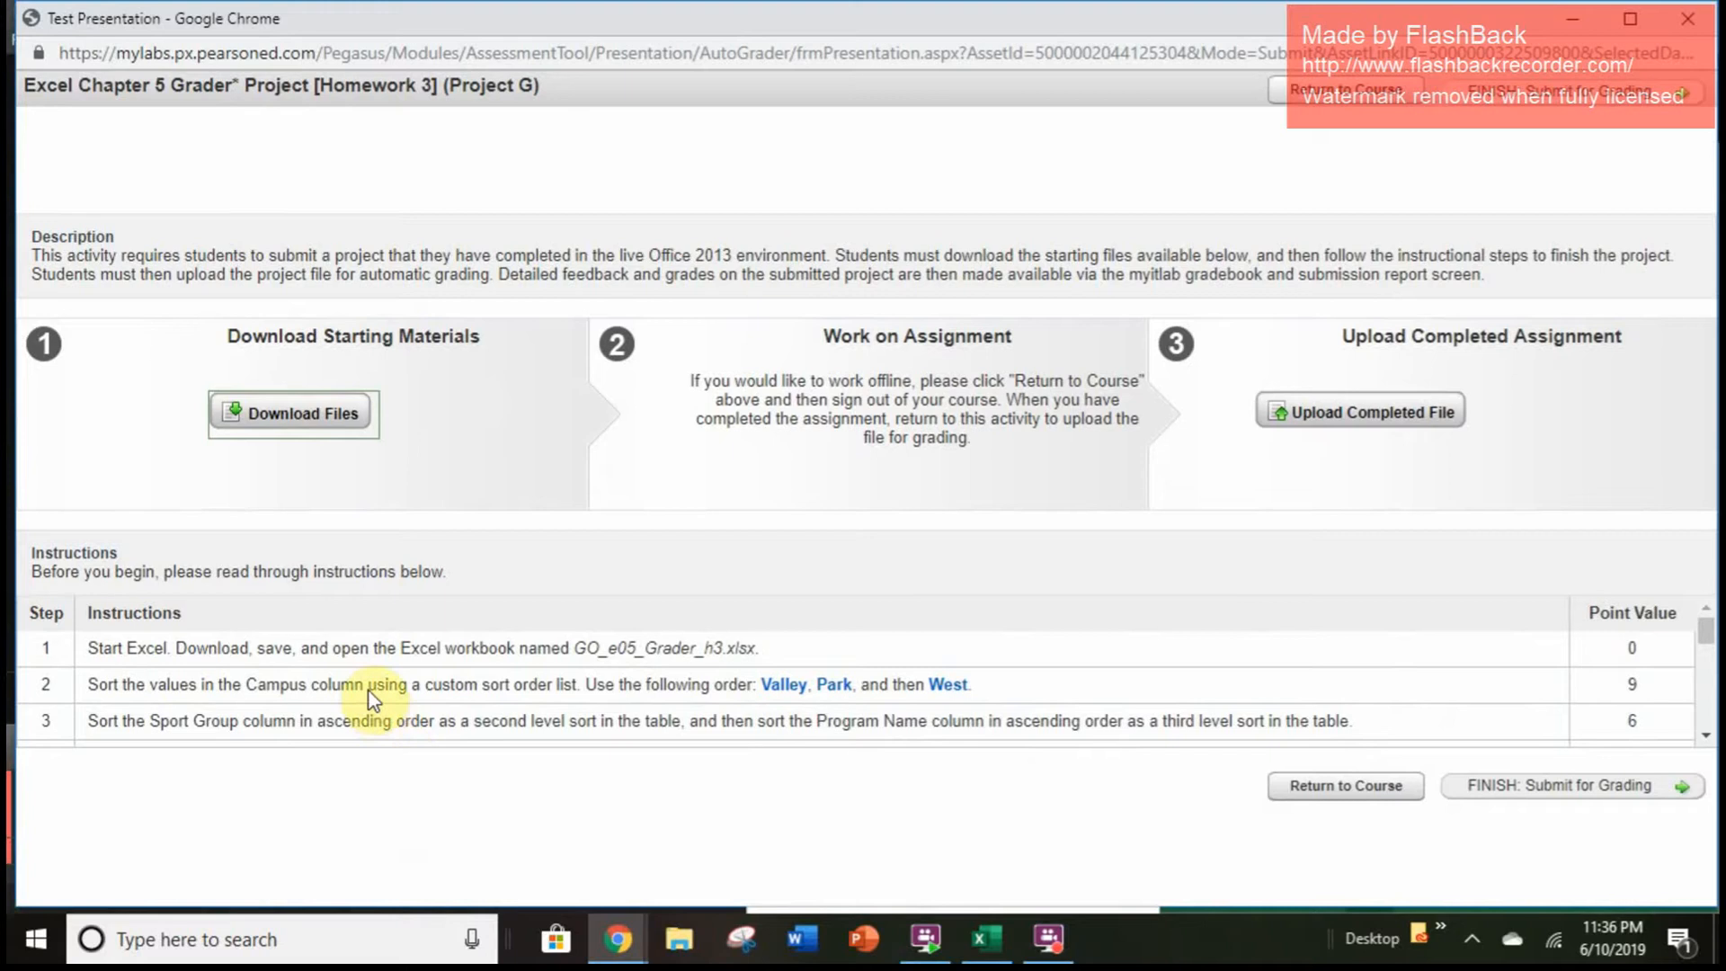
# Step: Show the project's downloadable starting files and bring up the GO_e05_Grader_h3 workbook in Excel, maximized and enabled for editing
pyautogui.click(297, 421)
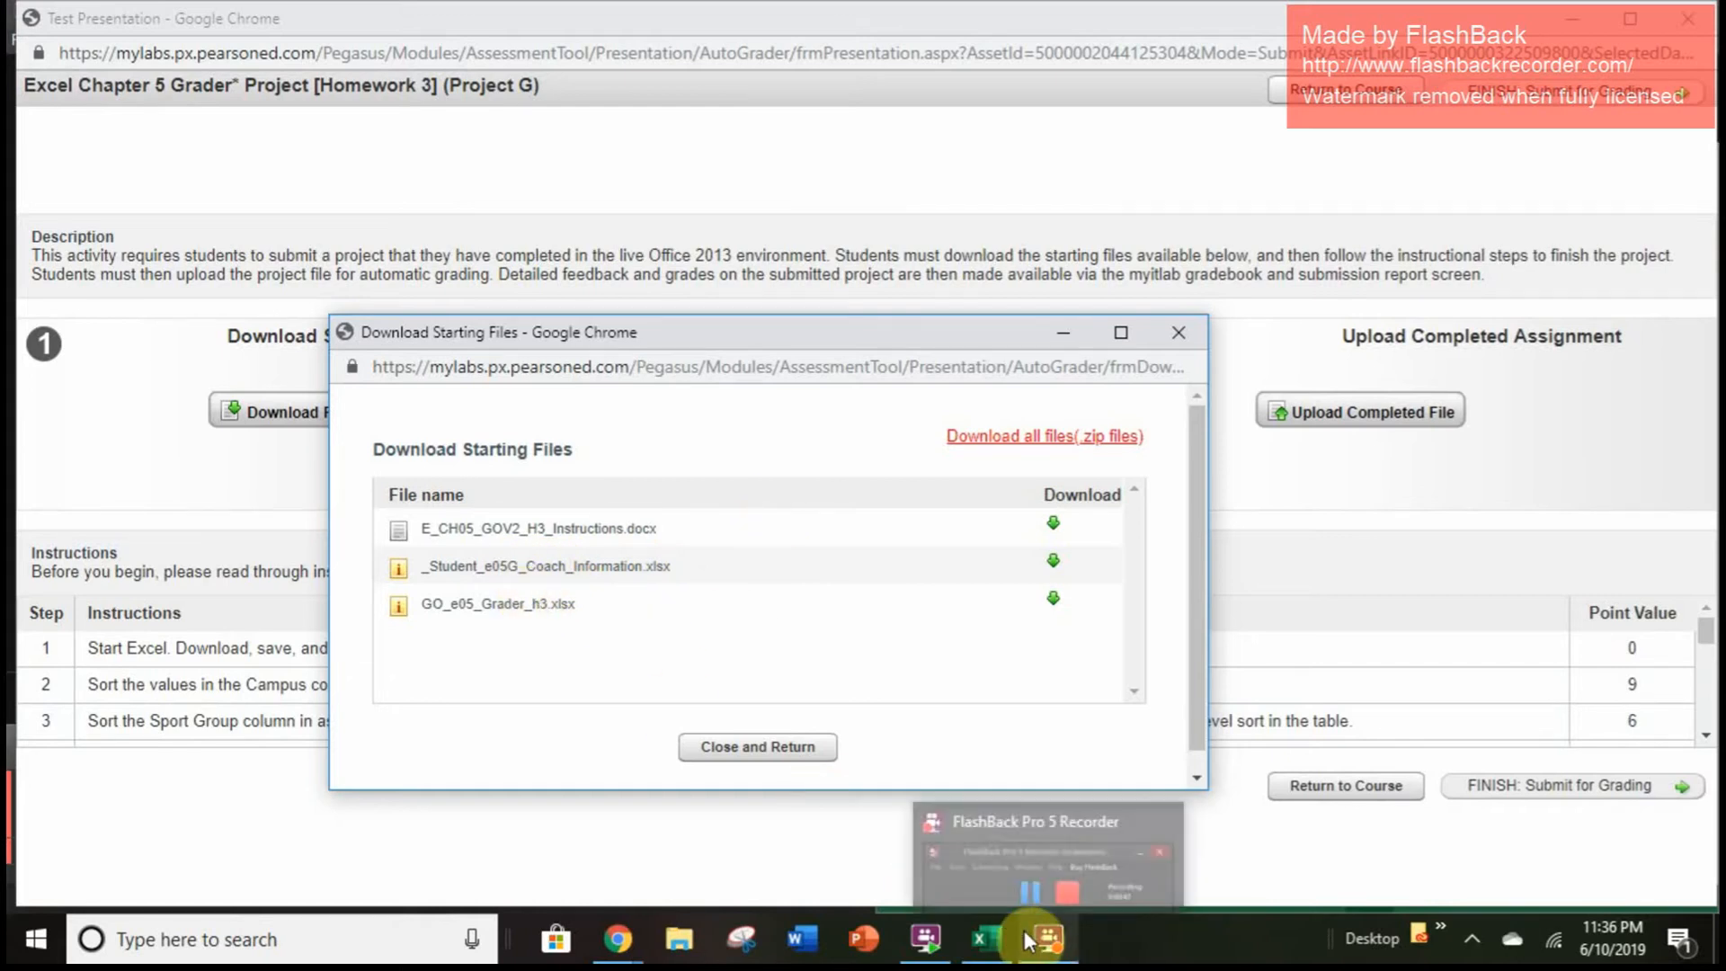
pyautogui.click(994, 938)
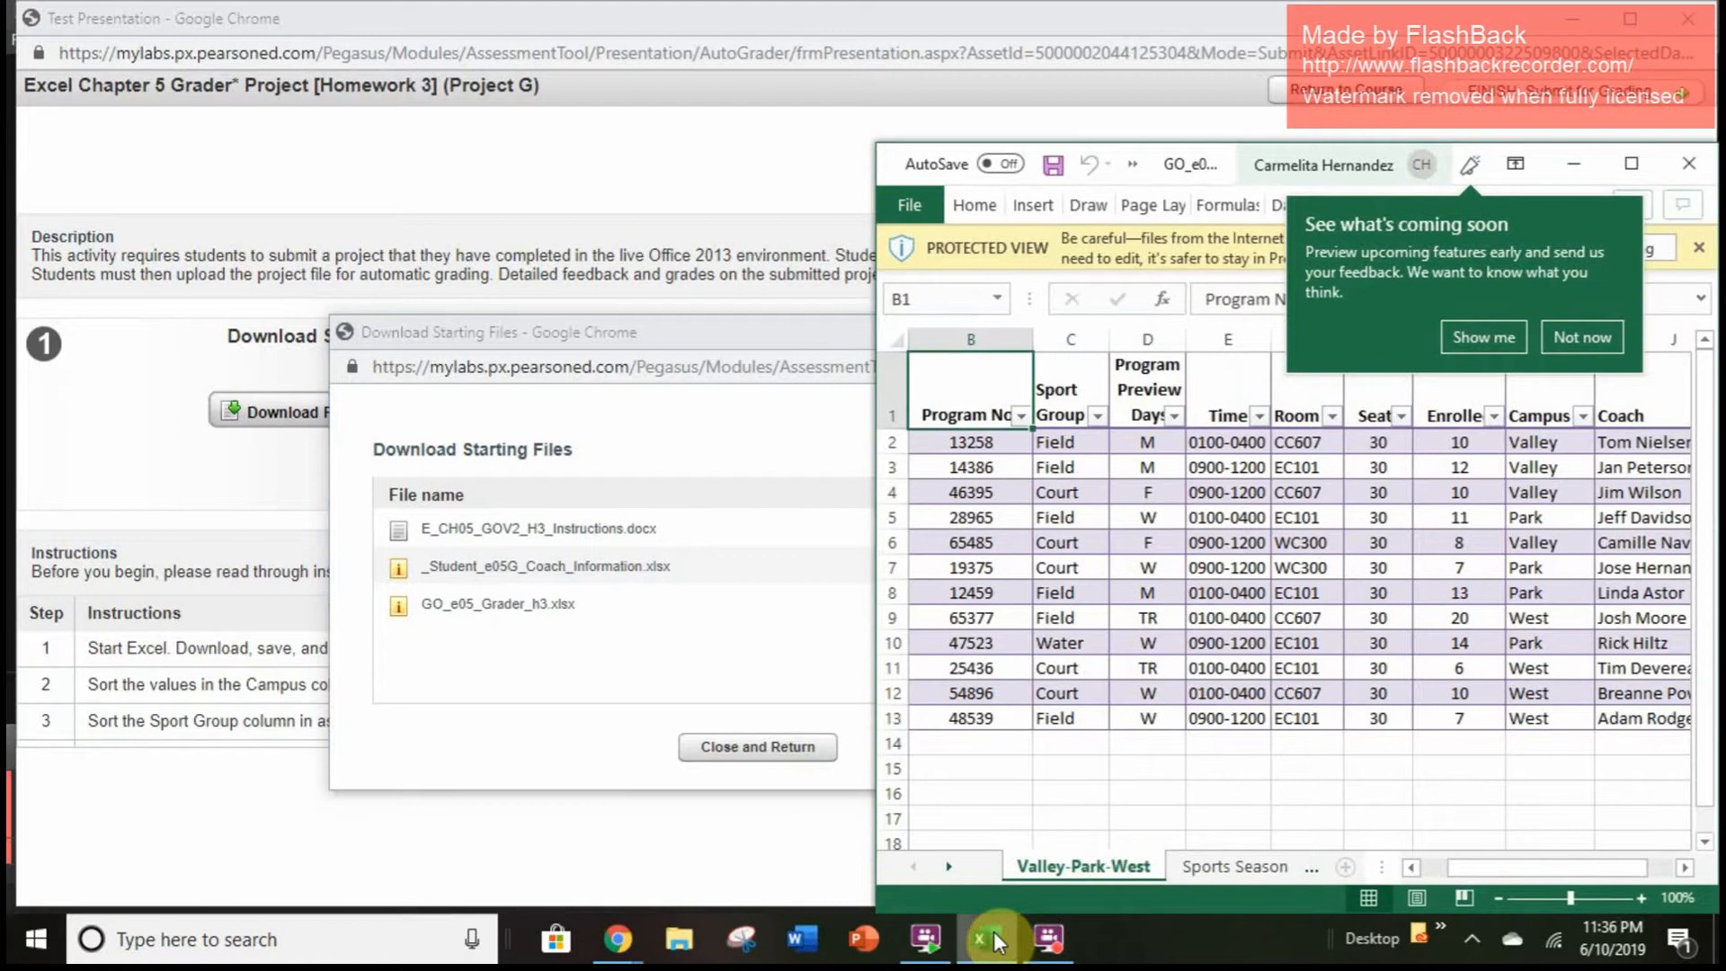
pyautogui.click(1636, 169)
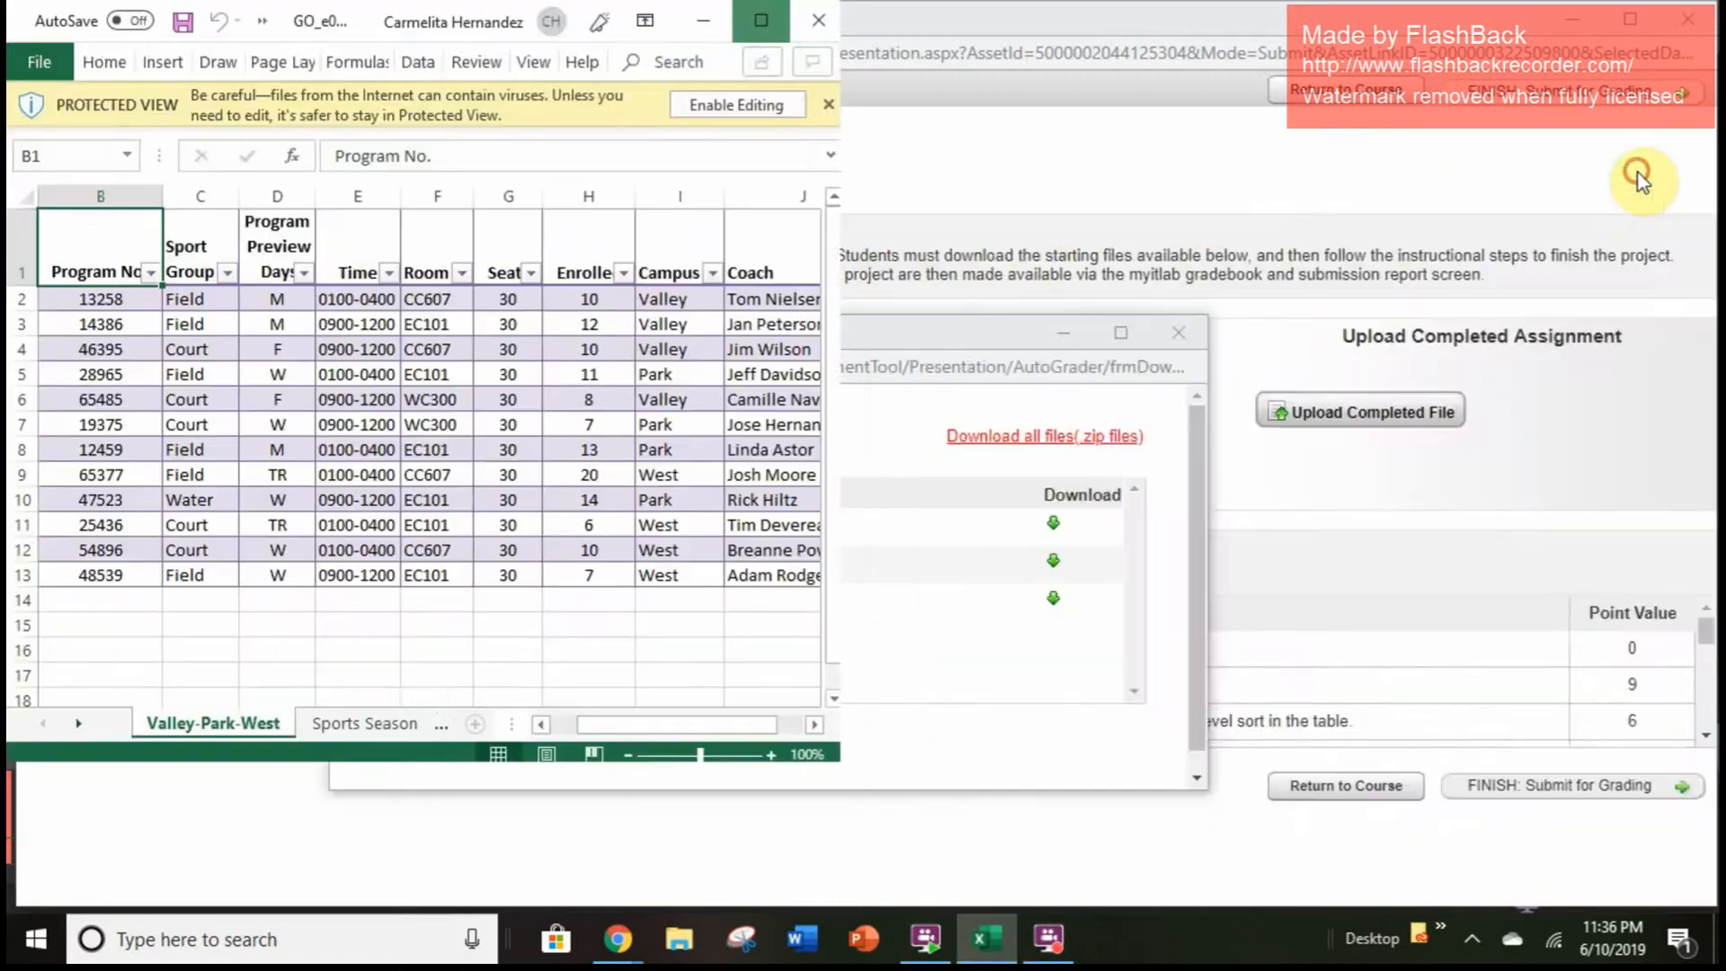
pyautogui.click(1071, 104)
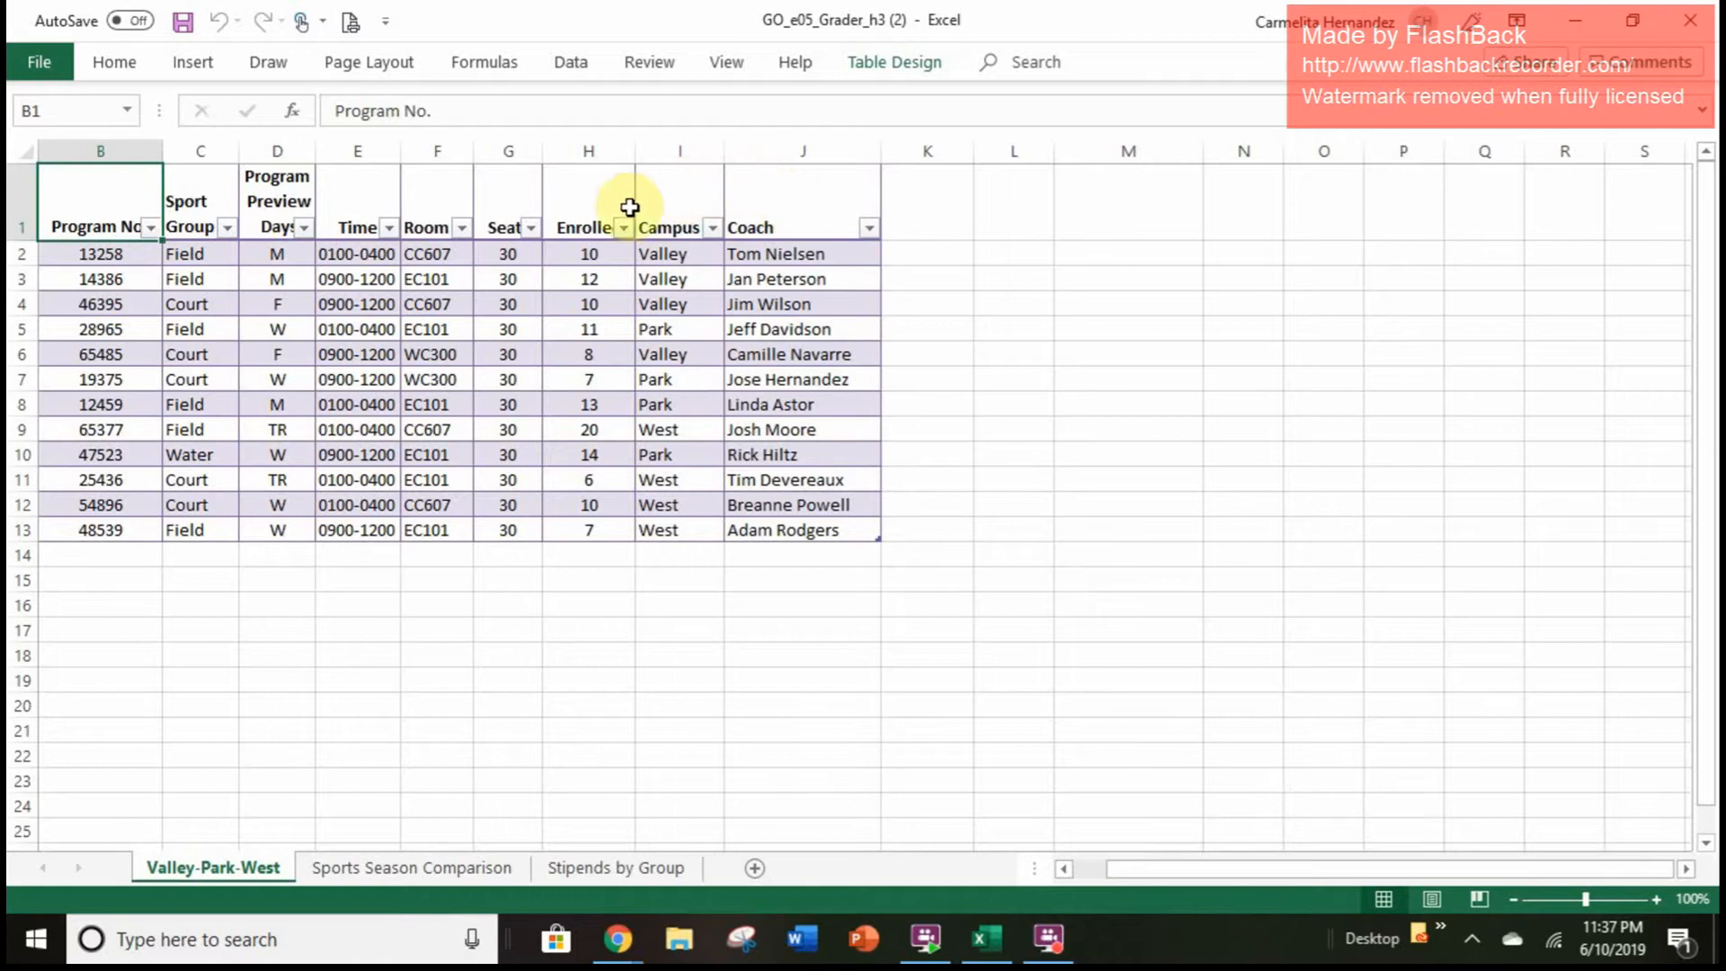
# Step: Start a custom sort of the programs table on the Valley-Park-West sheet by Campus, with a custom list as the order
pyautogui.rightClick(771, 203)
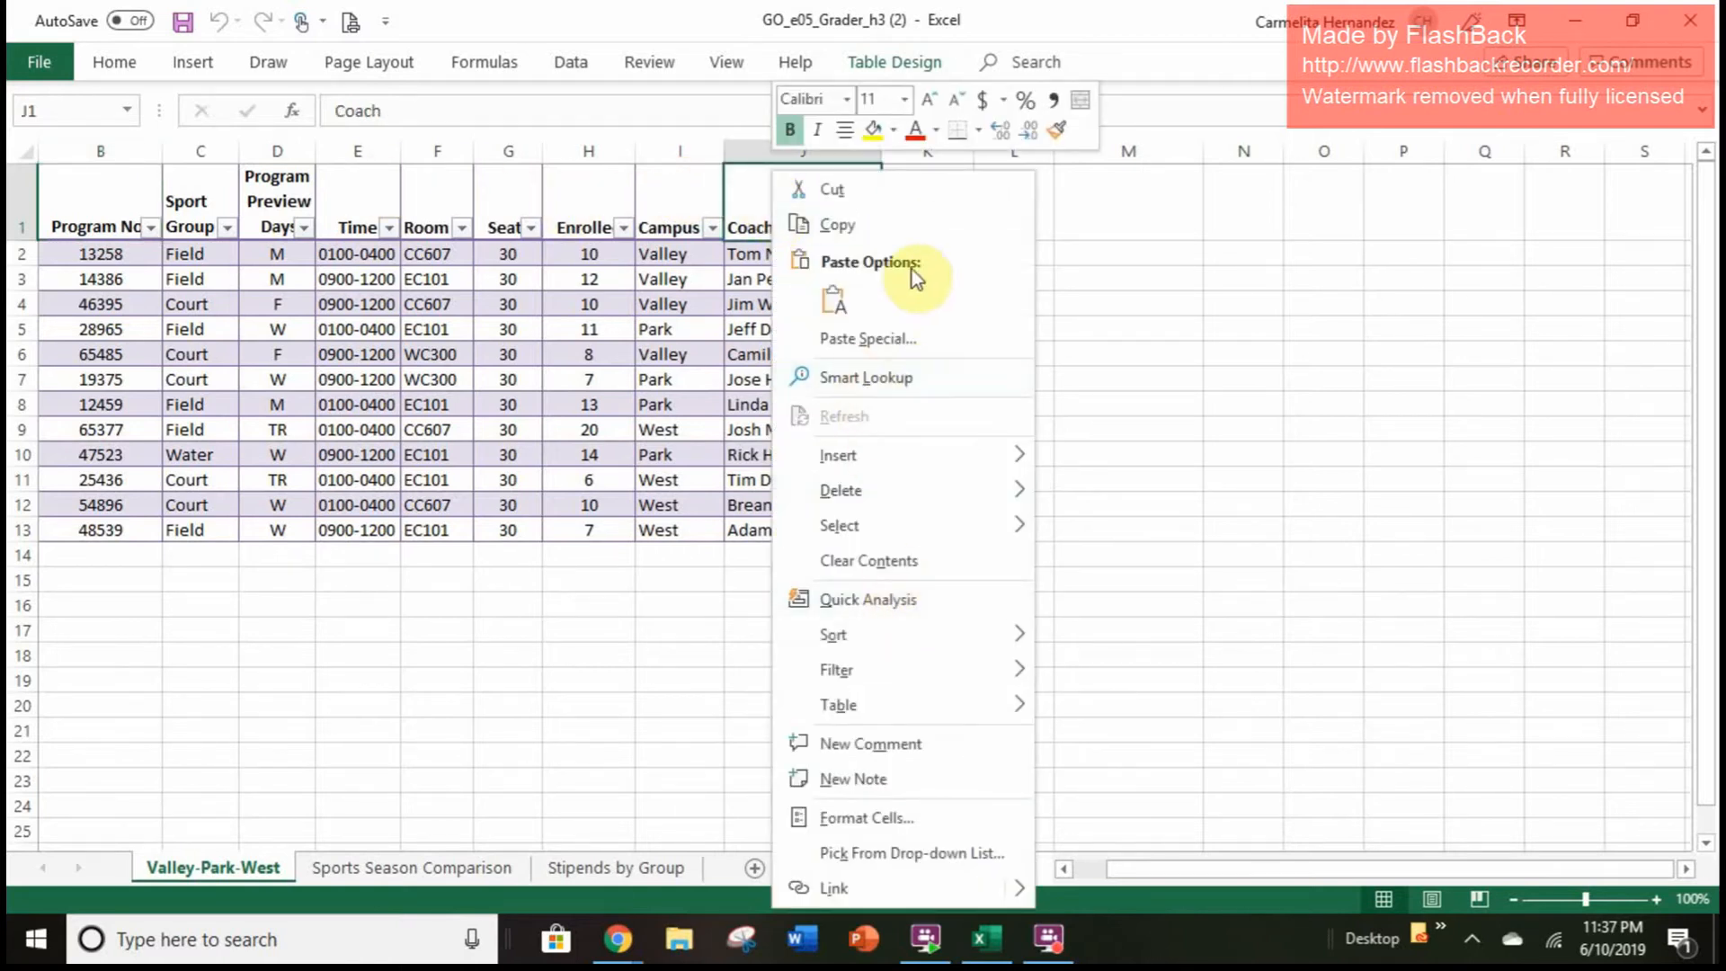
pyautogui.moveTo(867, 632)
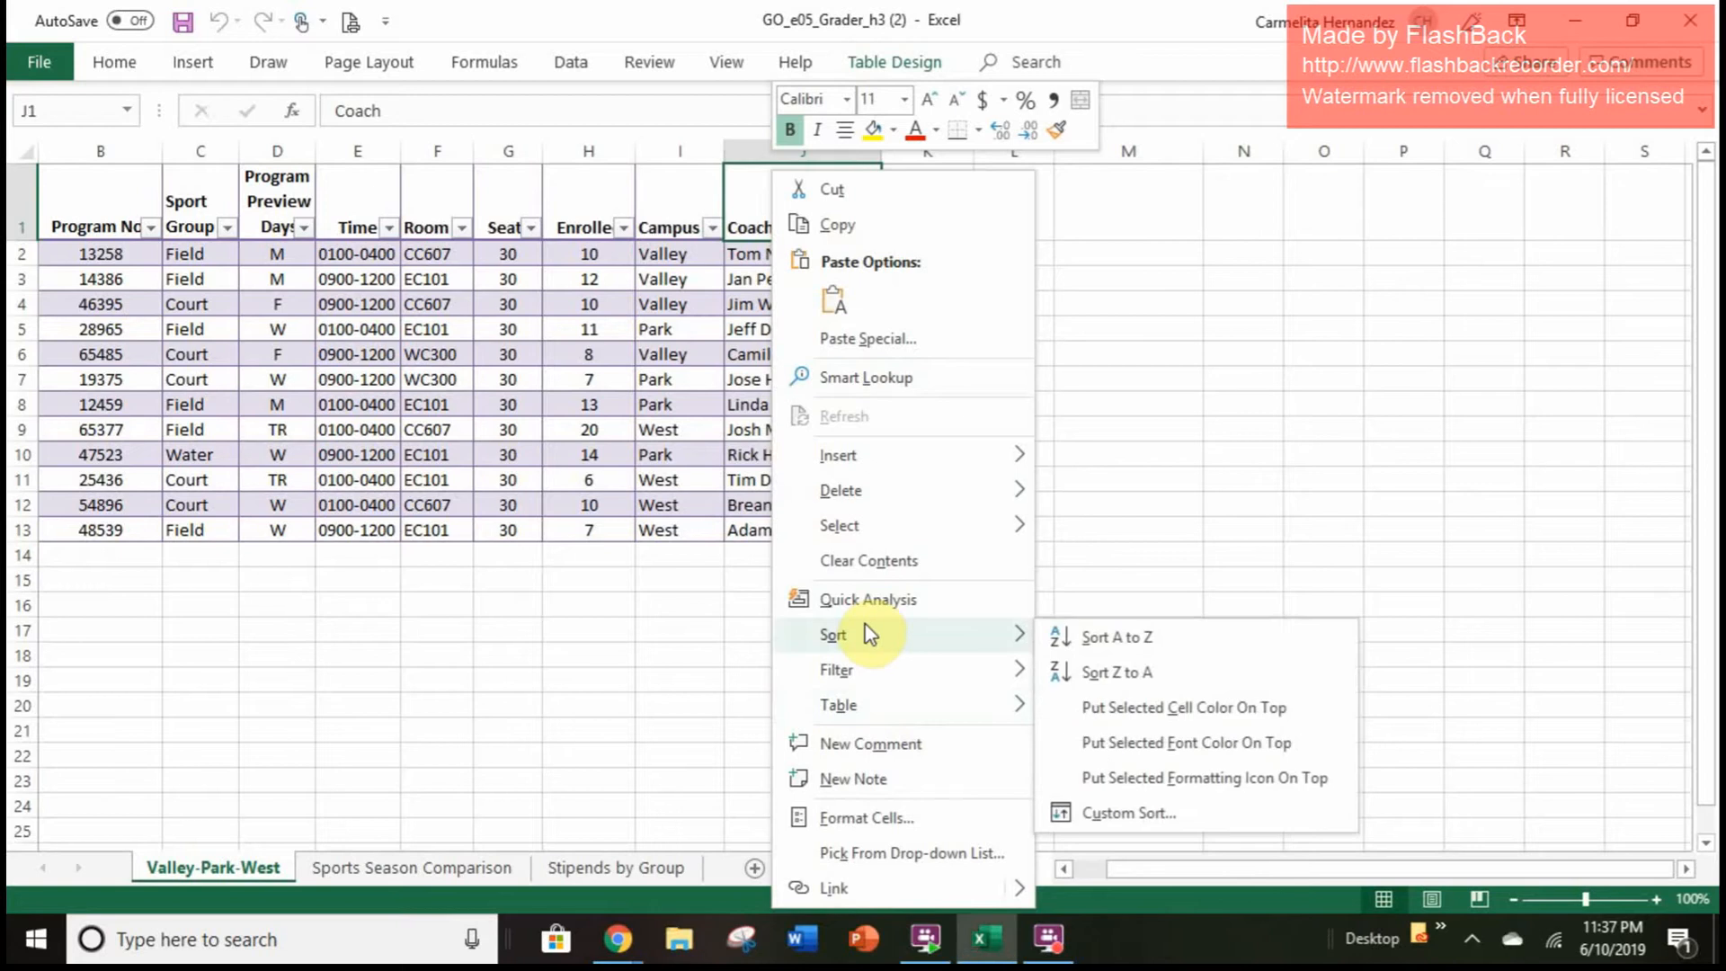
pyautogui.click(1105, 814)
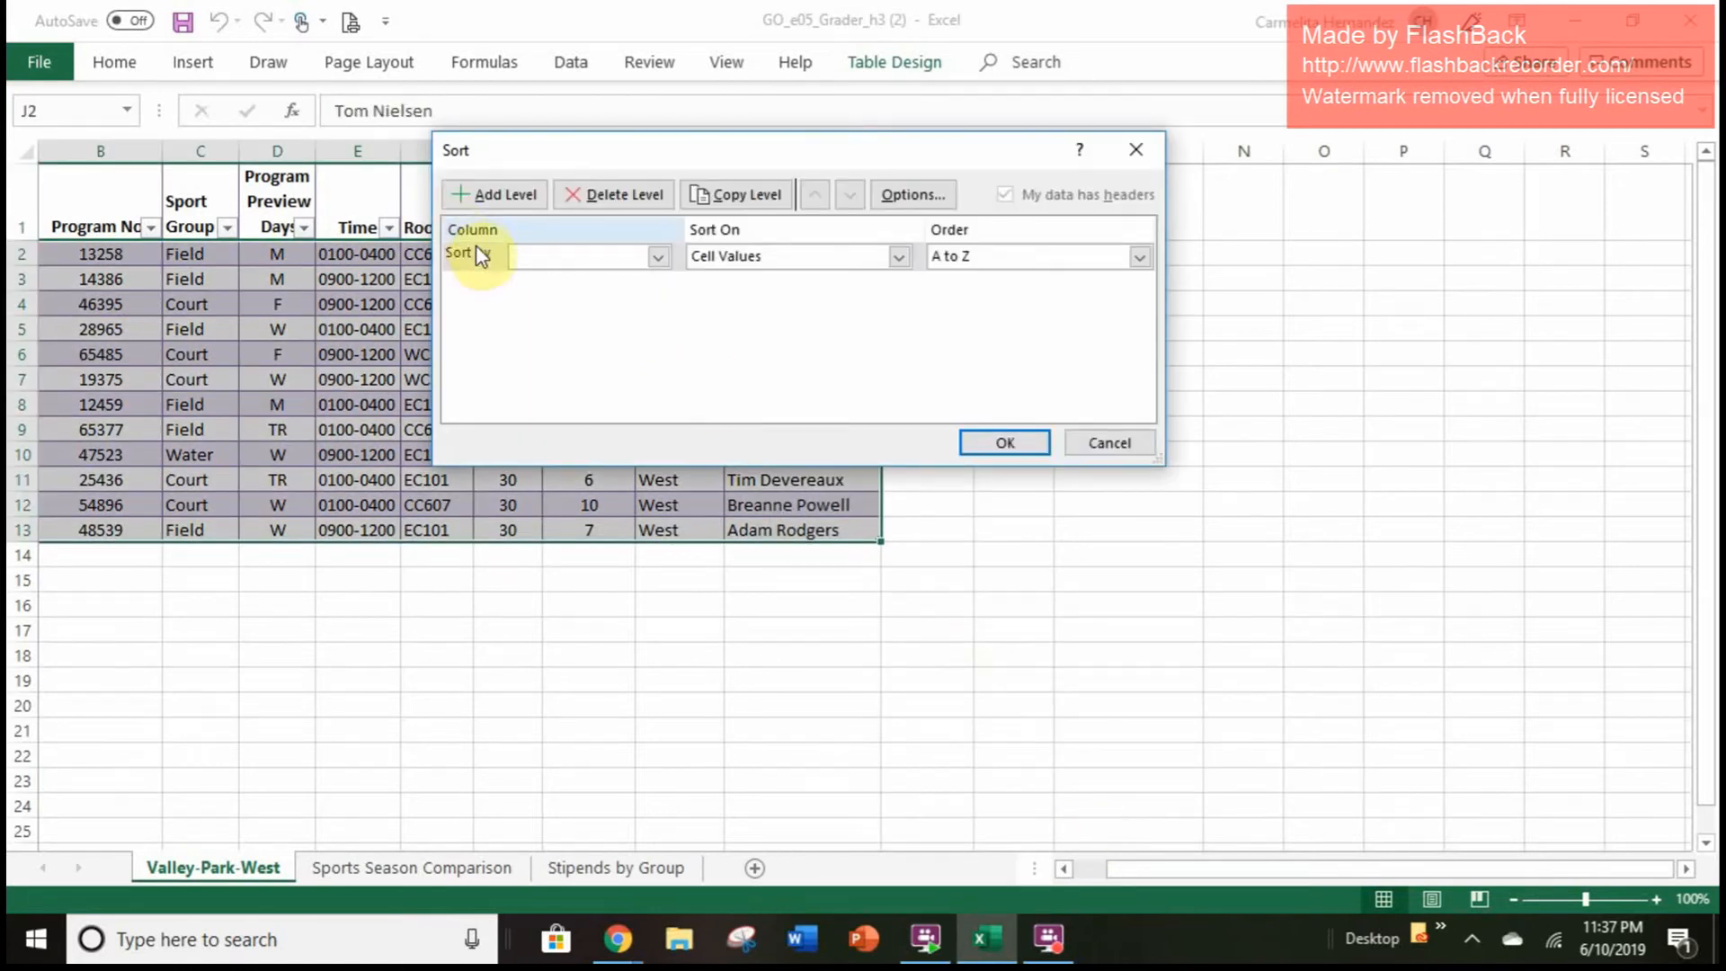
pyautogui.click(560, 258)
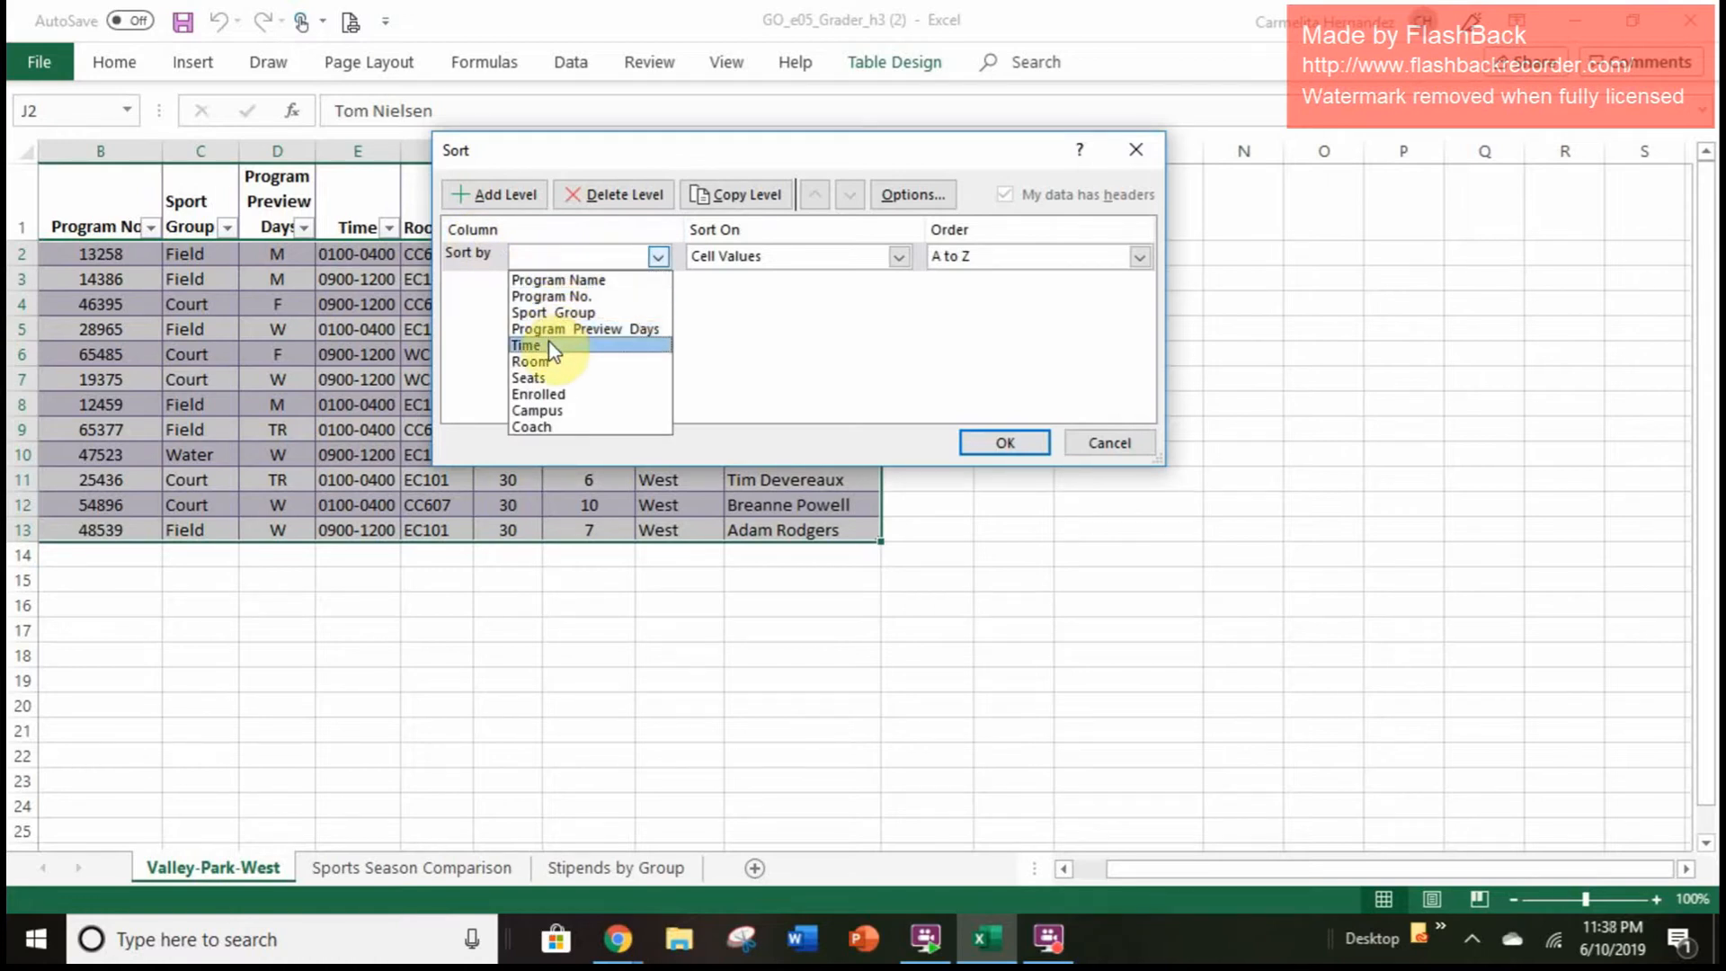
pyautogui.click(555, 411)
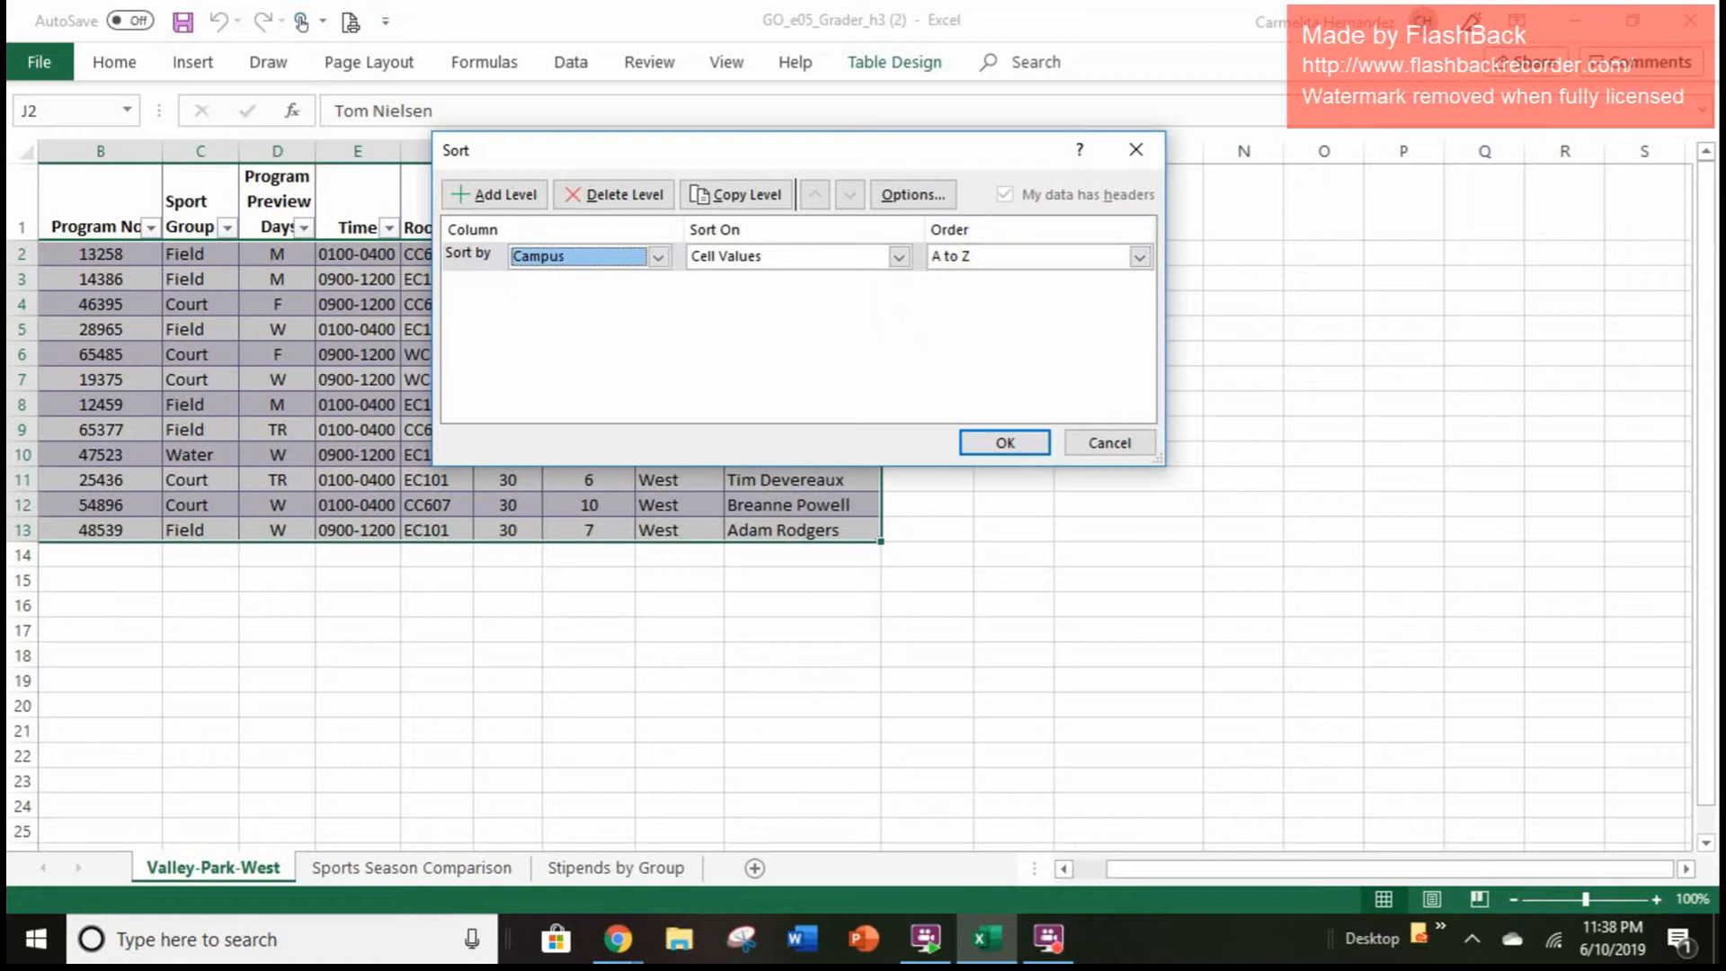
pyautogui.click(1065, 272)
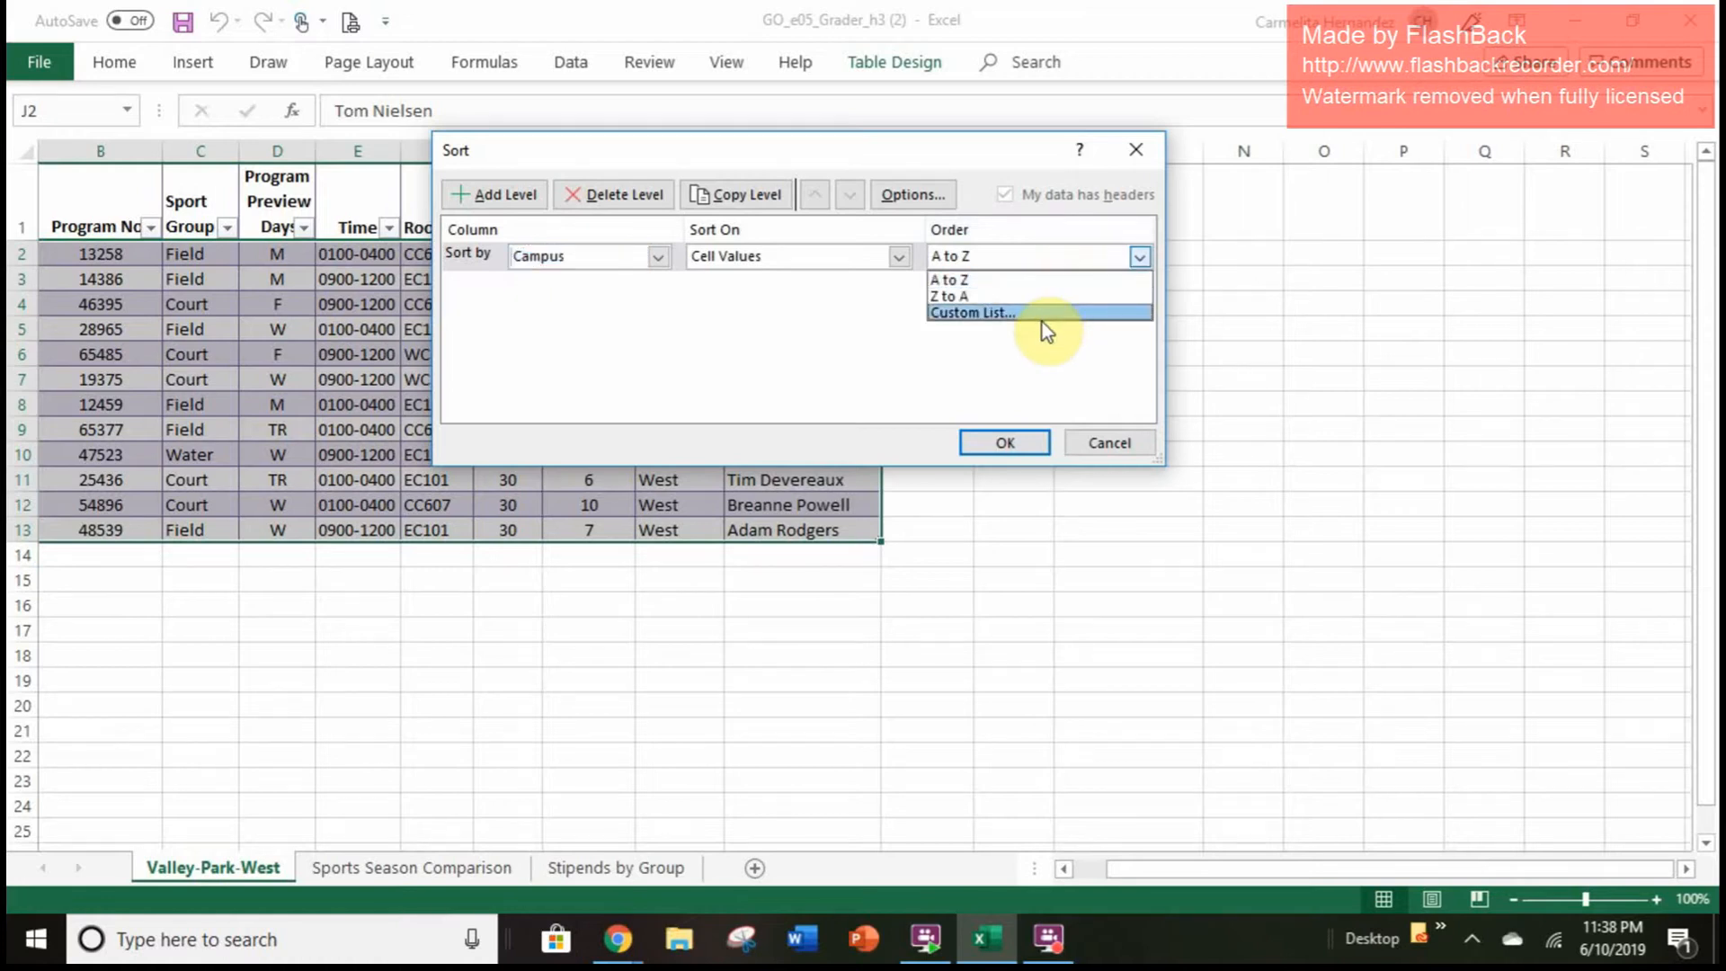
pyautogui.click(1043, 322)
pyautogui.click(1048, 265)
pyautogui.click(1029, 314)
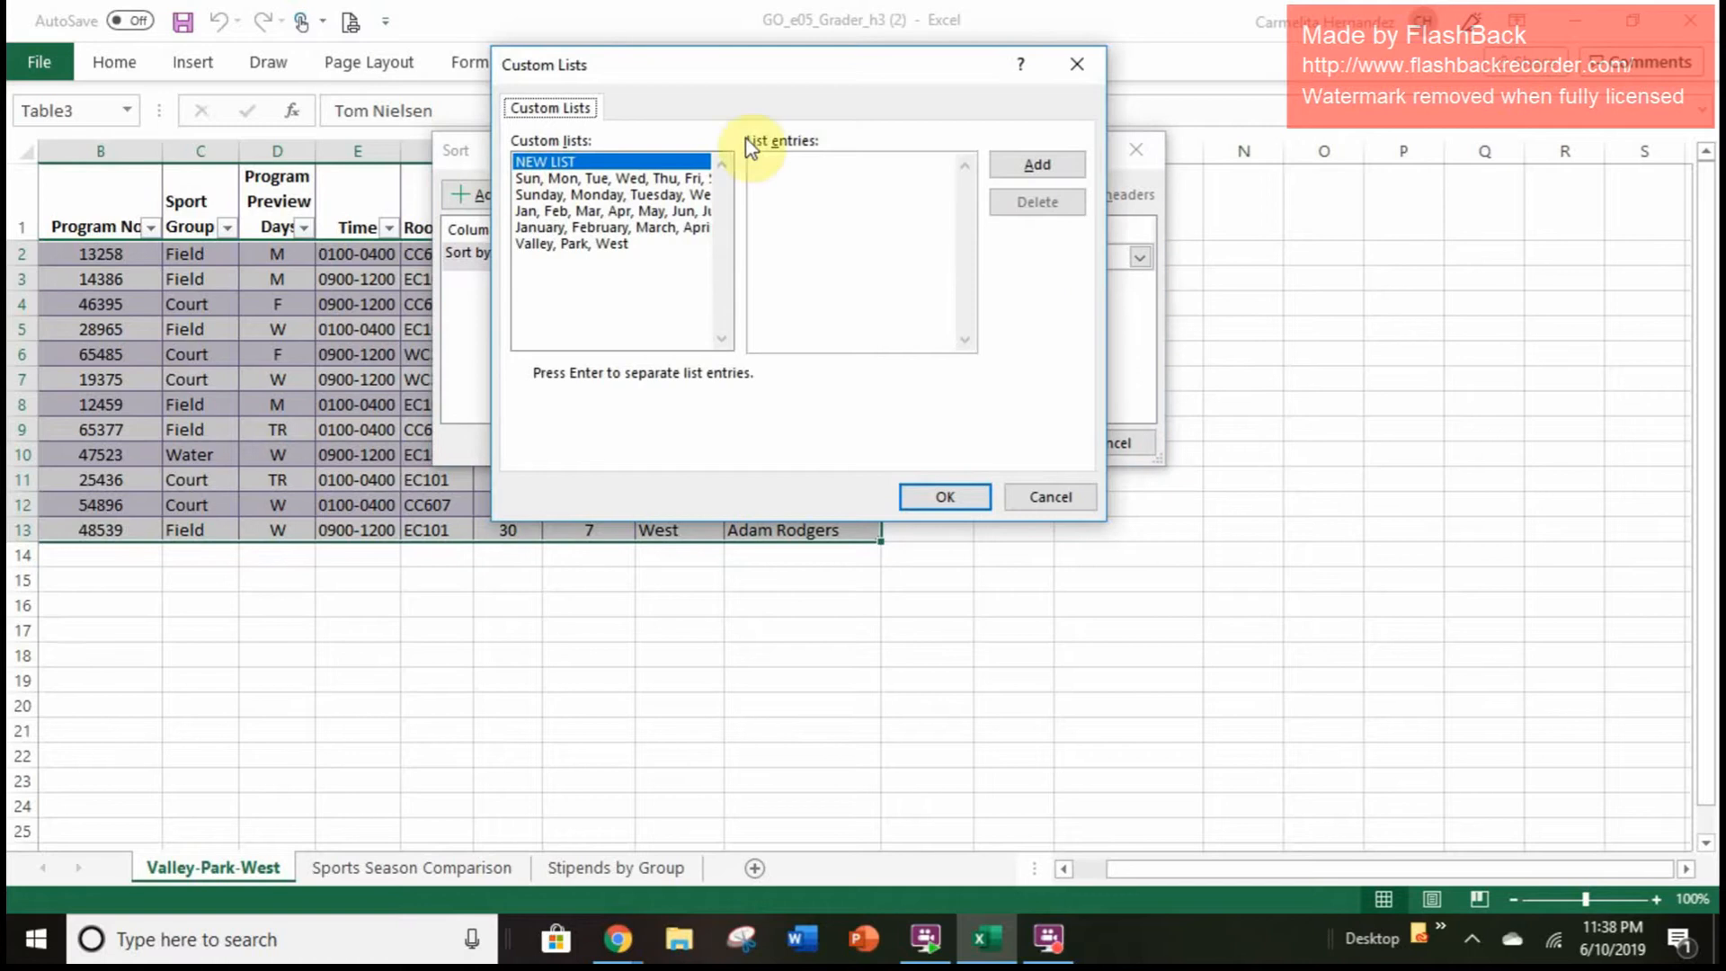
# Step: Define the custom list Valley, Park, West and apply it as the Campus sort order
pyautogui.click(885, 216)
pyautogui.write('V')
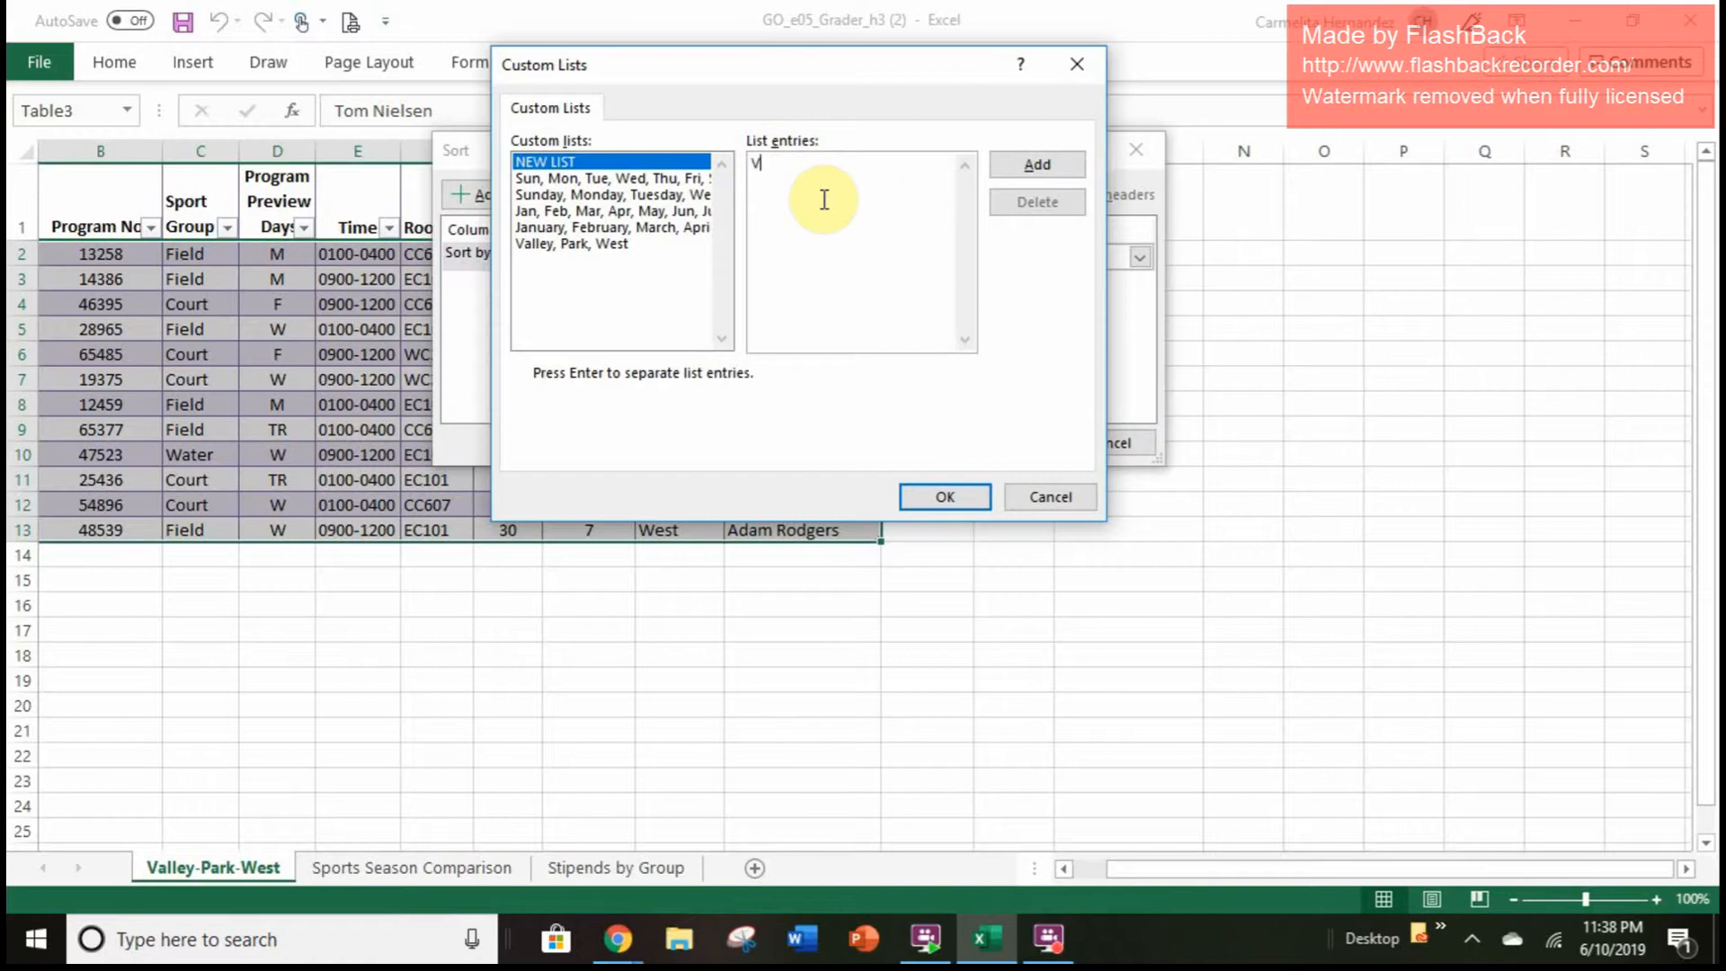
pyautogui.write('alley')
pyautogui.press('Return')
pyautogui.write('Park')
pyautogui.press('Return')
pyautogui.write('West')
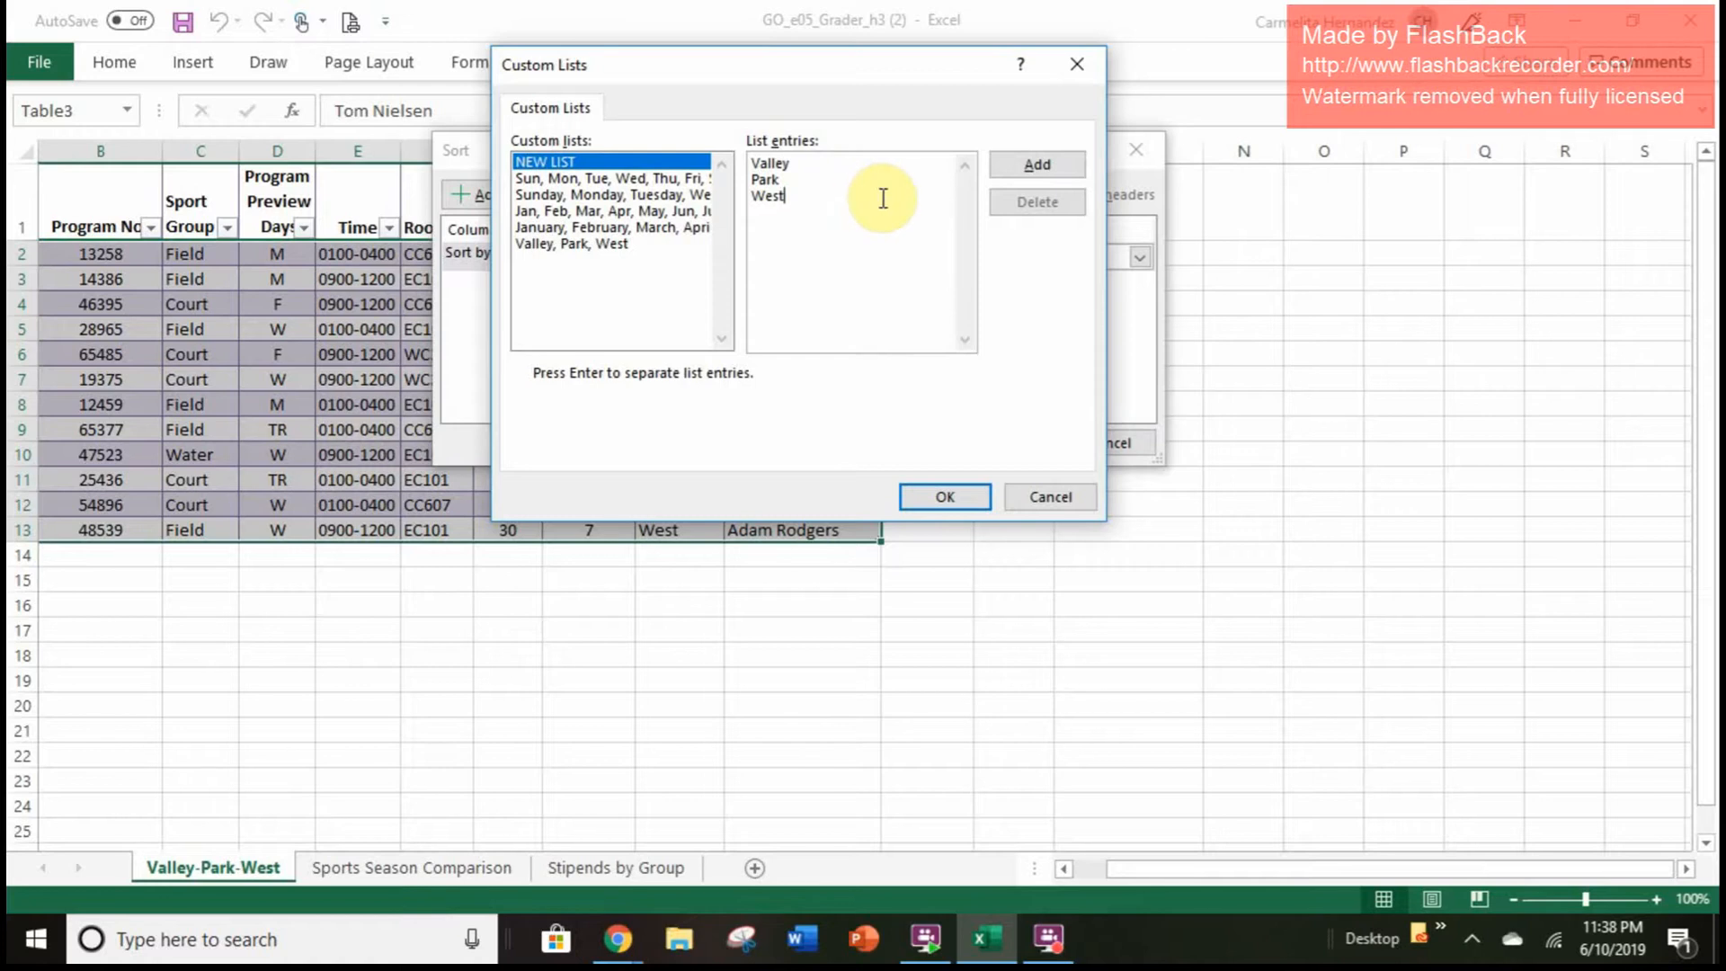
pyautogui.click(1005, 169)
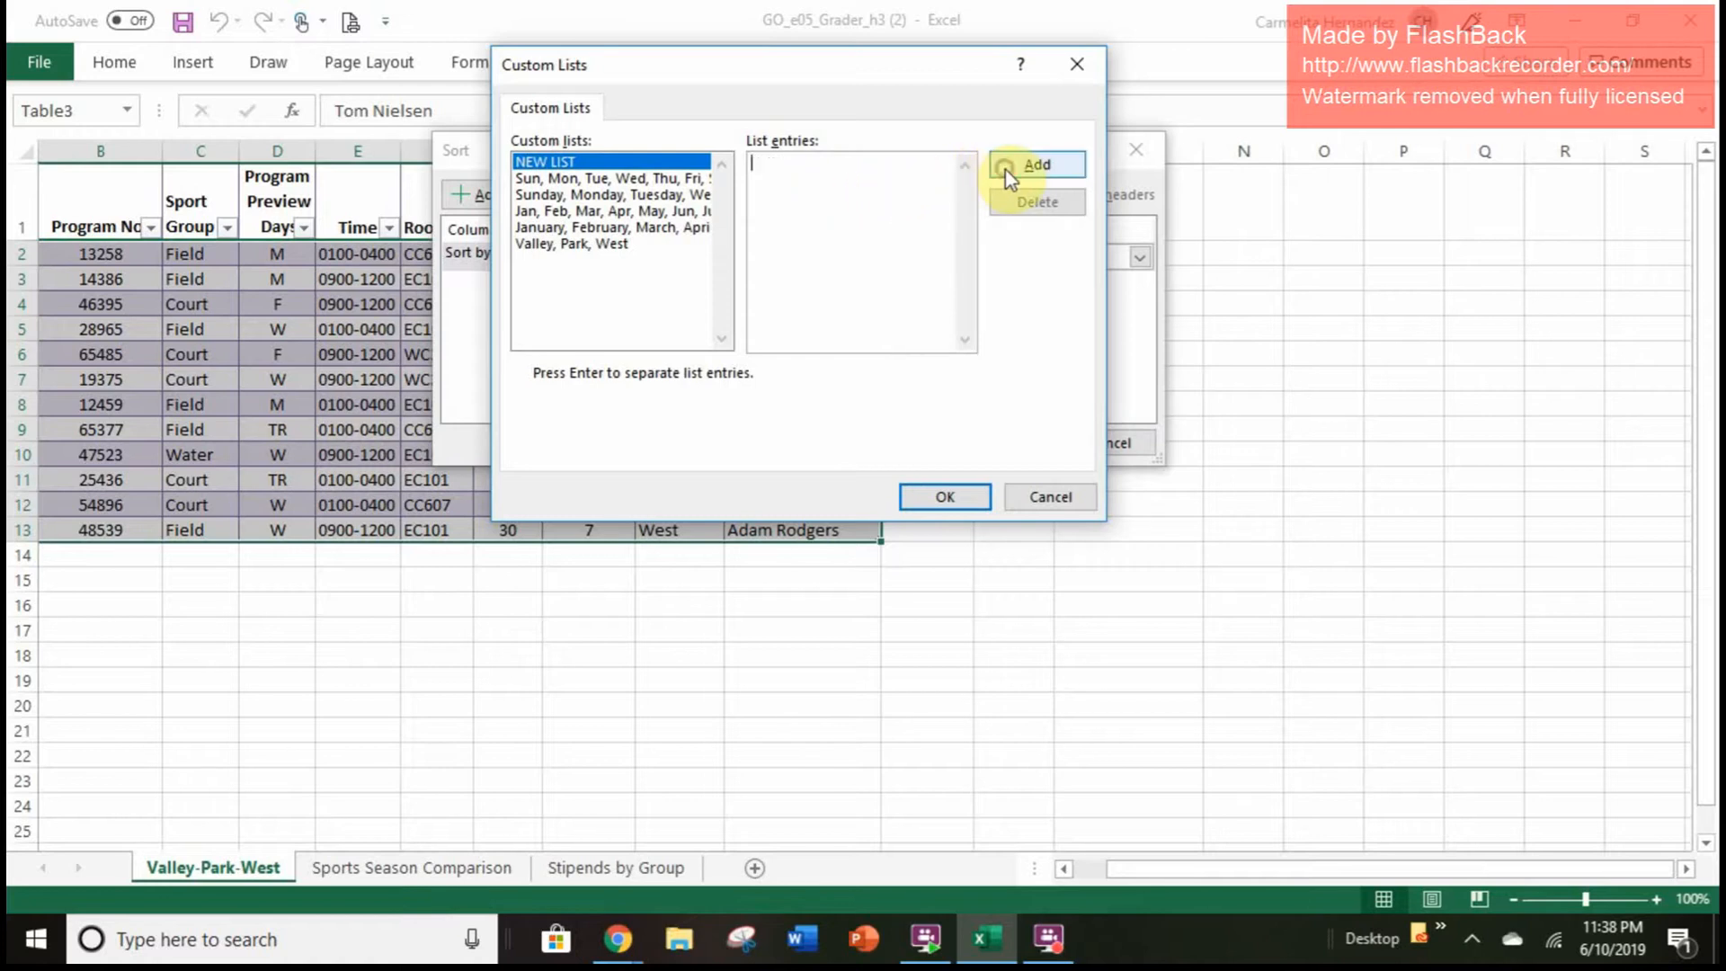
pyautogui.click(554, 246)
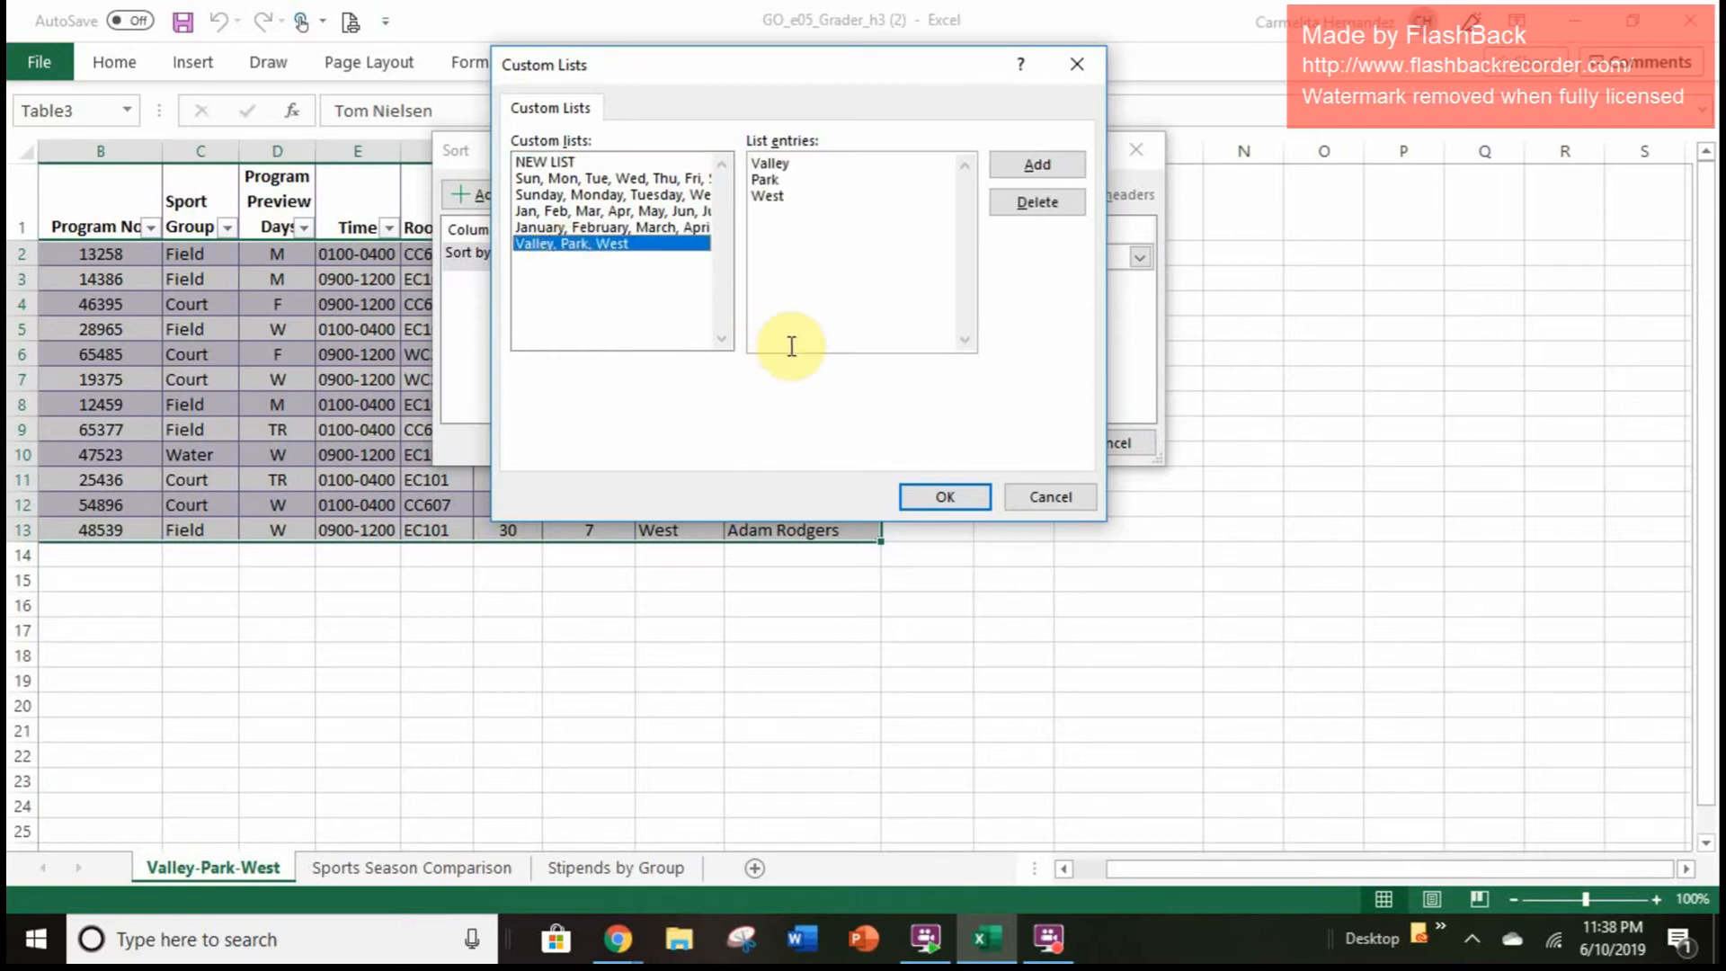
pyautogui.click(940, 495)
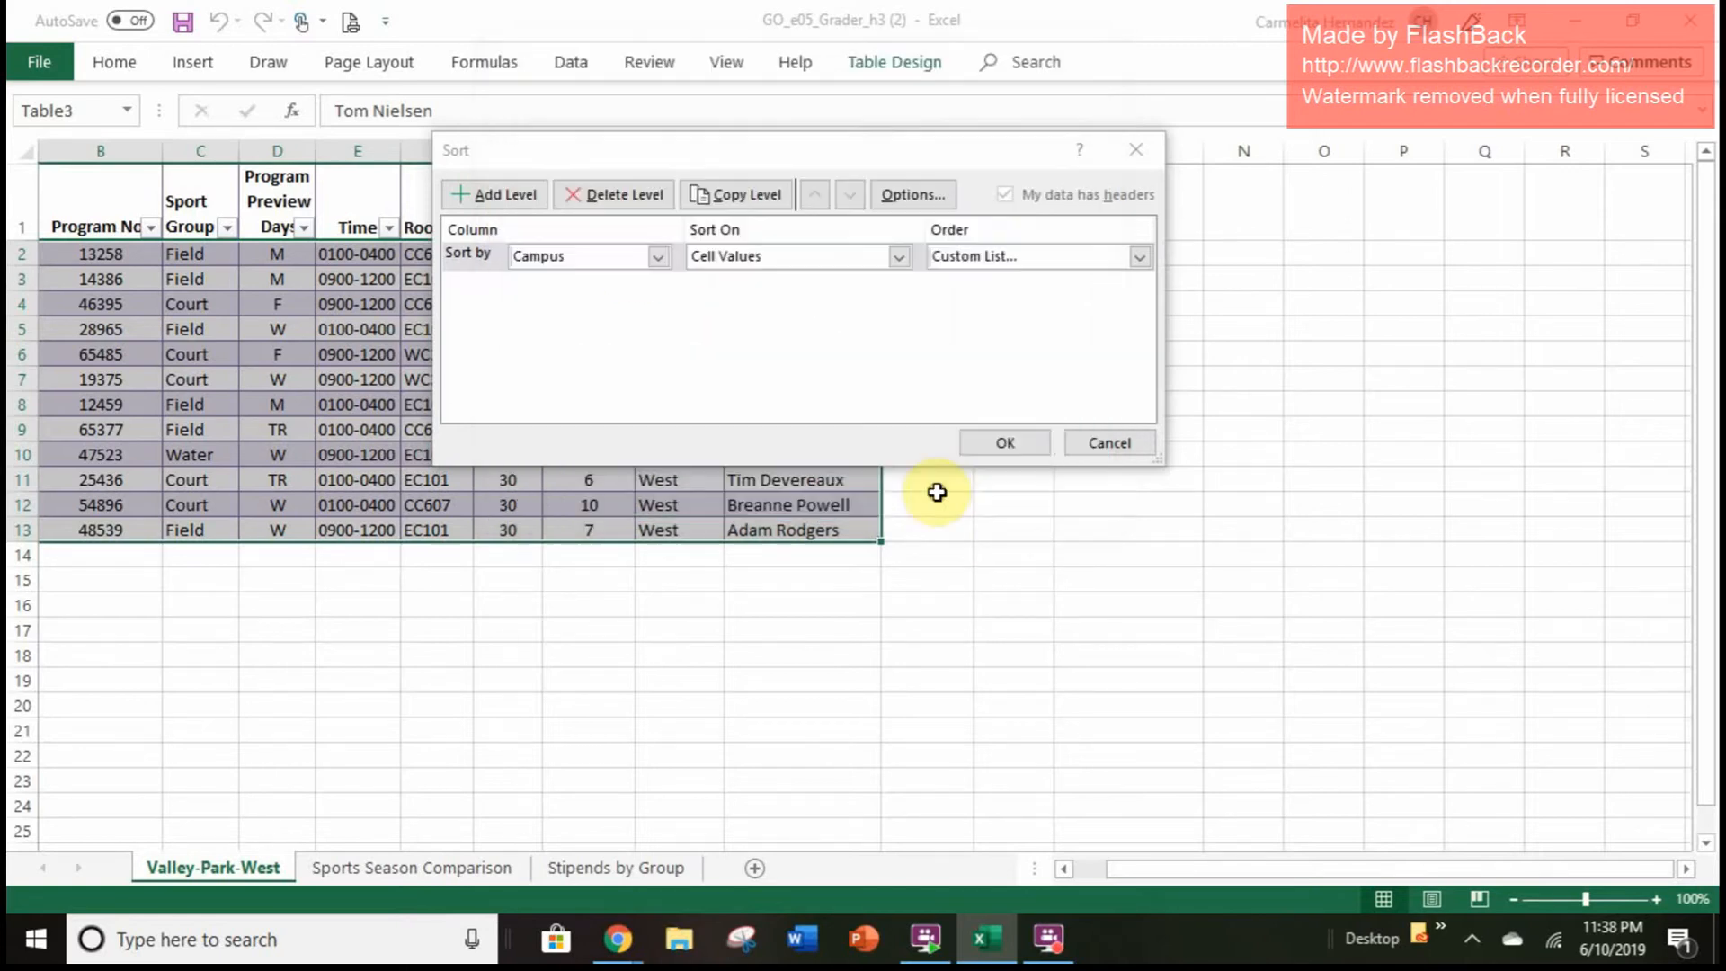
pyautogui.click(1004, 441)
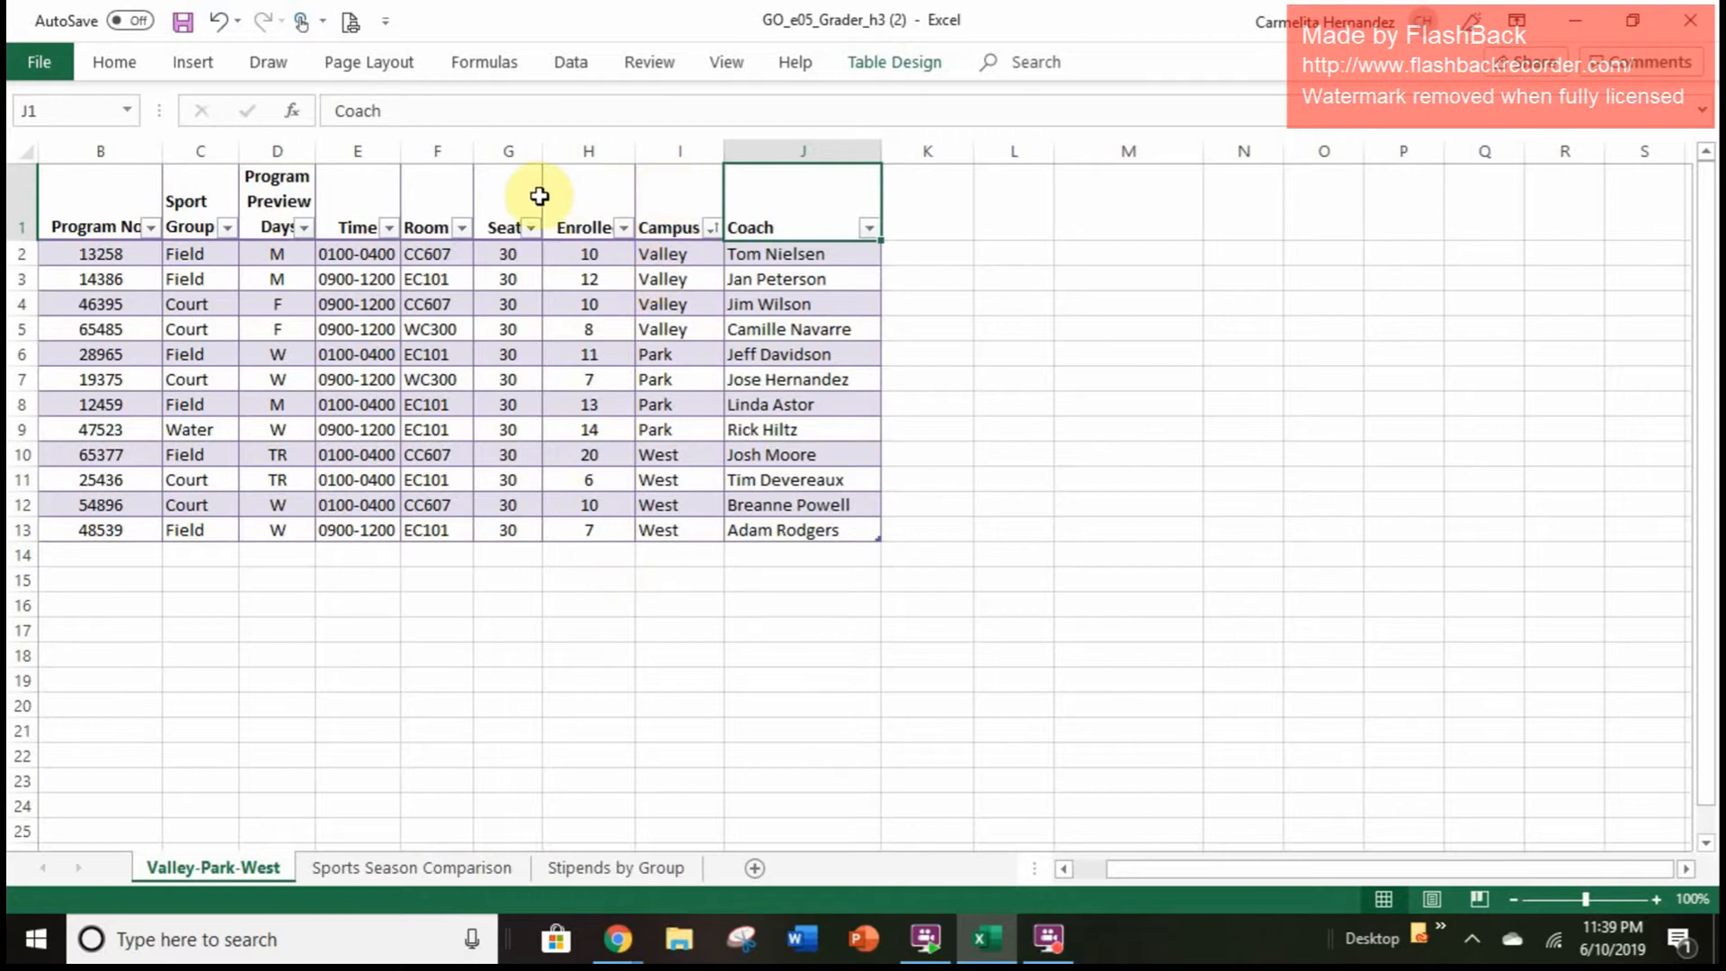
# Step: Add Sport Group and Program Name as second and third sort levels after Campus, both A to Z, and apply the sort
pyautogui.rightClick(676, 211)
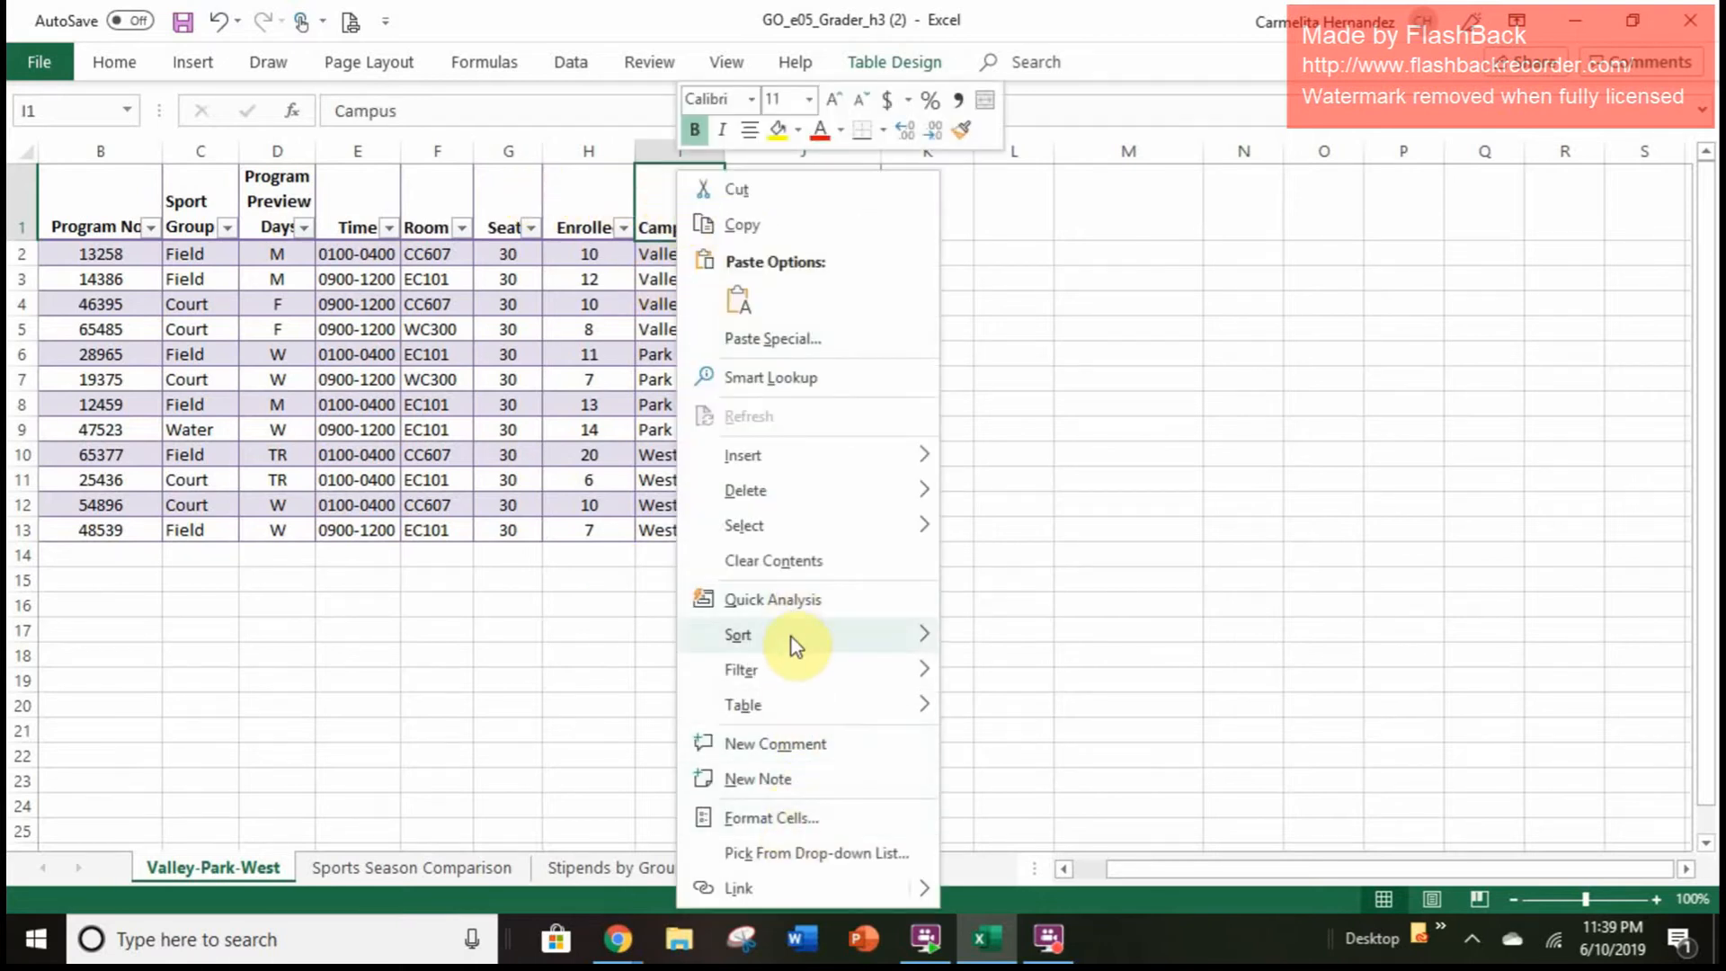
pyautogui.moveTo(791, 637)
pyautogui.click(1050, 813)
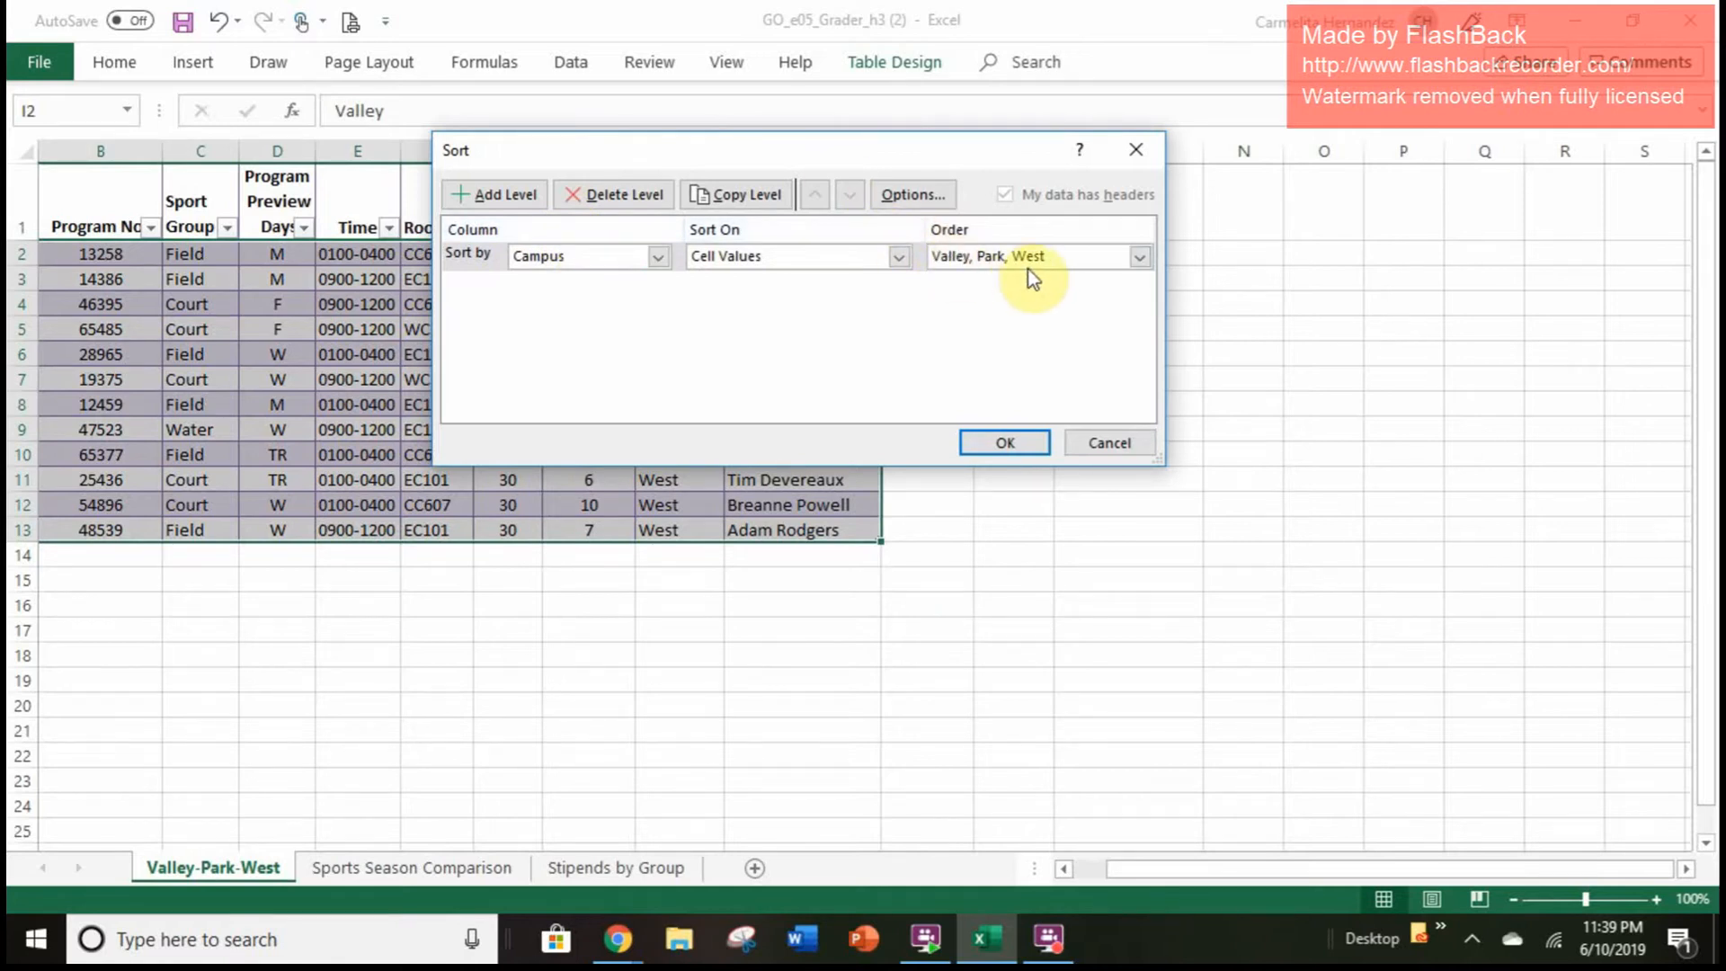
pyautogui.click(502, 196)
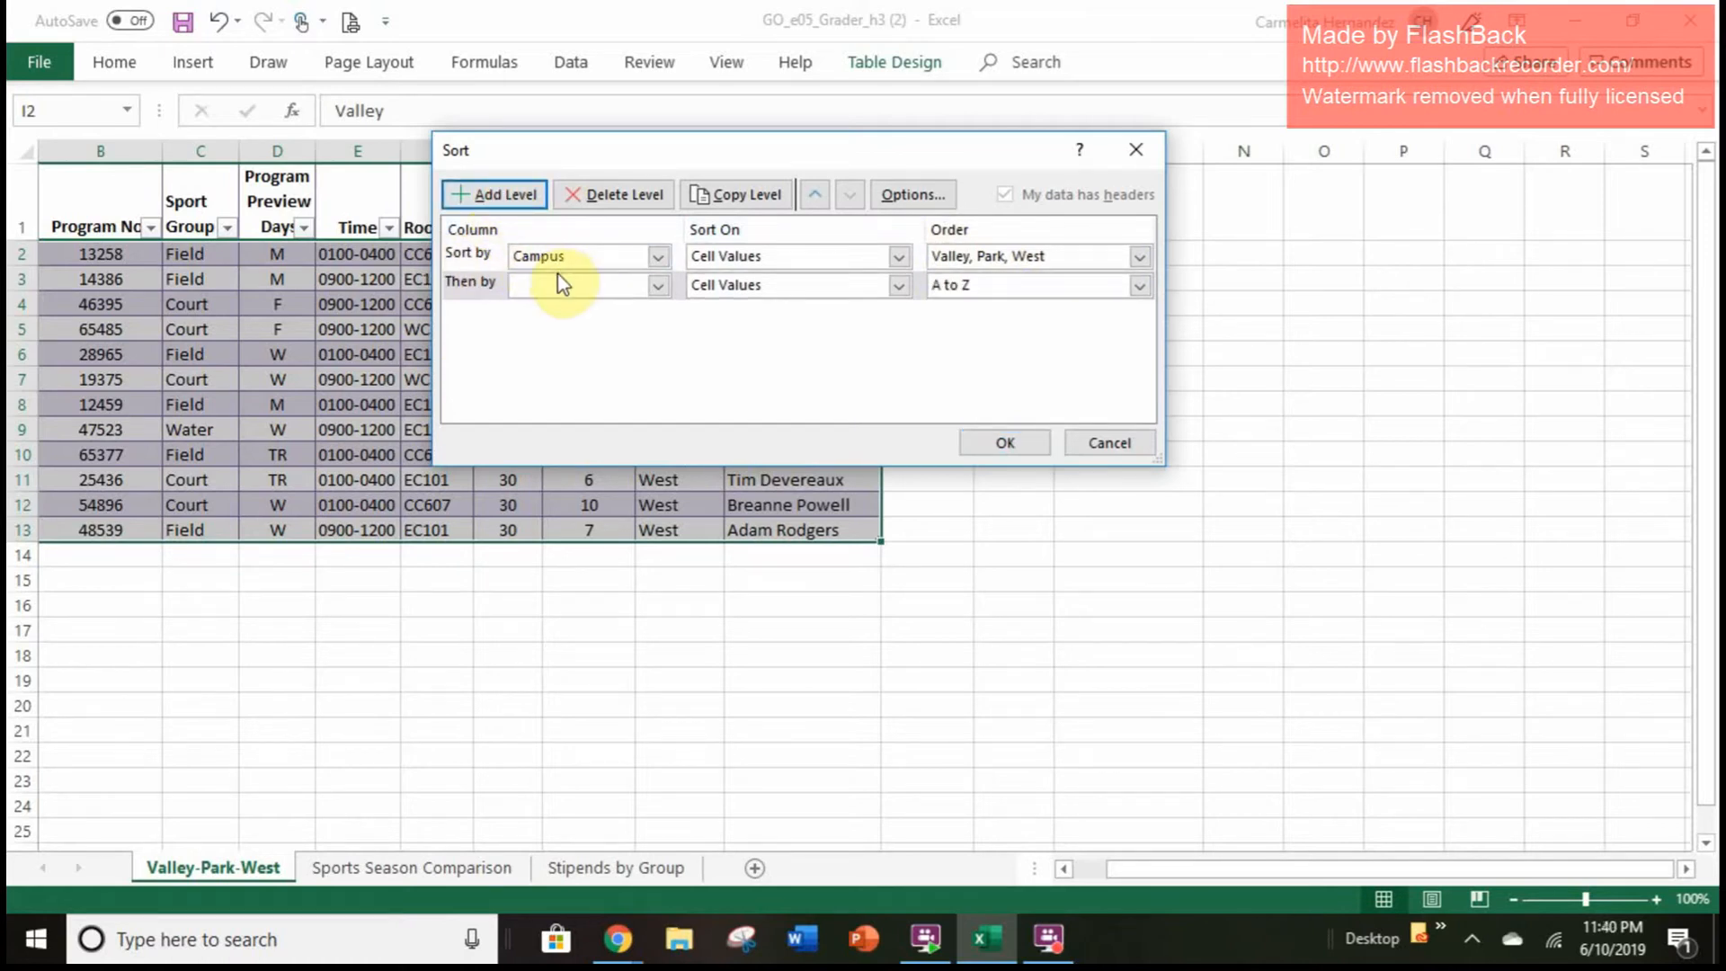
pyautogui.click(520, 205)
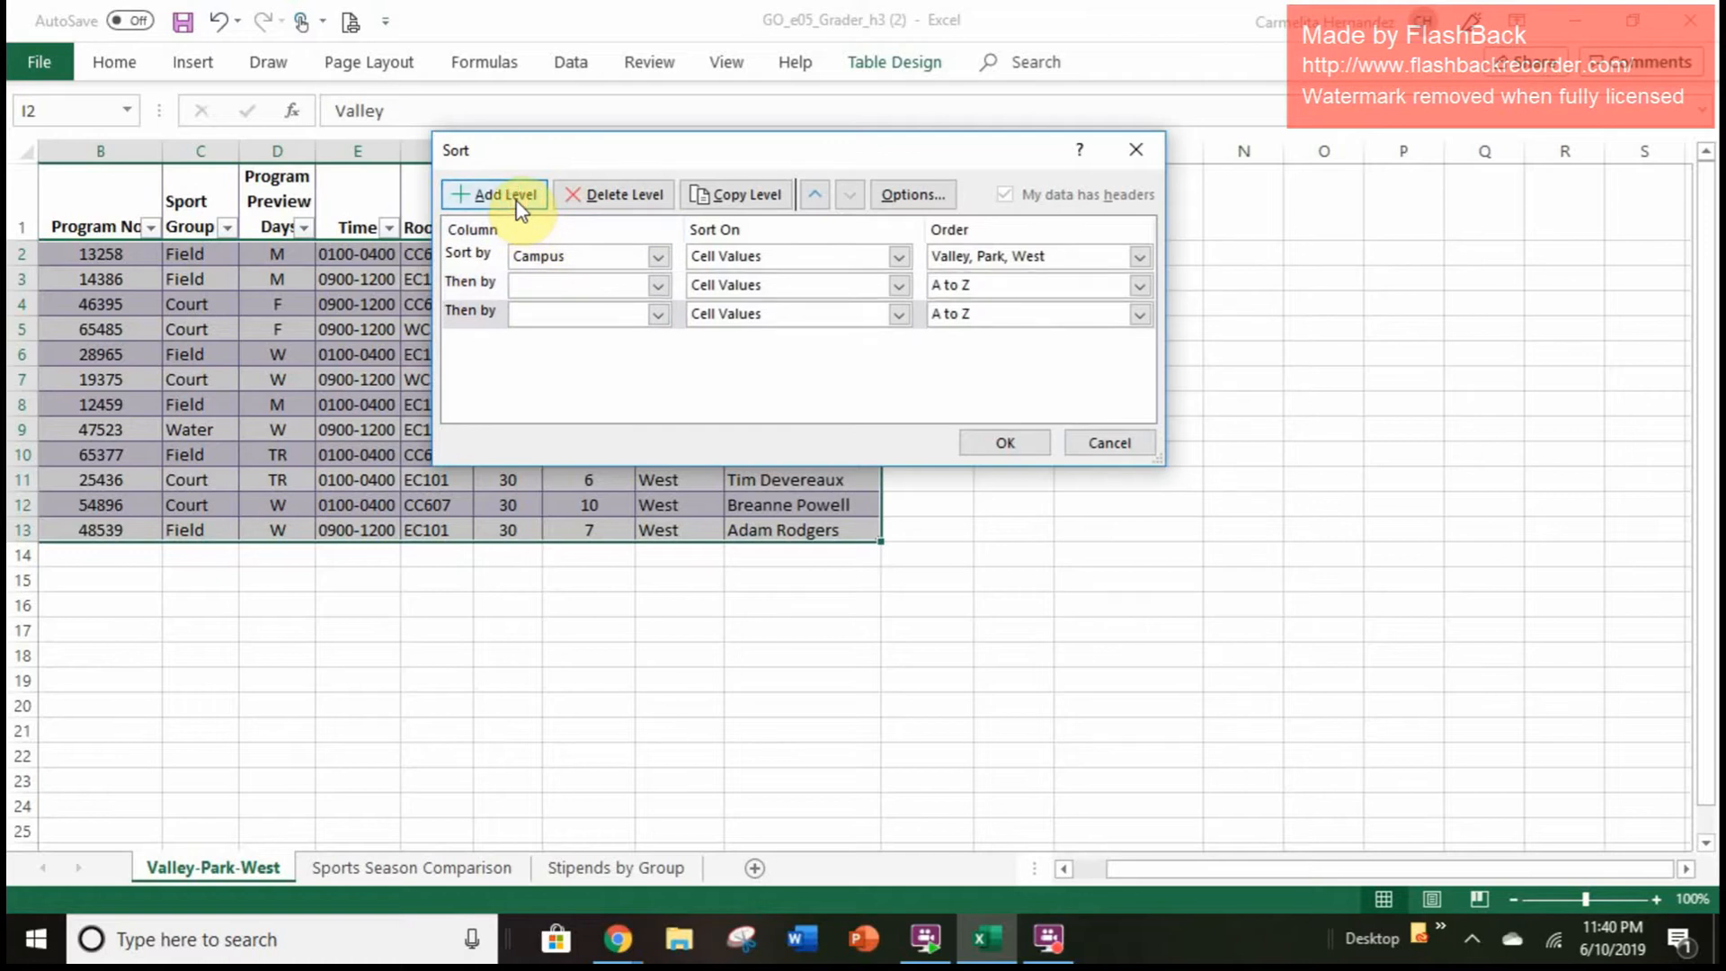
pyautogui.click(576, 287)
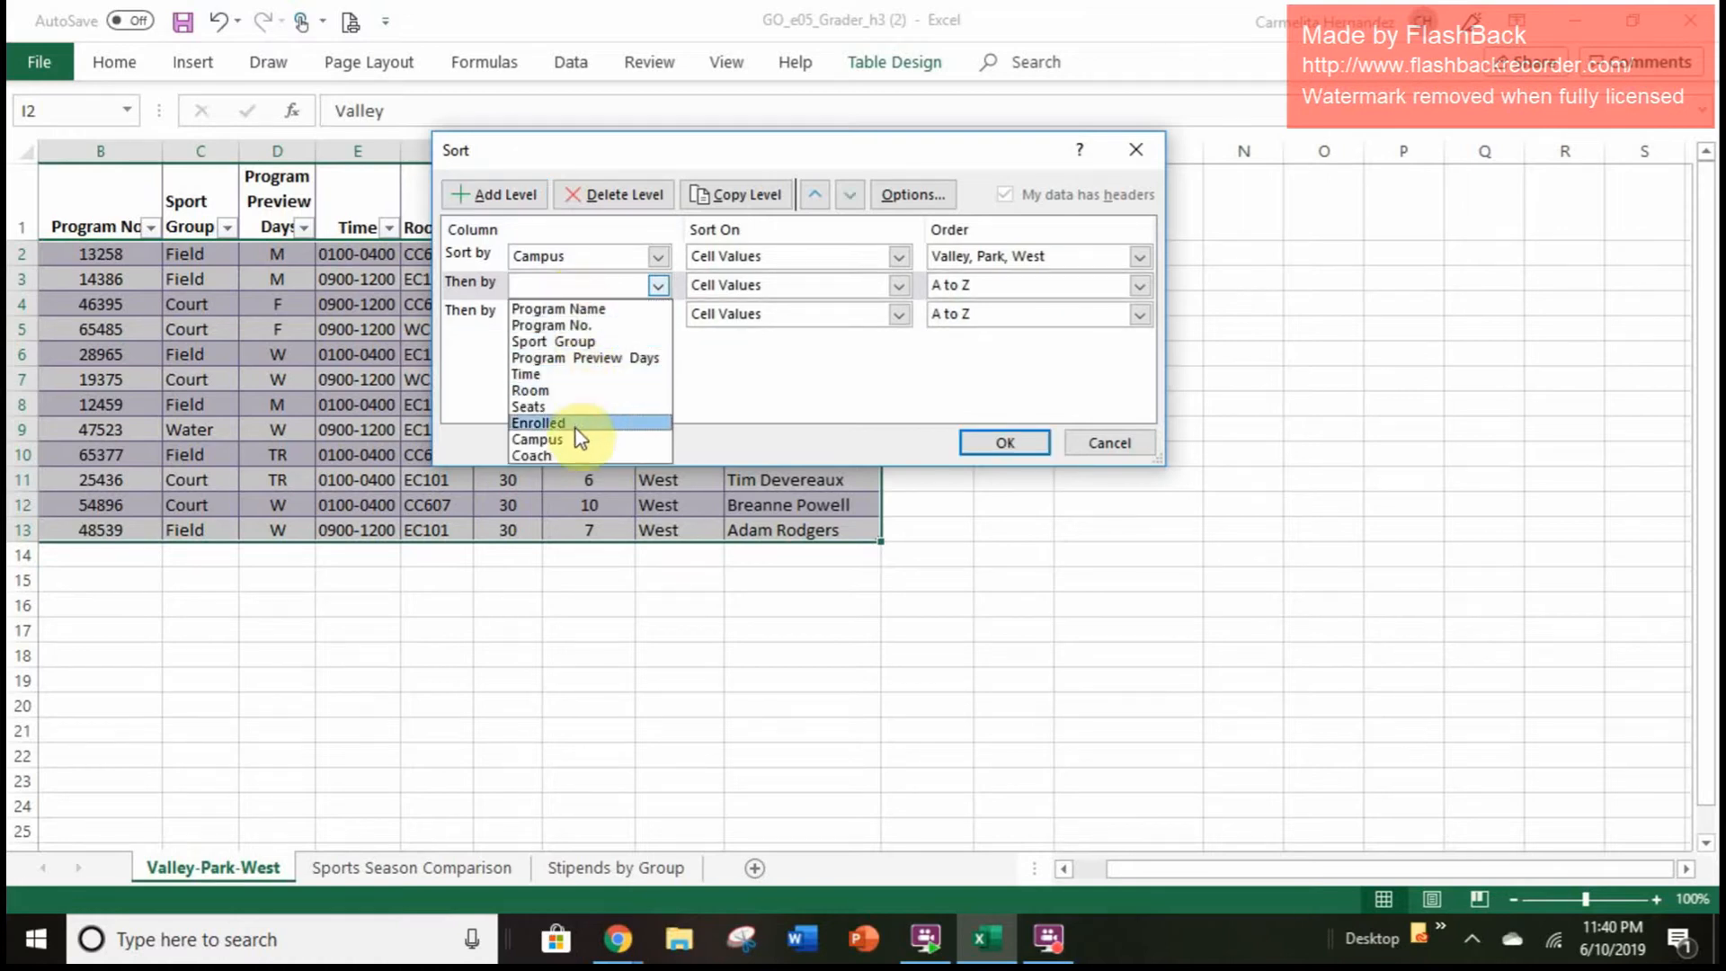
pyautogui.click(563, 341)
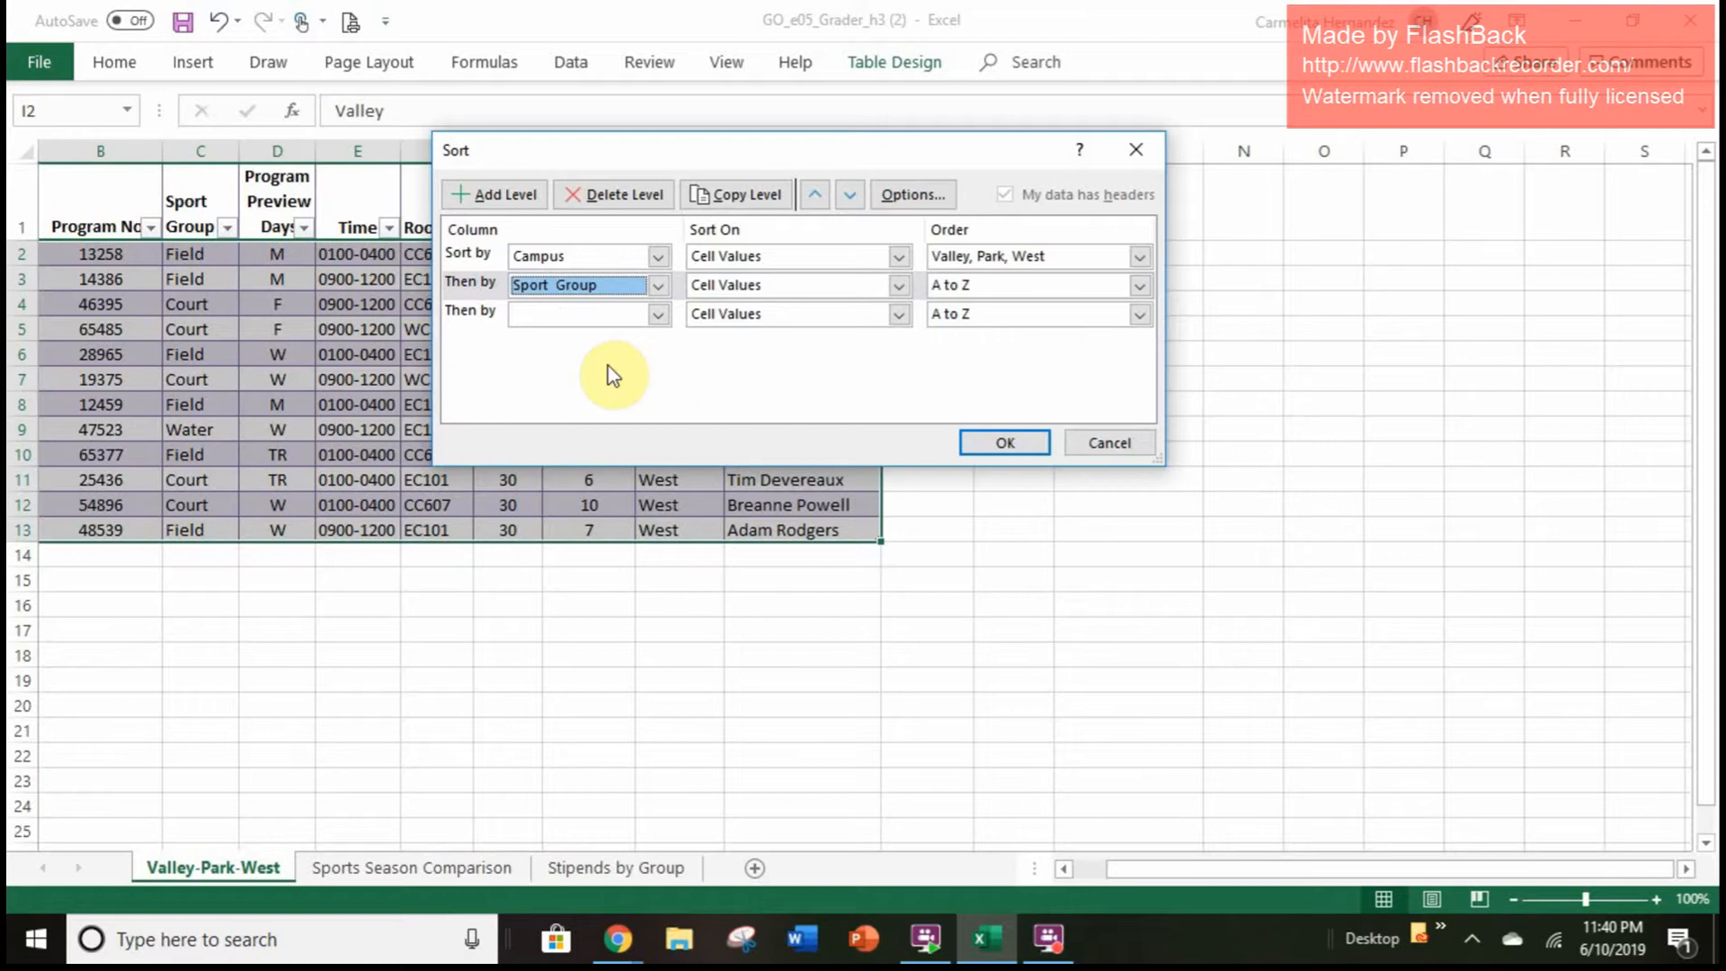
pyautogui.click(588, 311)
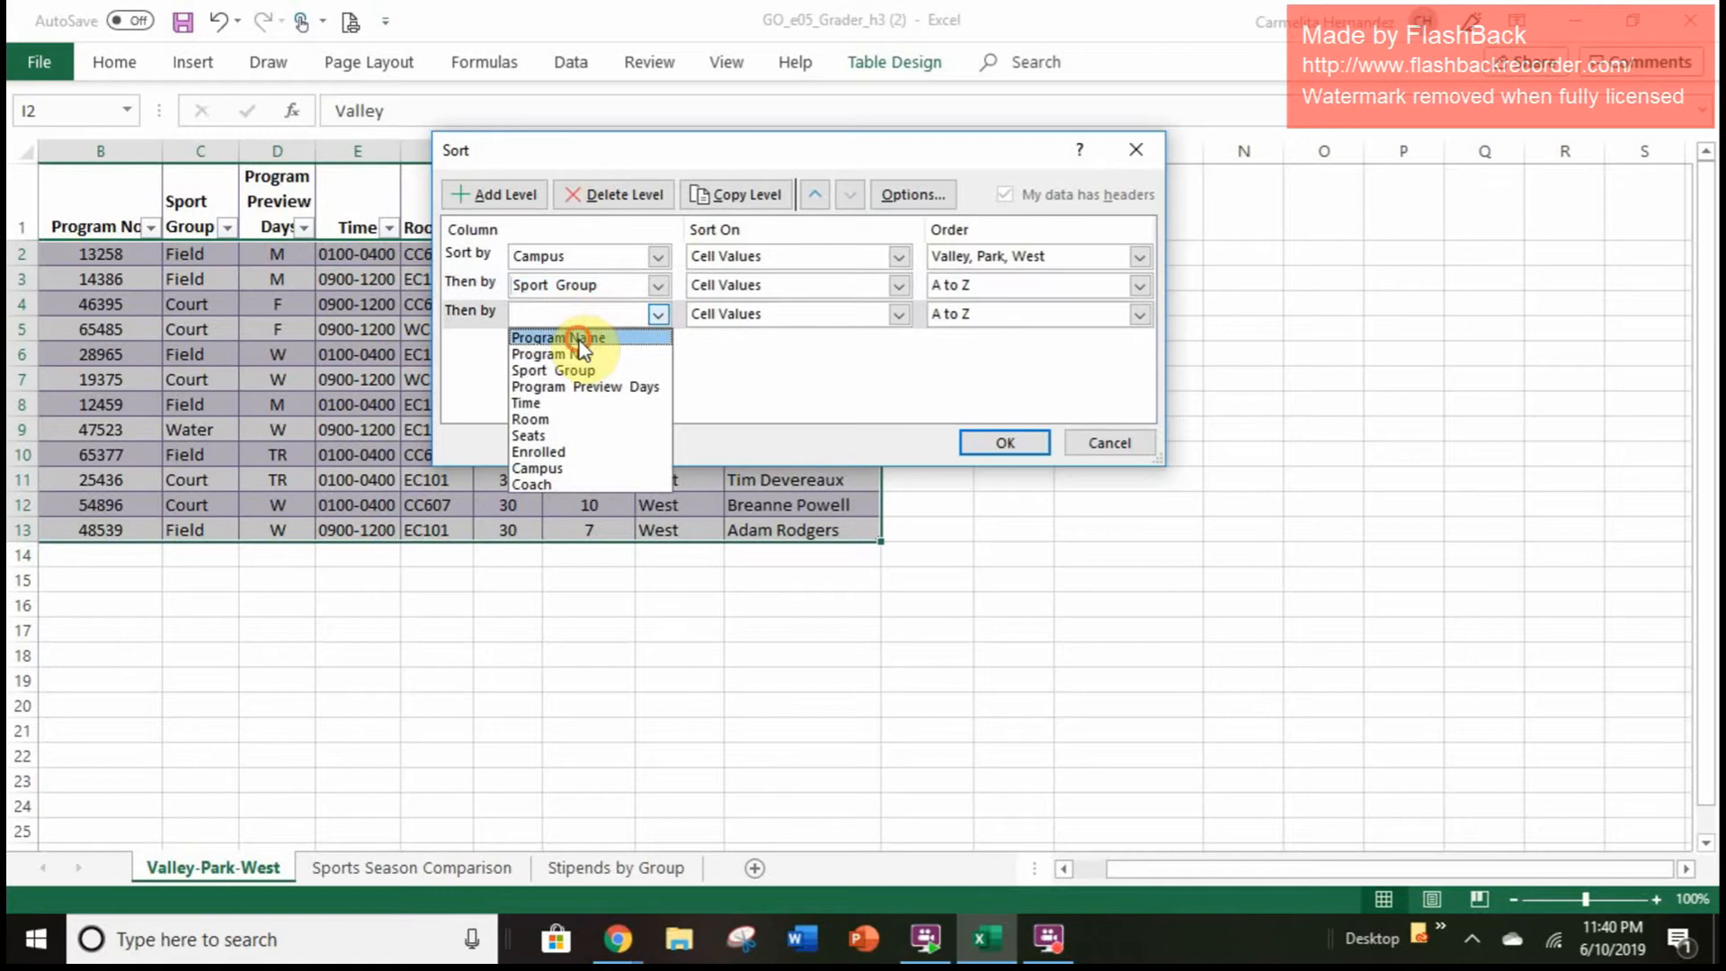
pyautogui.click(579, 340)
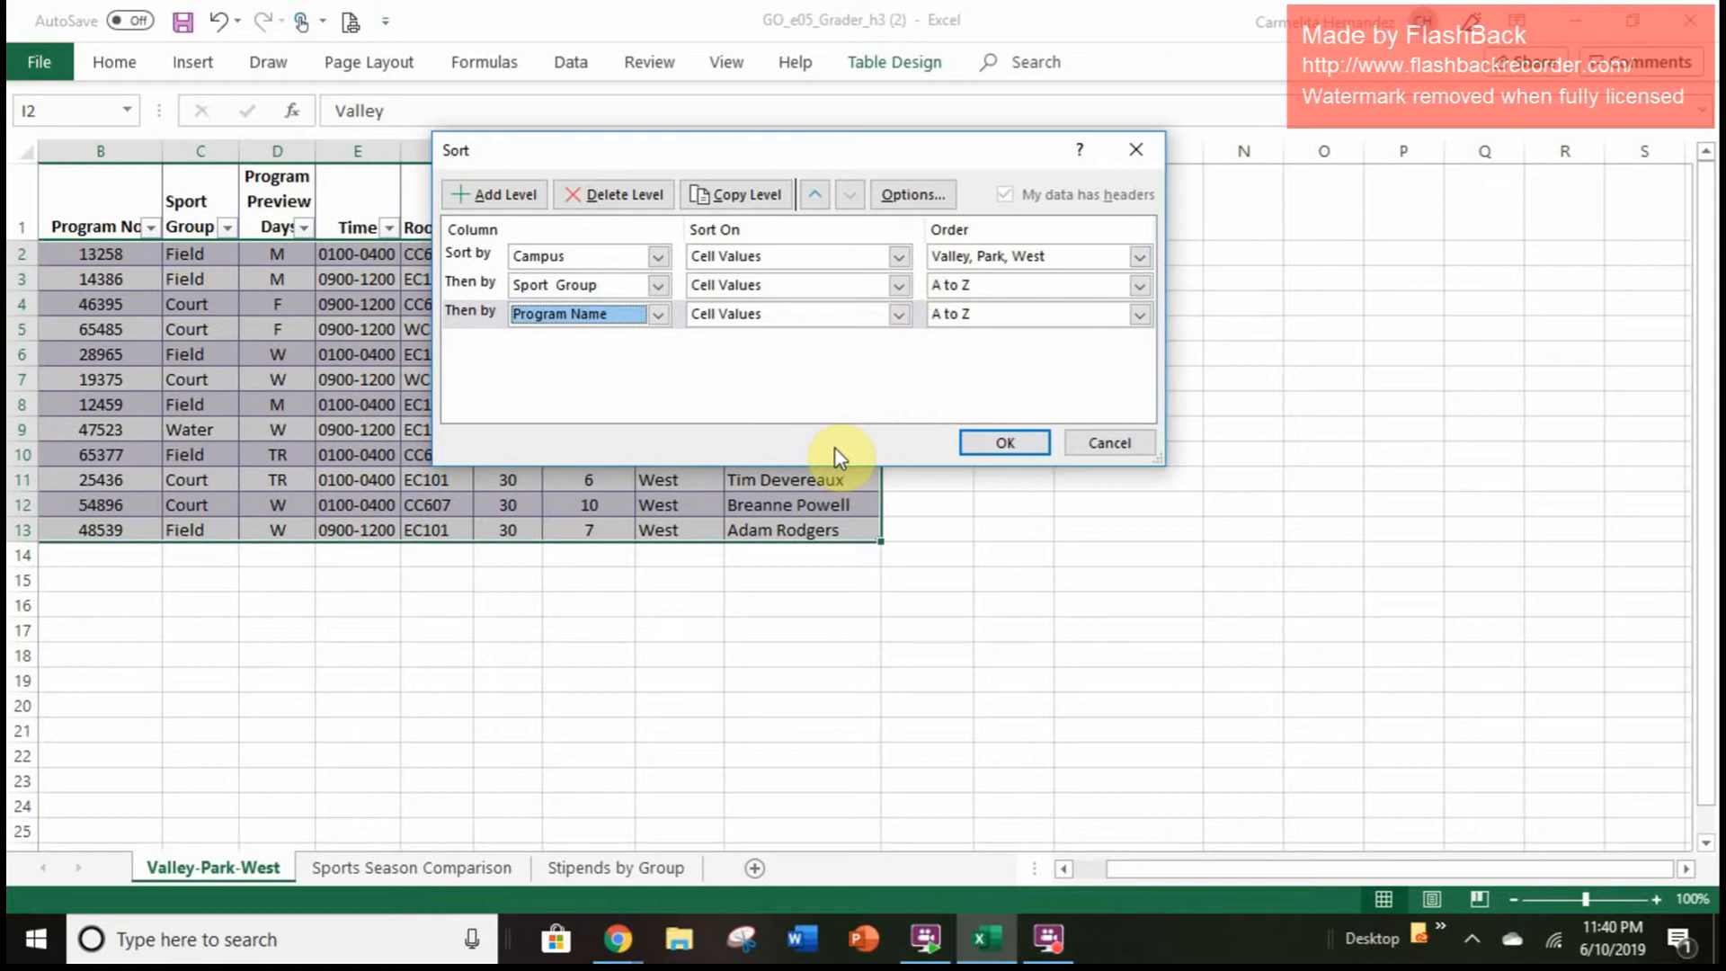
pyautogui.click(984, 444)
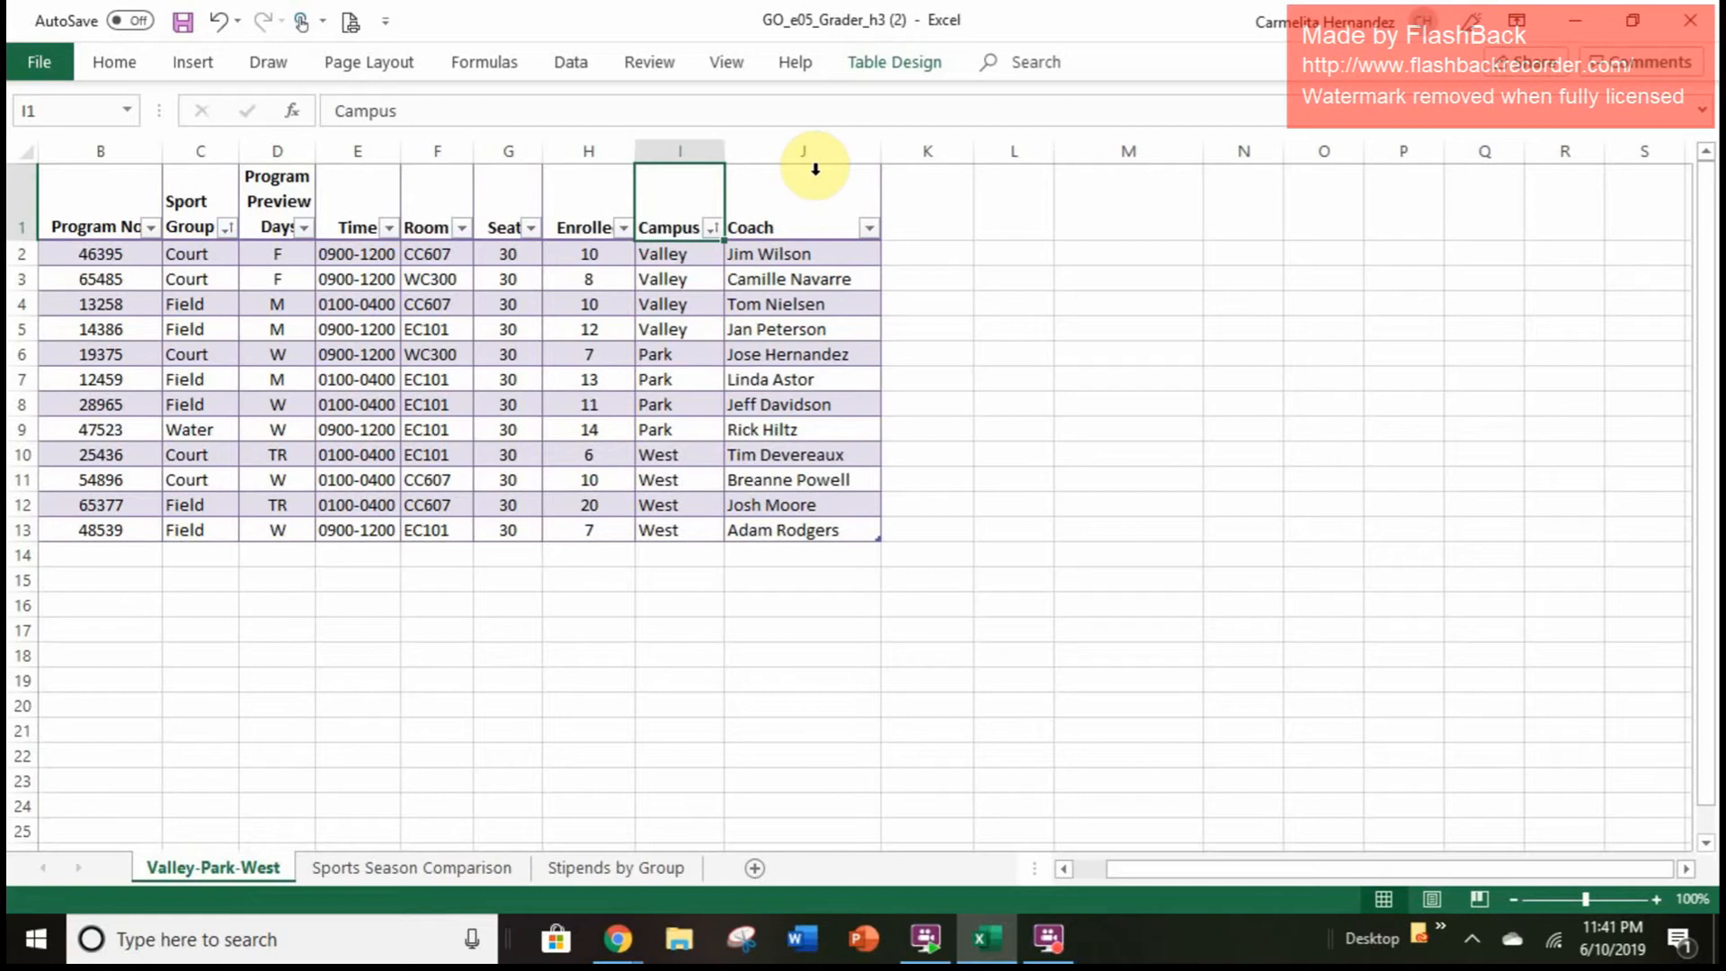
# Step: Convert the sorted programs table, A1:J13 on the Valley-Park-West sheet, to a normal range
pyautogui.hscroll(-2, 746, 501)
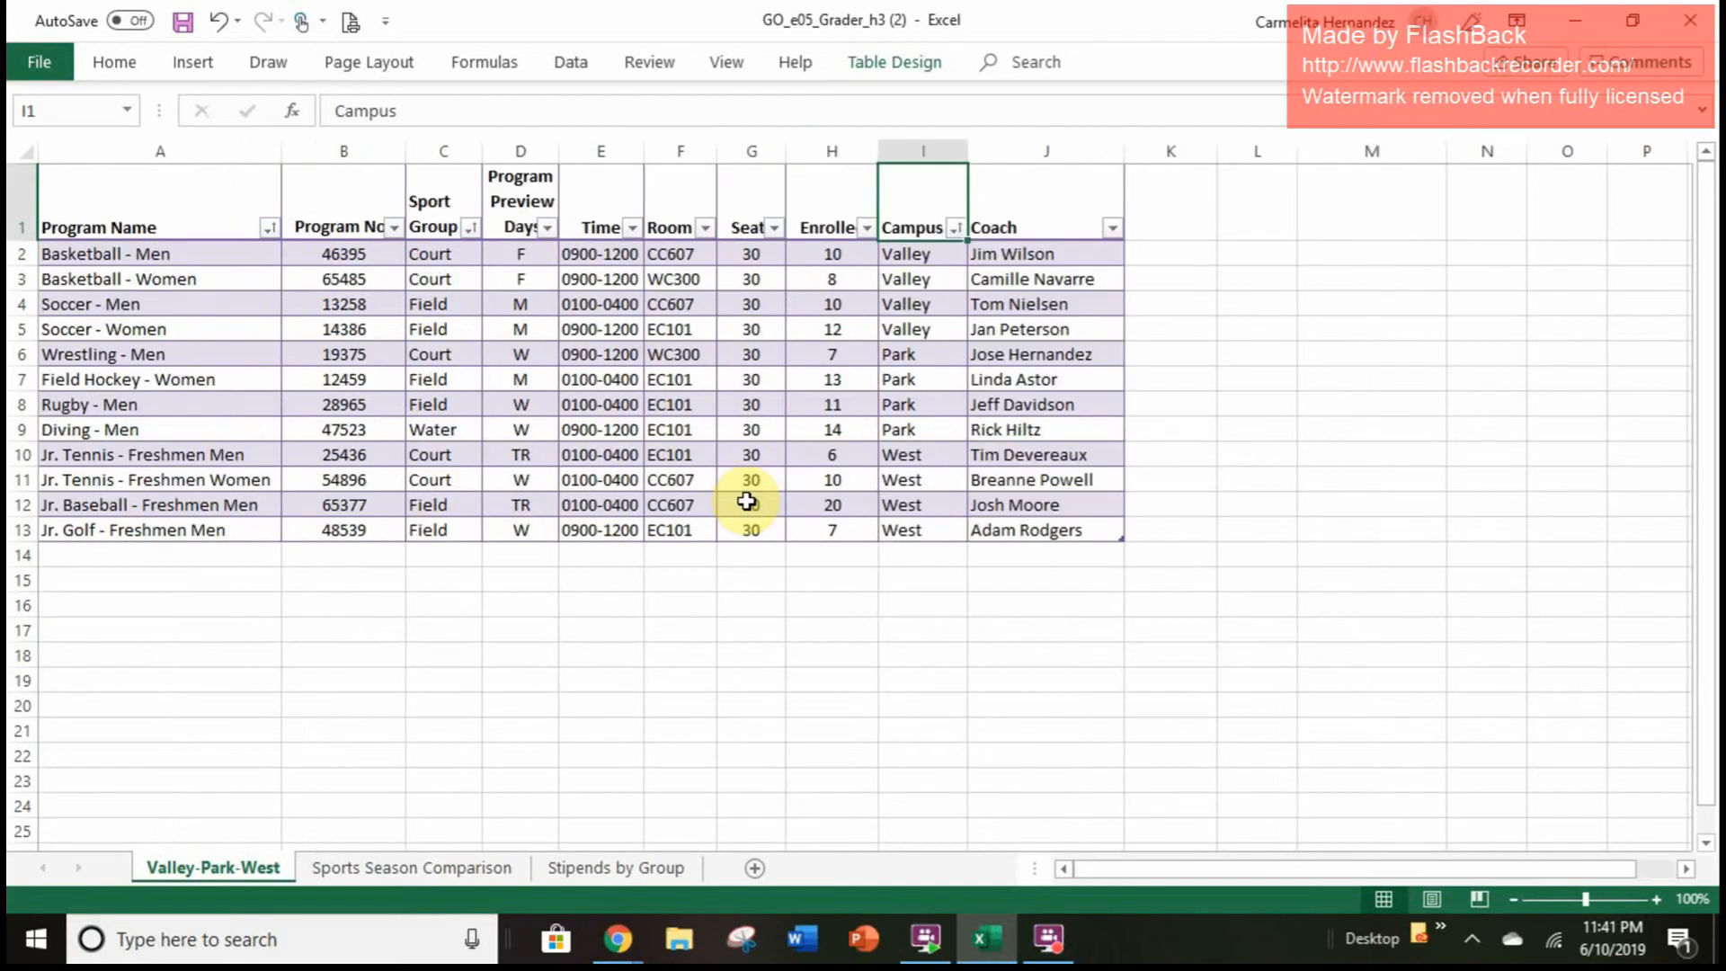
pyautogui.moveTo(174, 193); pyautogui.dragTo(346, 211)
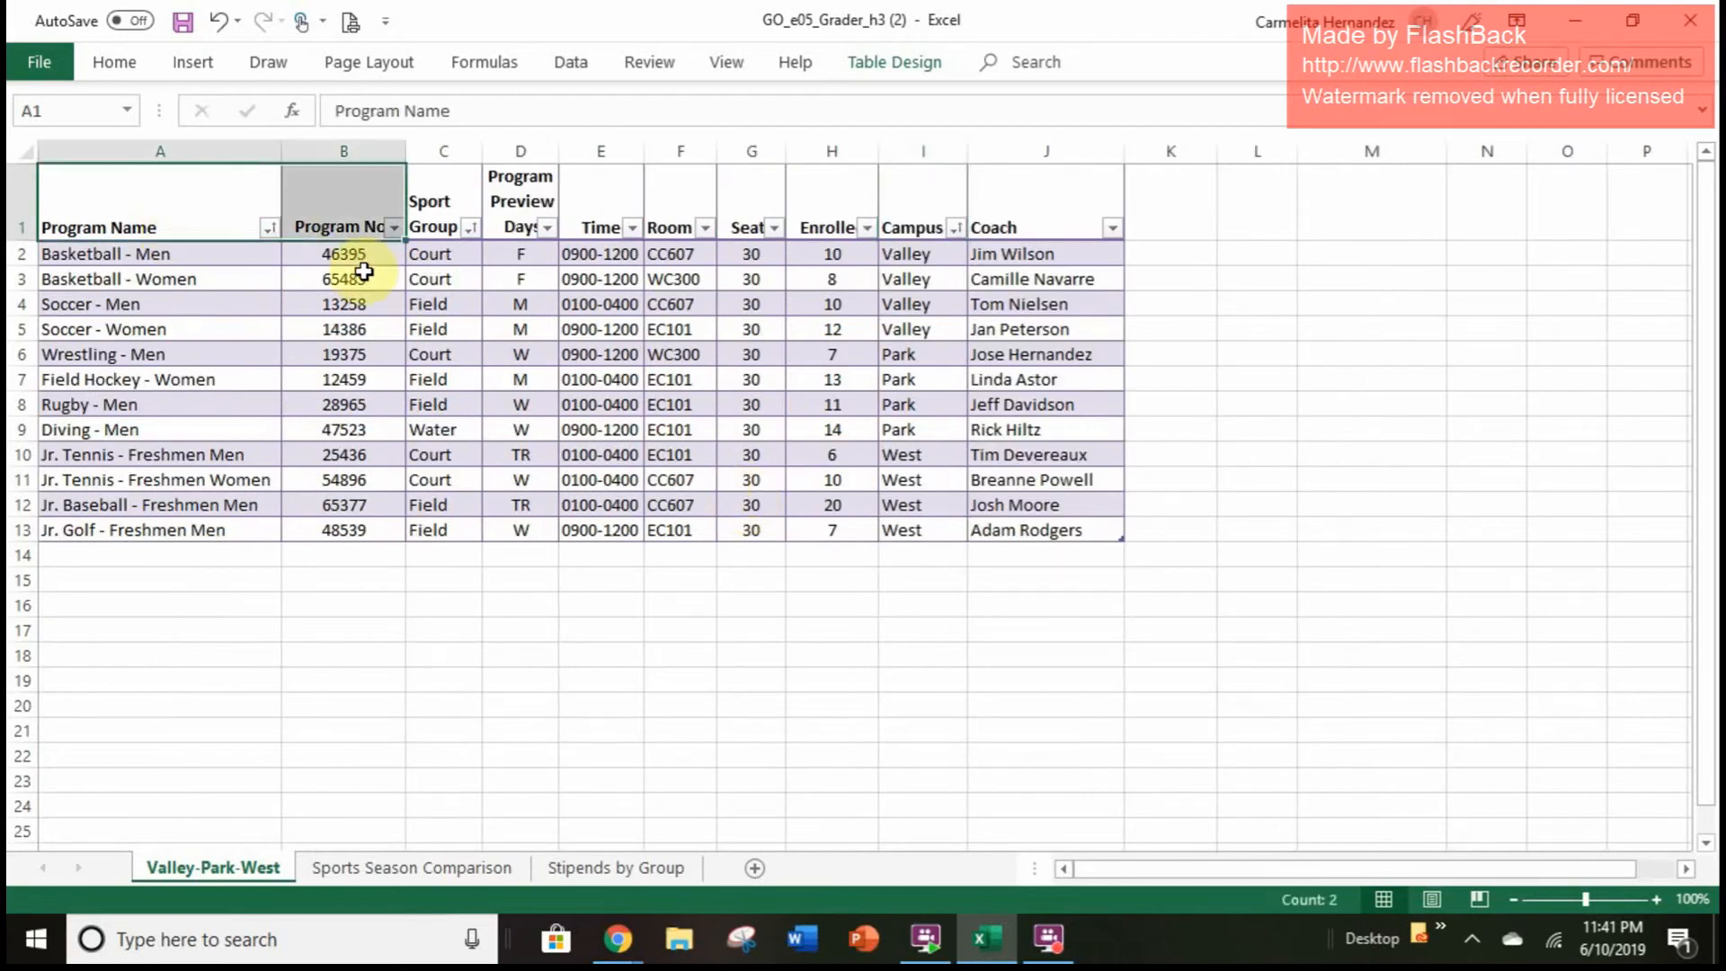
pyautogui.moveTo(364, 271); pyautogui.dragTo(1001, 522)
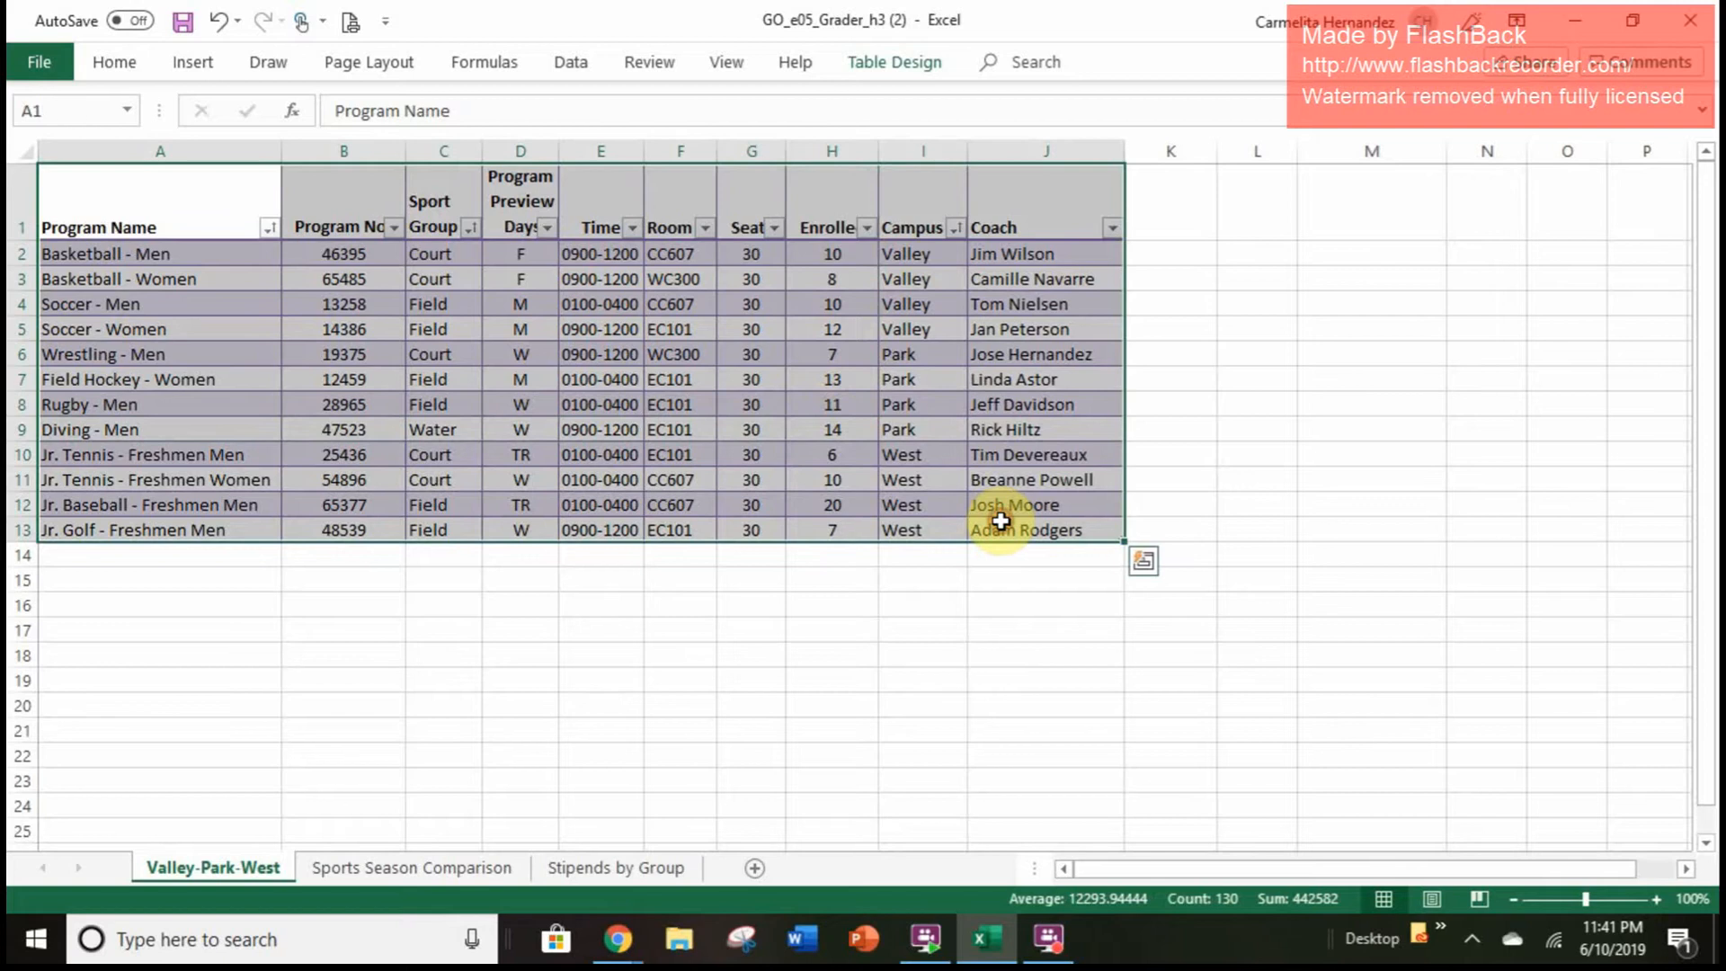
pyautogui.click(582, 65)
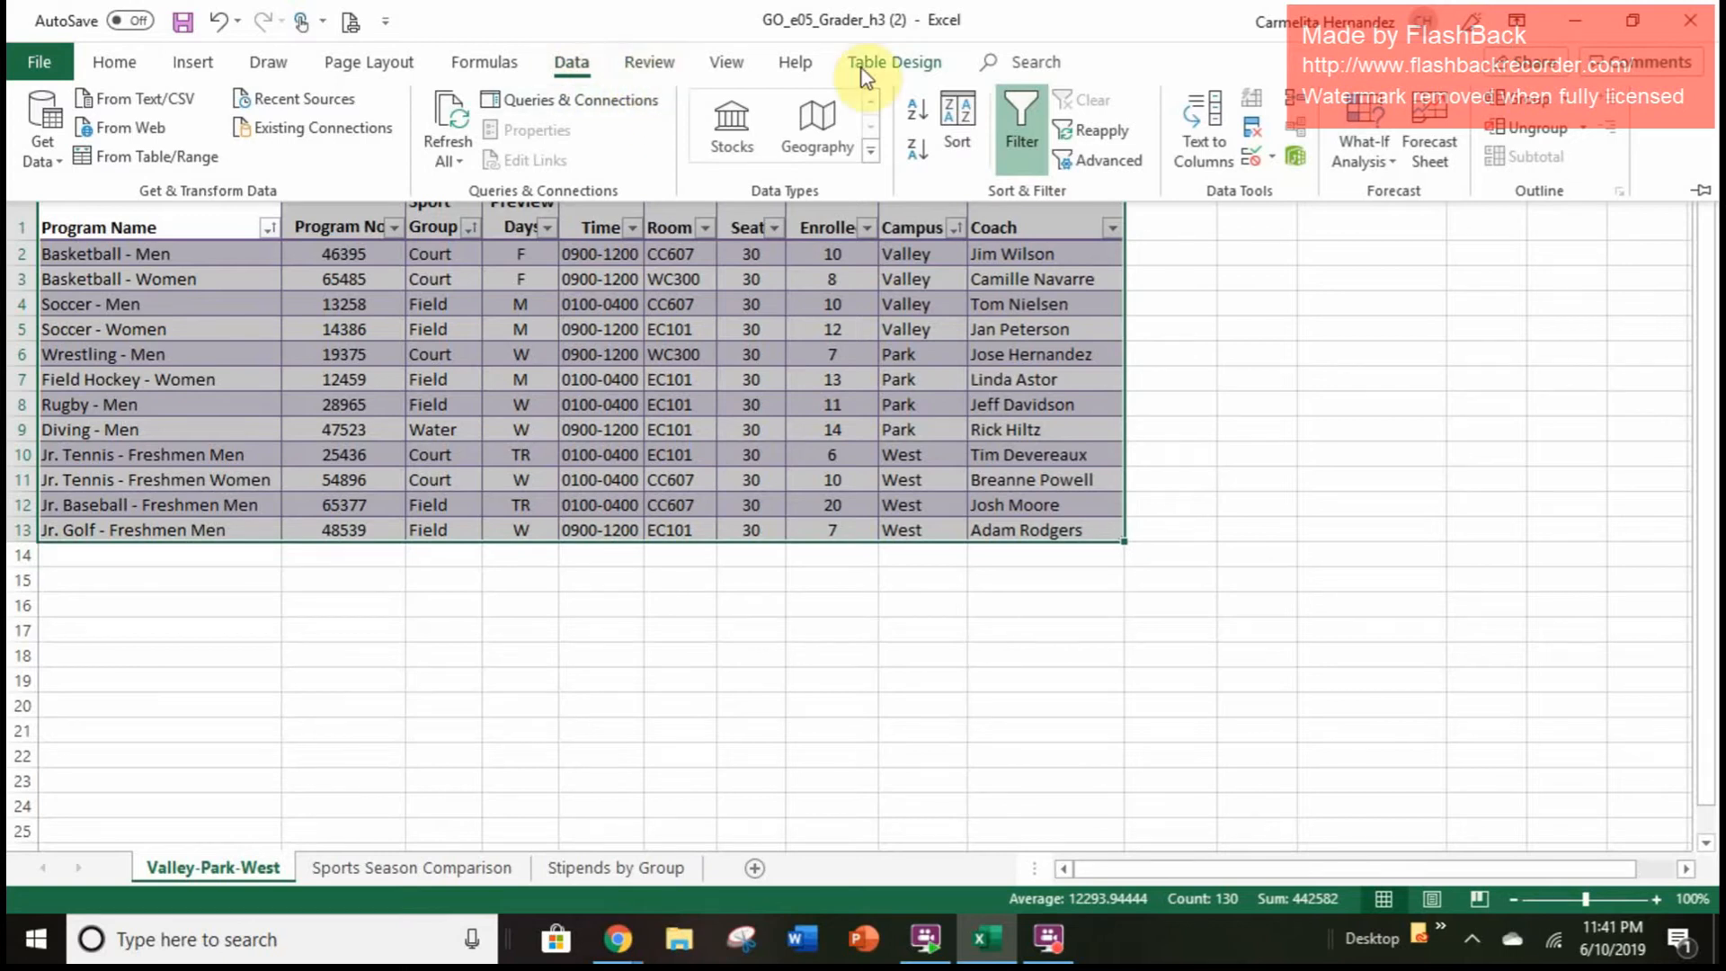
pyautogui.click(899, 67)
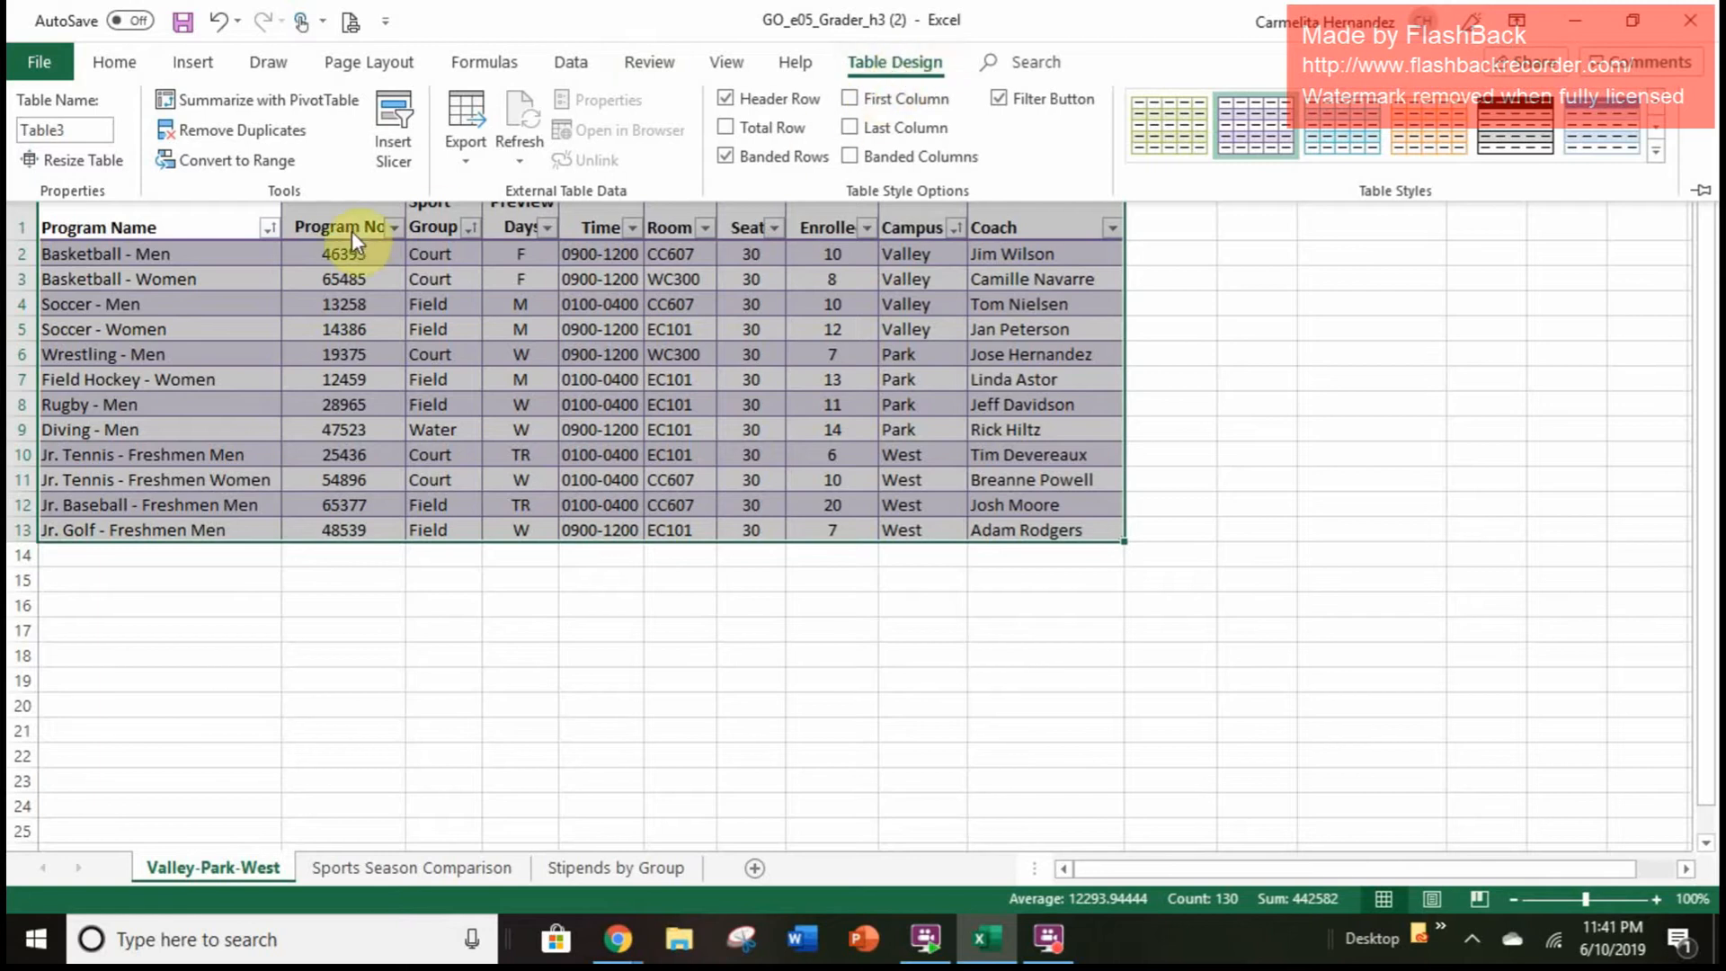
pyautogui.click(255, 164)
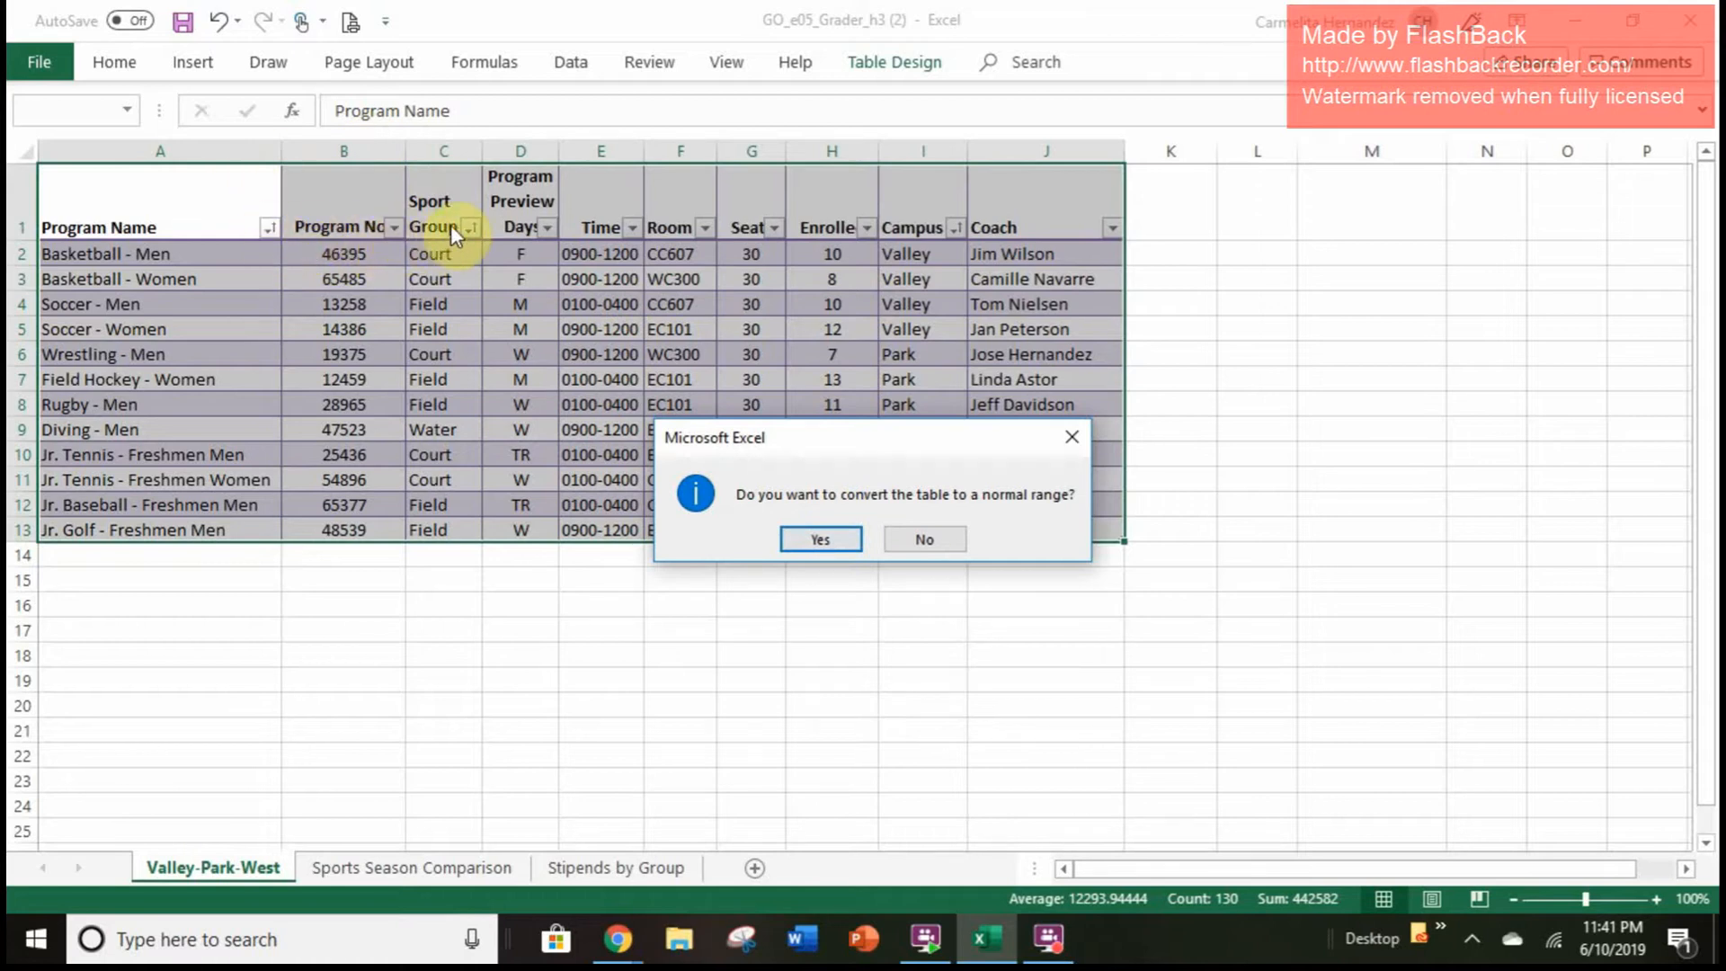
pyautogui.click(840, 539)
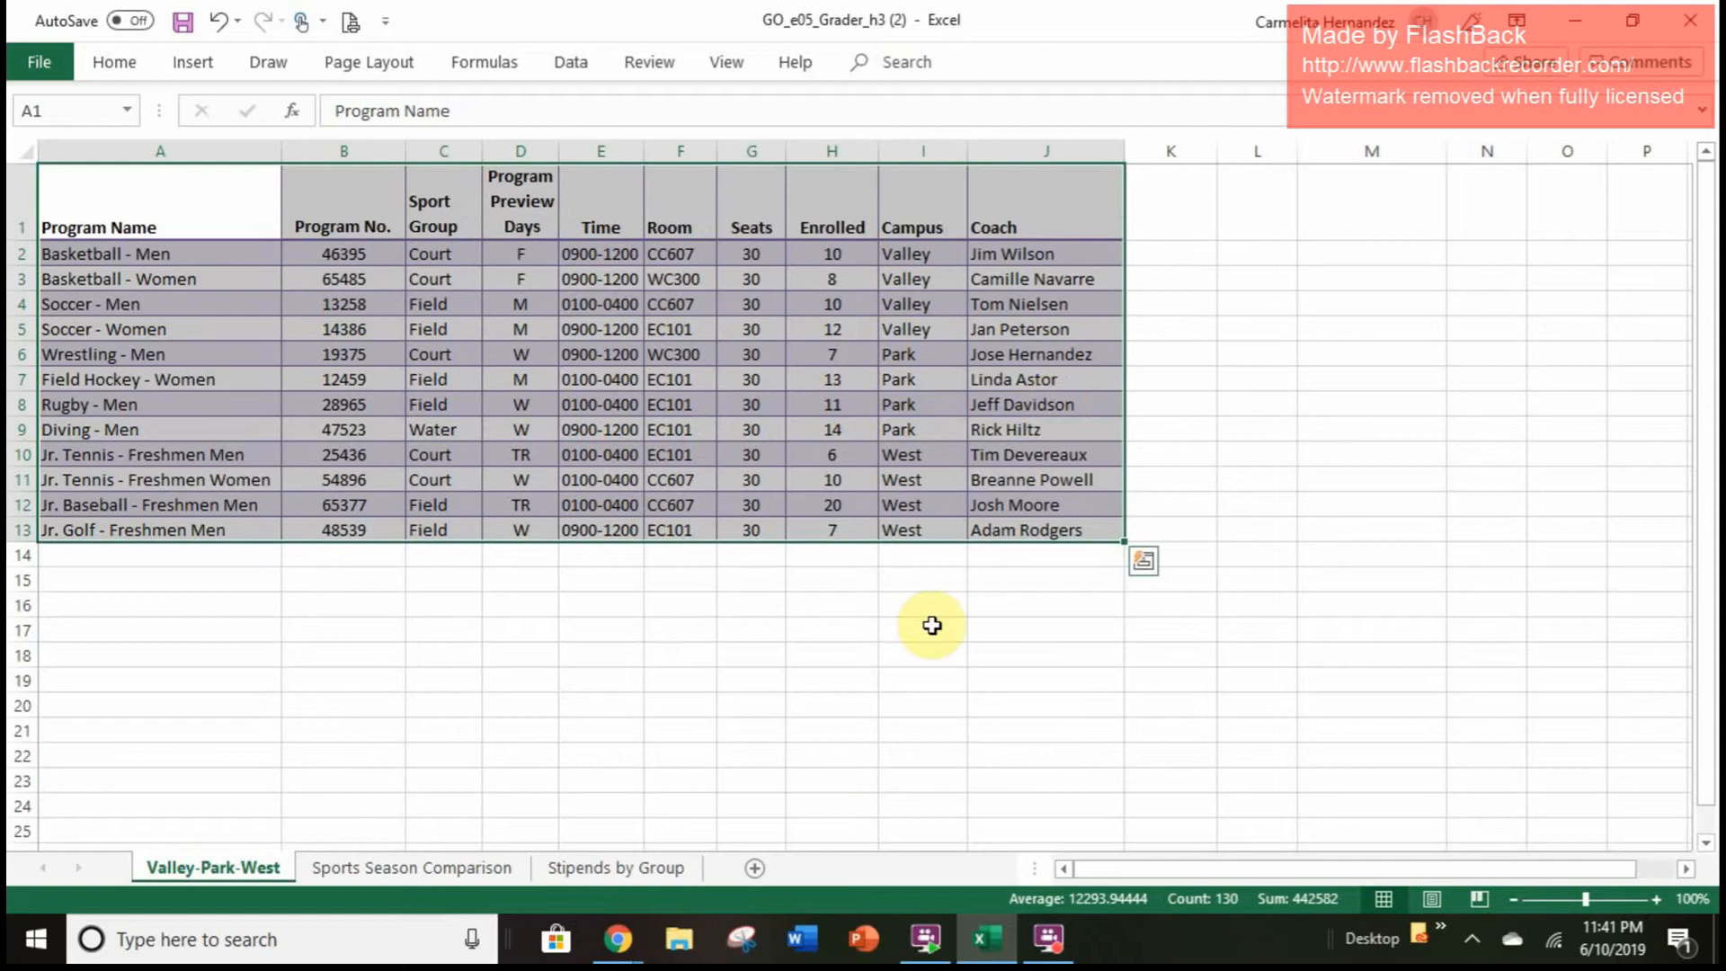
pyautogui.click(874, 829)
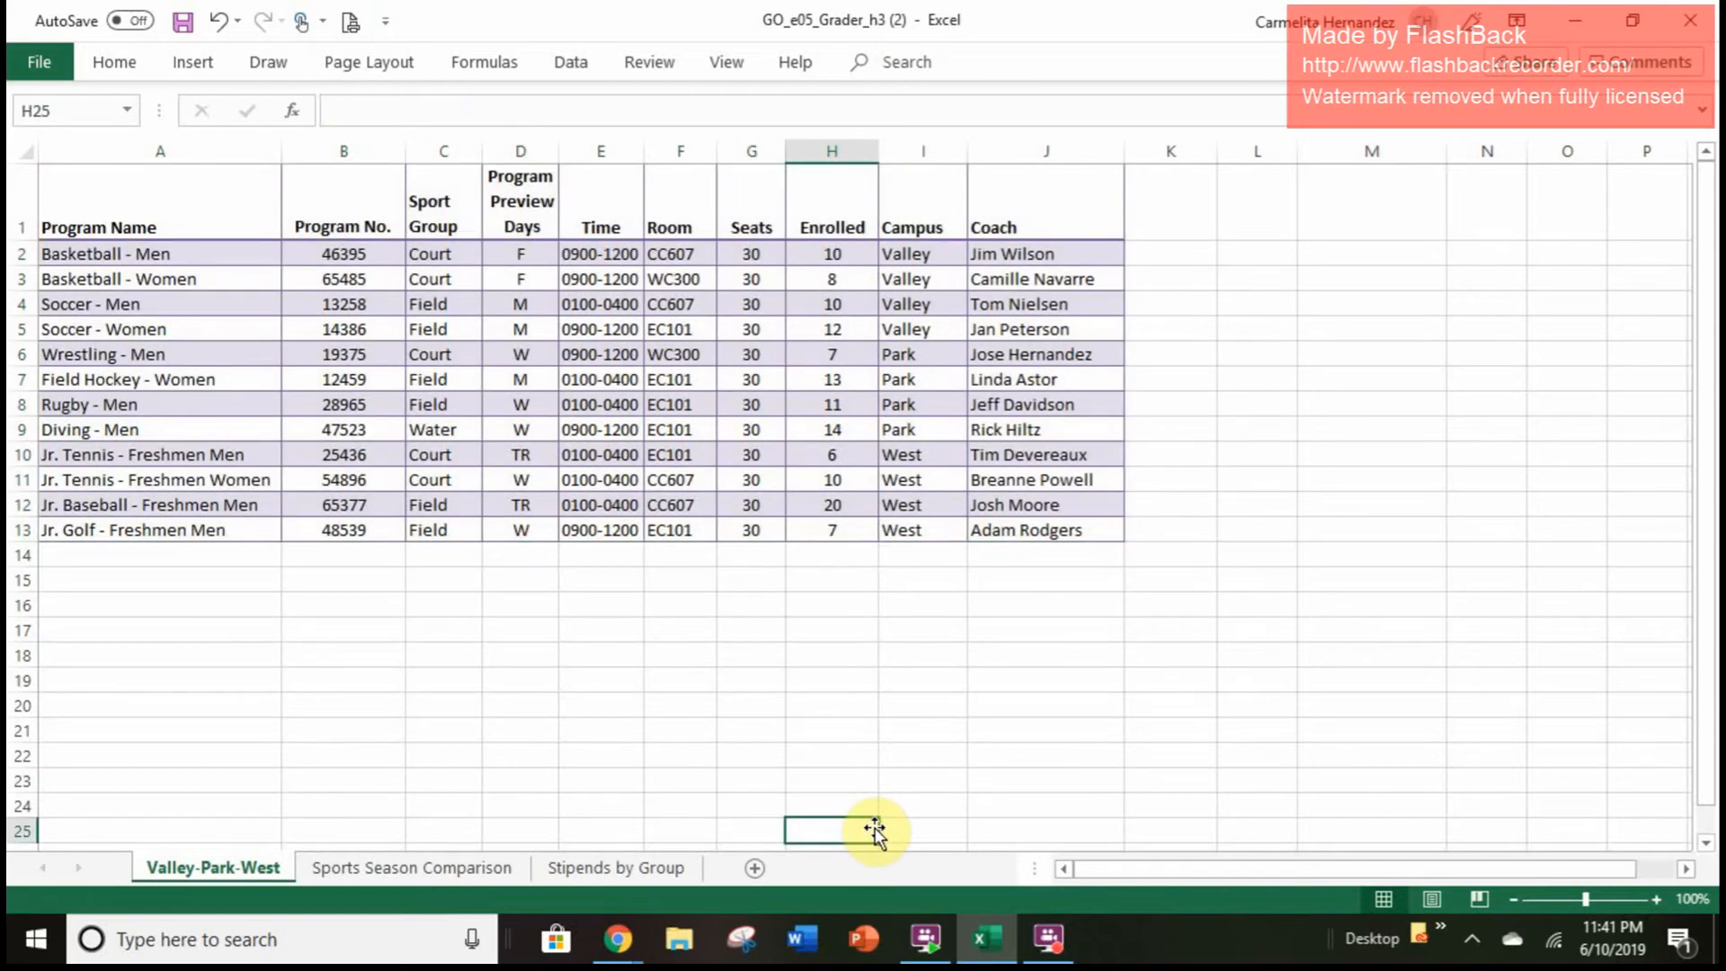
# Step: On the Sports Season Comparison sheet, name the range A2:F3 Criteria
pyautogui.click(409, 867)
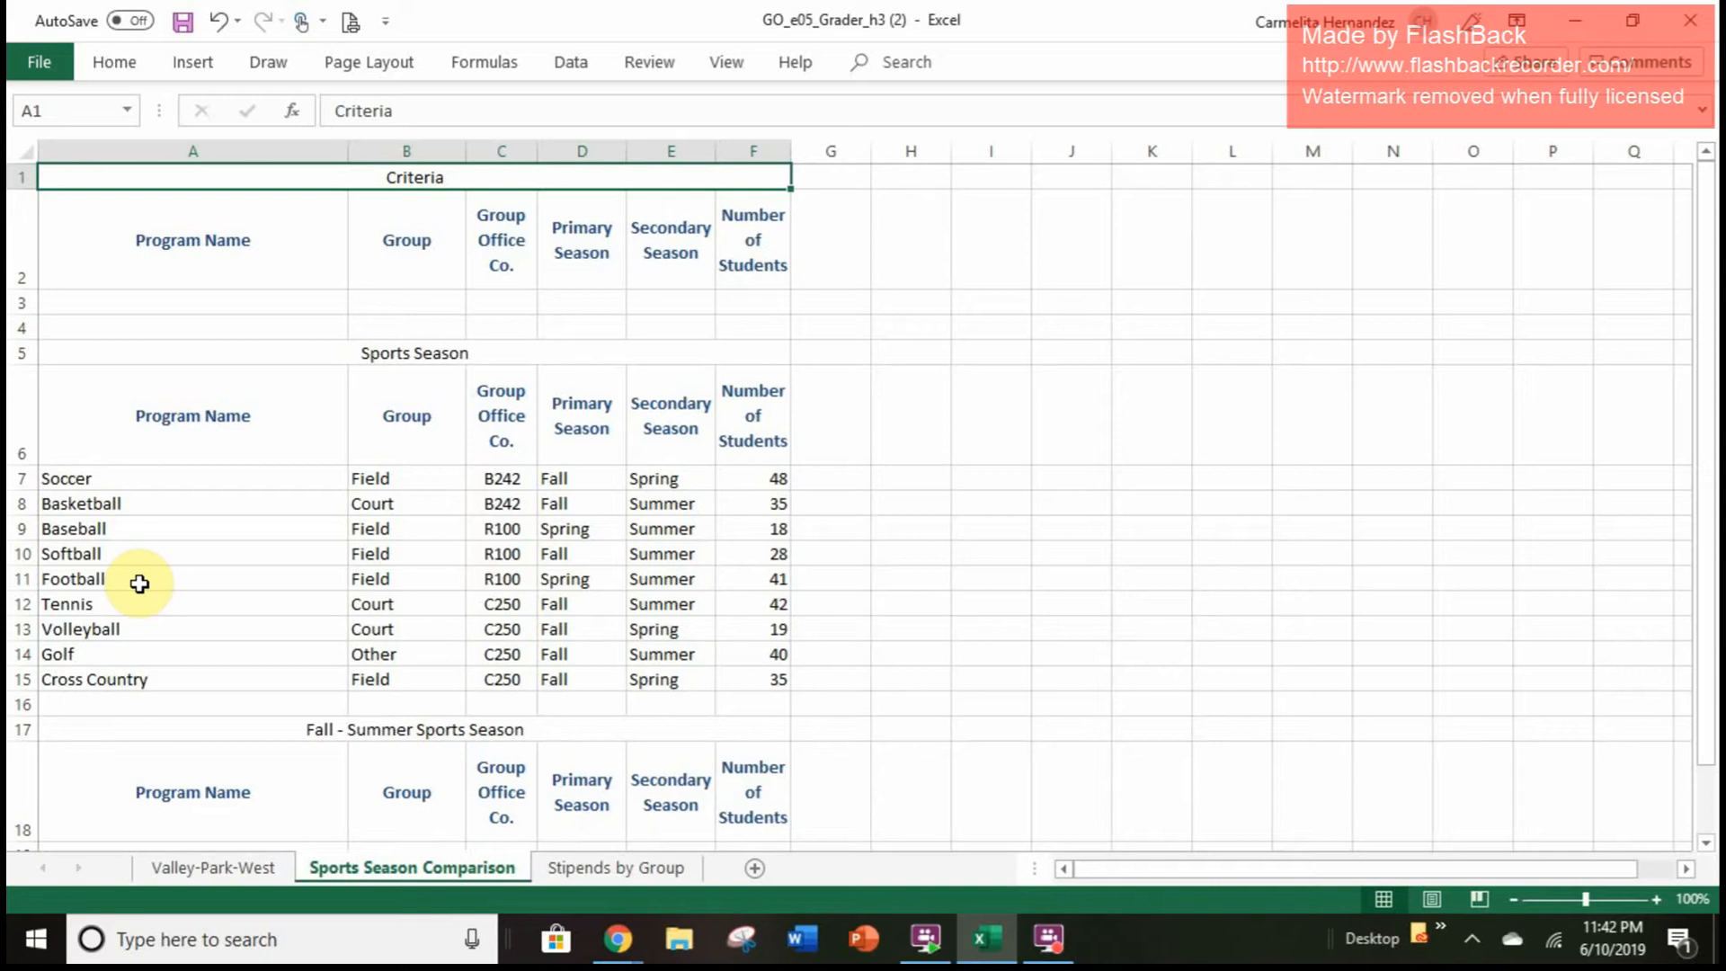
pyautogui.click(166, 221)
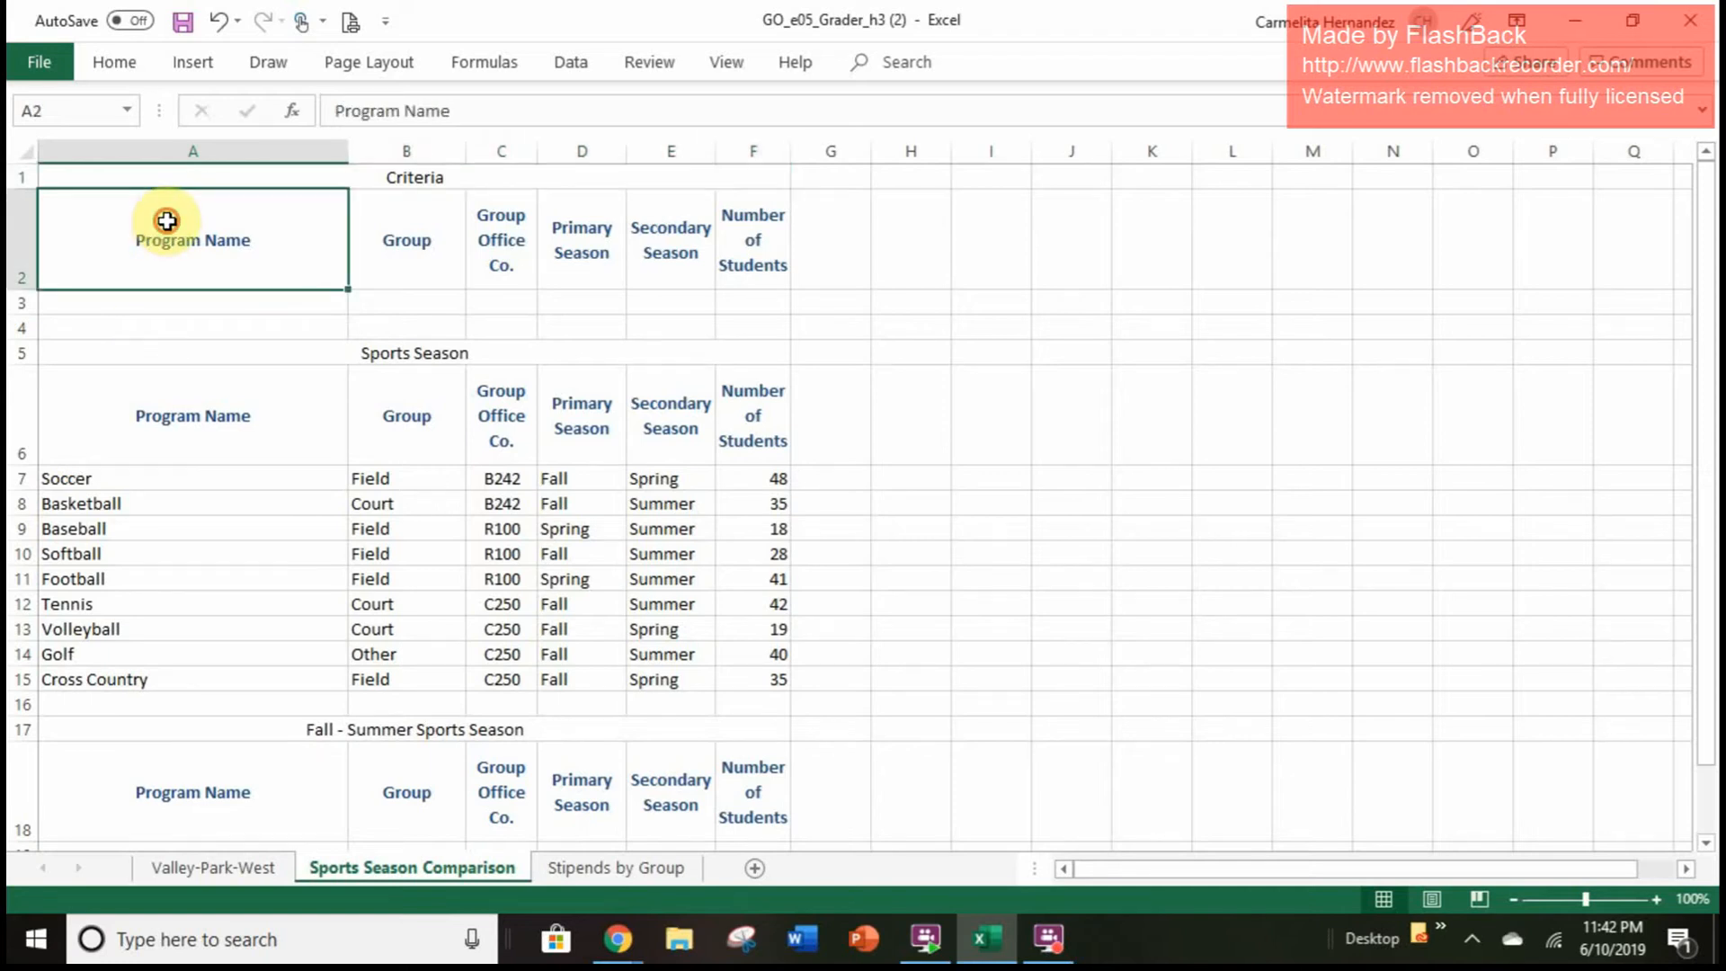
pyautogui.moveTo(166, 221); pyautogui.dragTo(720, 301)
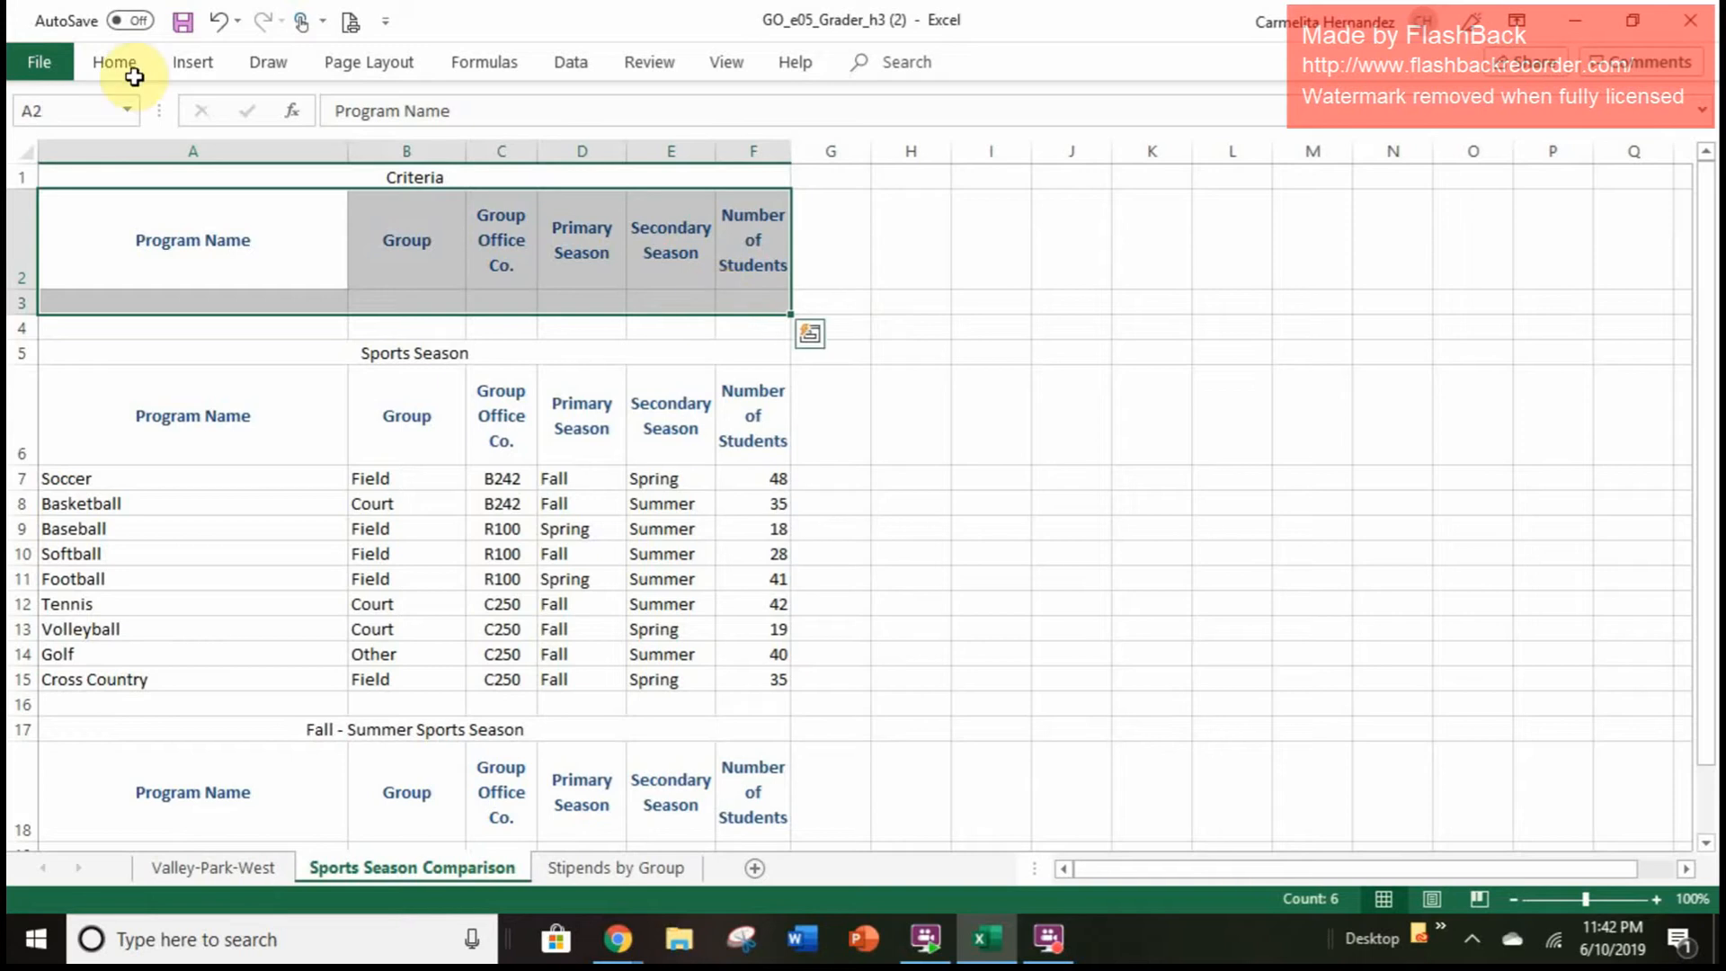
pyautogui.click(61, 108)
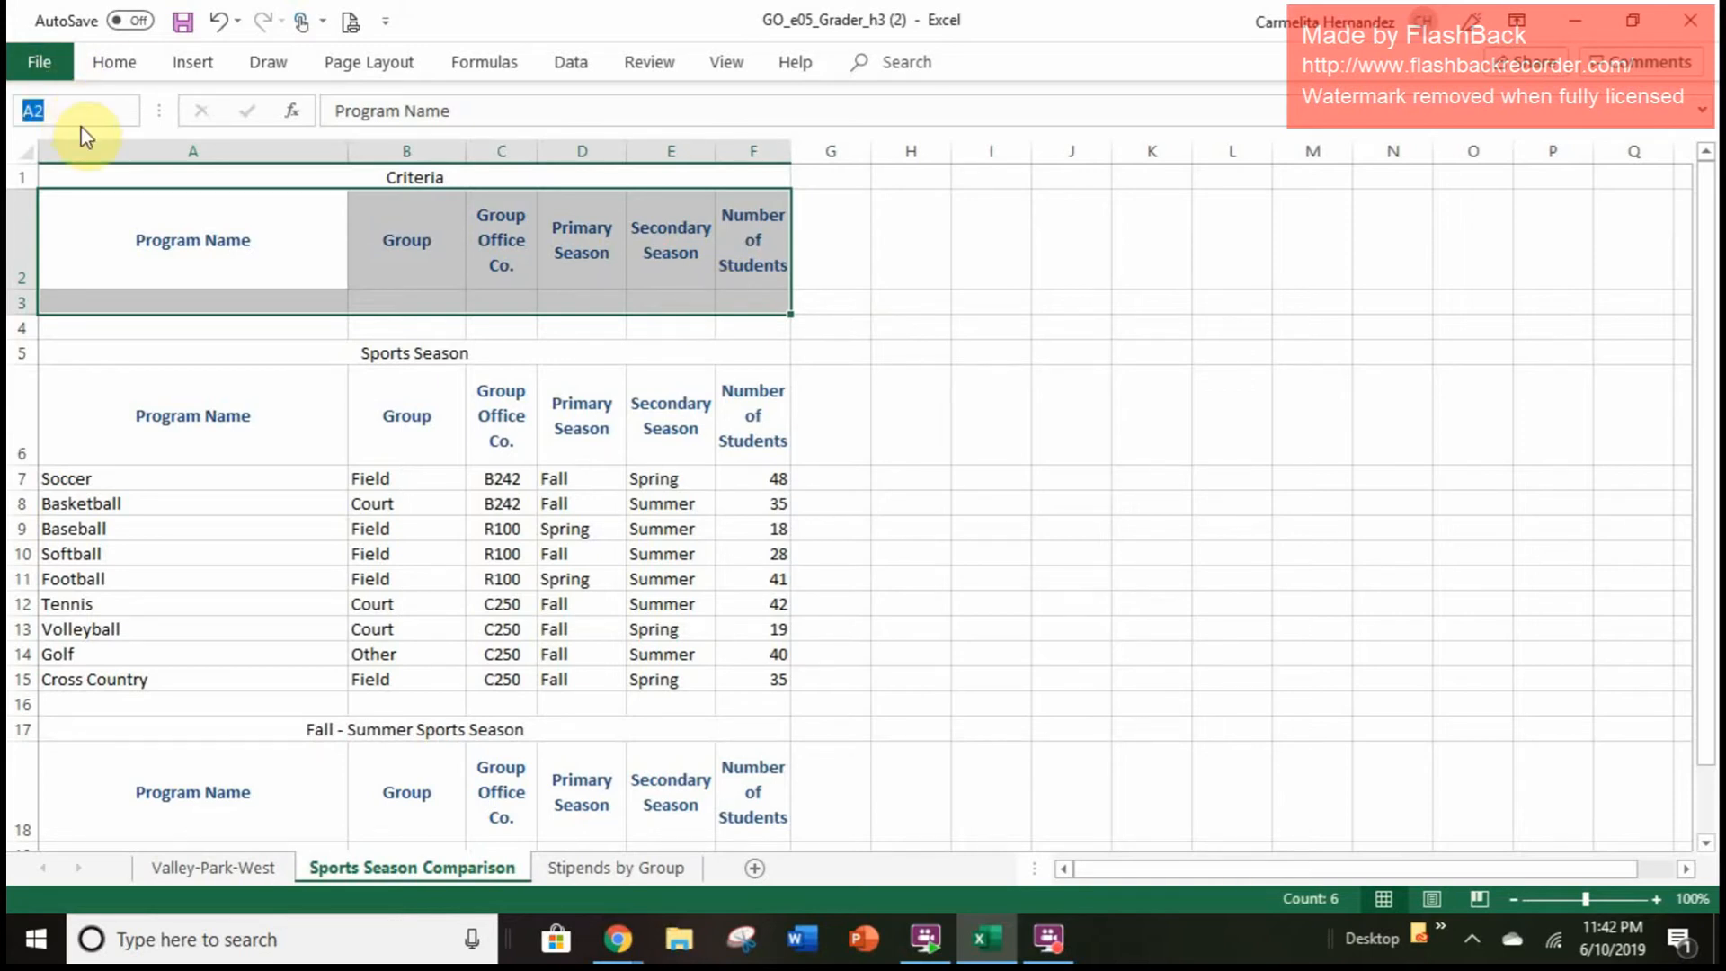
pyautogui.write('Criteria')
pyautogui.press('Return')
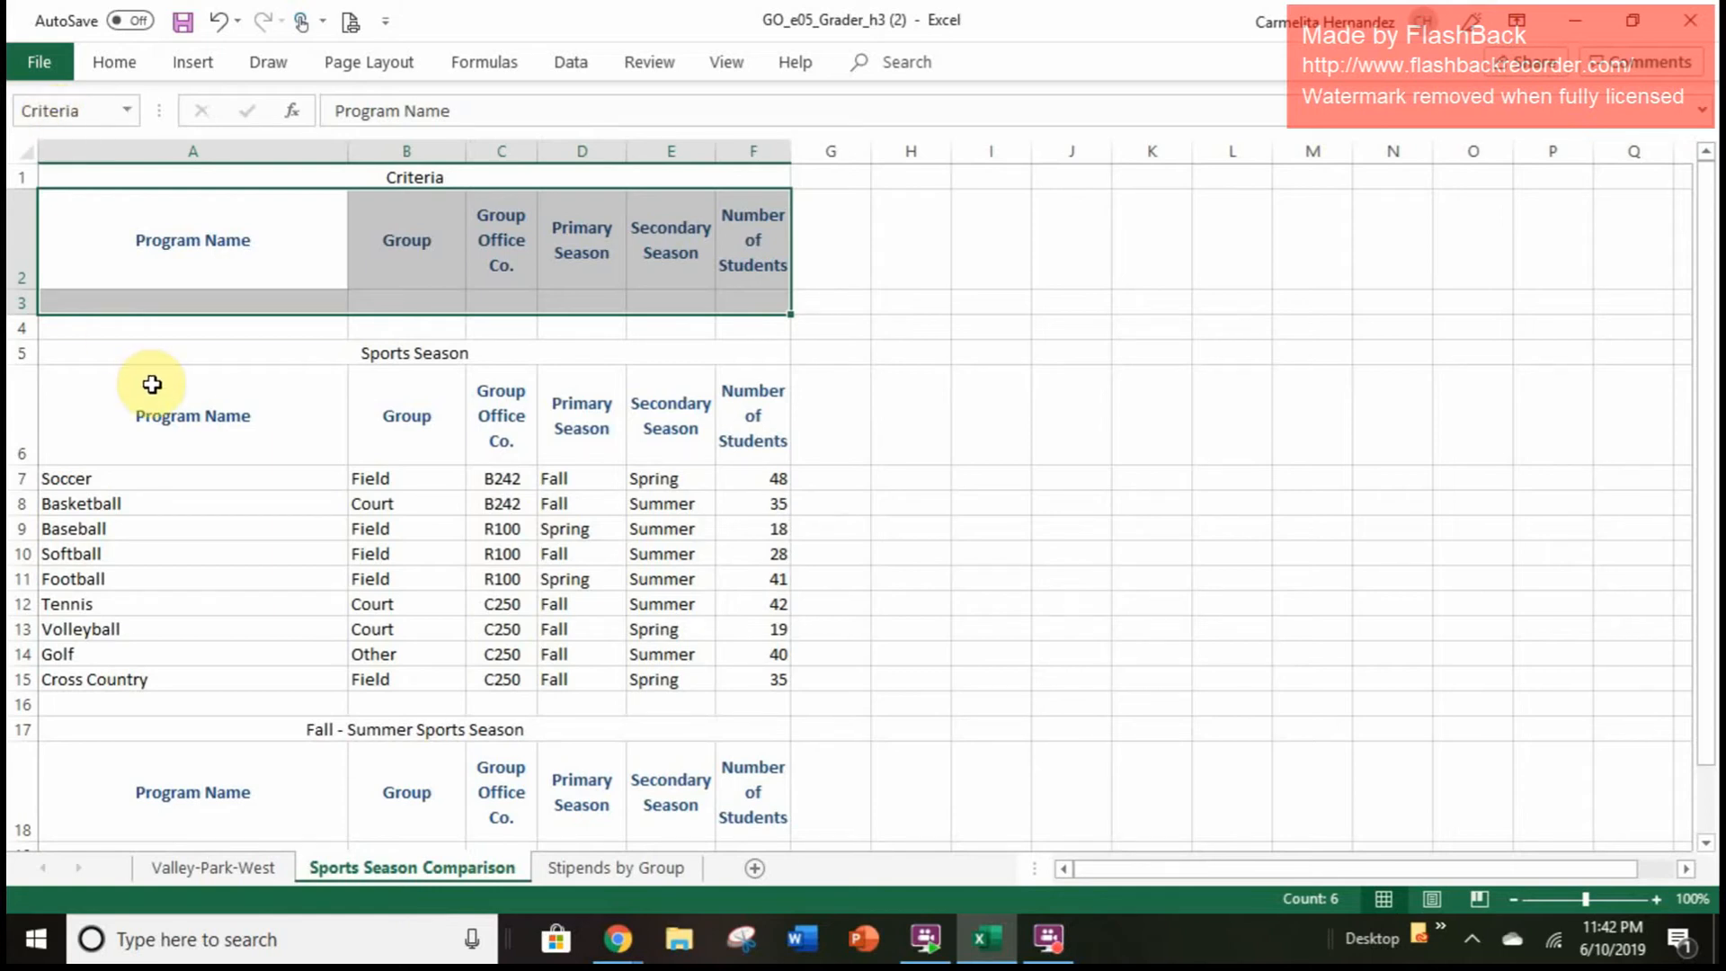
# Step: Name the Sports Season list with its headings, A6:F15, Database
pyautogui.click(150, 457)
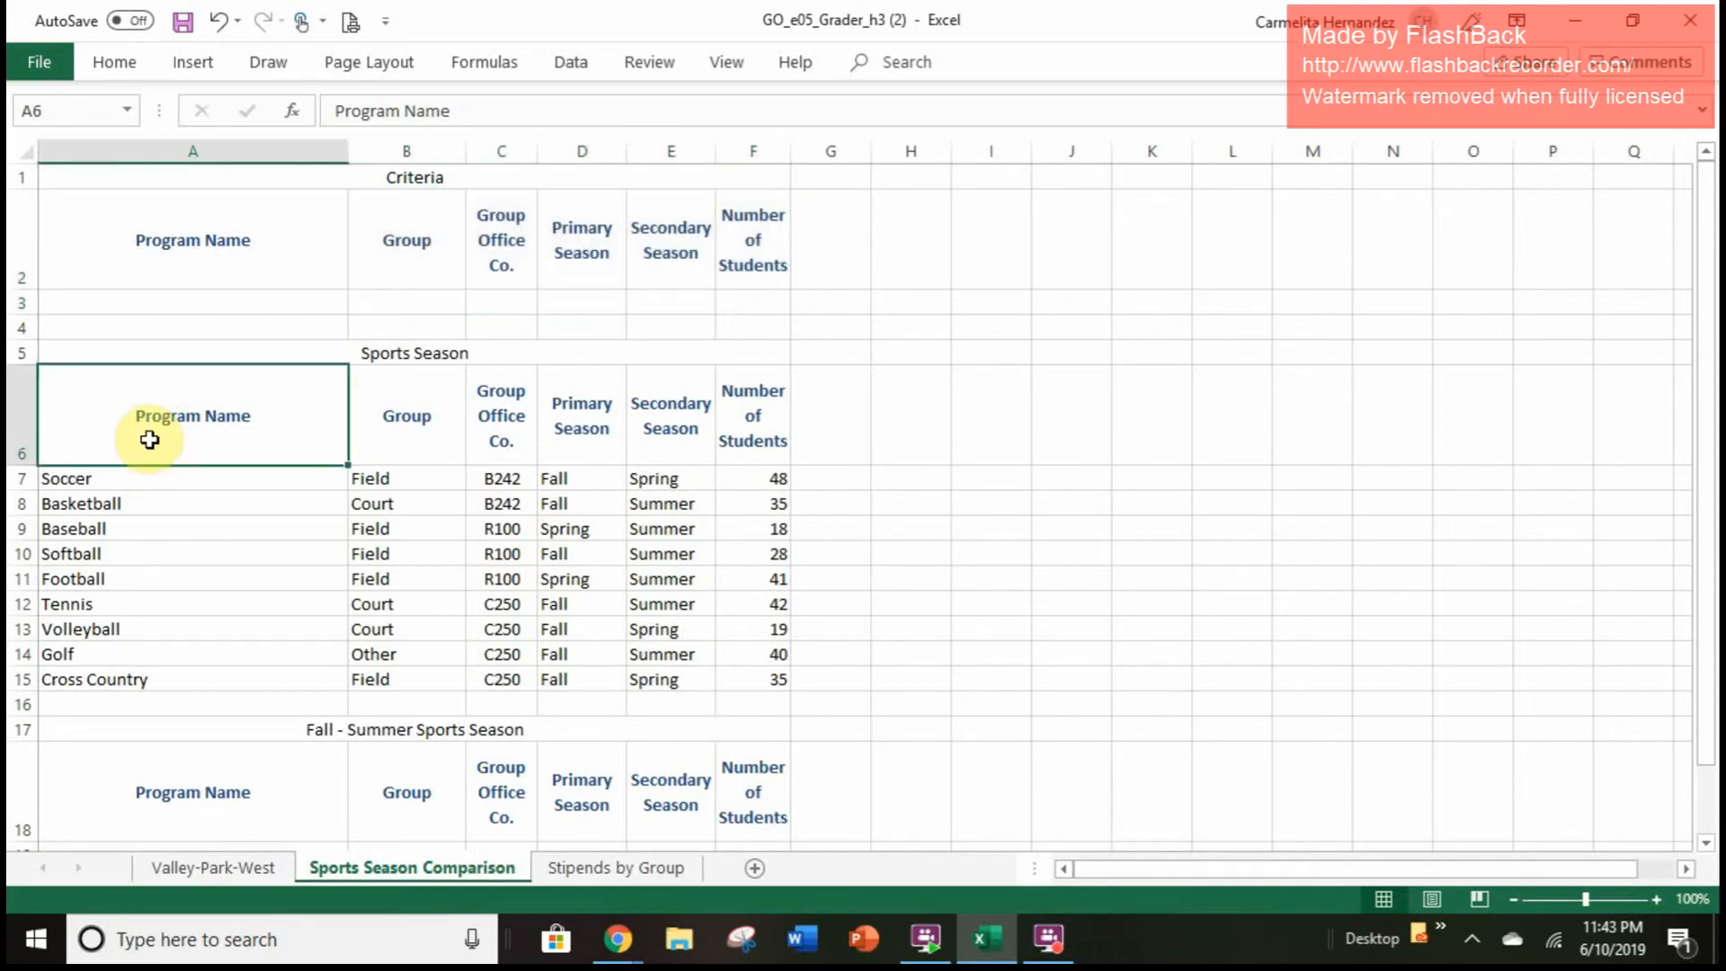
pyautogui.moveTo(149, 440); pyautogui.dragTo(738, 688)
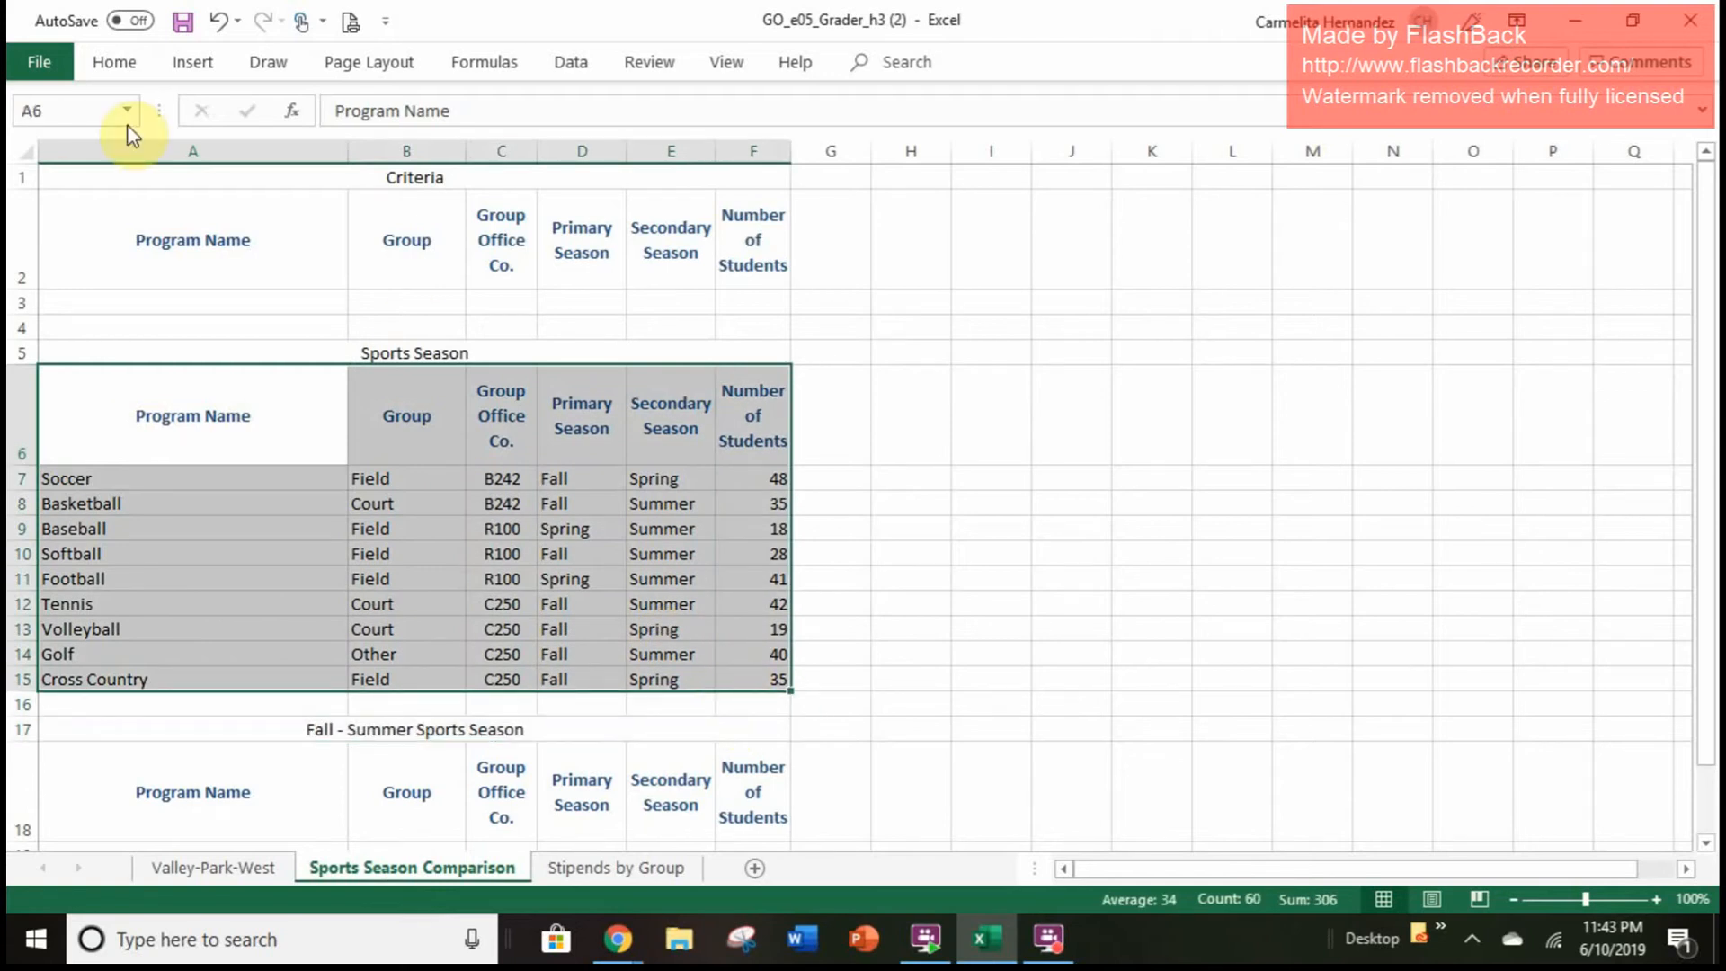
pyautogui.click(81, 111)
pyautogui.write('Database')
pyautogui.press('Return')
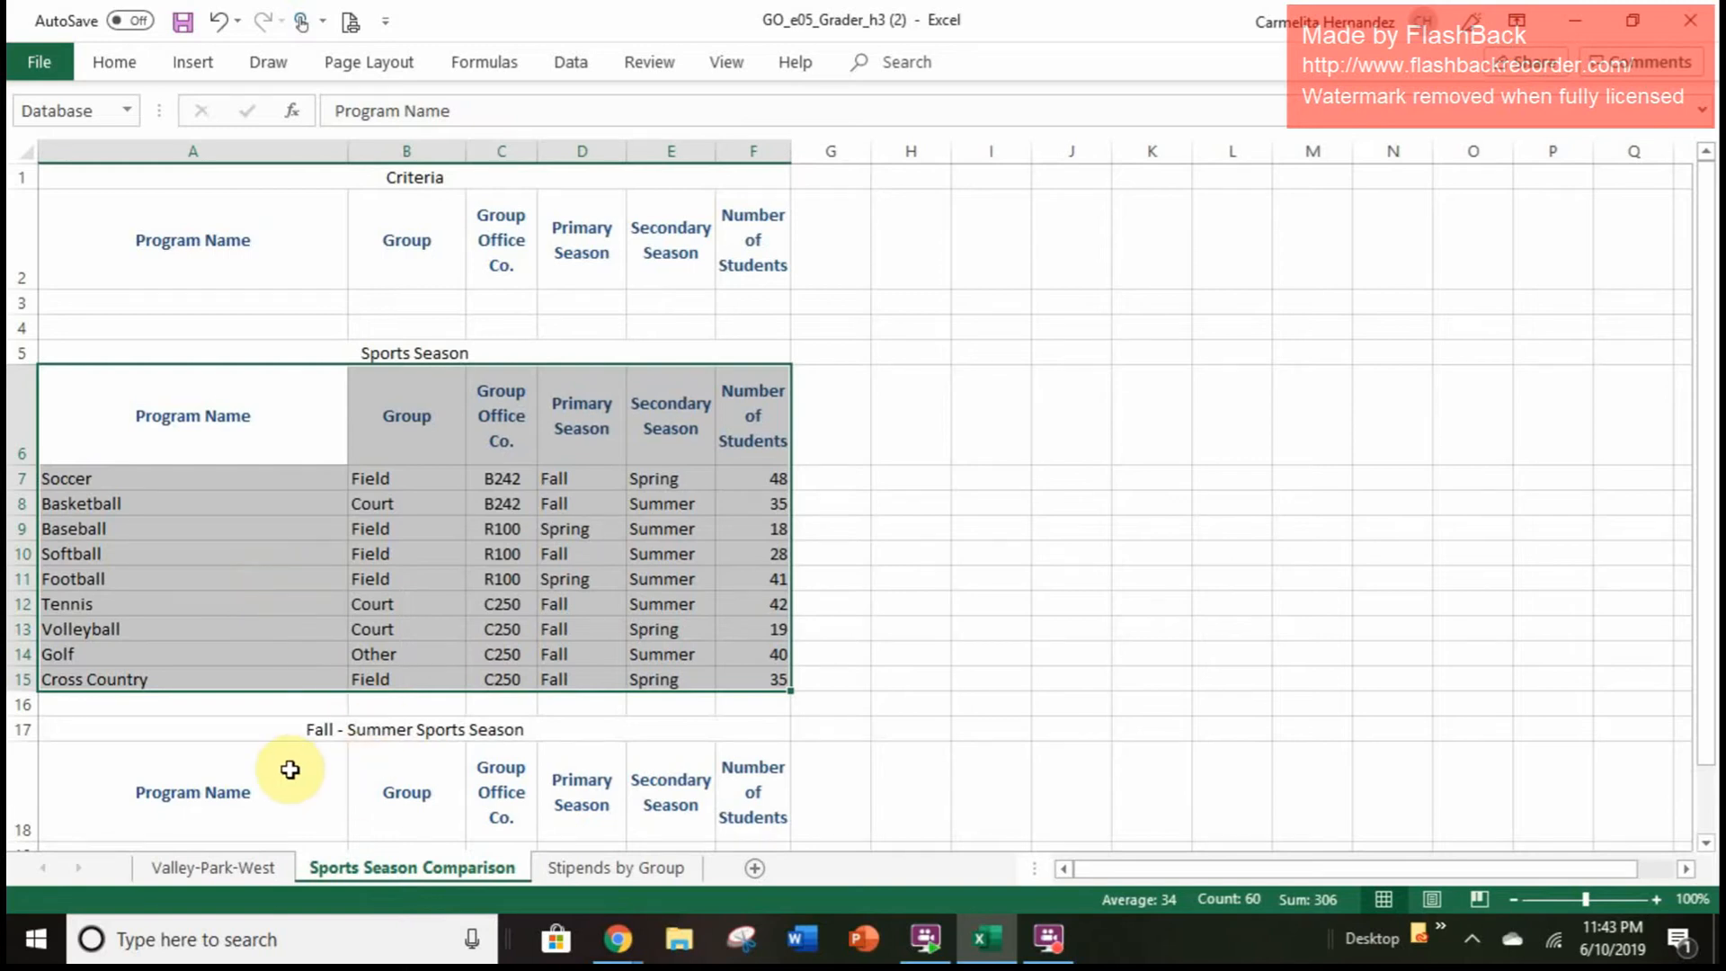
# Step: Name the range A18:F19 under the Fall - Summer Sports Season title Extract
pyautogui.scroll(-1, 289, 769)
pyautogui.click(149, 666)
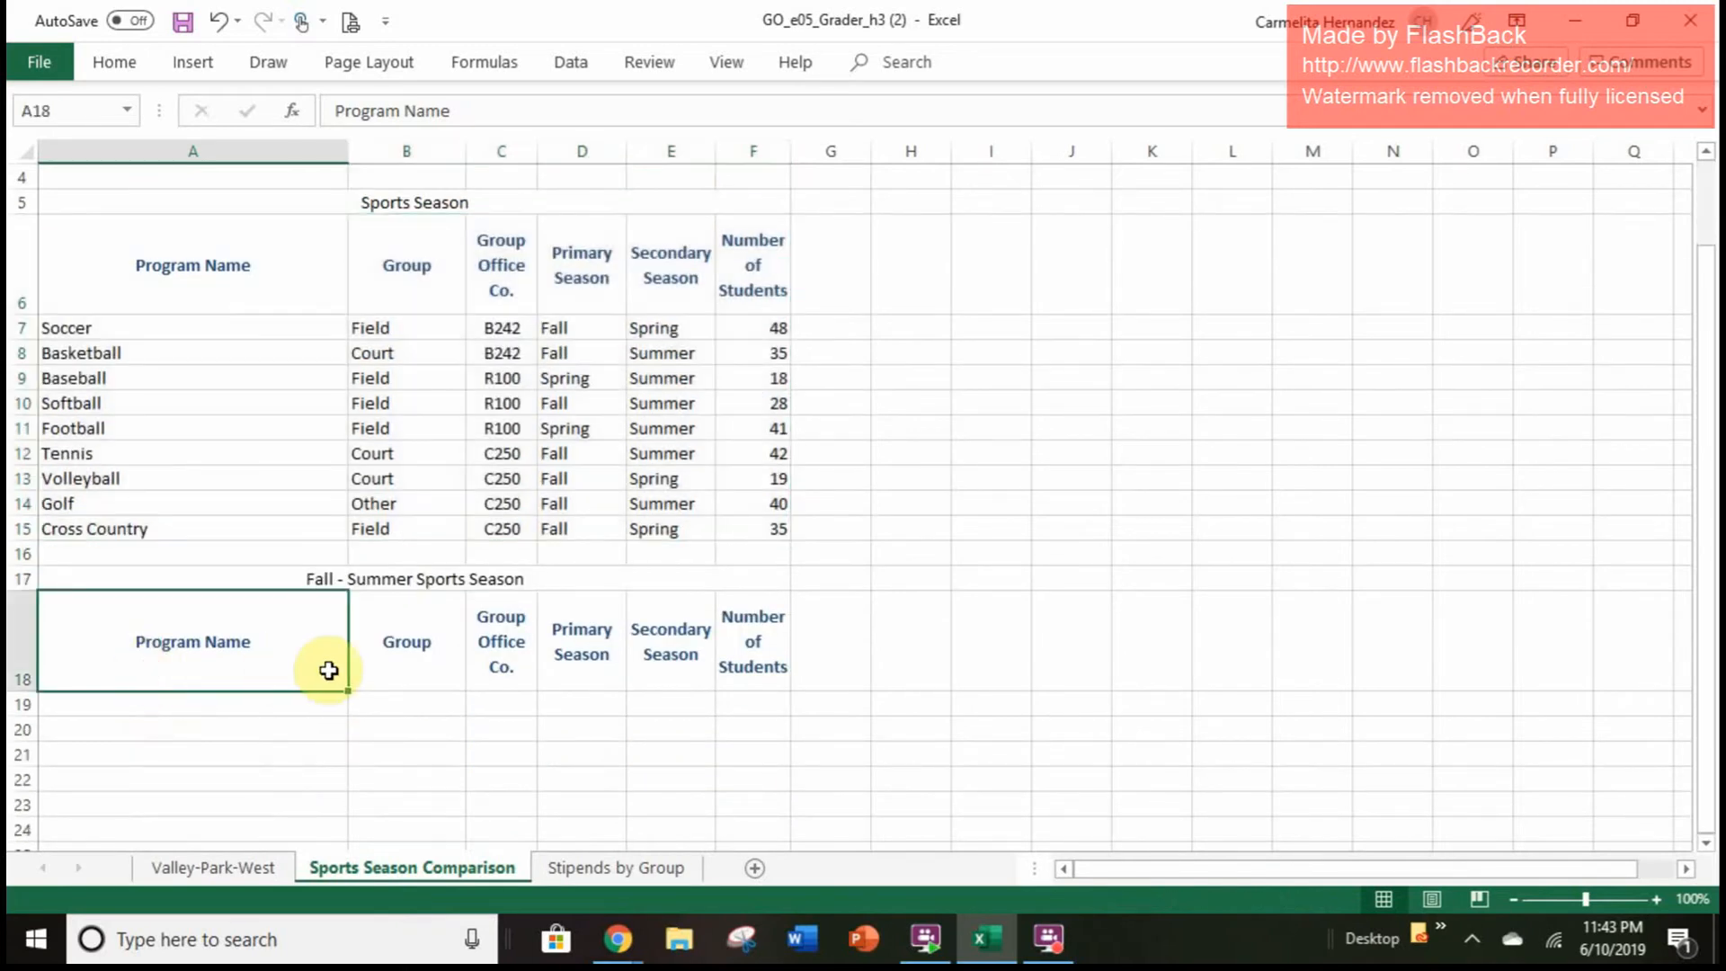
pyautogui.moveTo(328, 670); pyautogui.dragTo(732, 697)
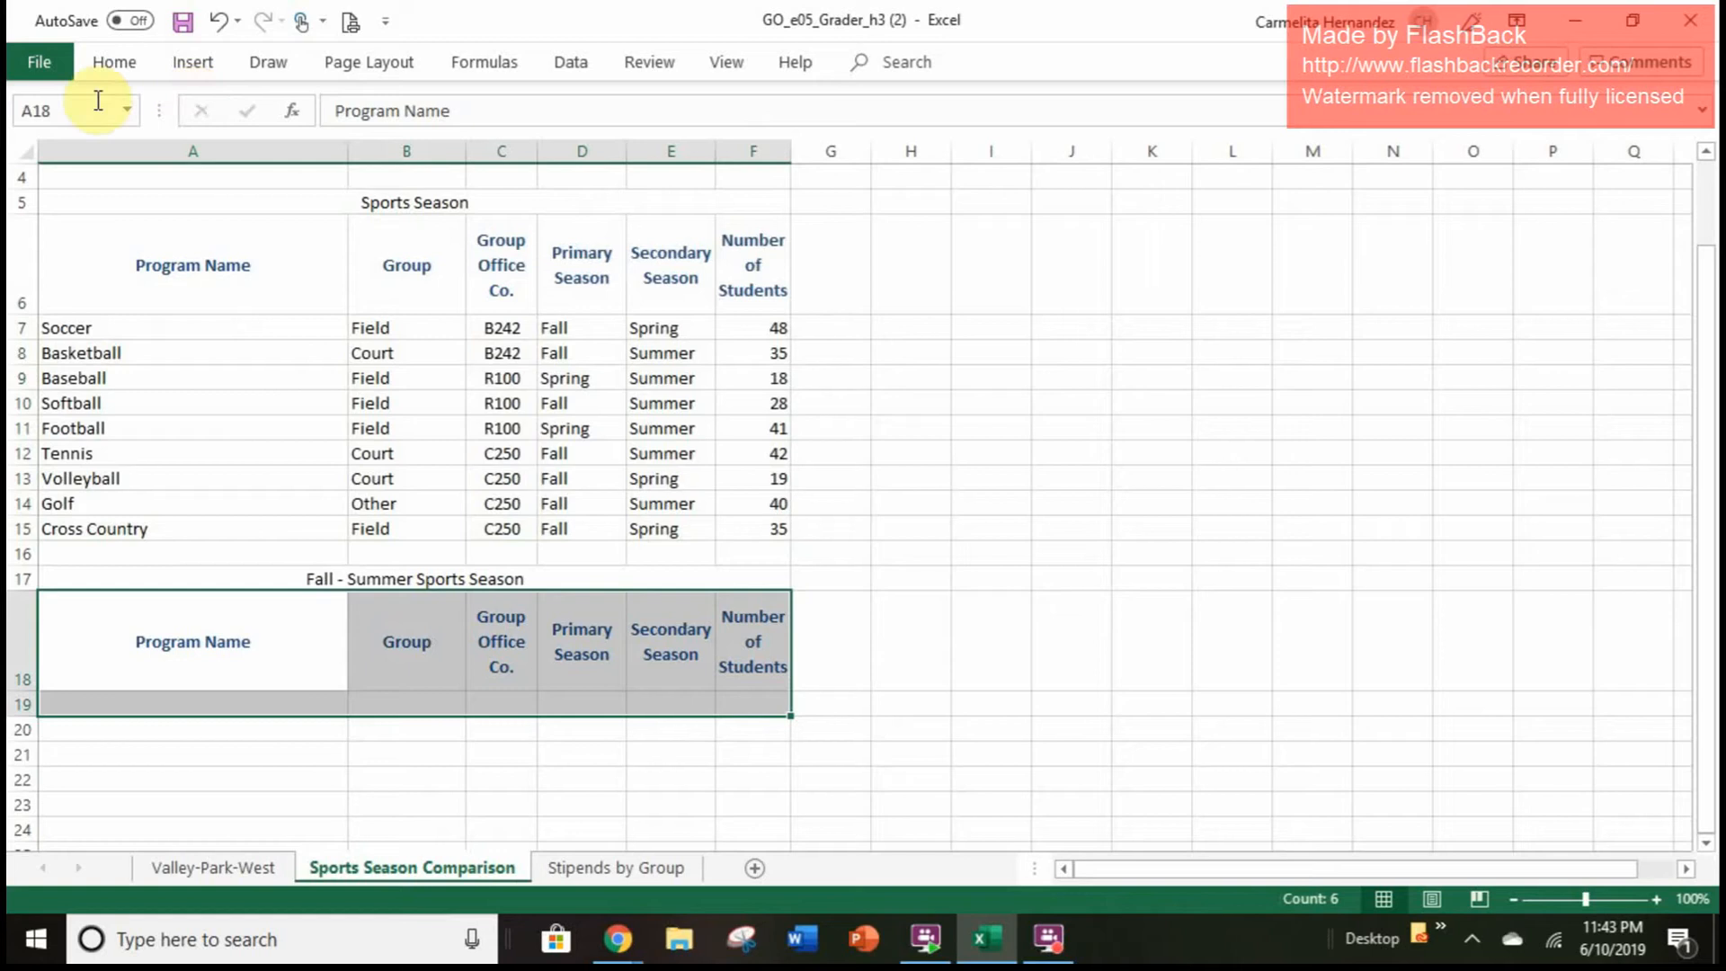
pyautogui.click(59, 110)
pyautogui.write('Extract')
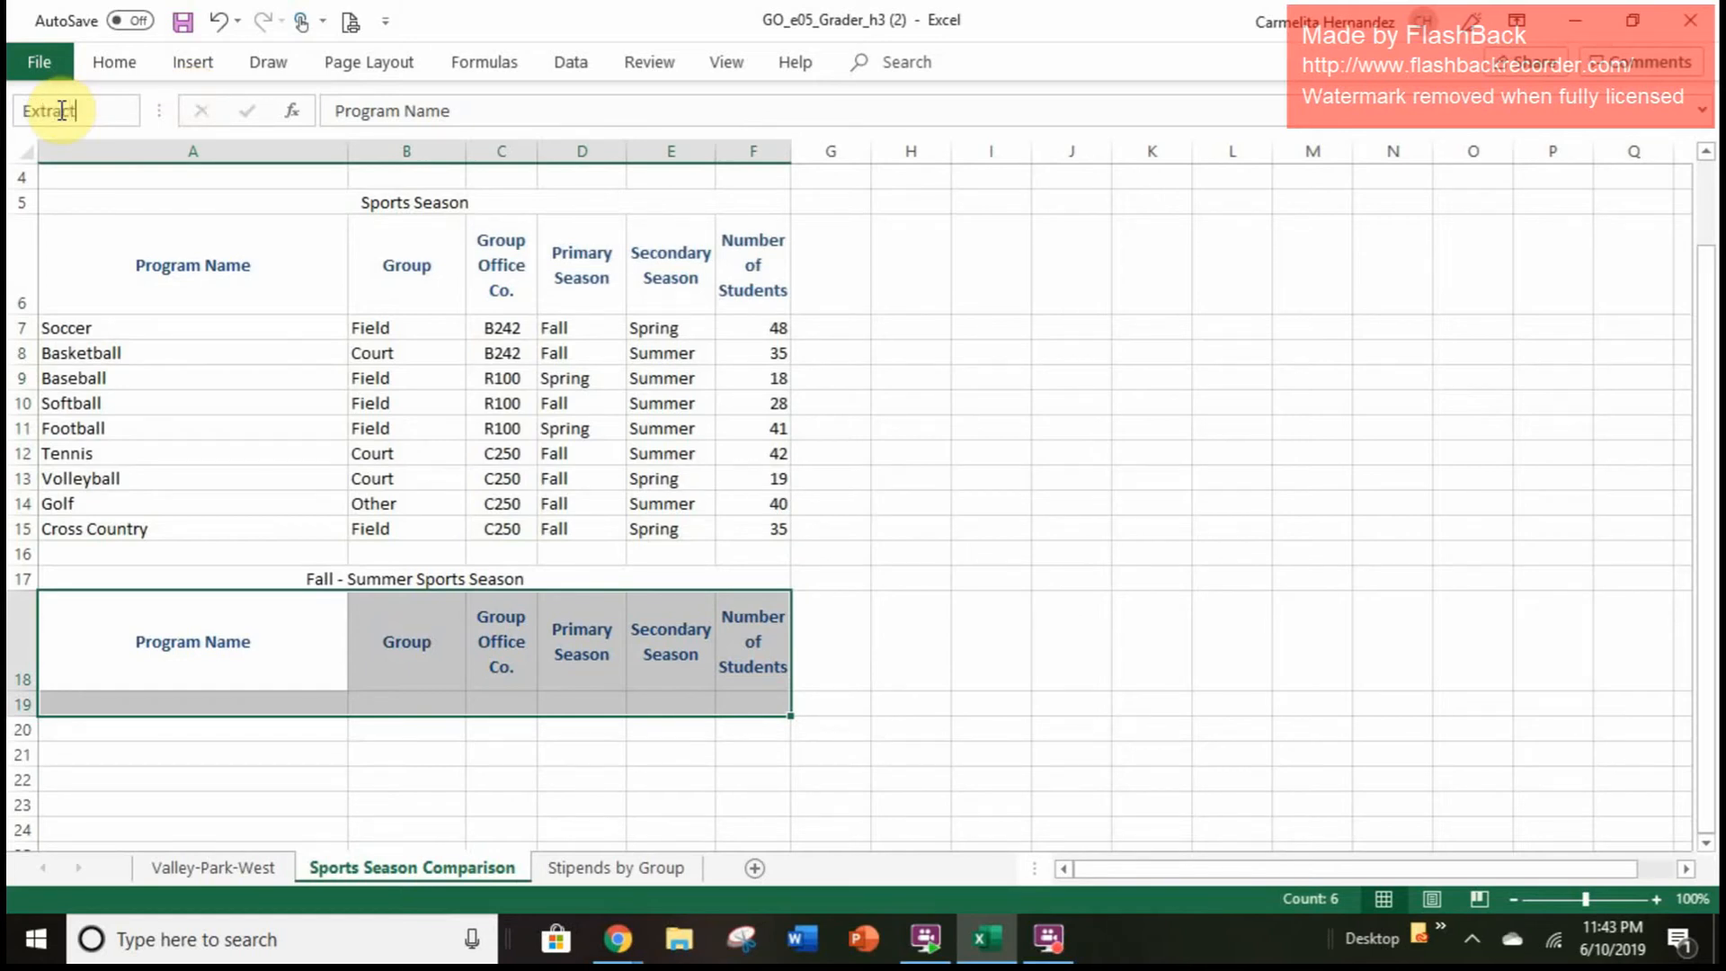
pyautogui.press('Return')
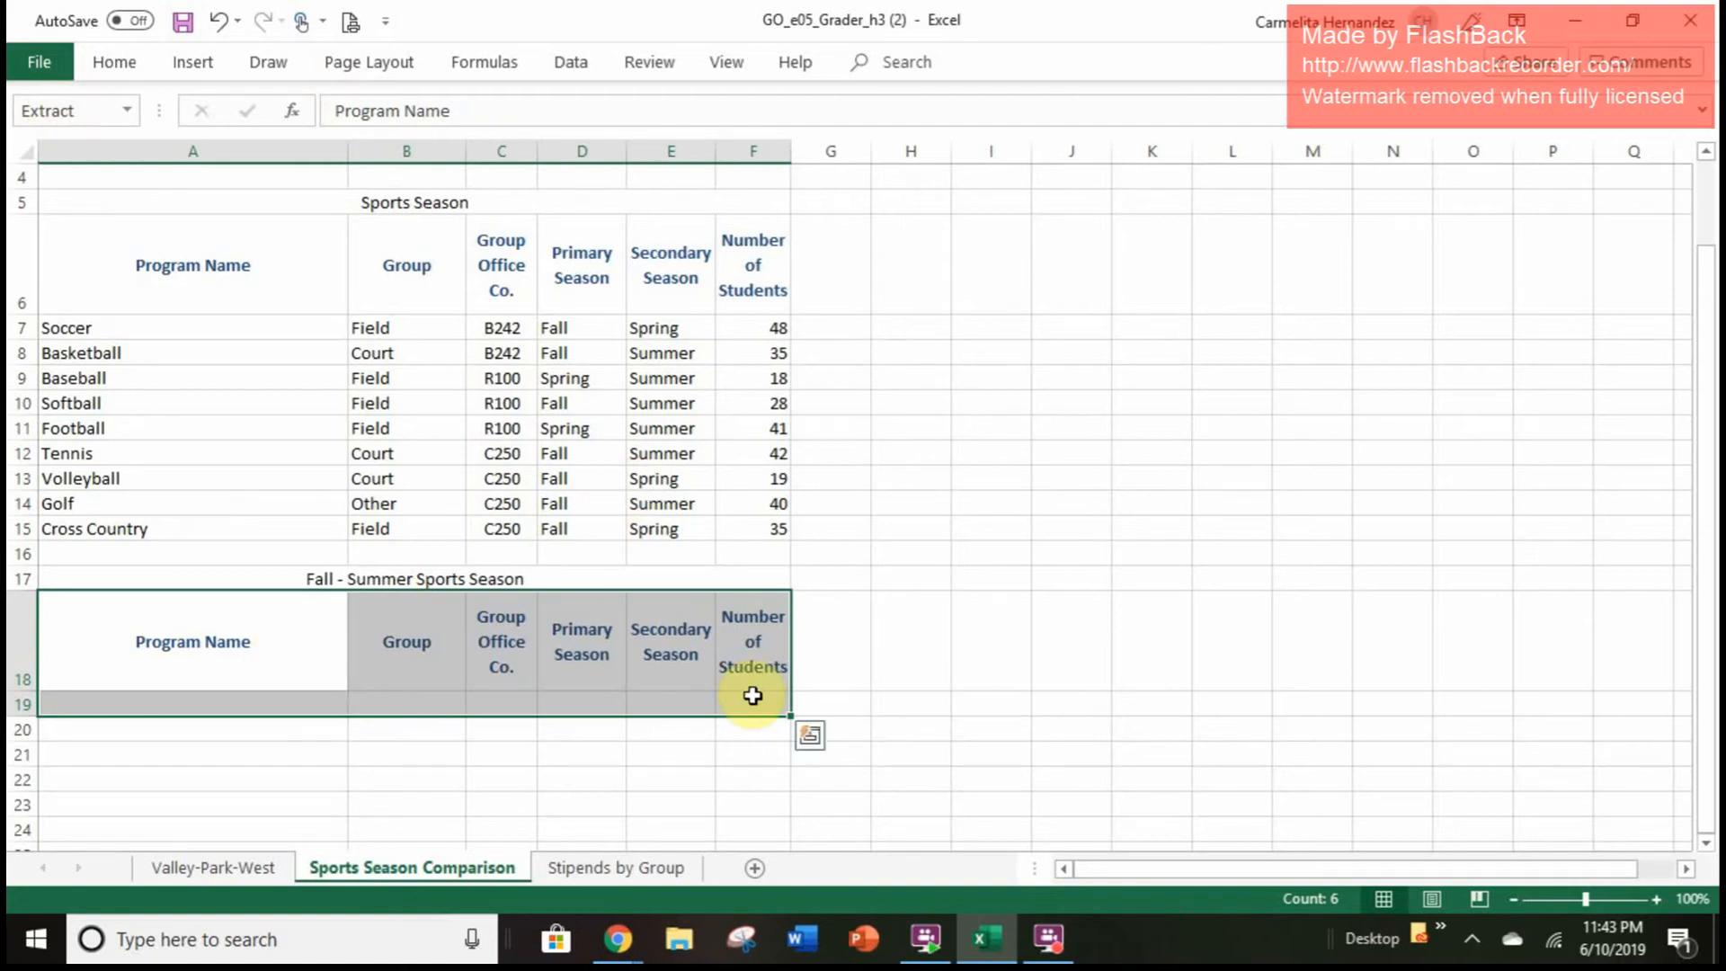
pyautogui.scroll(1, 557, 557)
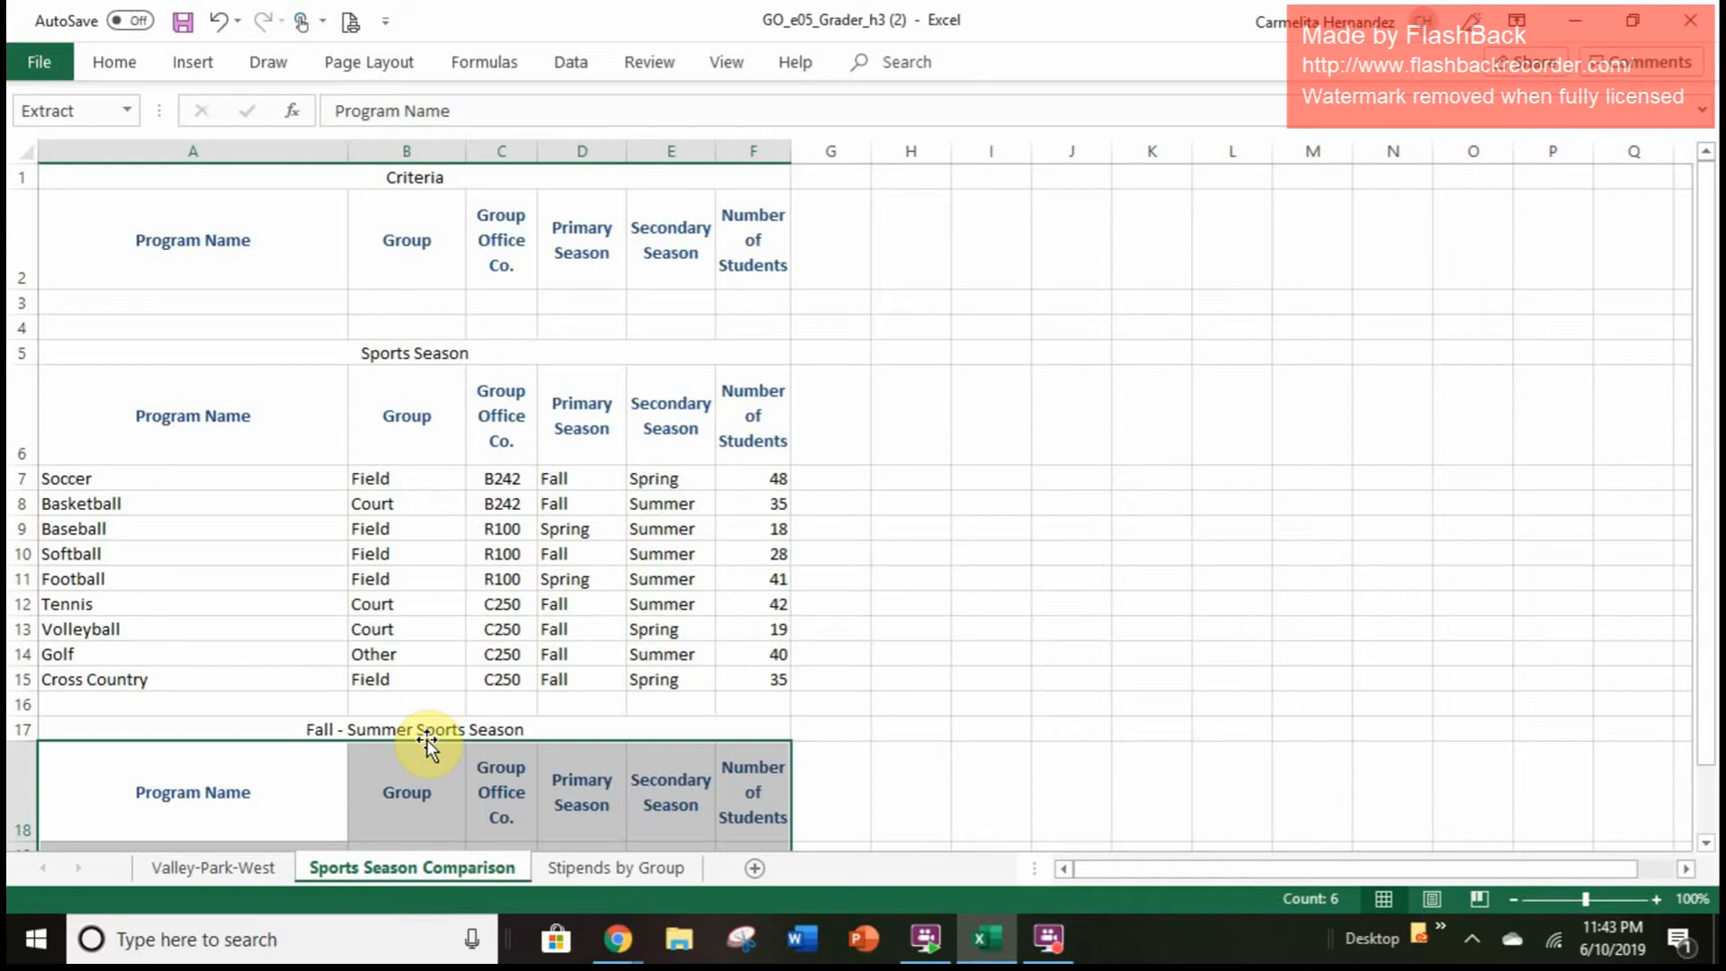
pyautogui.click(606, 873)
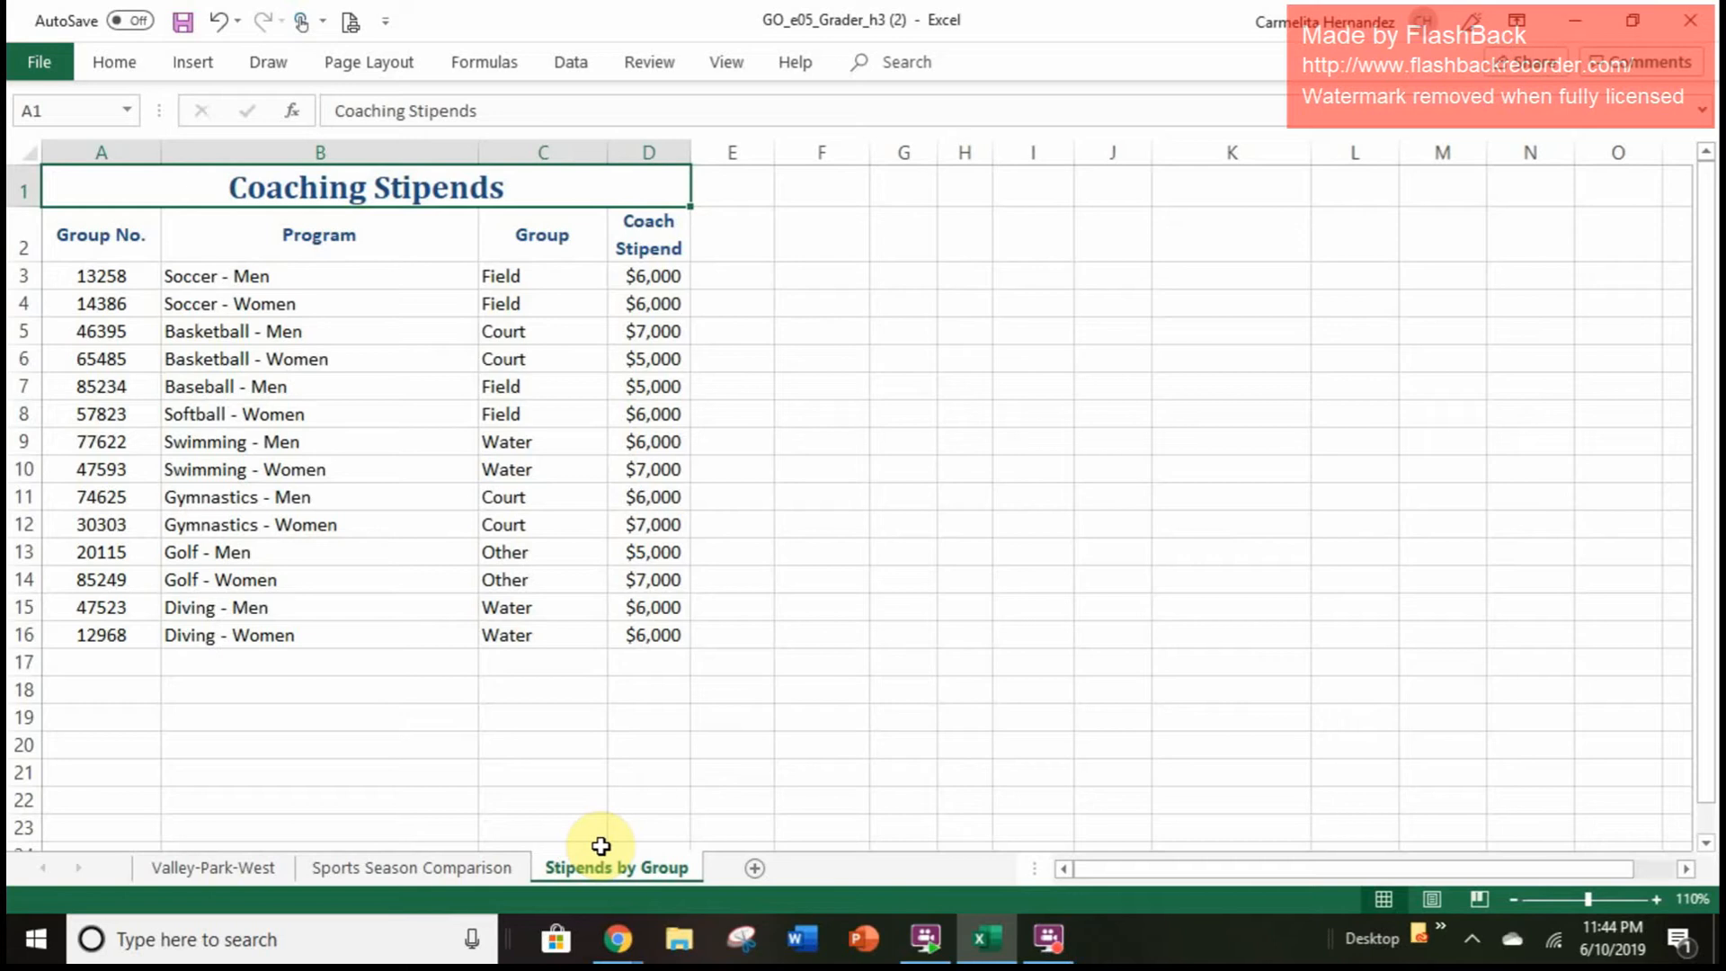
pyautogui.click(431, 871)
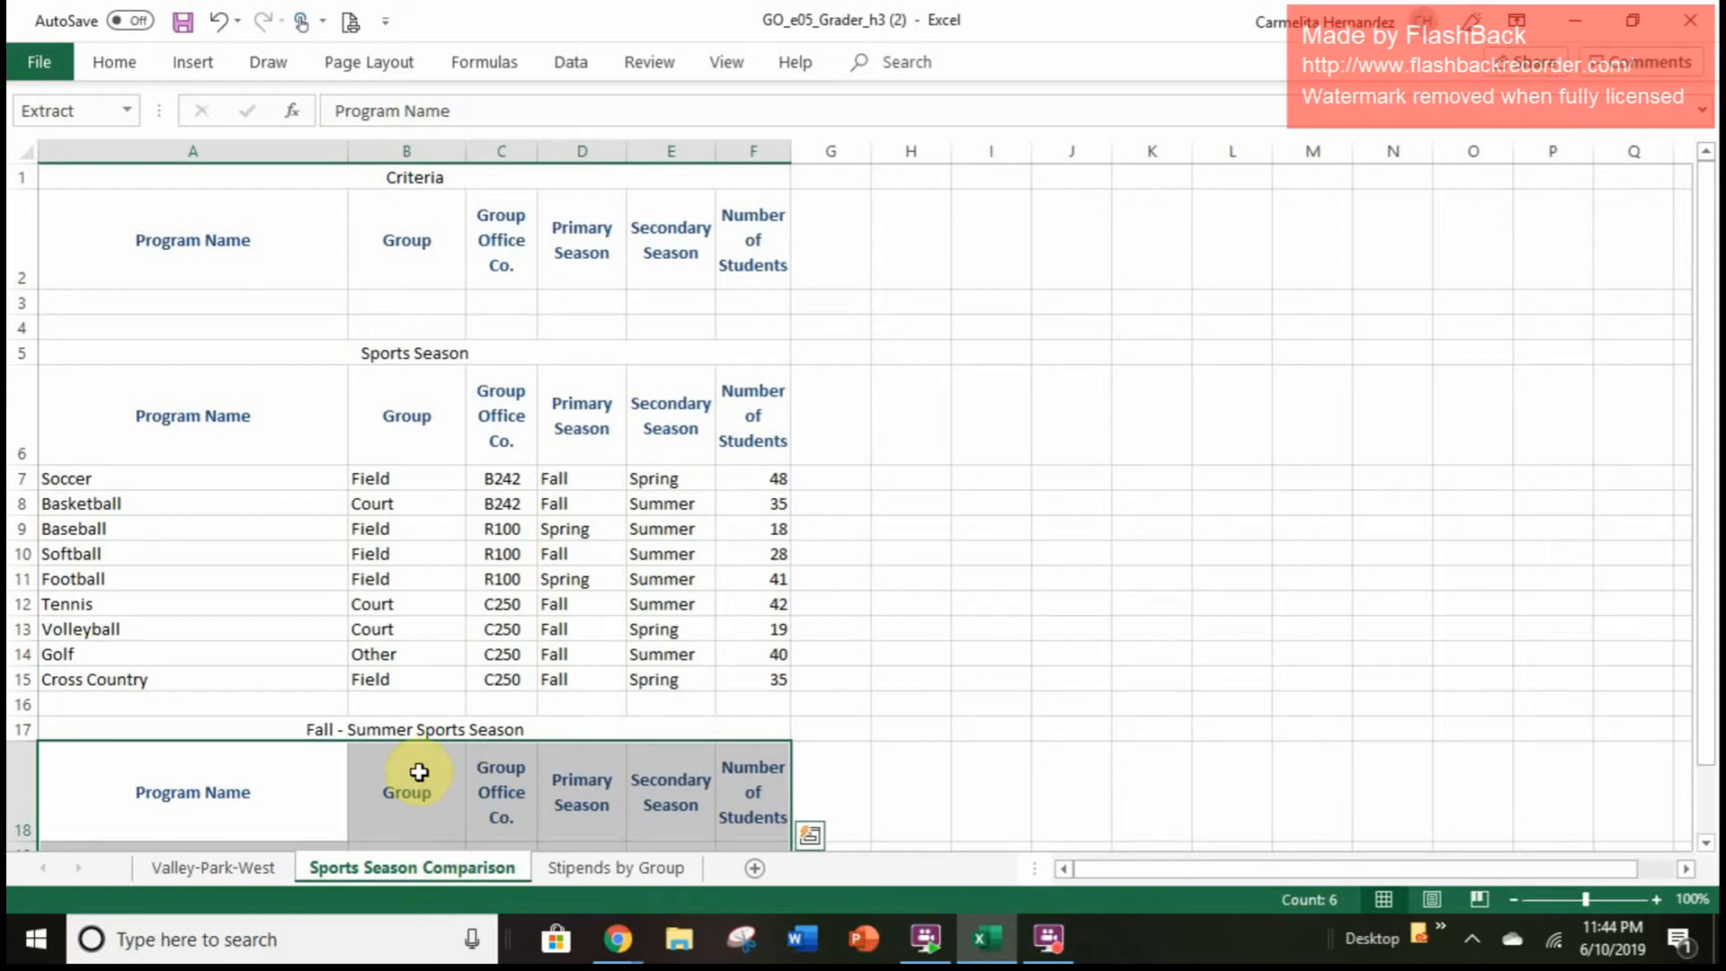
# Step: In the Criteria range, enter Fall as the Primary Season in D3 and Summer as the Secondary Season in E3
pyautogui.click(576, 309)
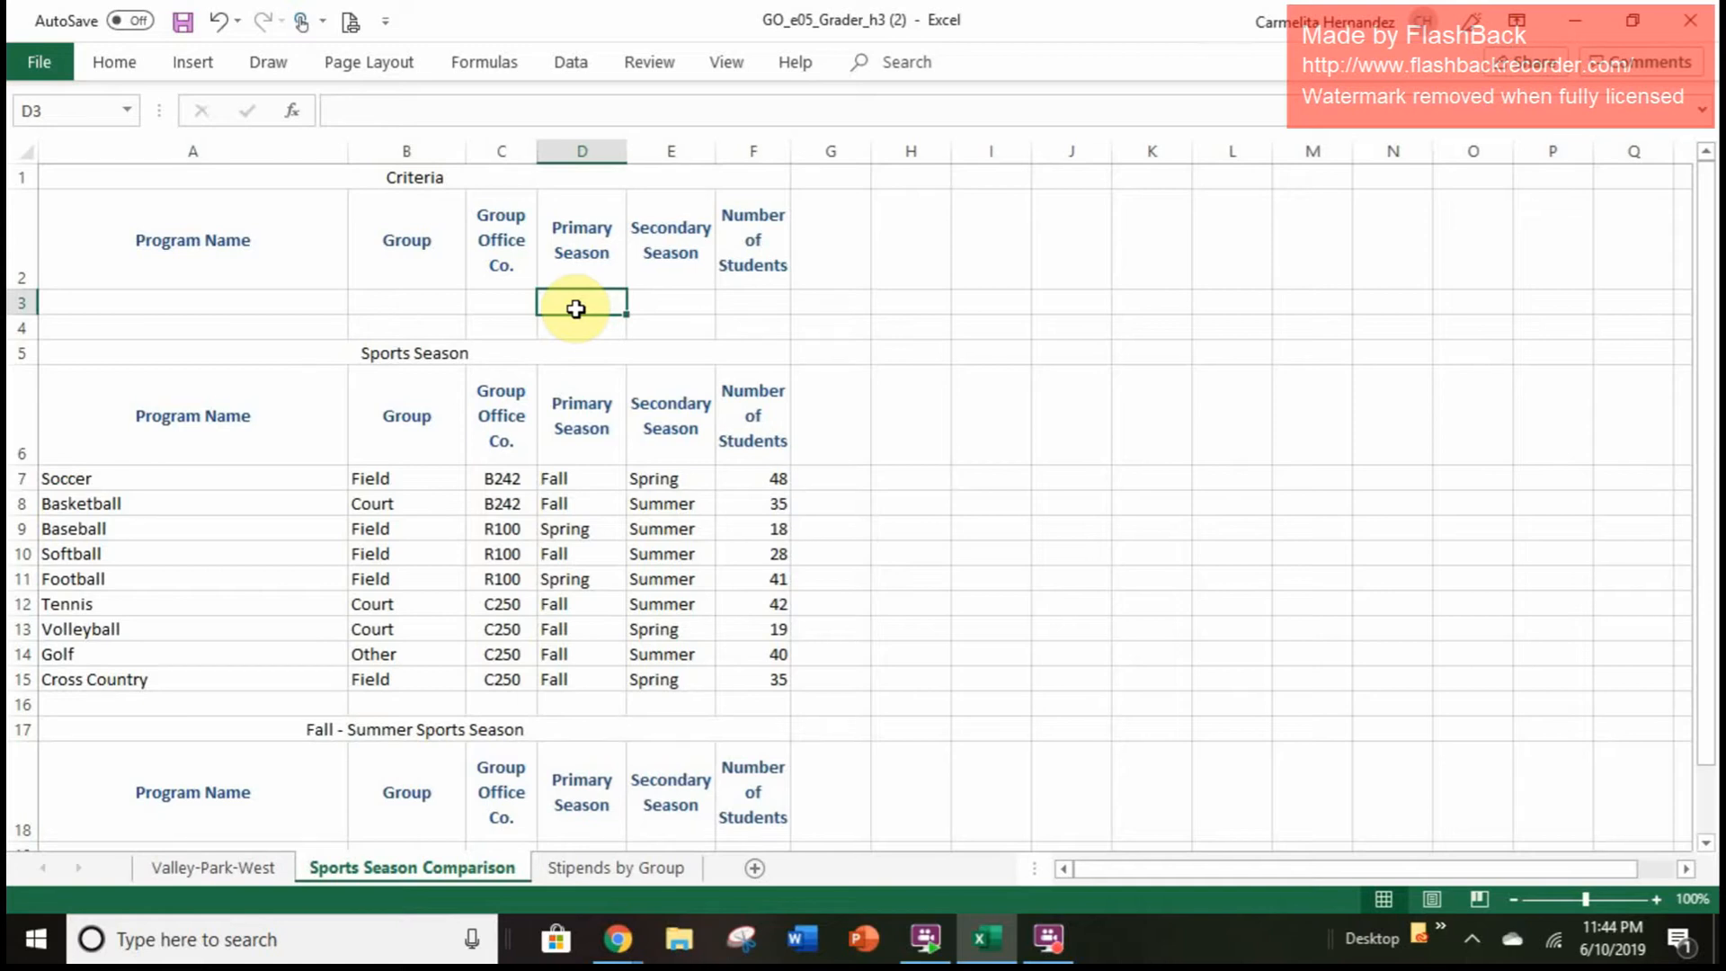
pyautogui.write('Fall')
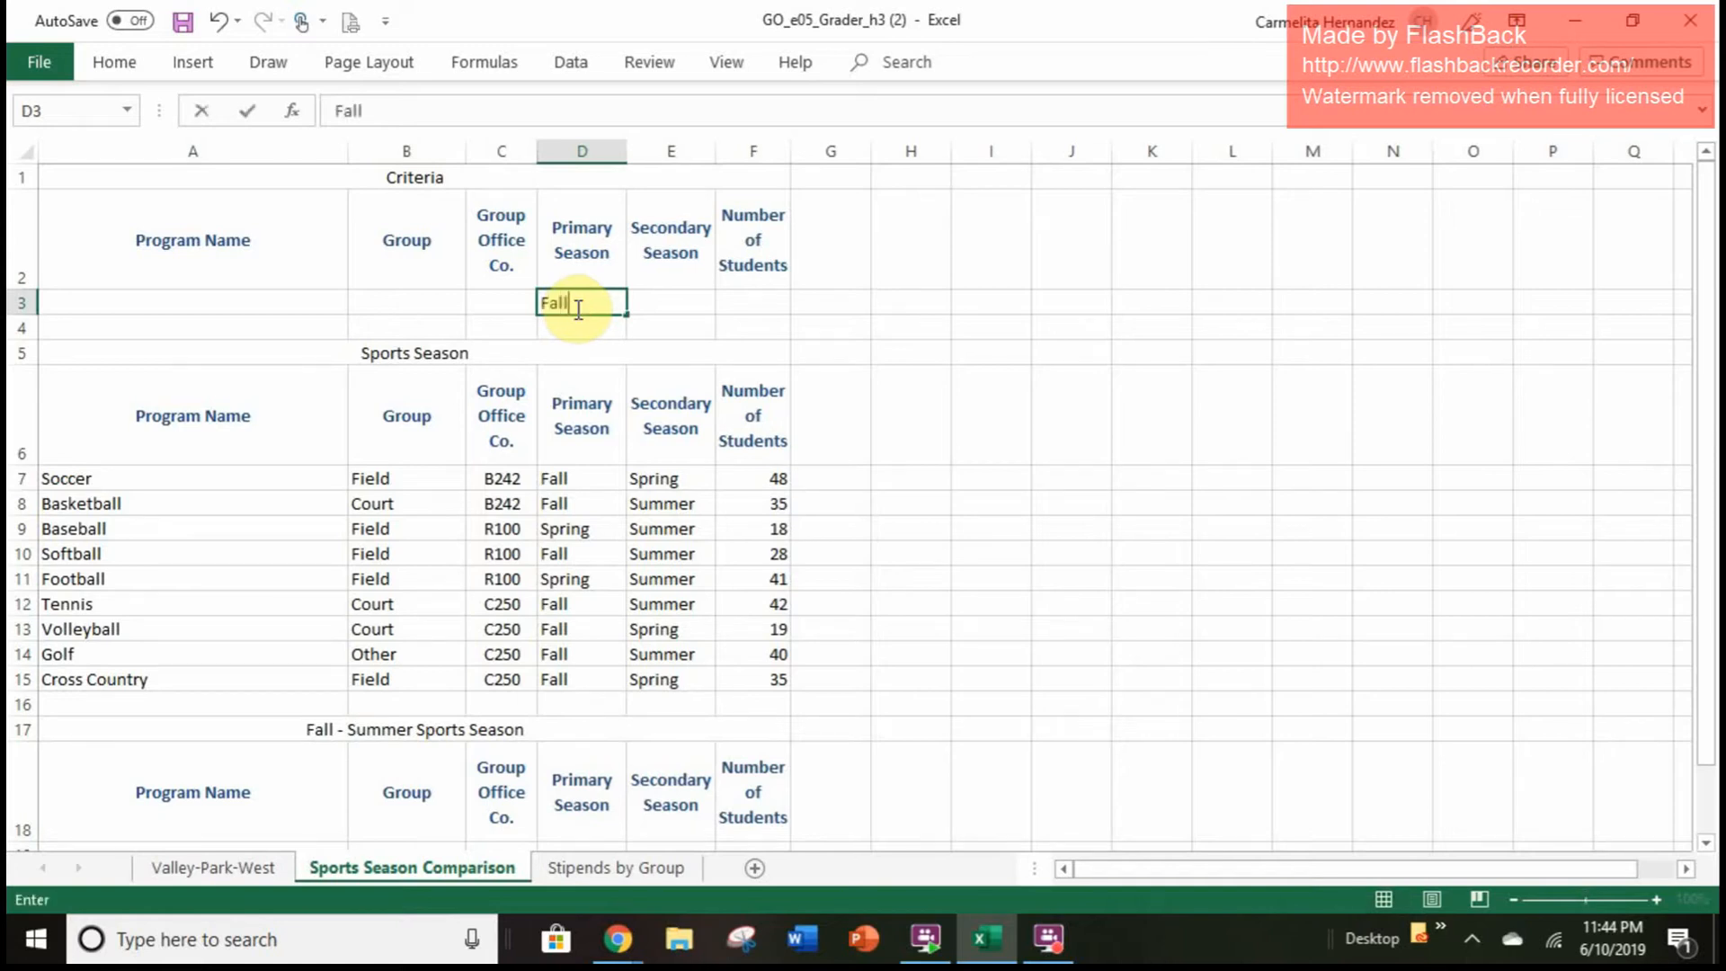
pyautogui.click(669, 298)
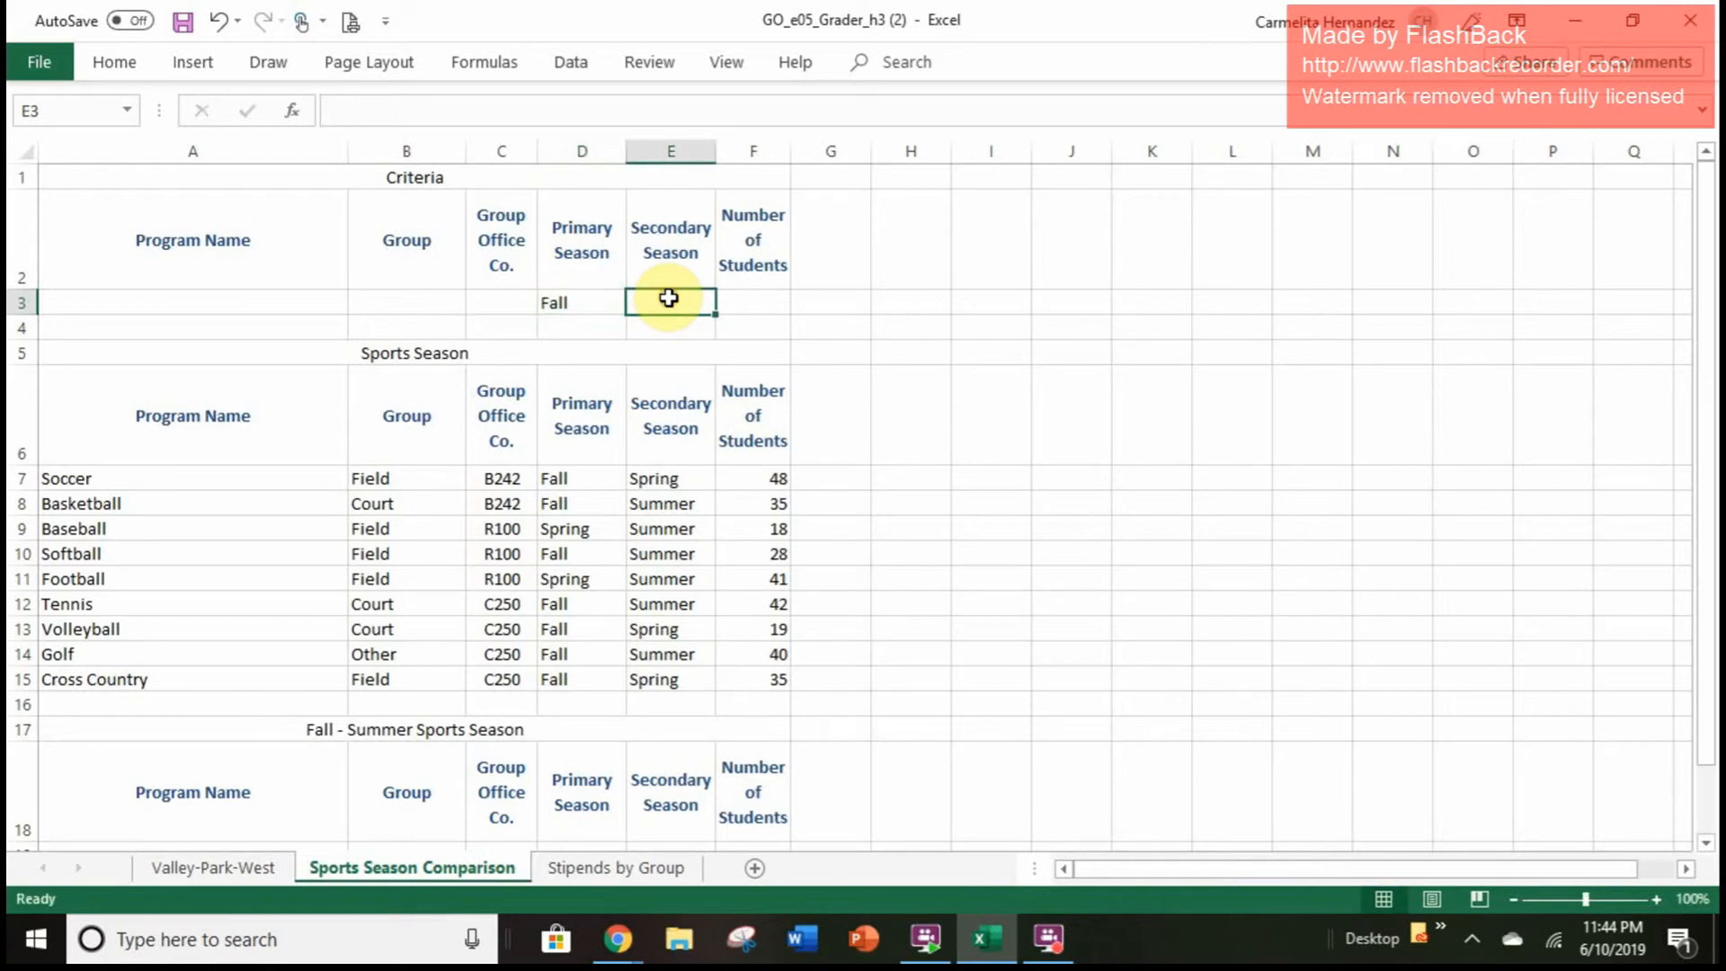
pyautogui.write('Summer')
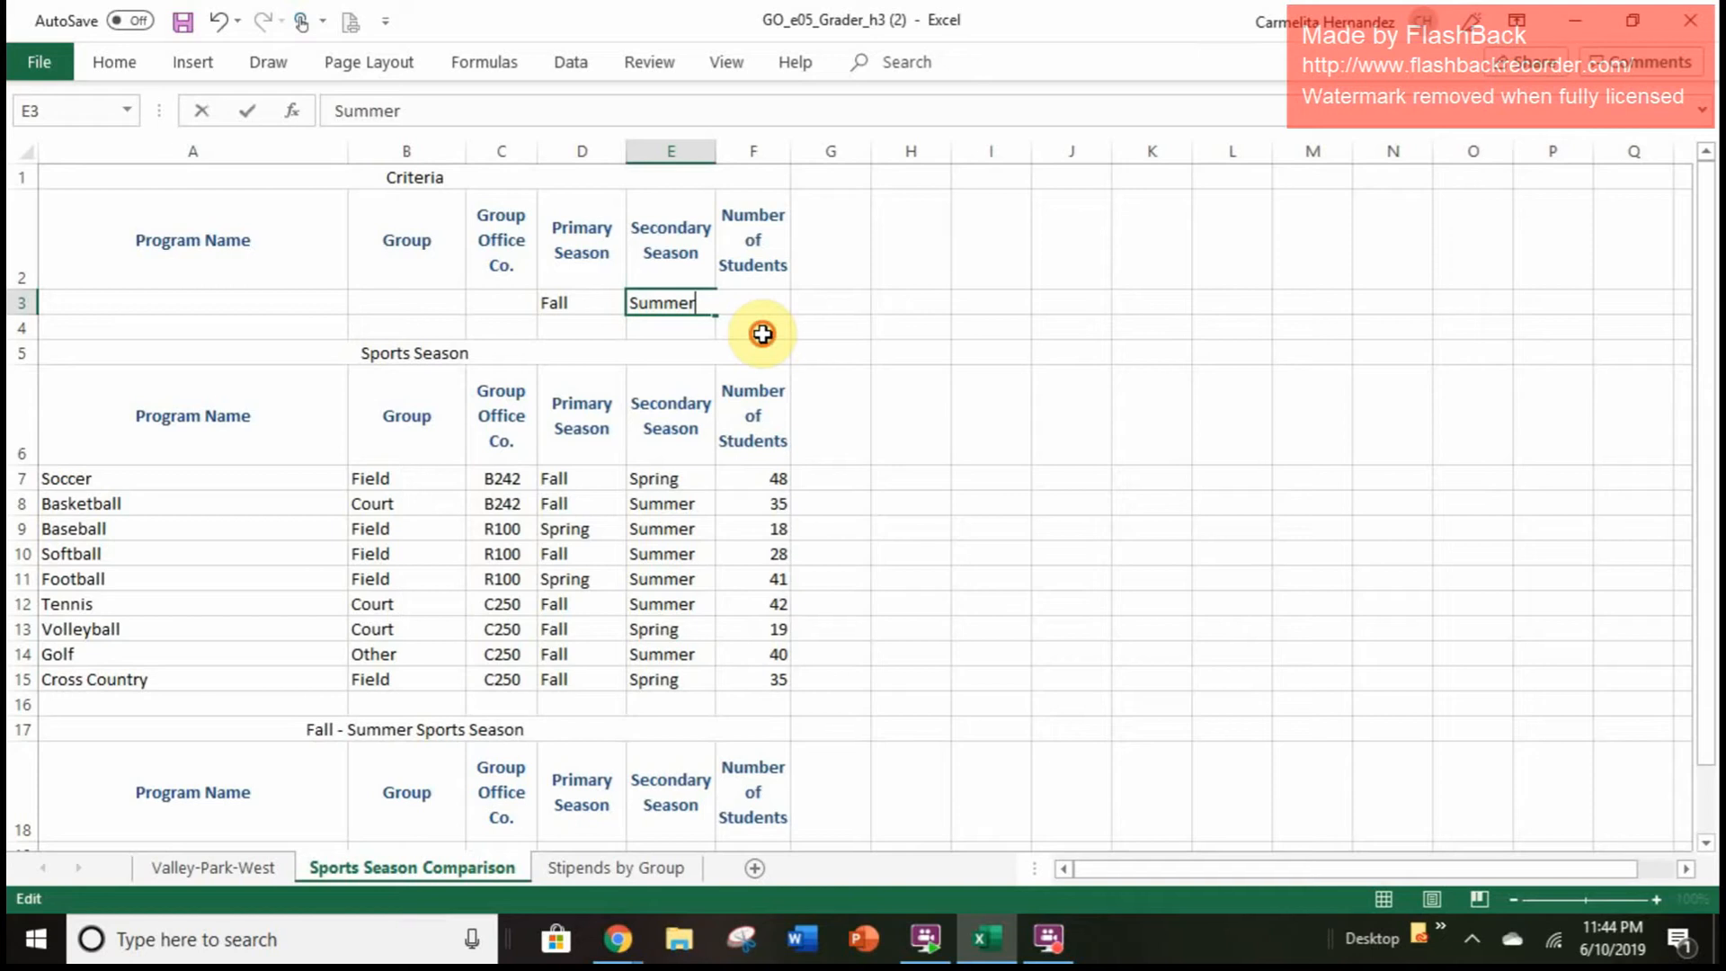
pyautogui.click(763, 334)
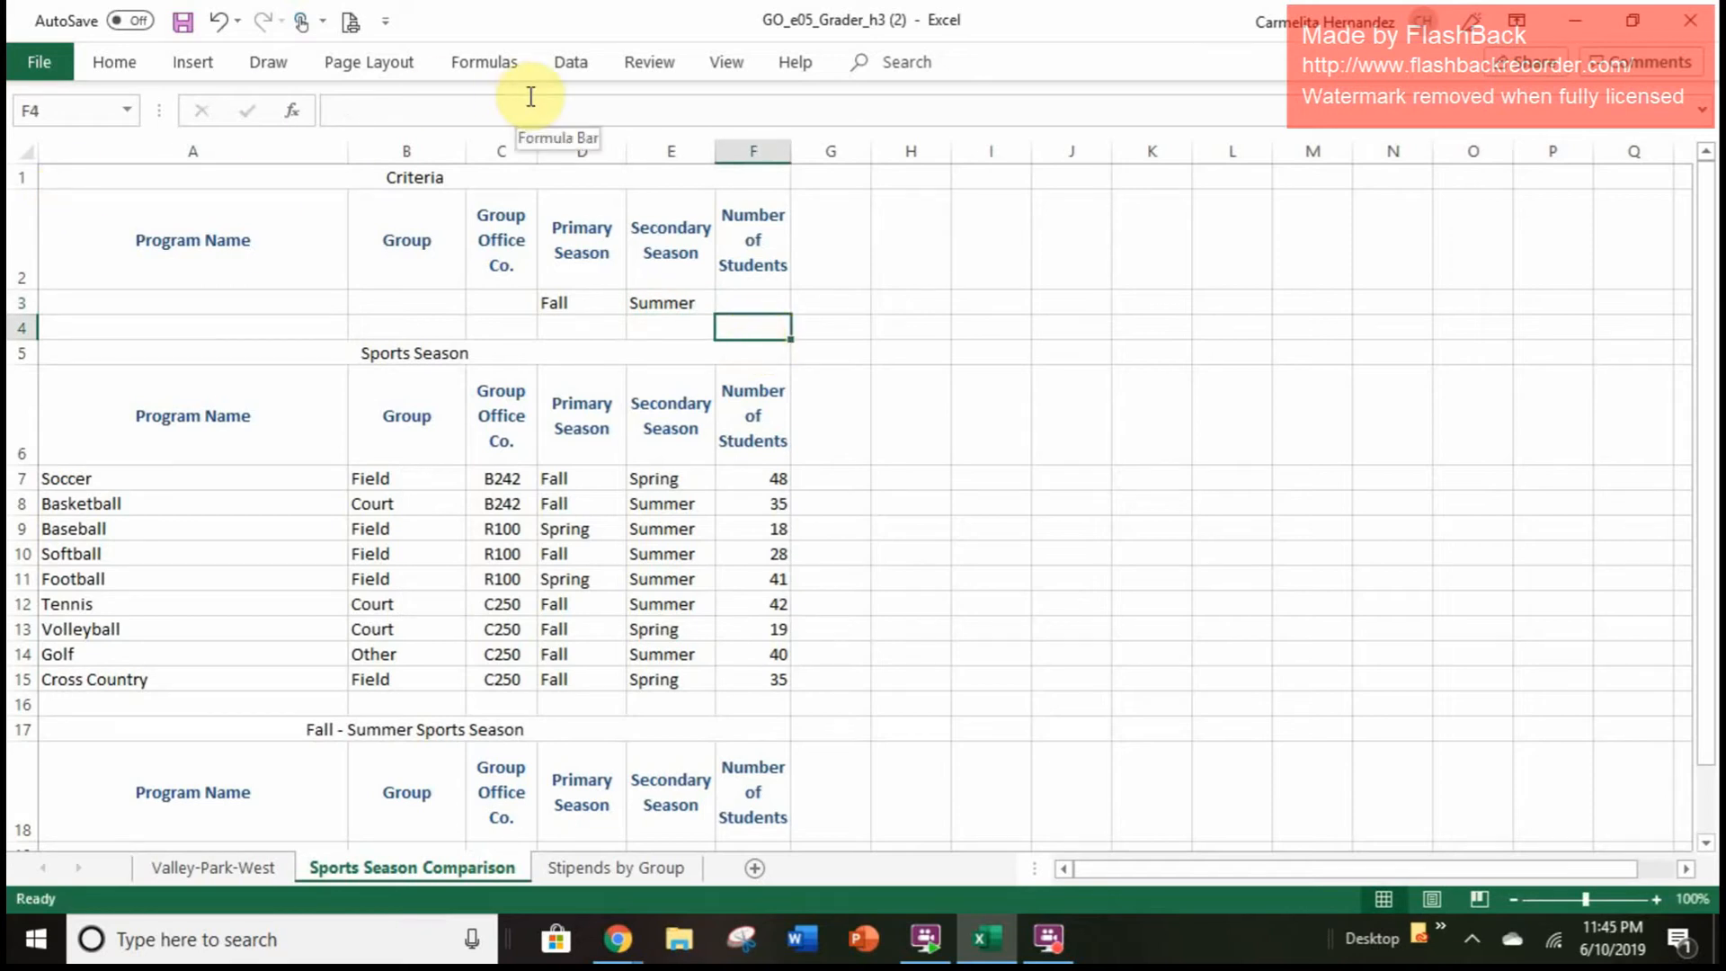
# Step: Run an advanced filter on A6:F15 with criteria A2:F3, copying the matching records to another location, A18:F18
pyautogui.click(566, 75)
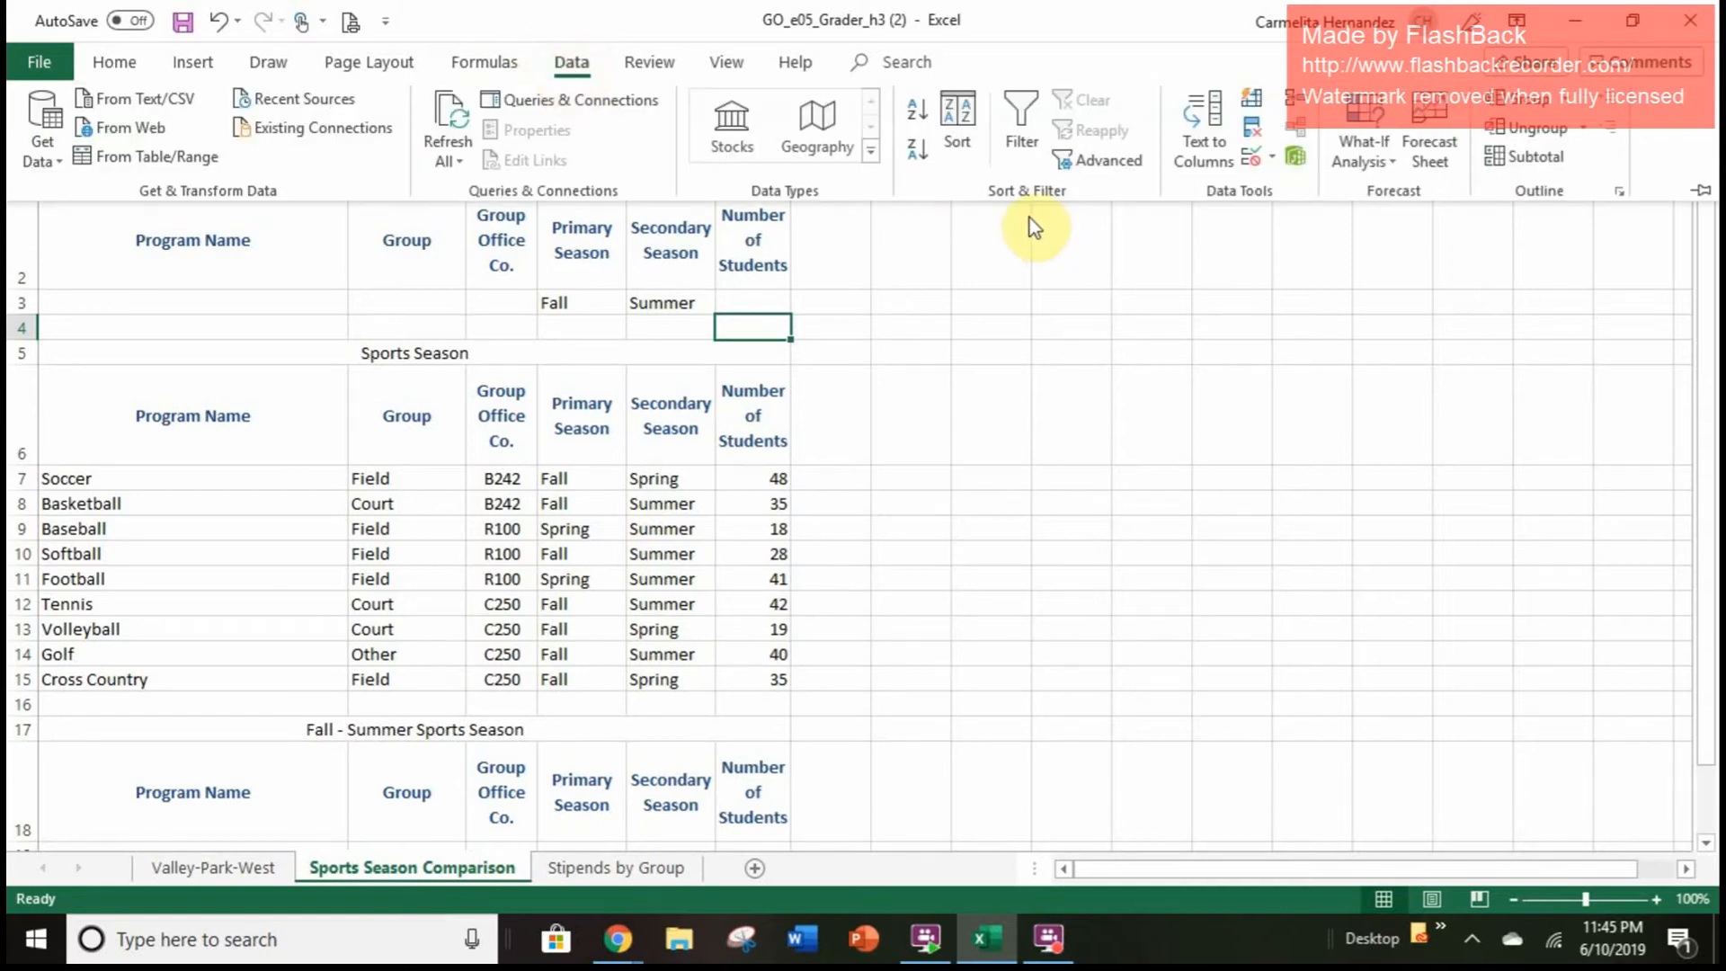
pyautogui.click(1099, 168)
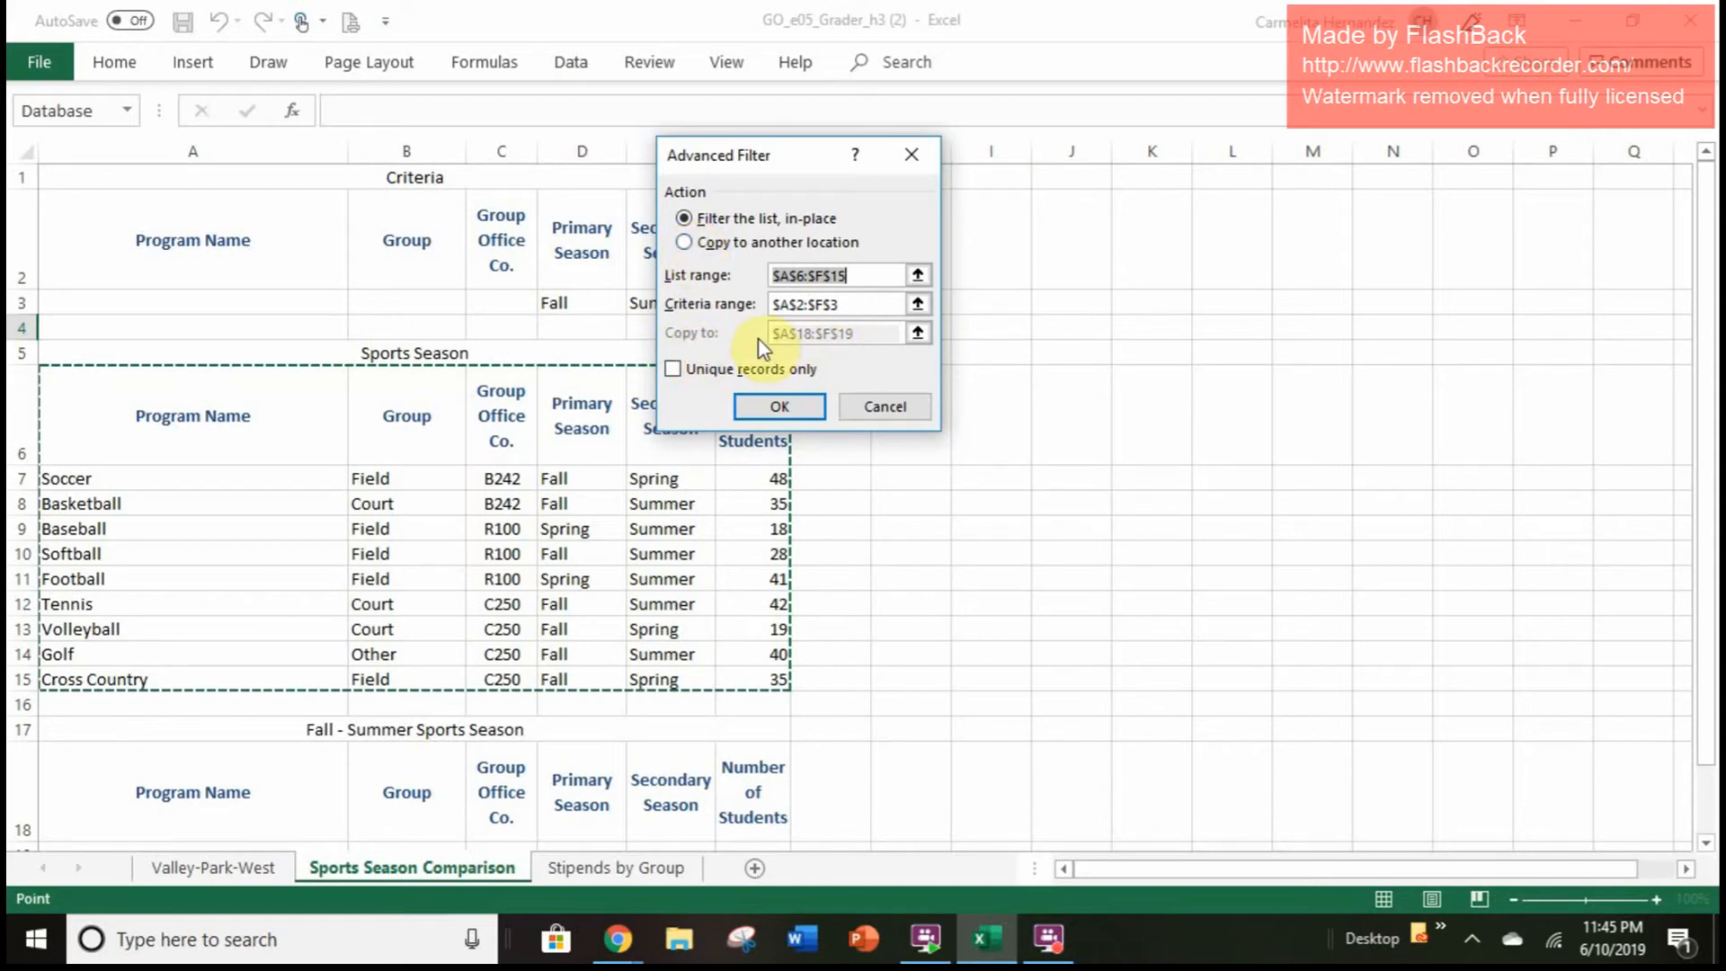
pyautogui.click(797, 332)
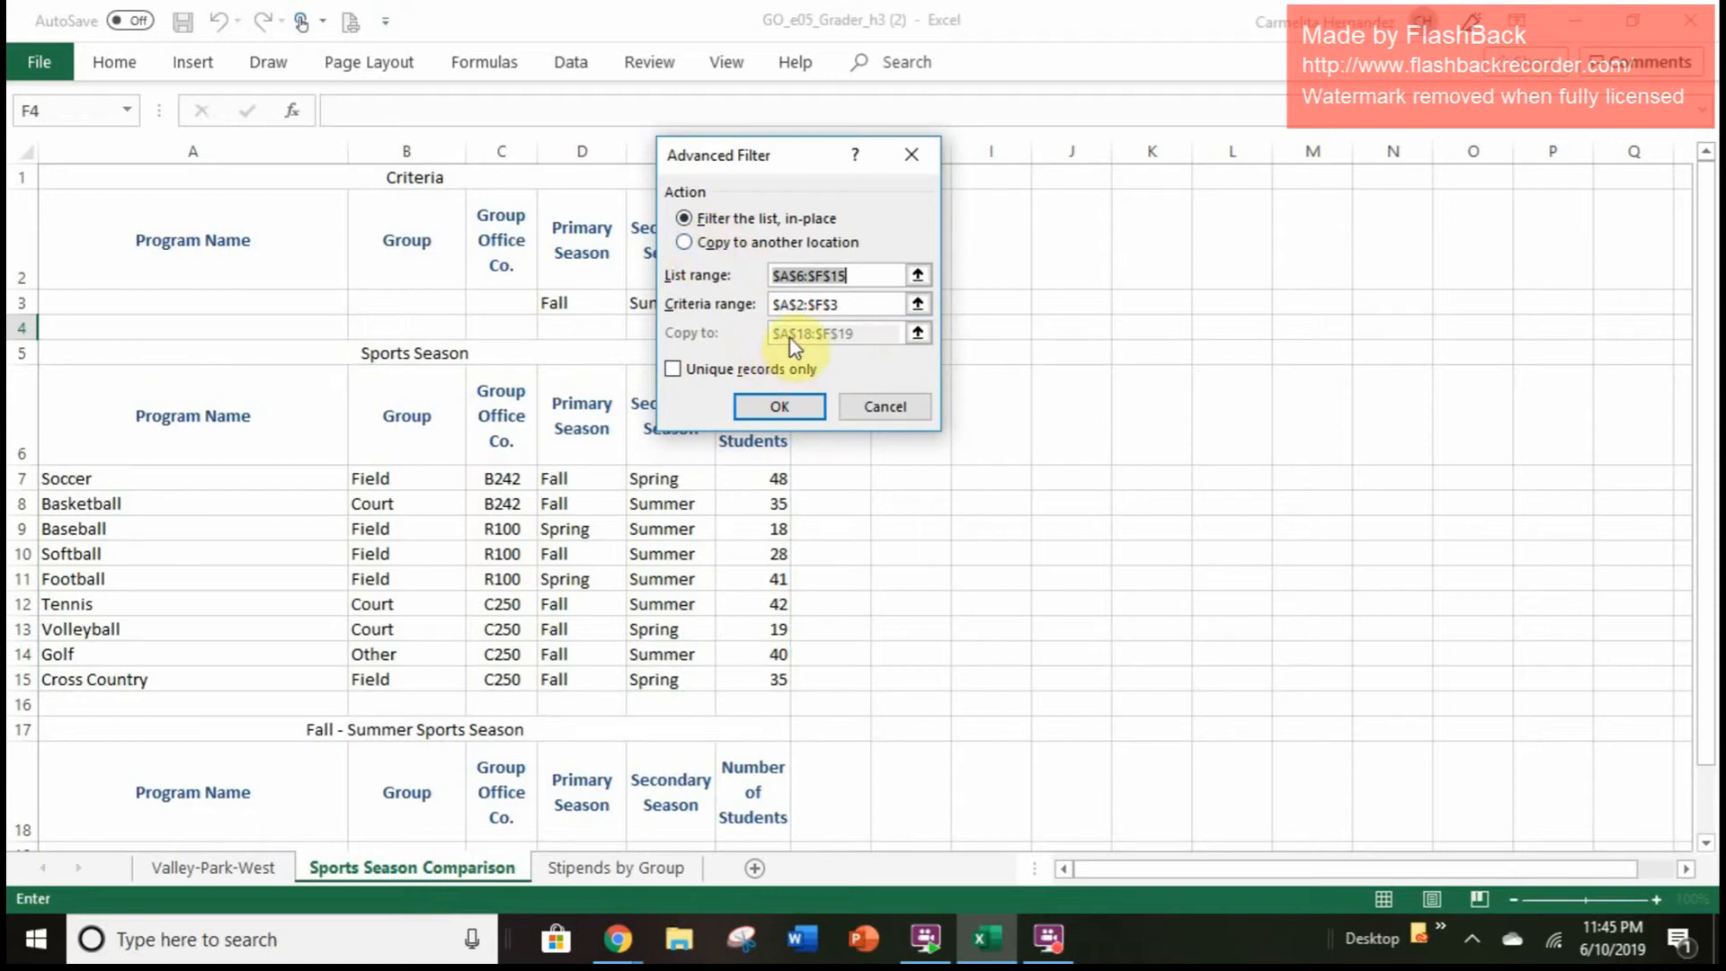
pyautogui.click(685, 248)
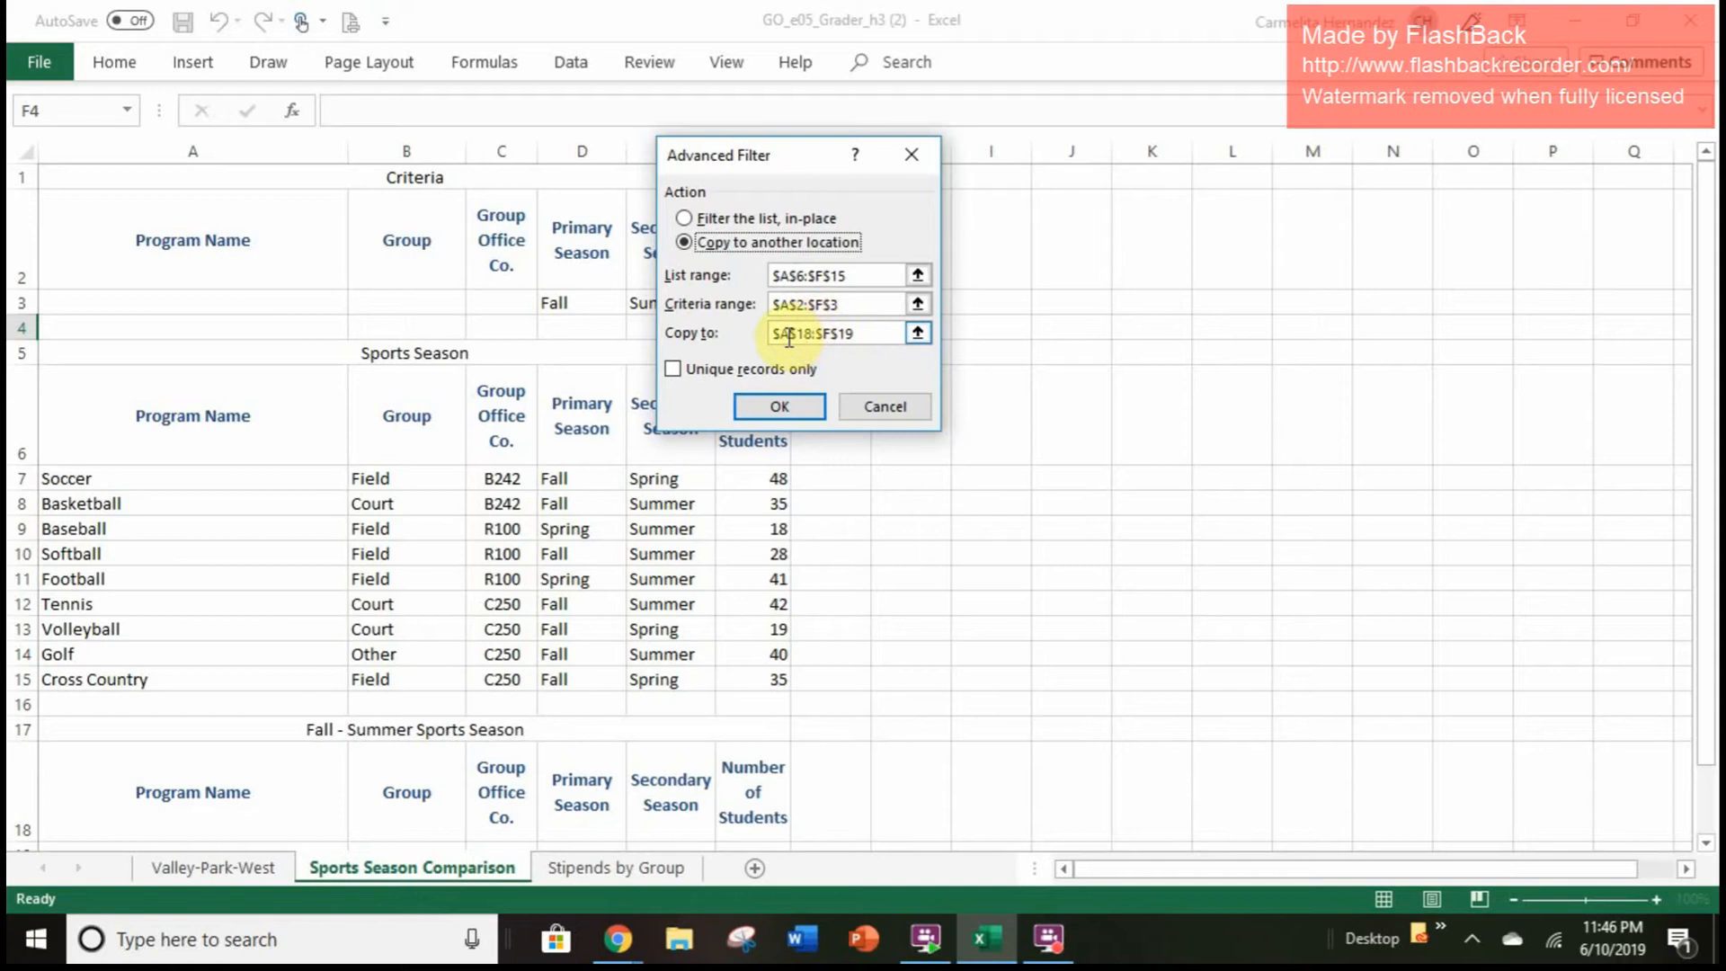
pyautogui.click(856, 332)
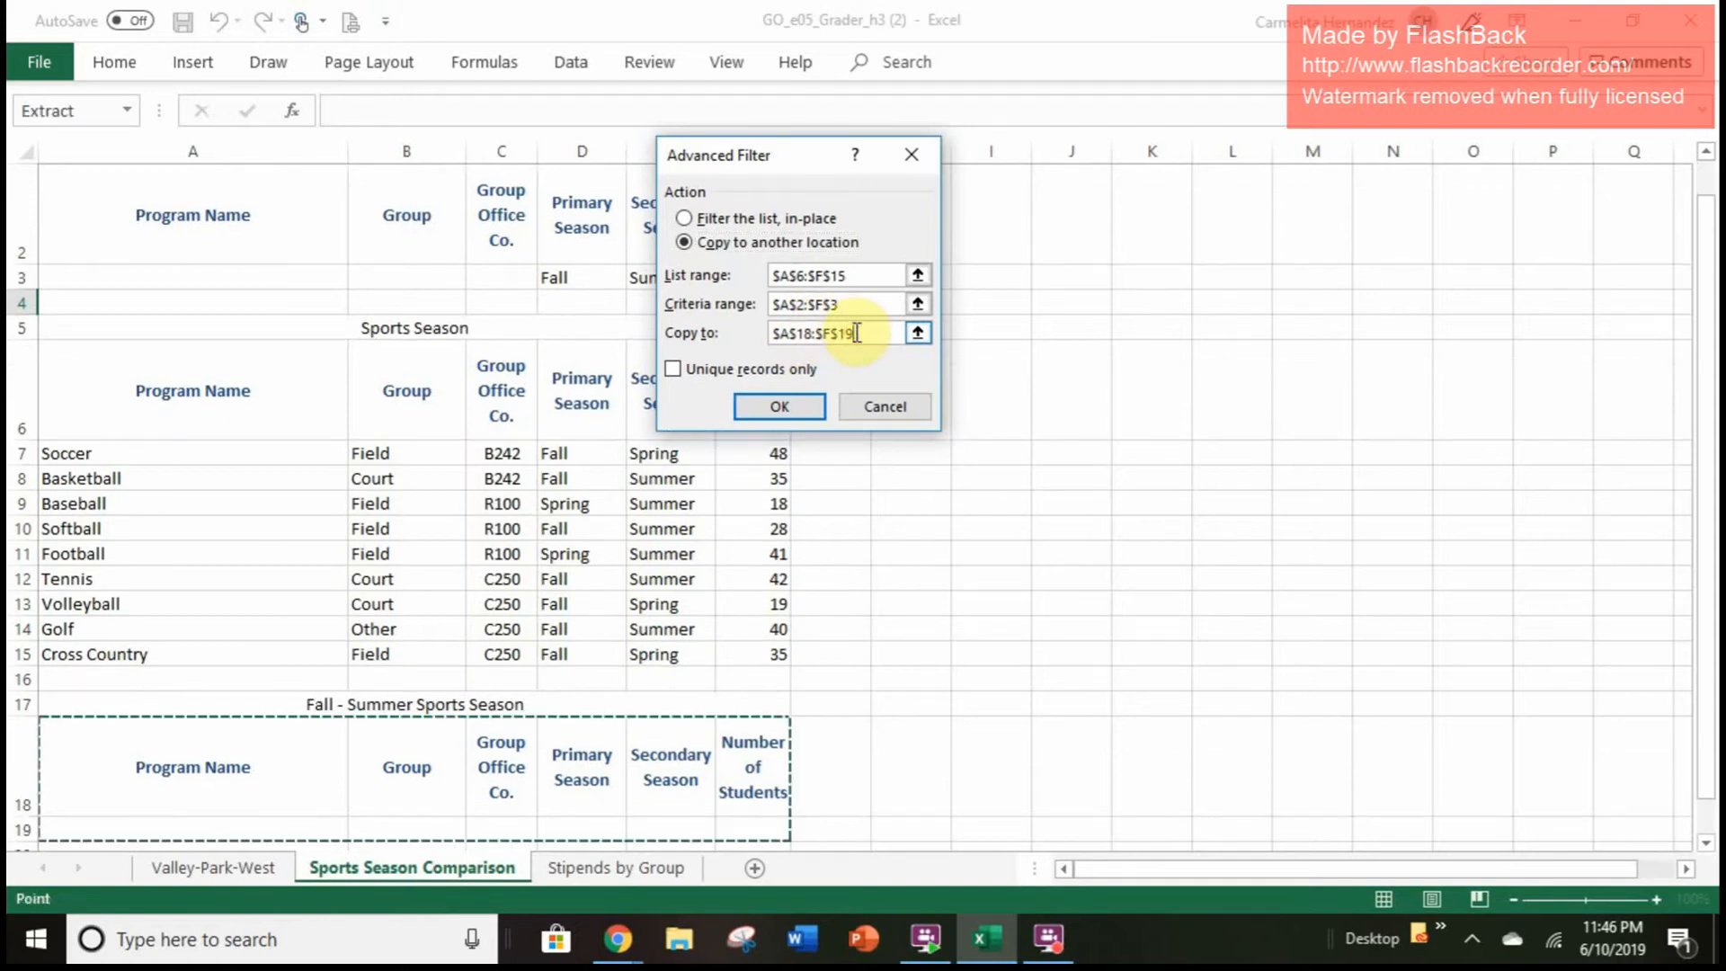
pyautogui.press('BackSpace')
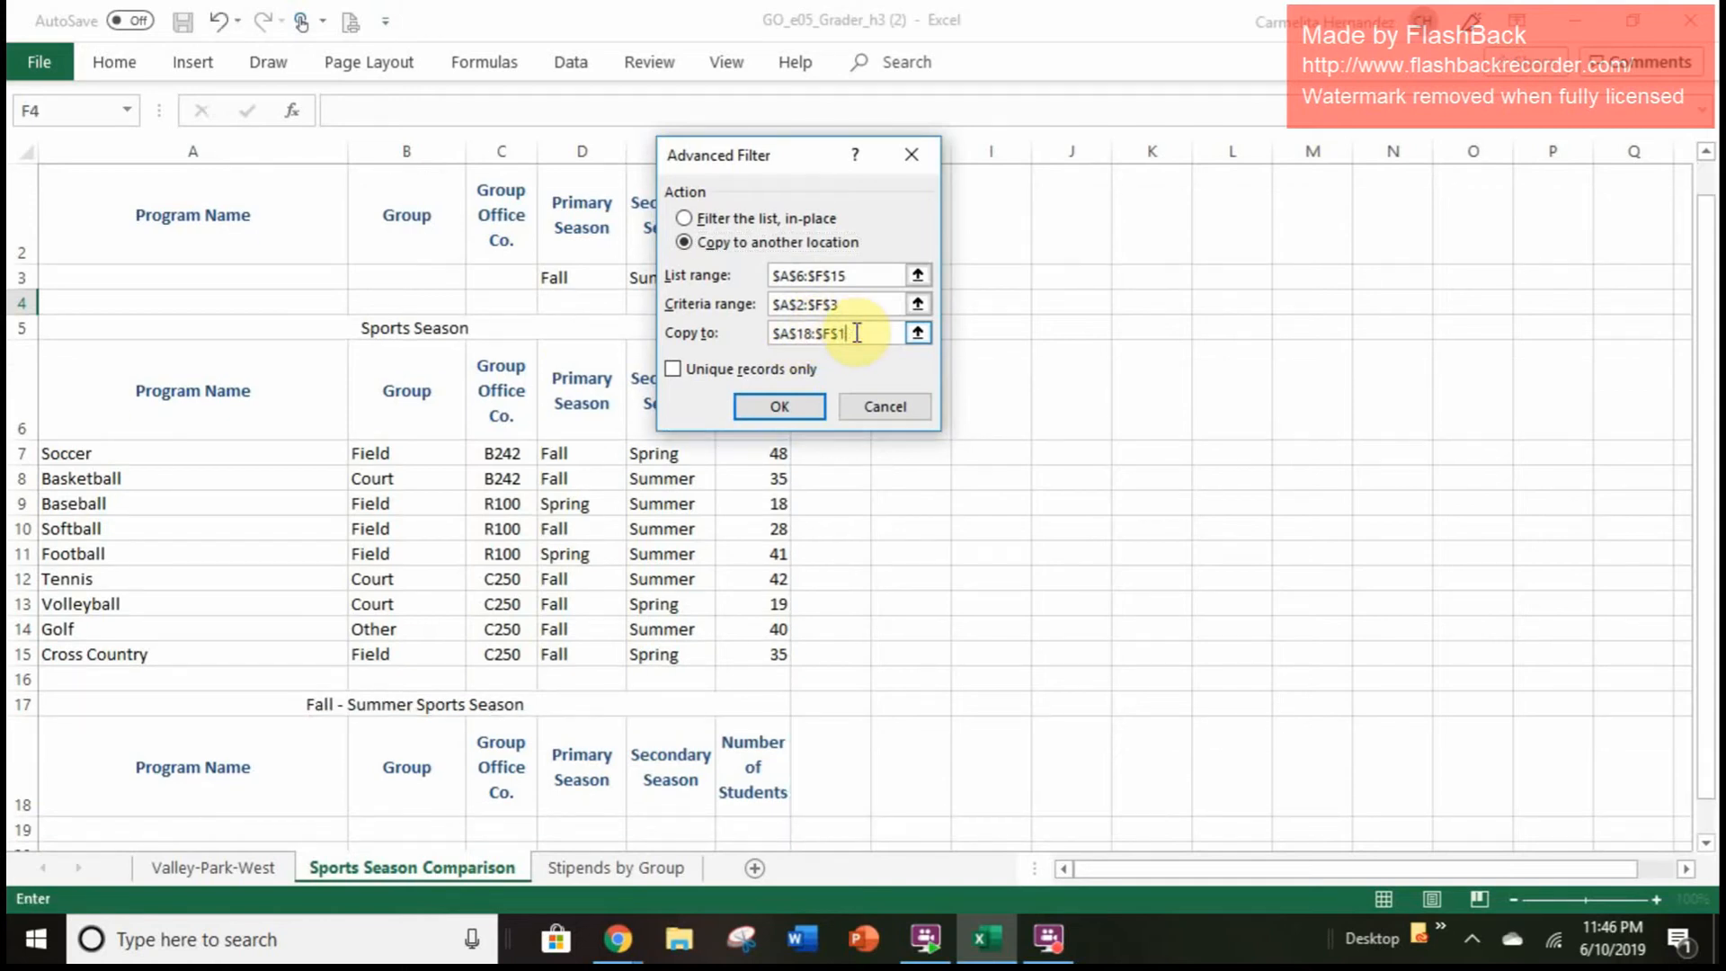
pyautogui.write('8')
pyautogui.click(801, 403)
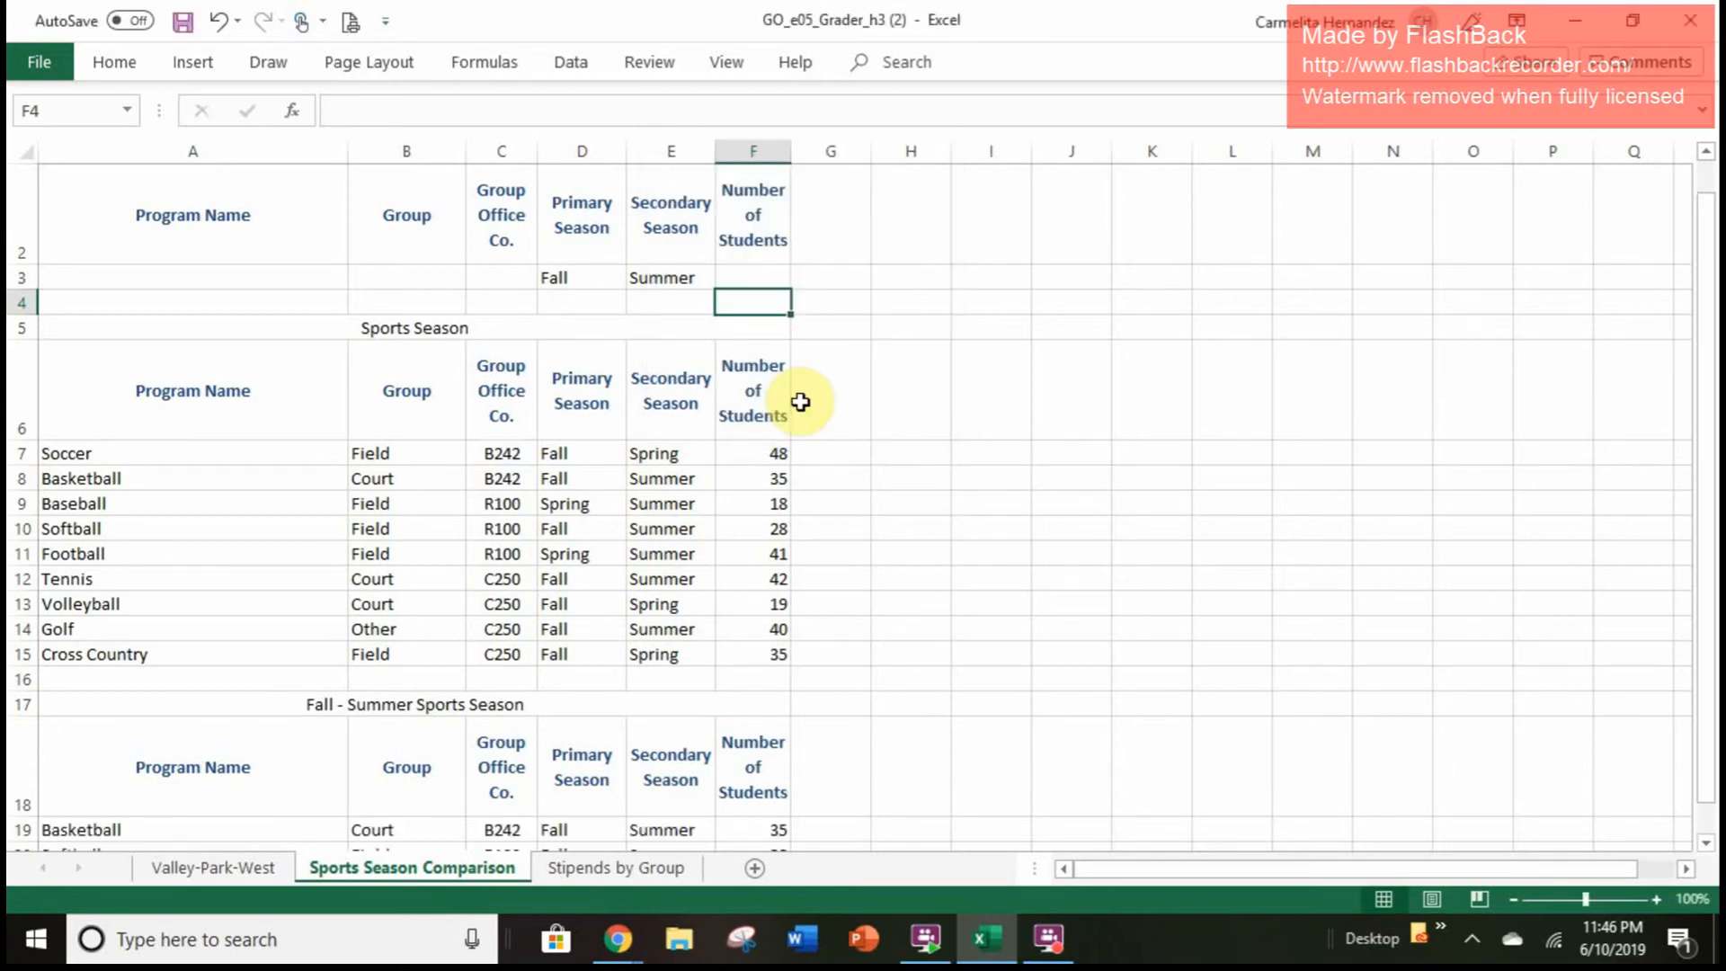
pyautogui.scroll(-3, 801, 402)
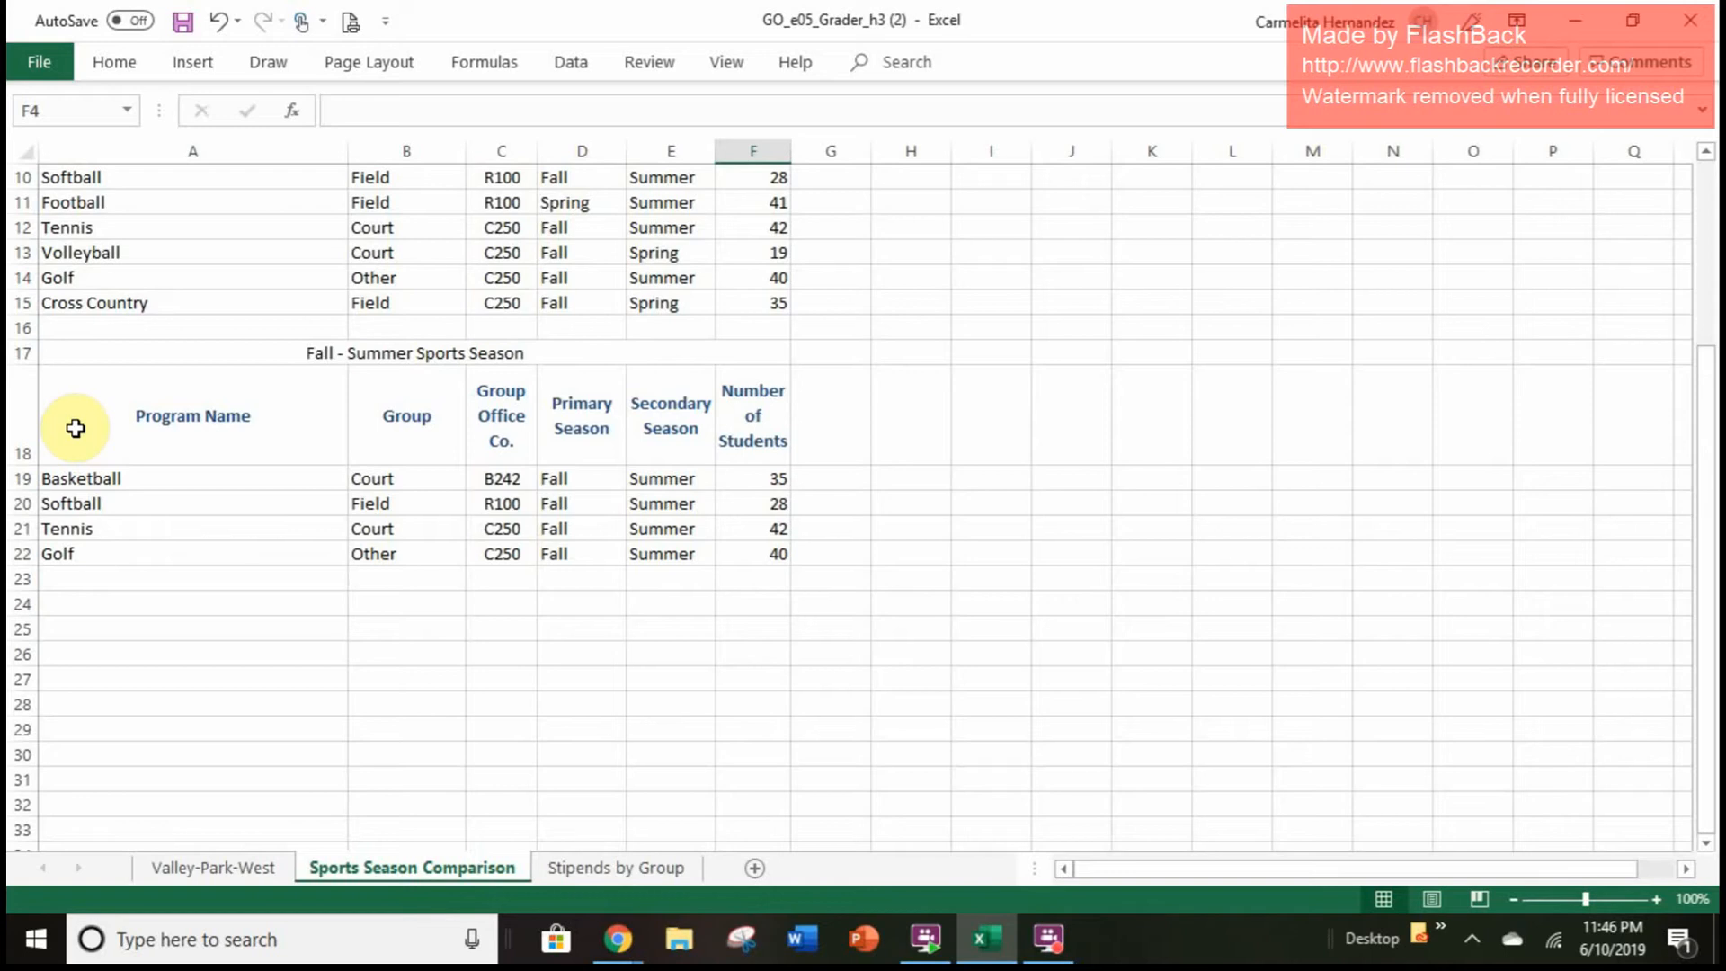
# Step: Switch to the Stipends by Group sheet and select cell B4 in the Coaching Stipends list
pyautogui.click(616, 868)
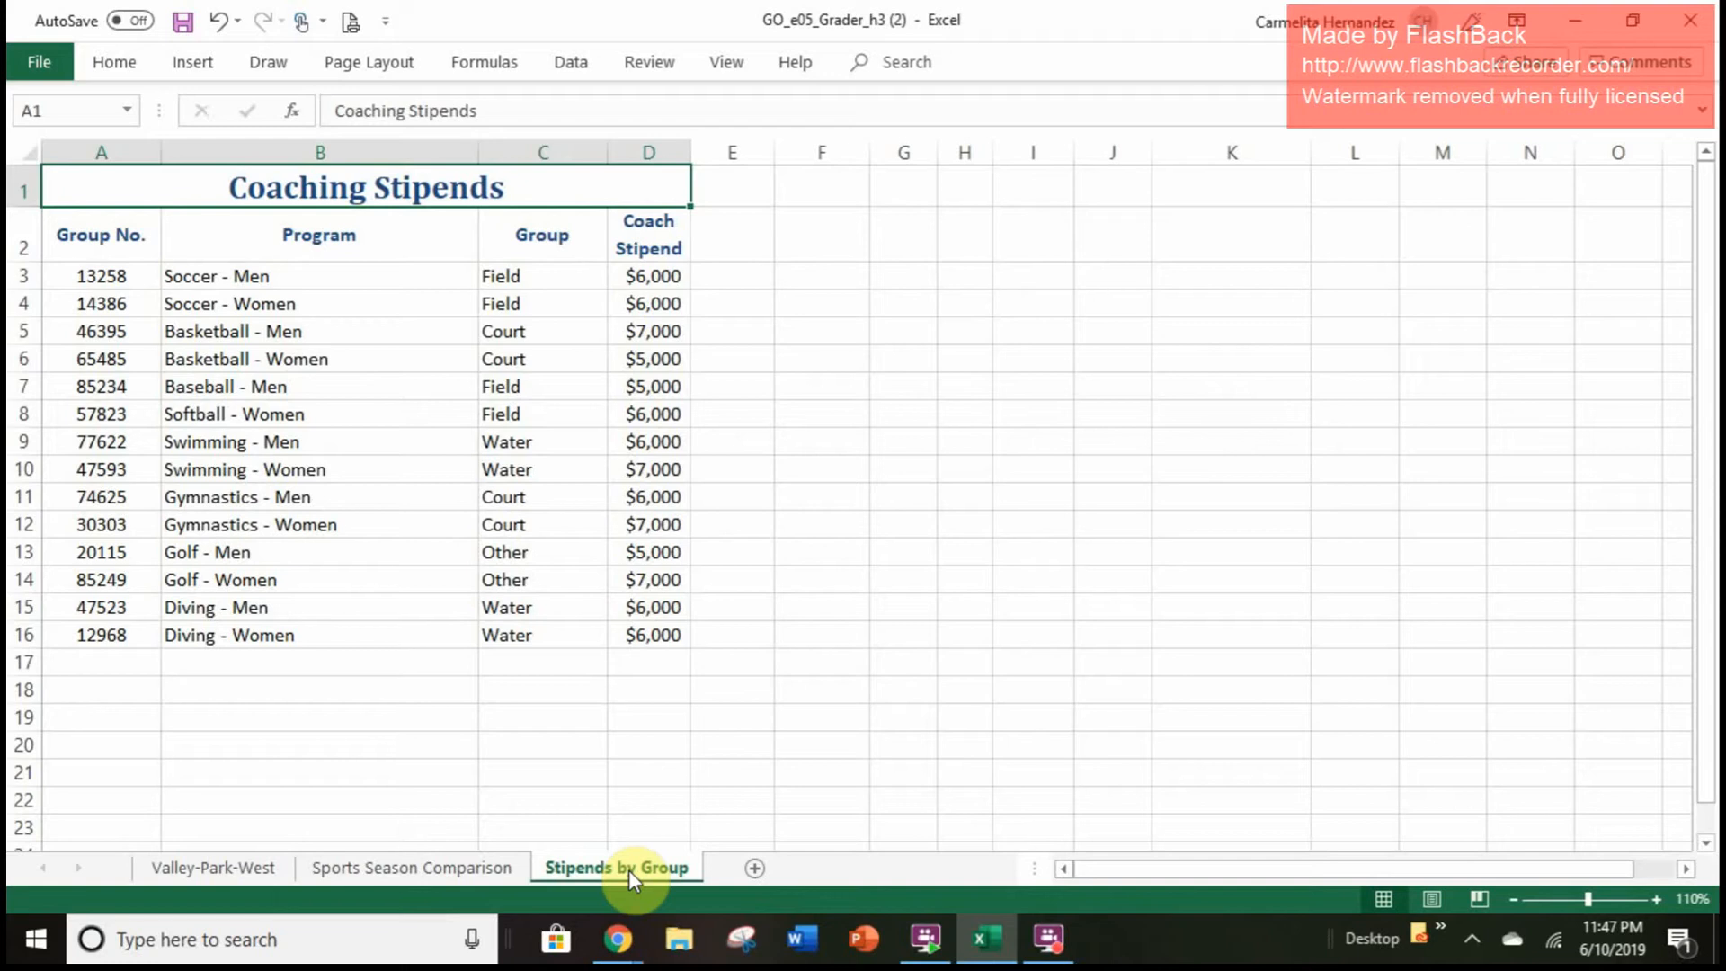
pyautogui.click(704, 297)
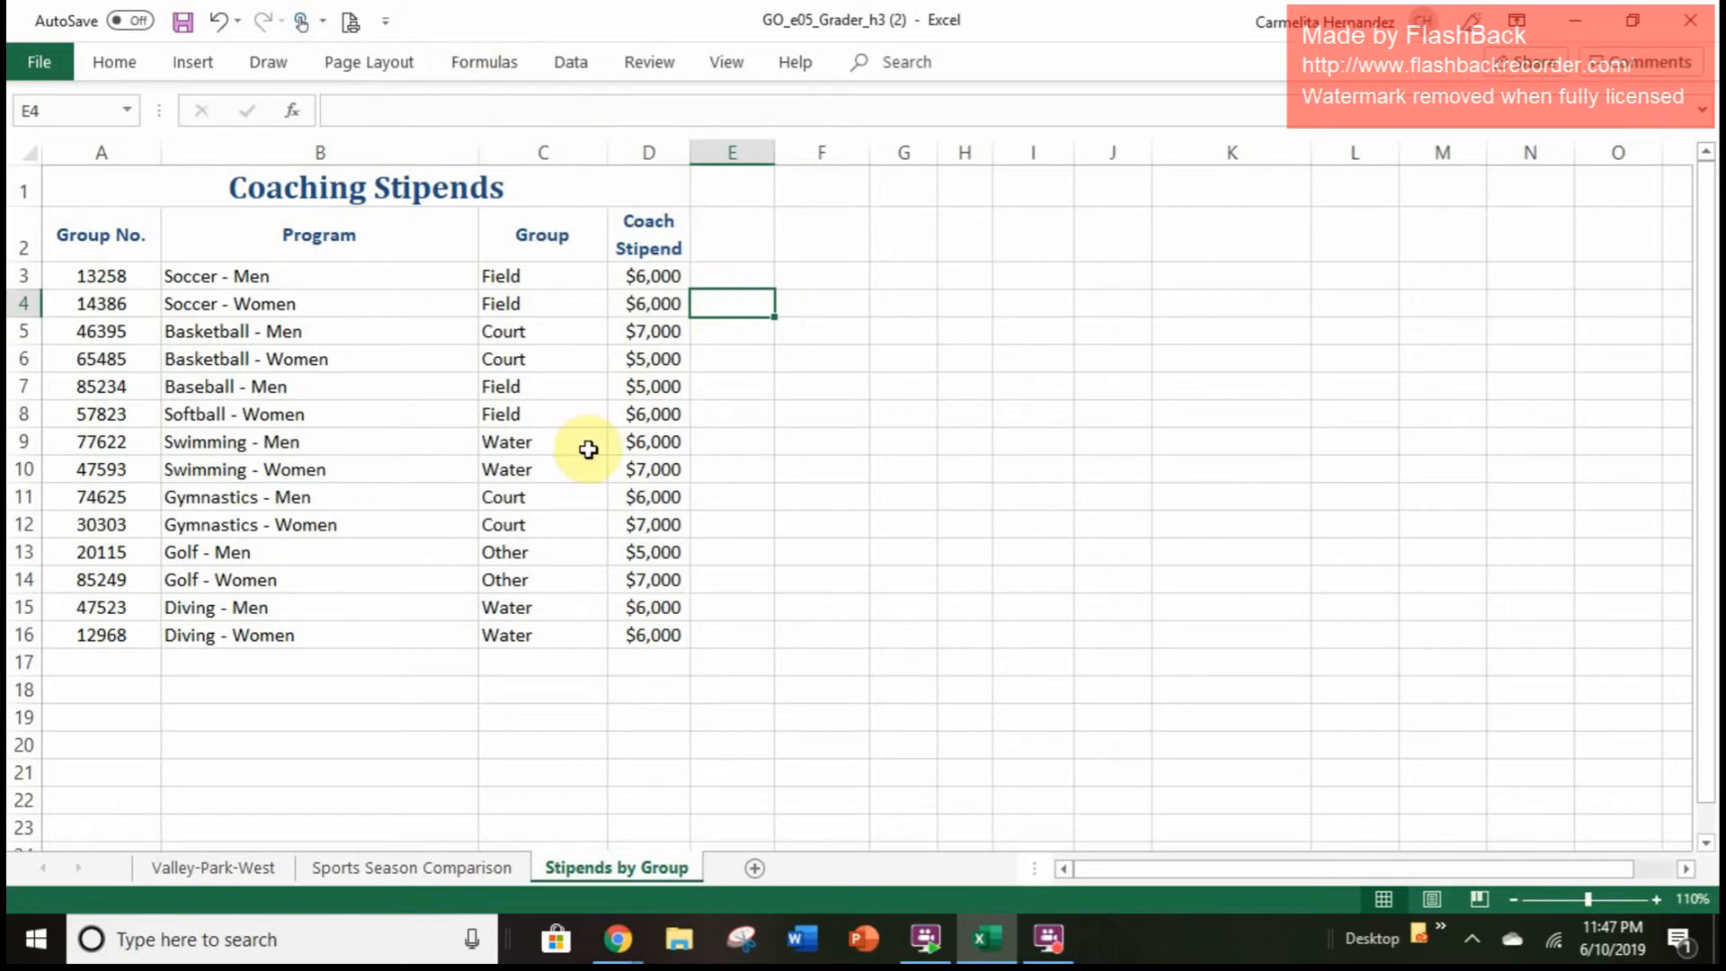
pyautogui.click(420, 295)
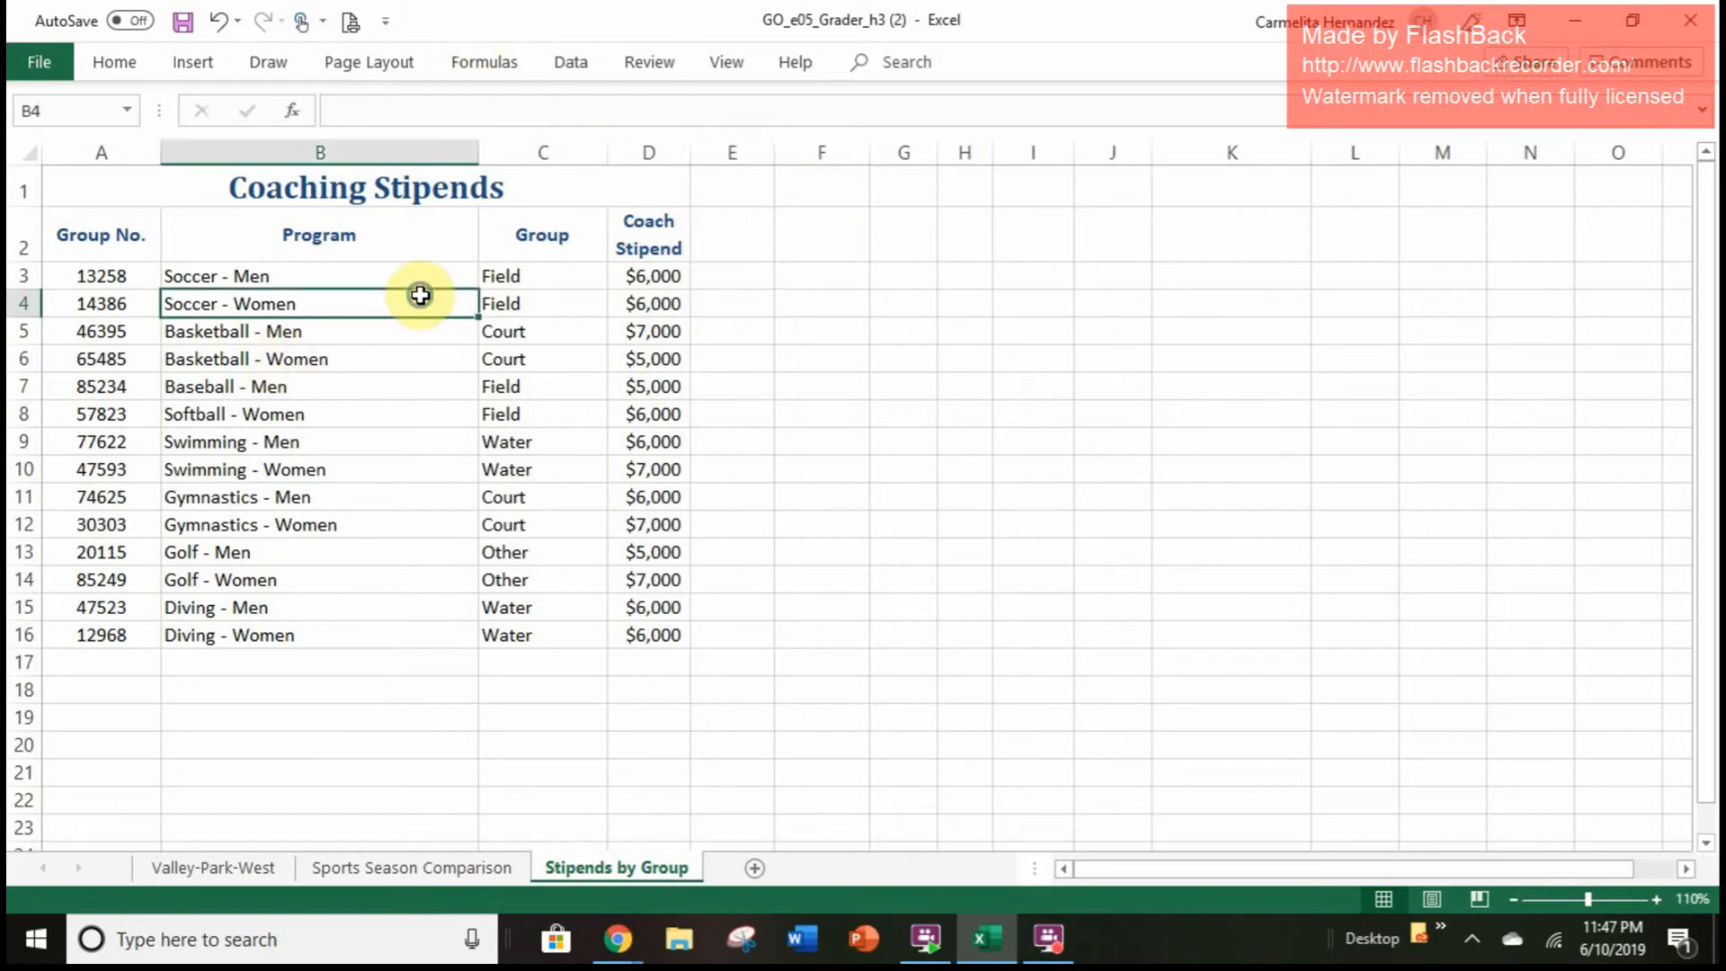
pyautogui.rightClick(420, 295)
pyautogui.click(969, 414)
pyautogui.rightClick(974, 414)
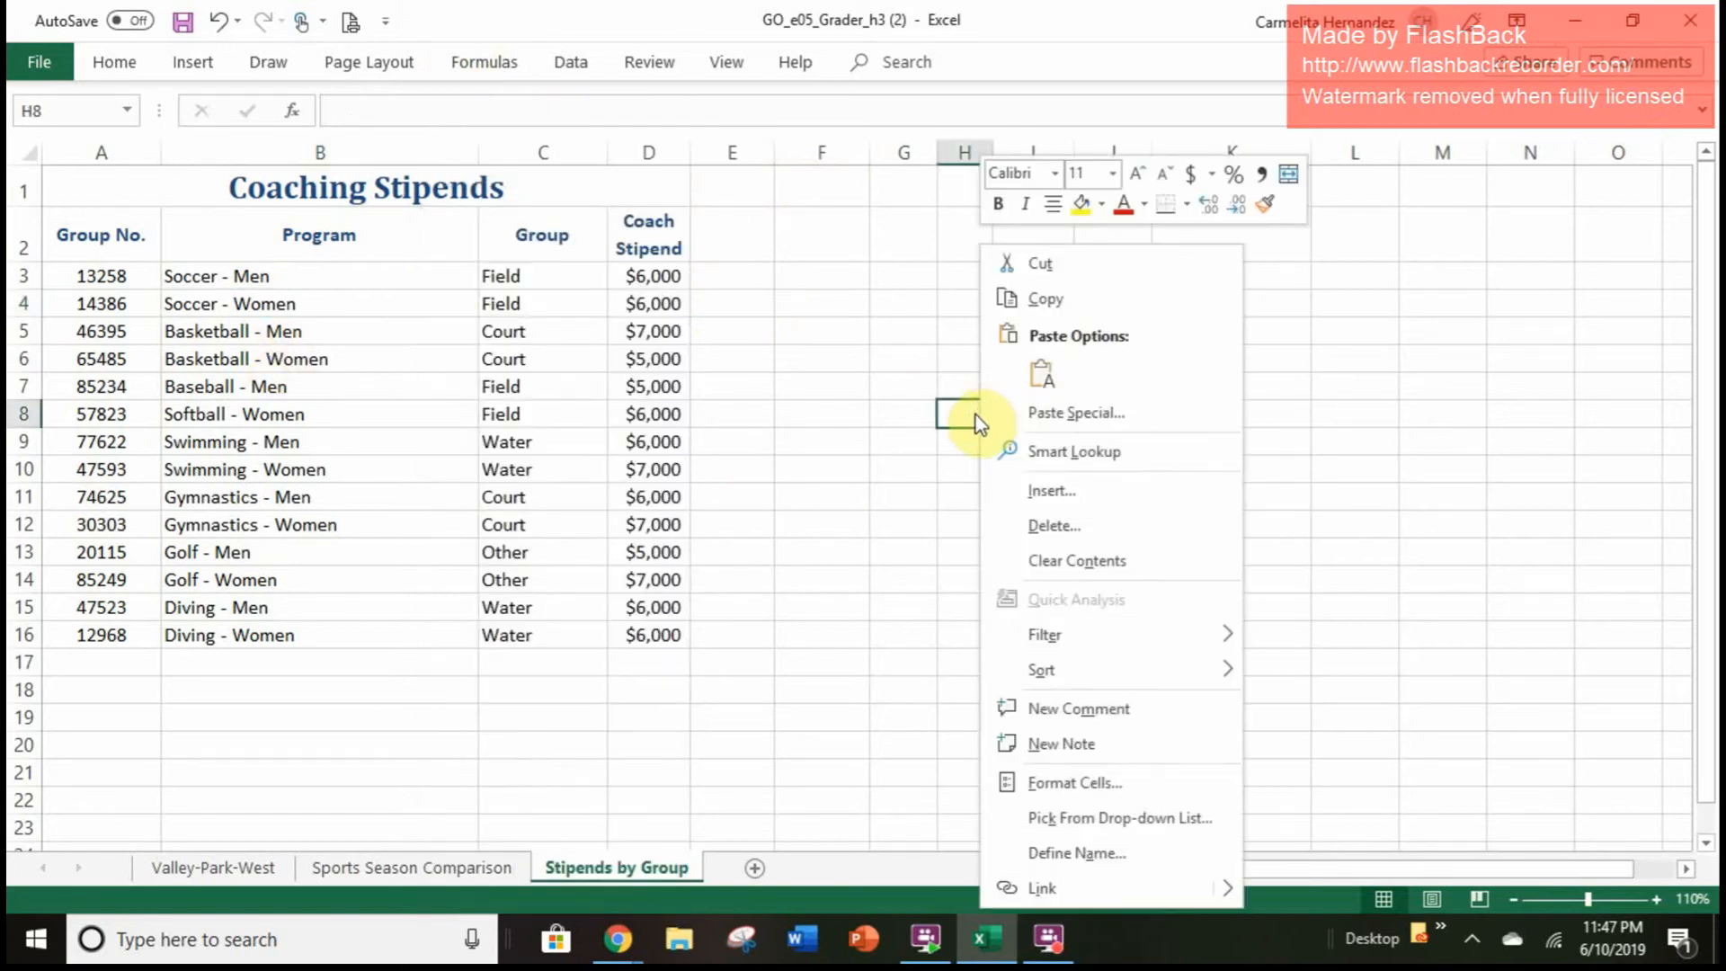
pyautogui.rightClick(475, 720)
pyautogui.click(853, 279)
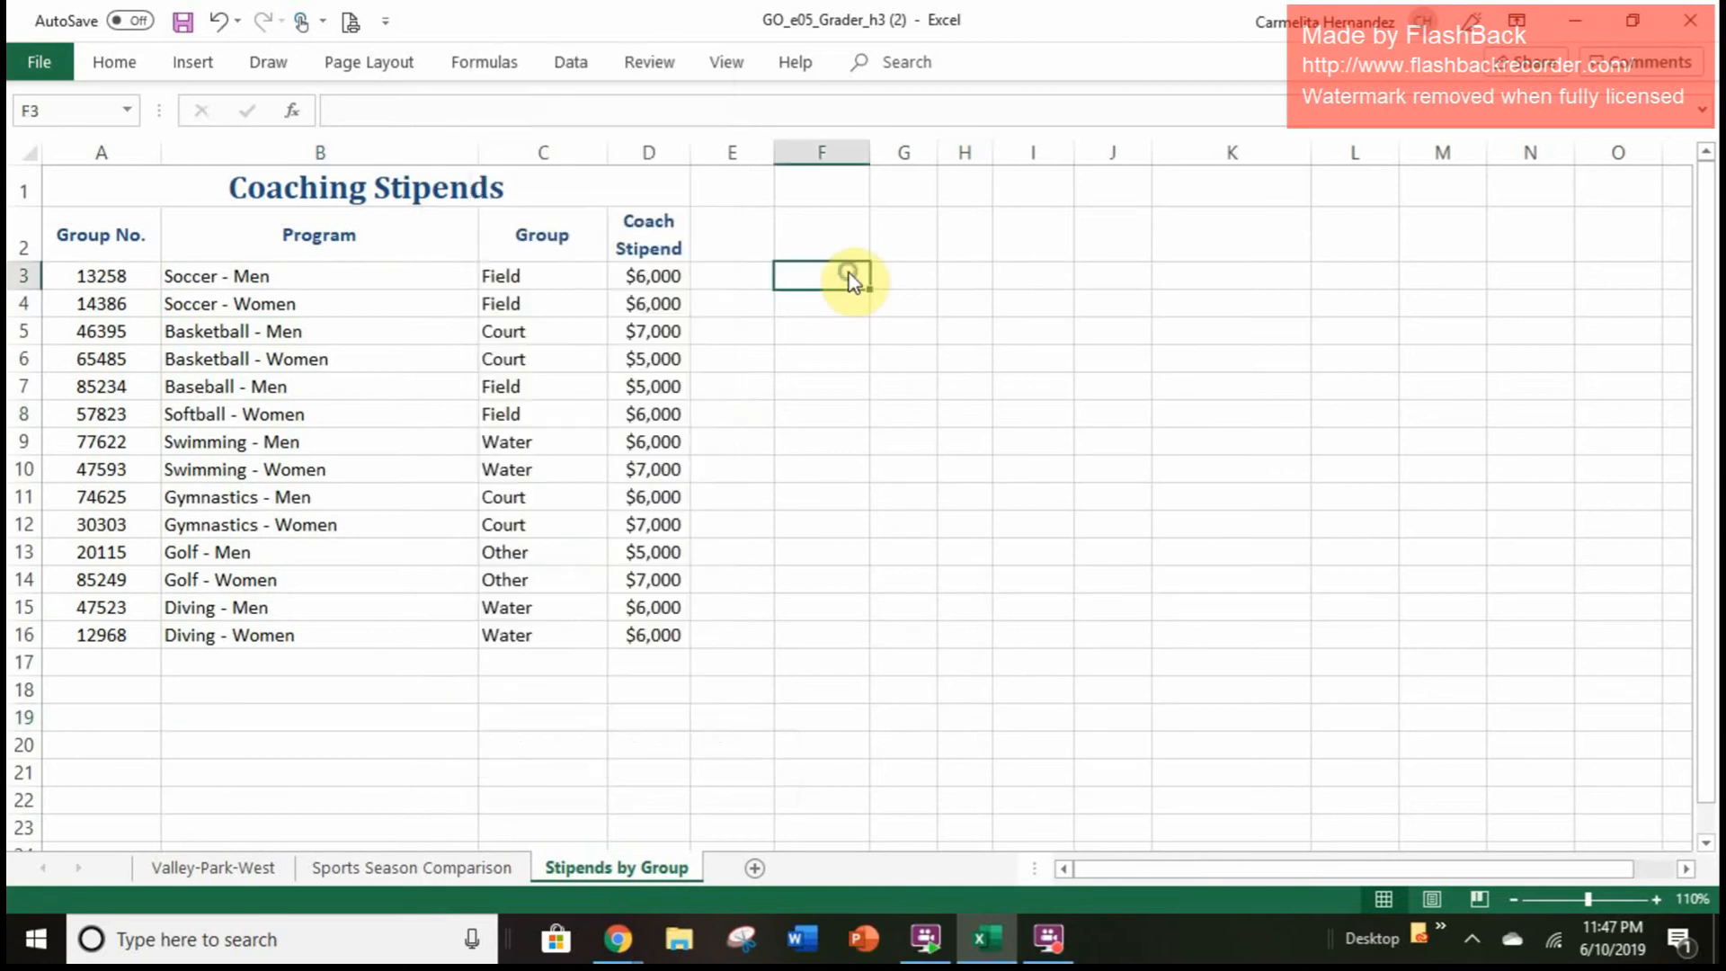
pyautogui.rightClick(854, 281)
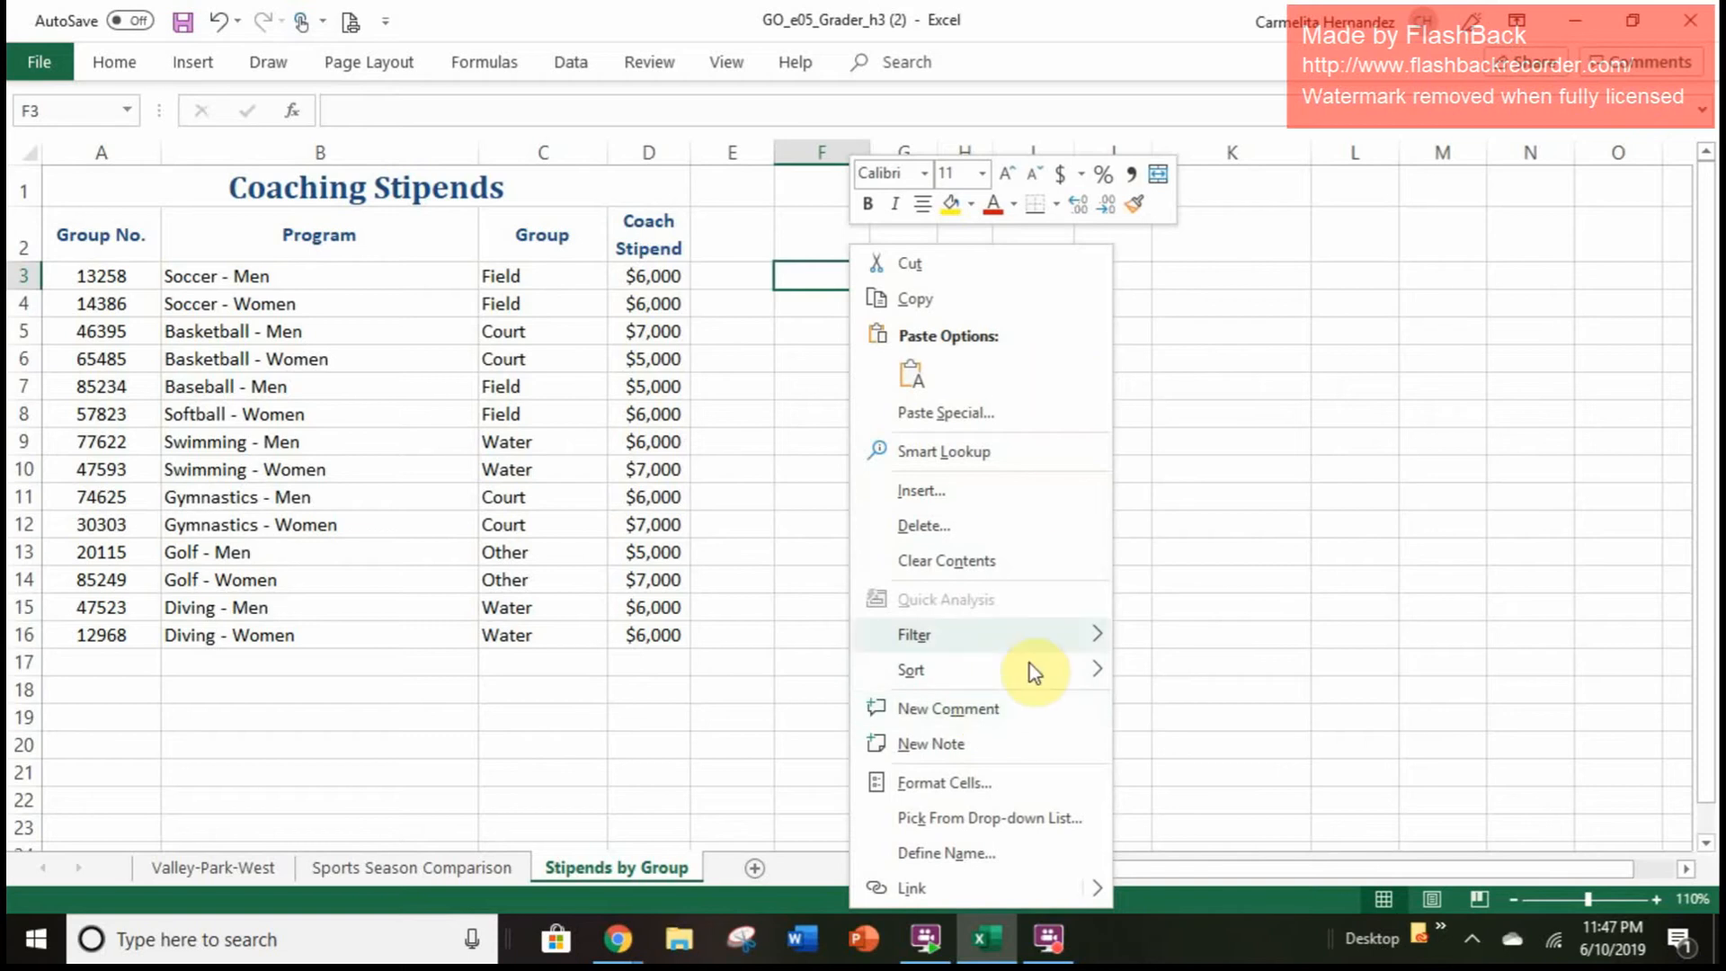
pyautogui.moveTo(1053, 676)
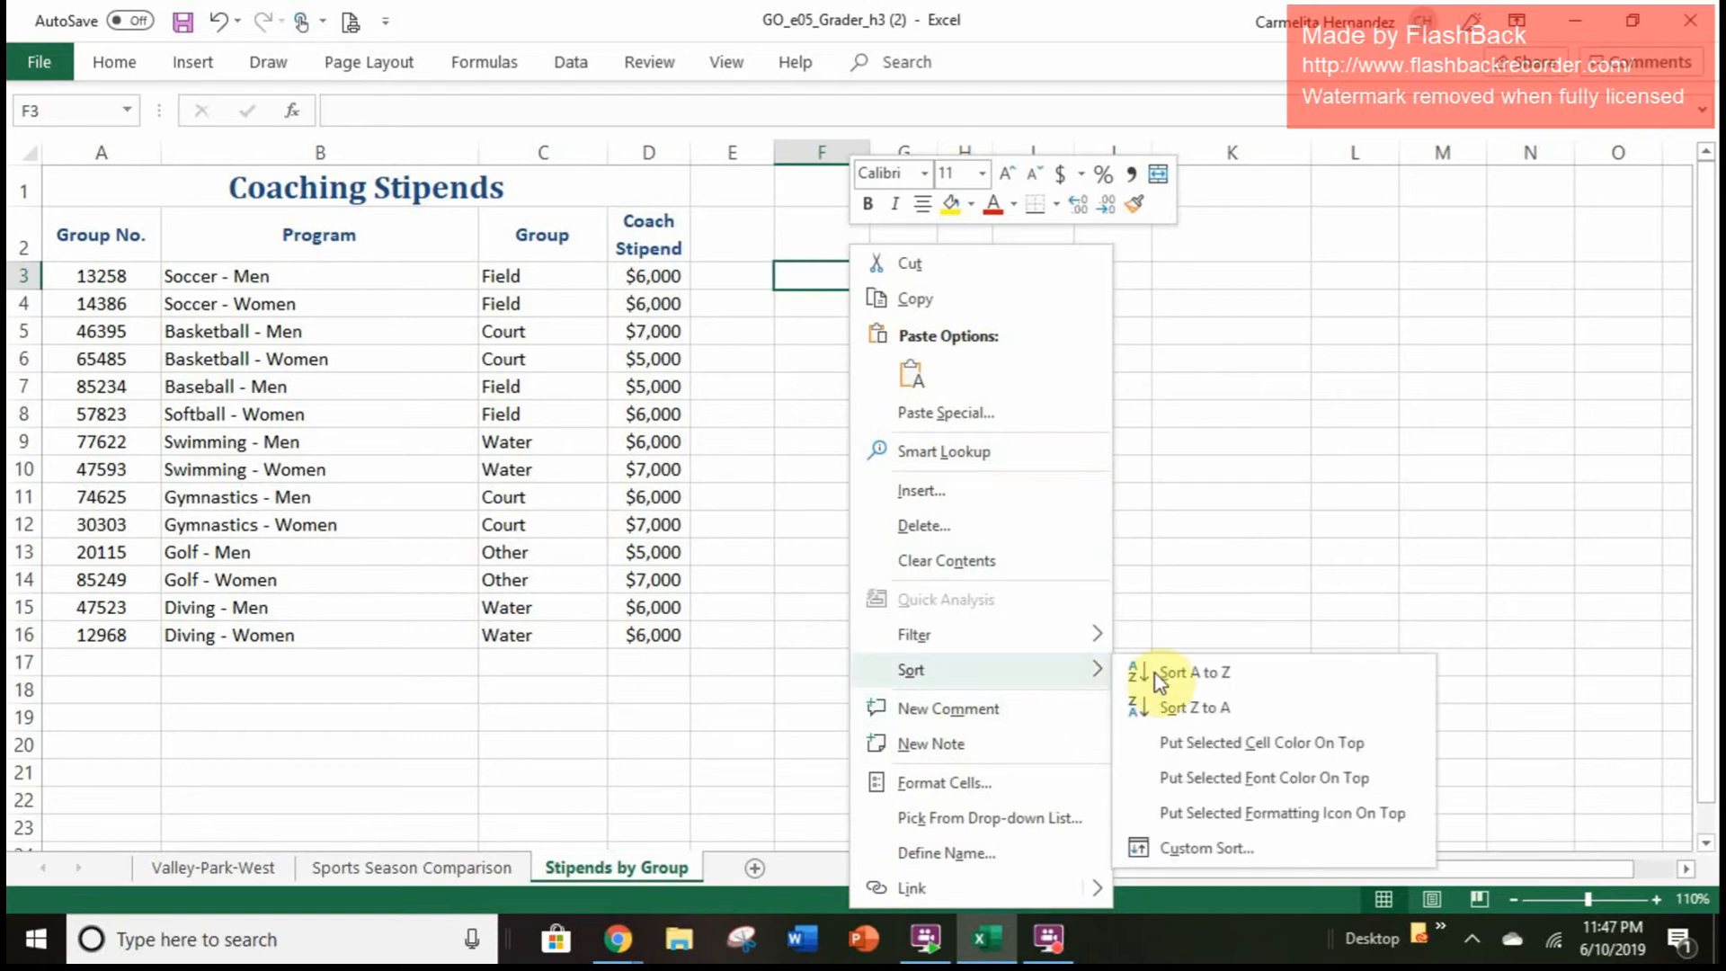
pyautogui.click(1201, 850)
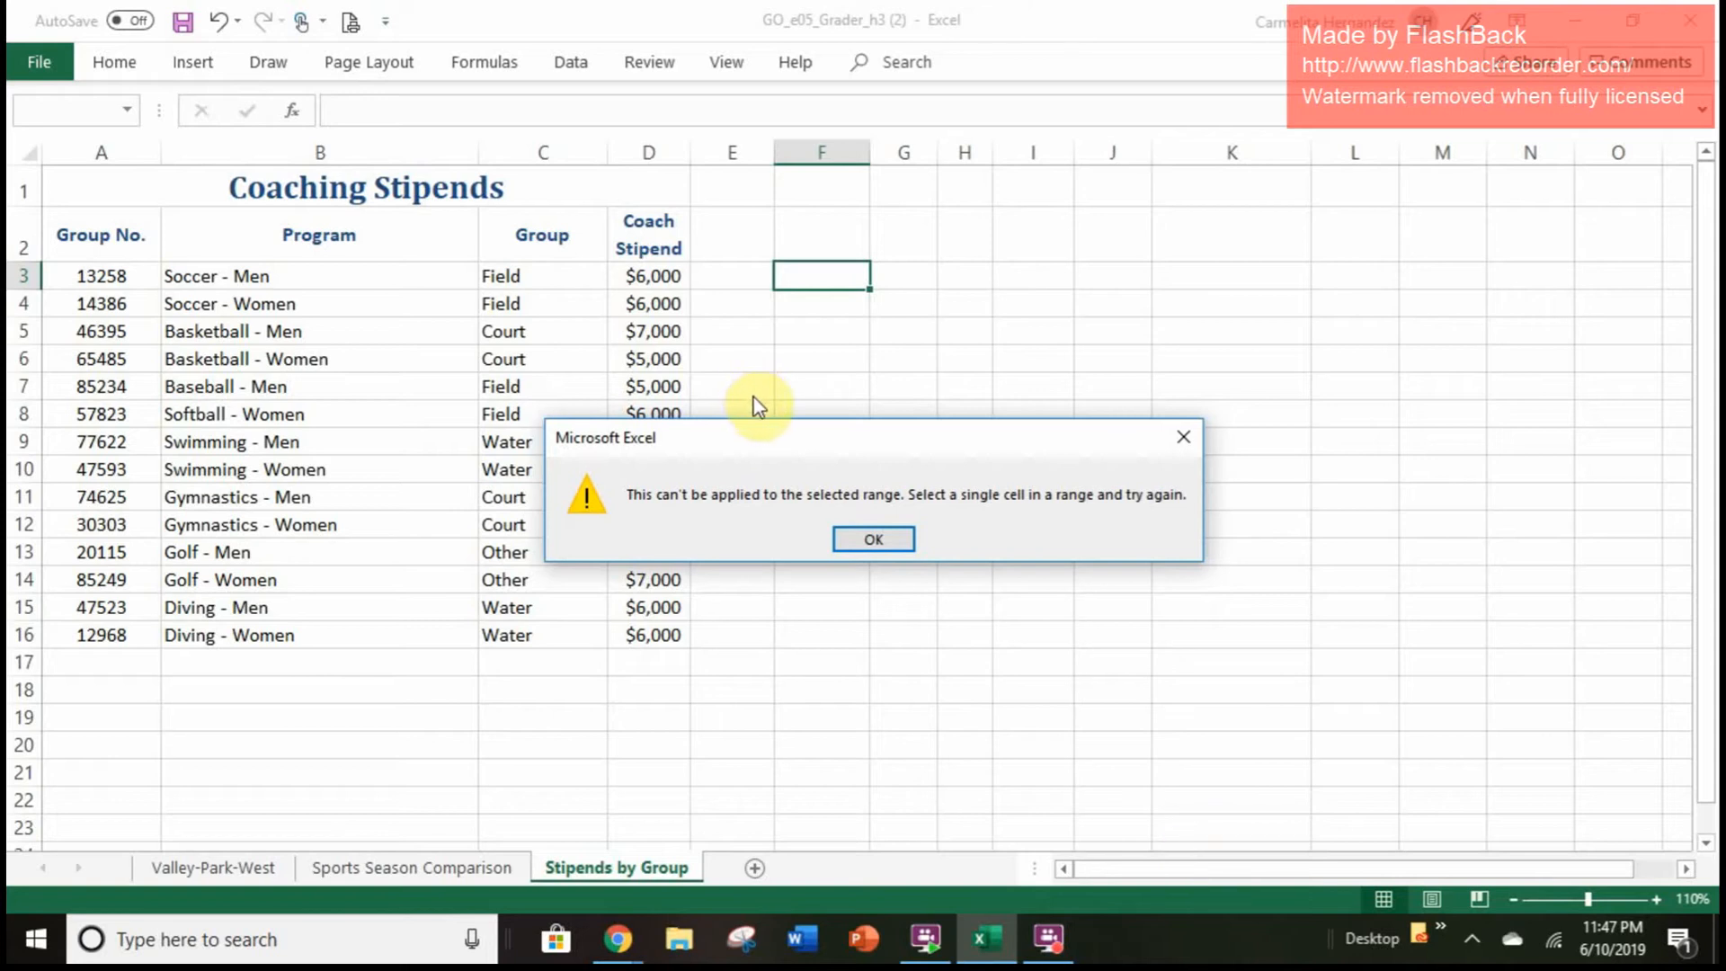
pyautogui.click(875, 542)
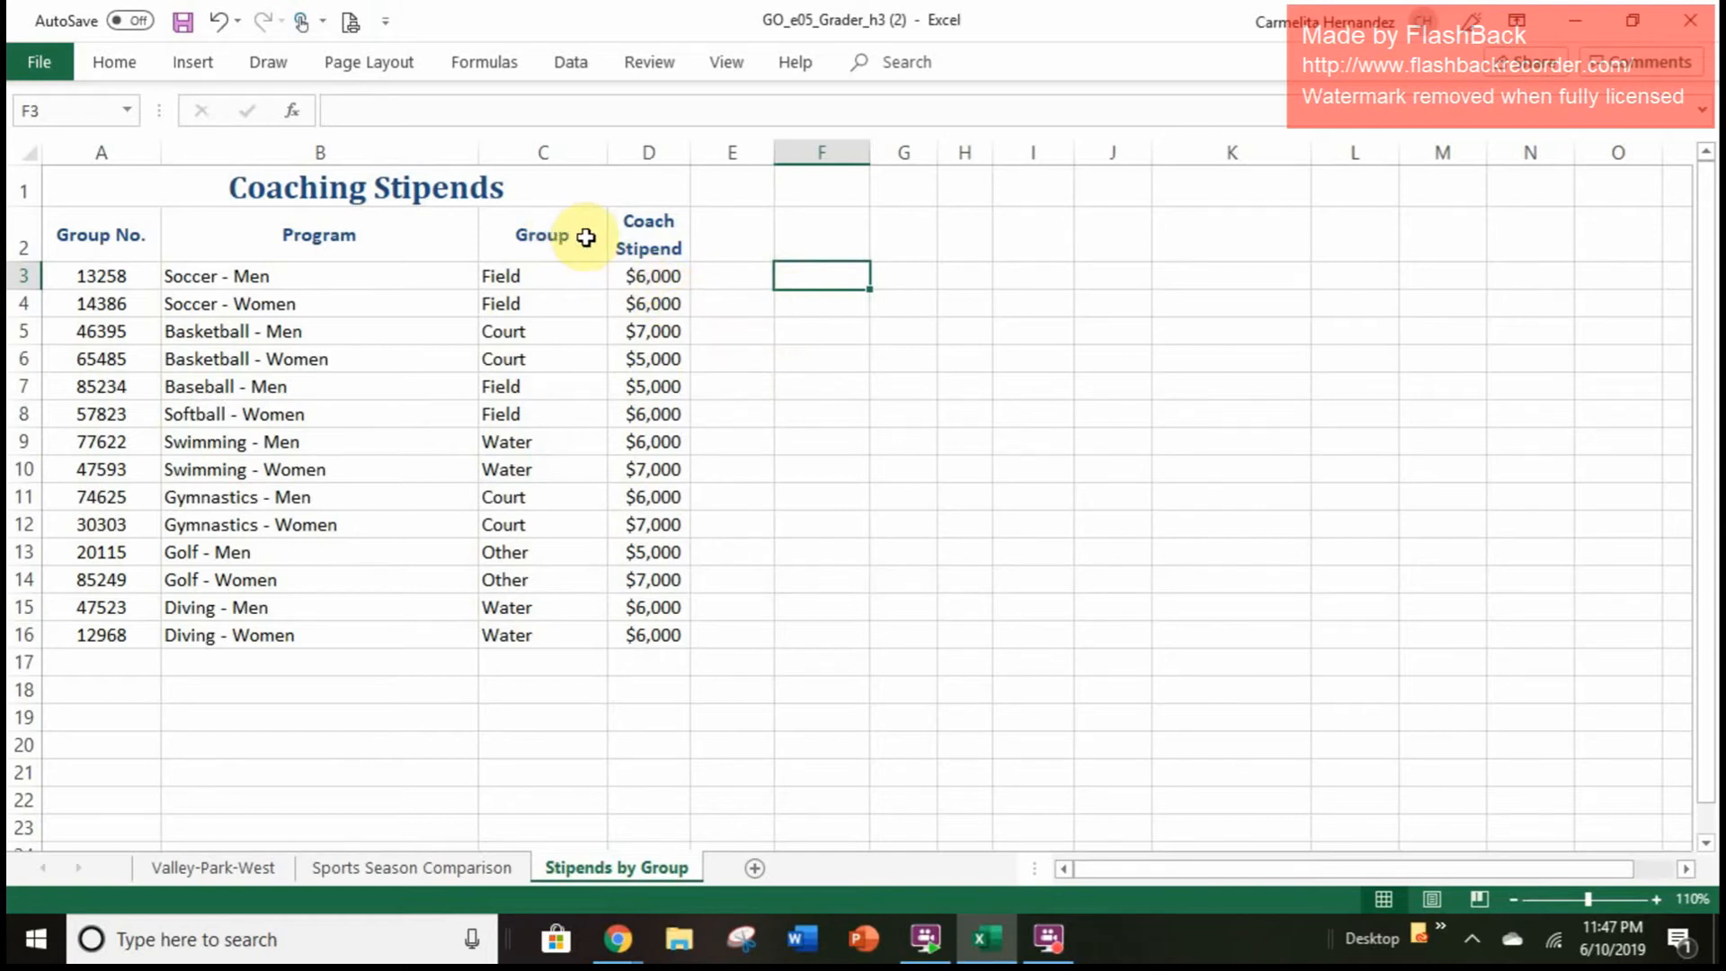
# Step: Custom sort the Coaching Stipends list by Group from A to Z, then by Coach Stipend from smallest to largest
pyautogui.rightClick(454, 233)
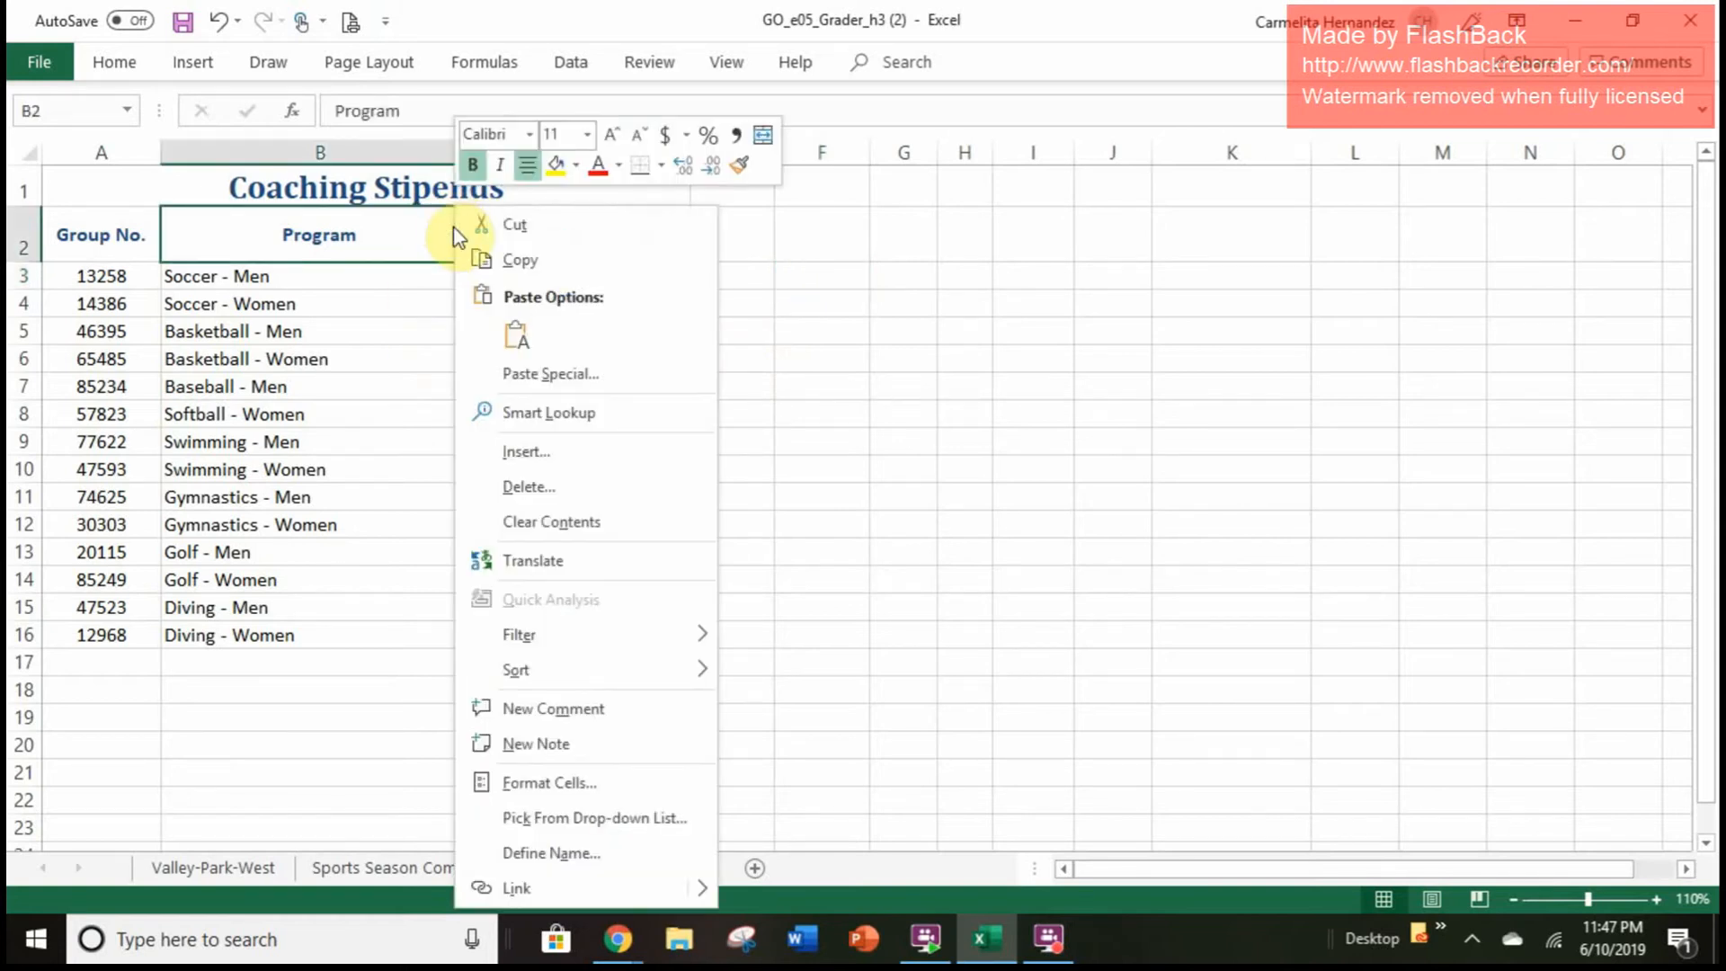
pyautogui.moveTo(644, 676)
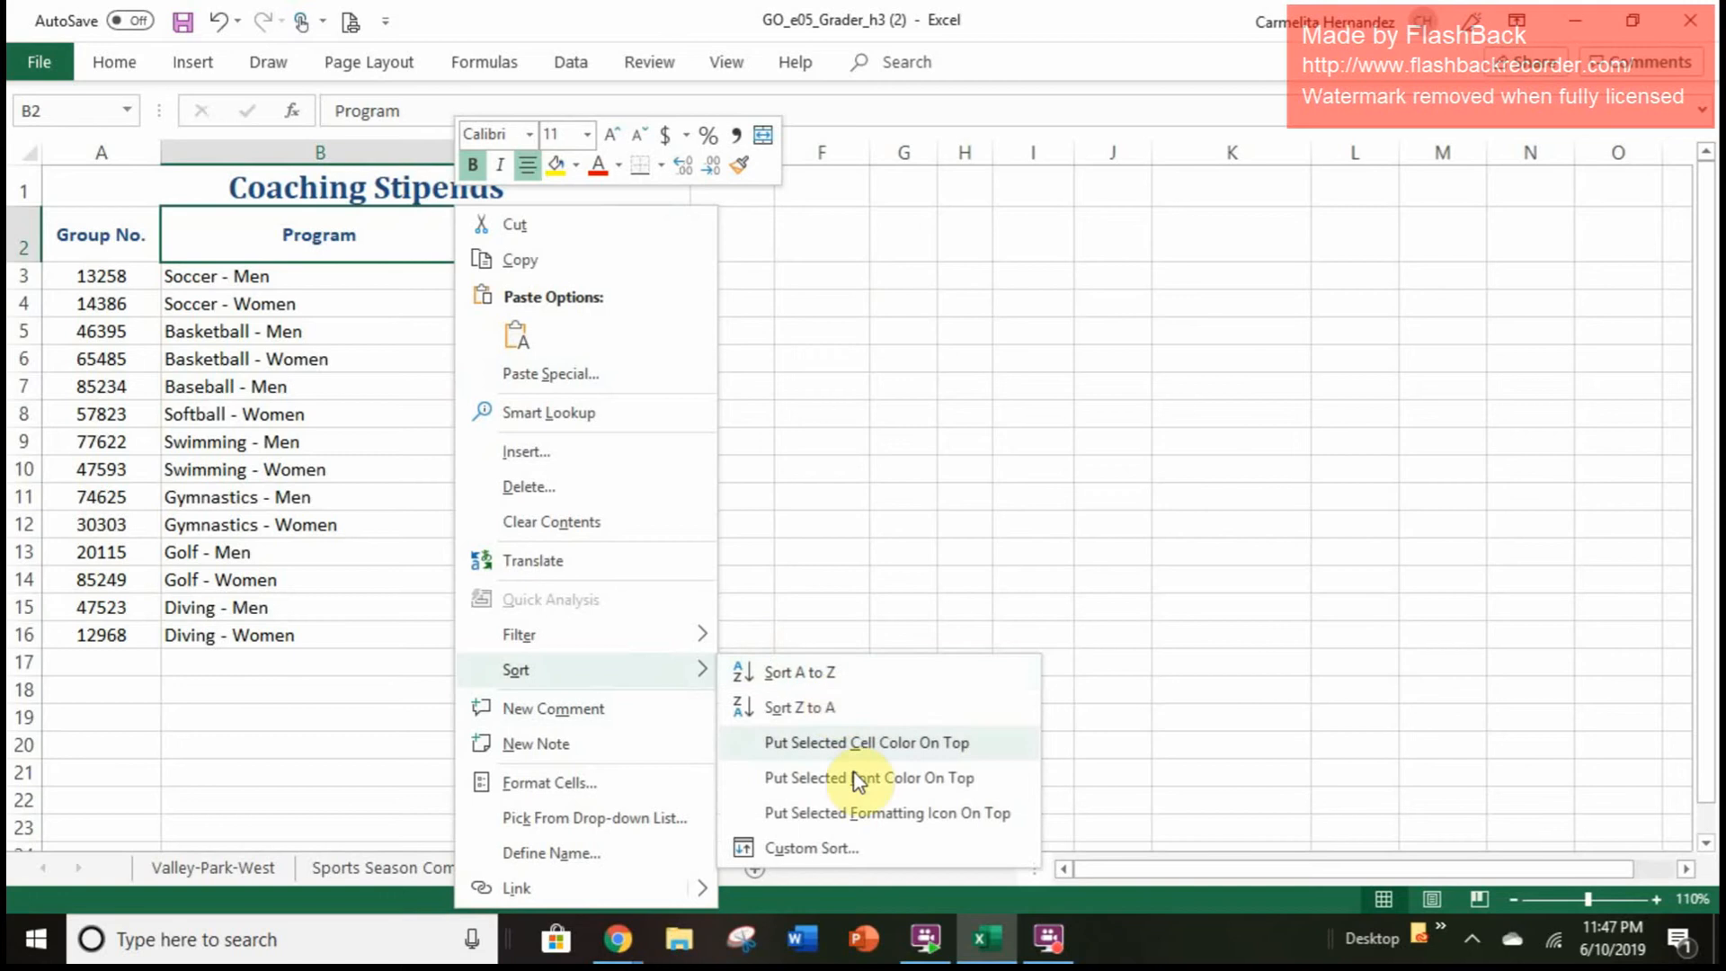
pyautogui.click(854, 848)
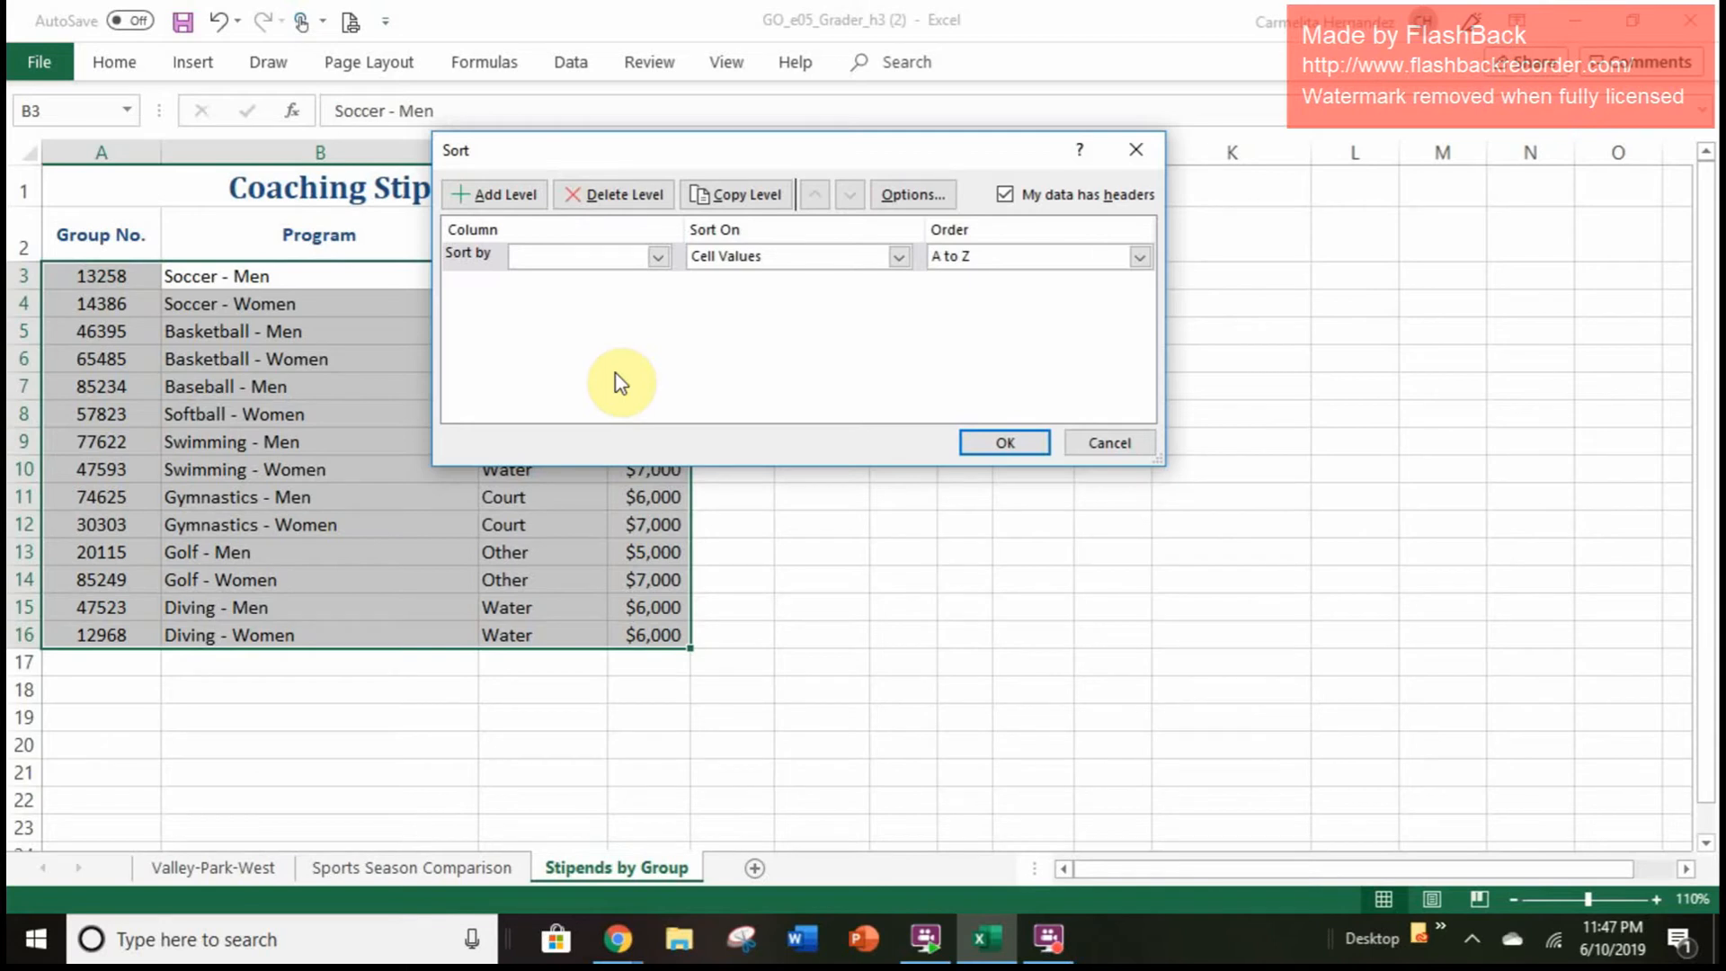
pyautogui.click(543, 258)
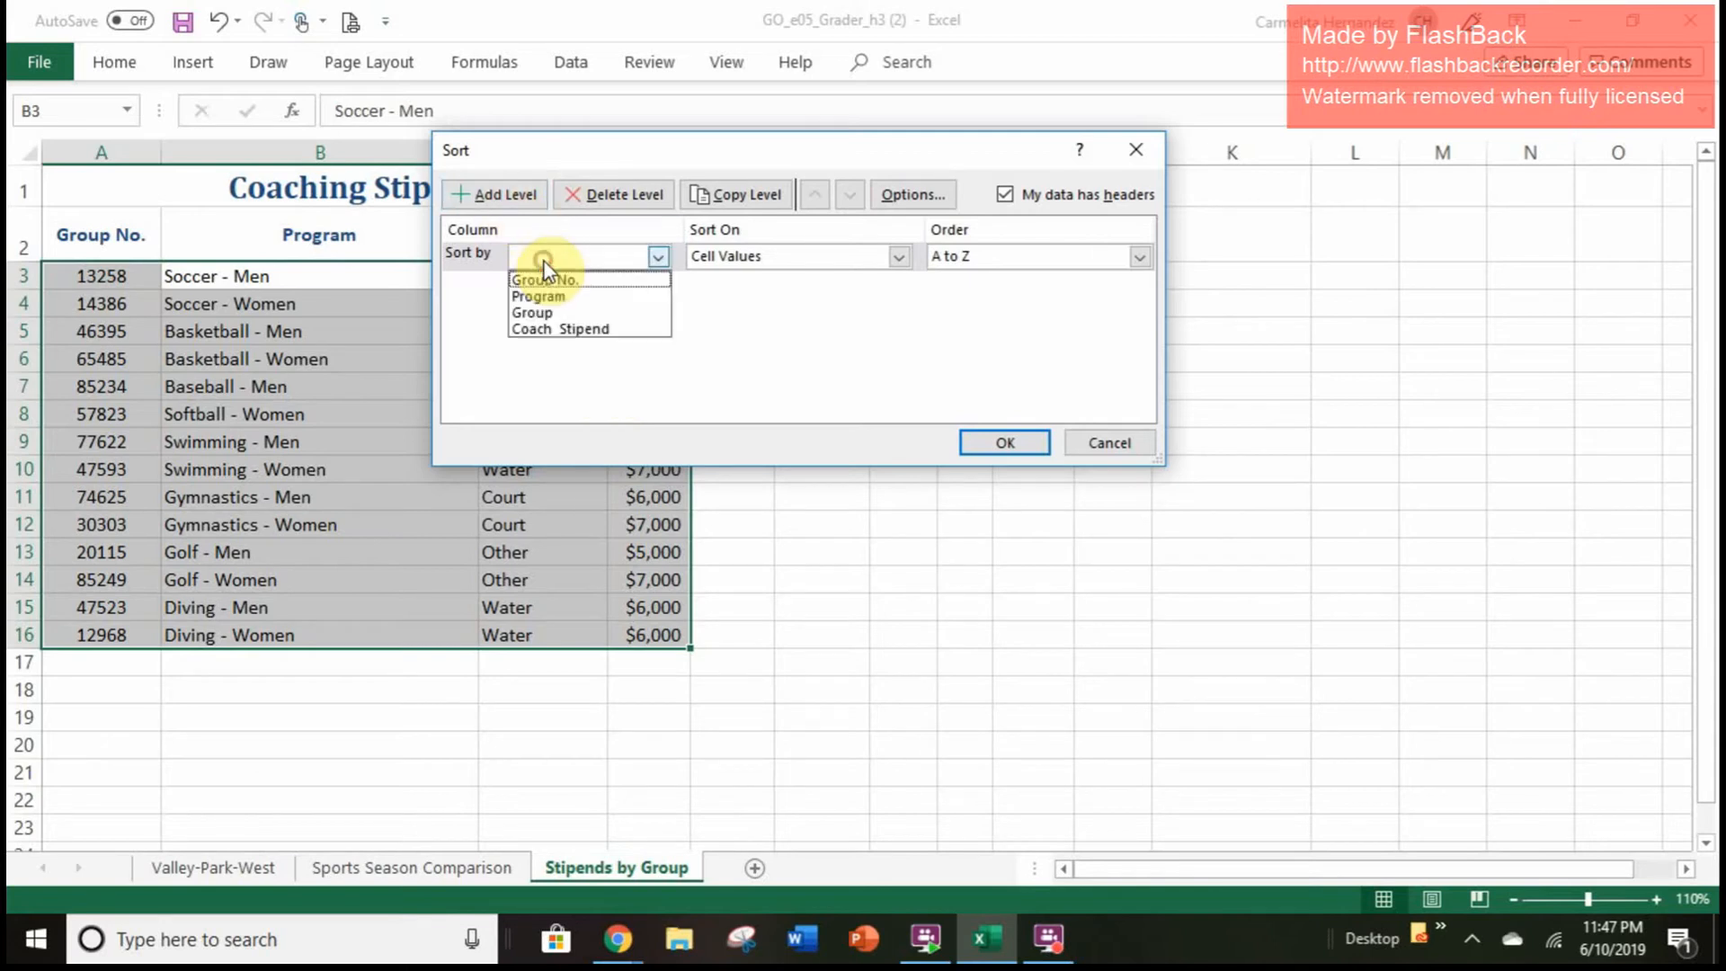
pyautogui.click(570, 314)
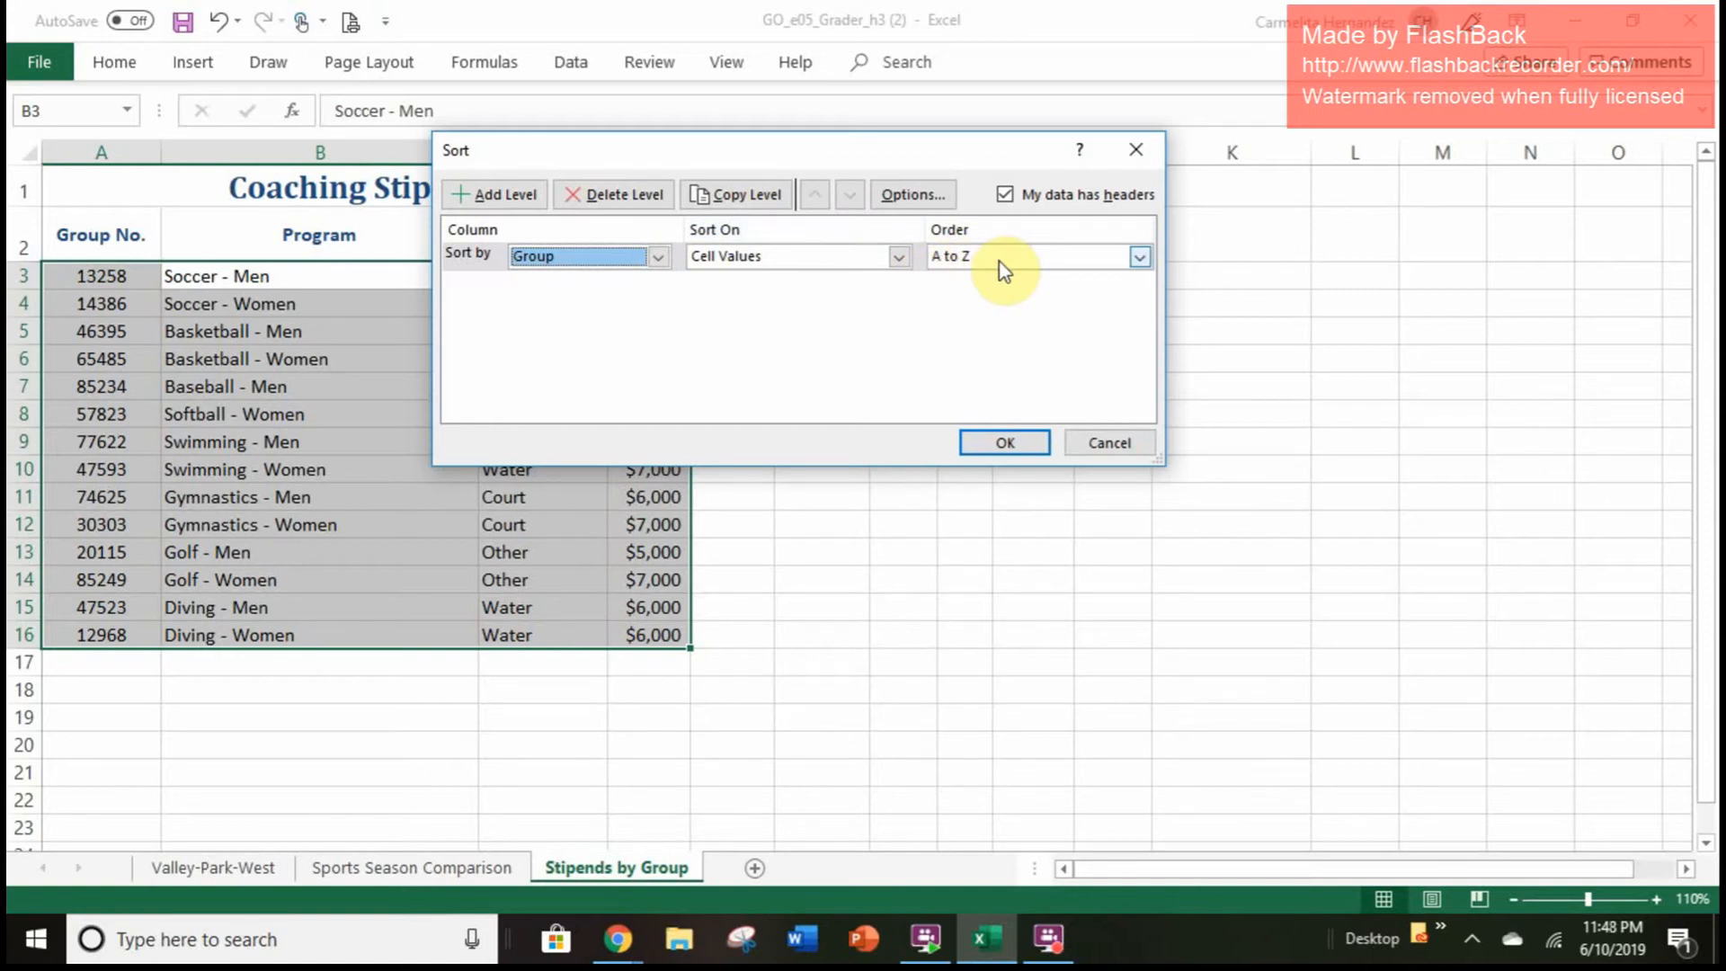
pyautogui.click(504, 195)
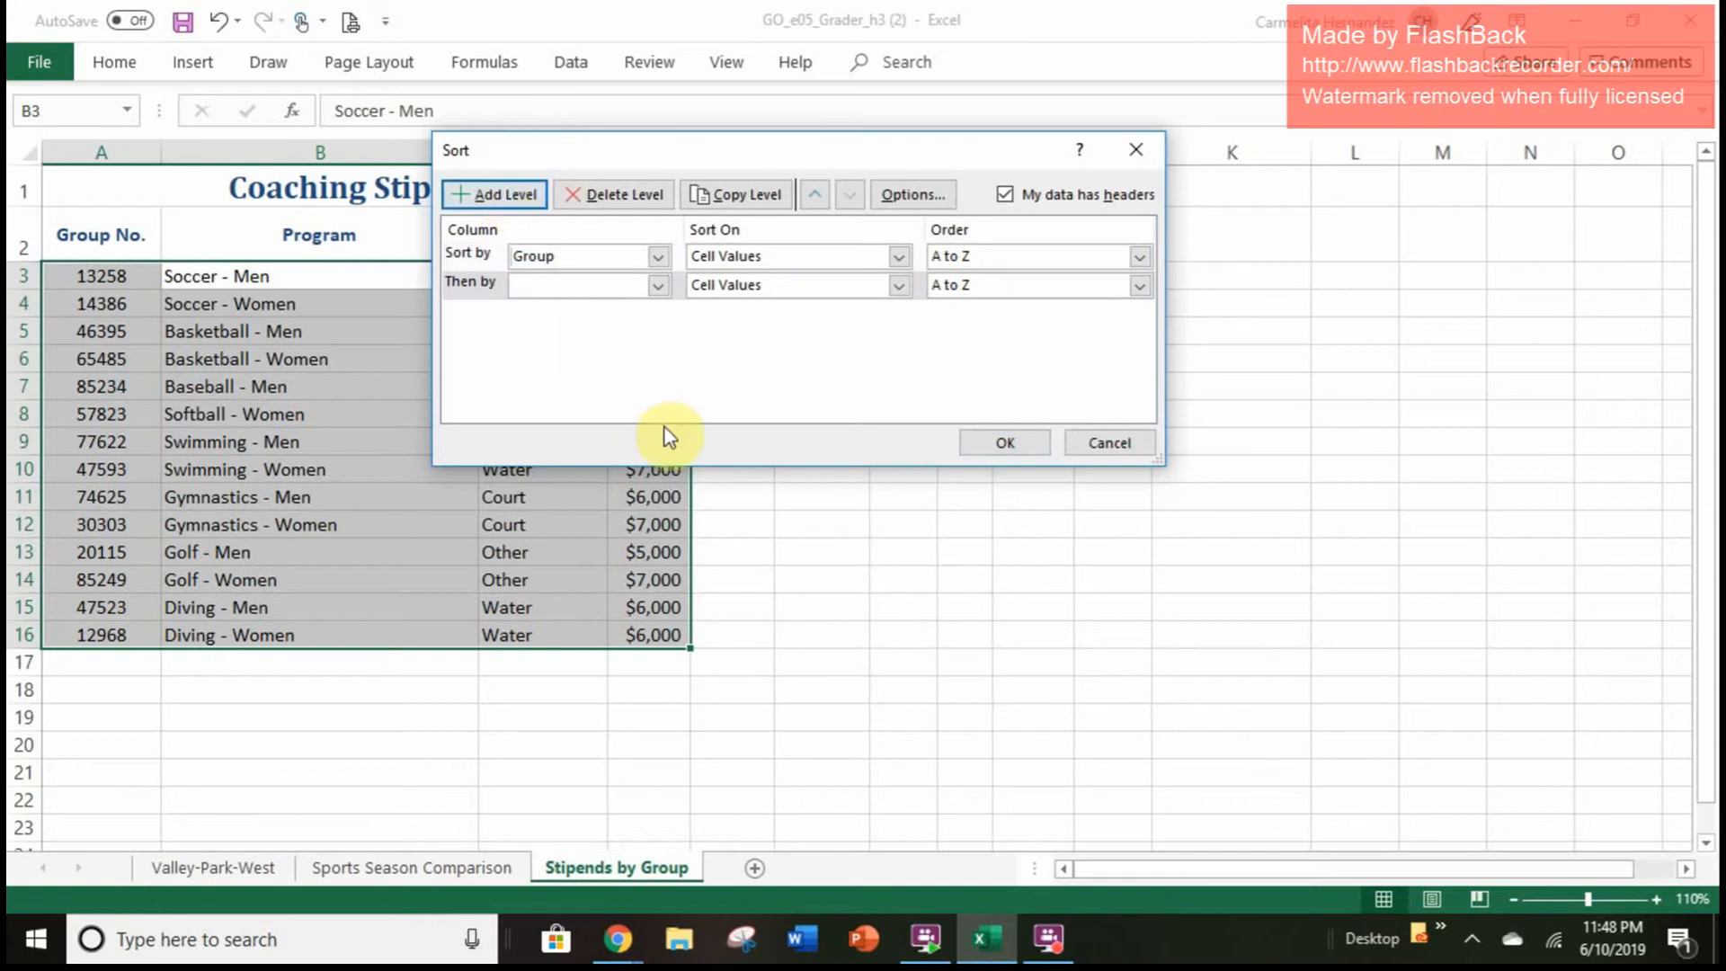
pyautogui.click(623, 285)
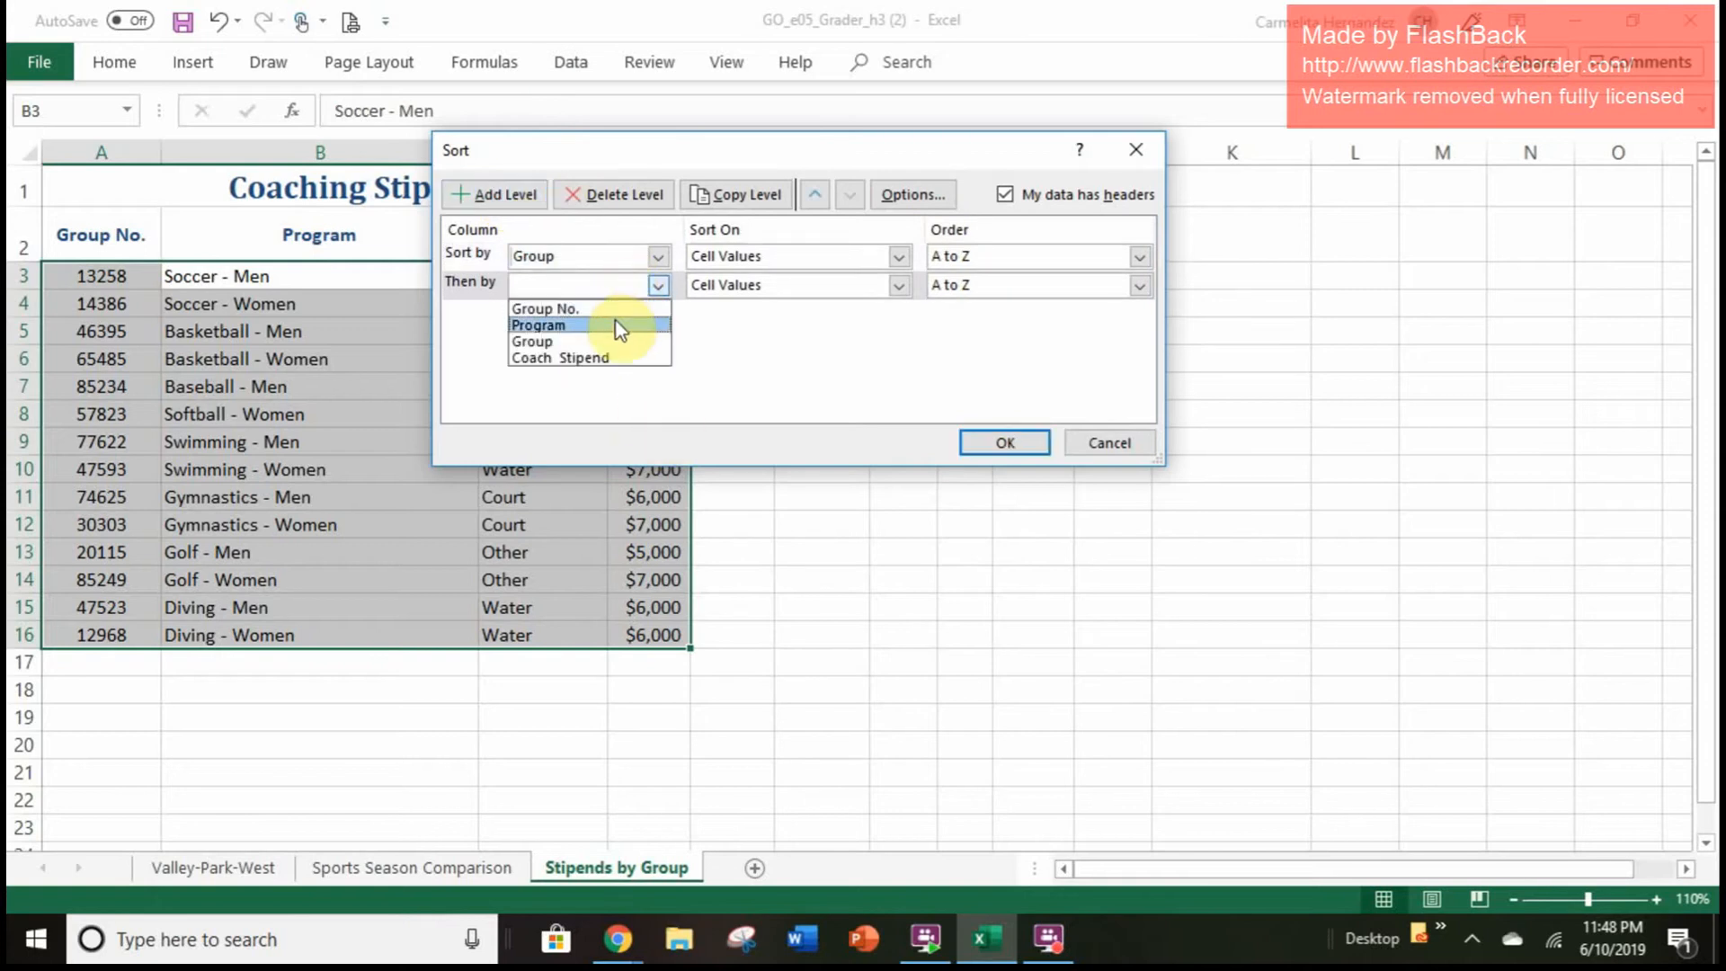
pyautogui.click(605, 358)
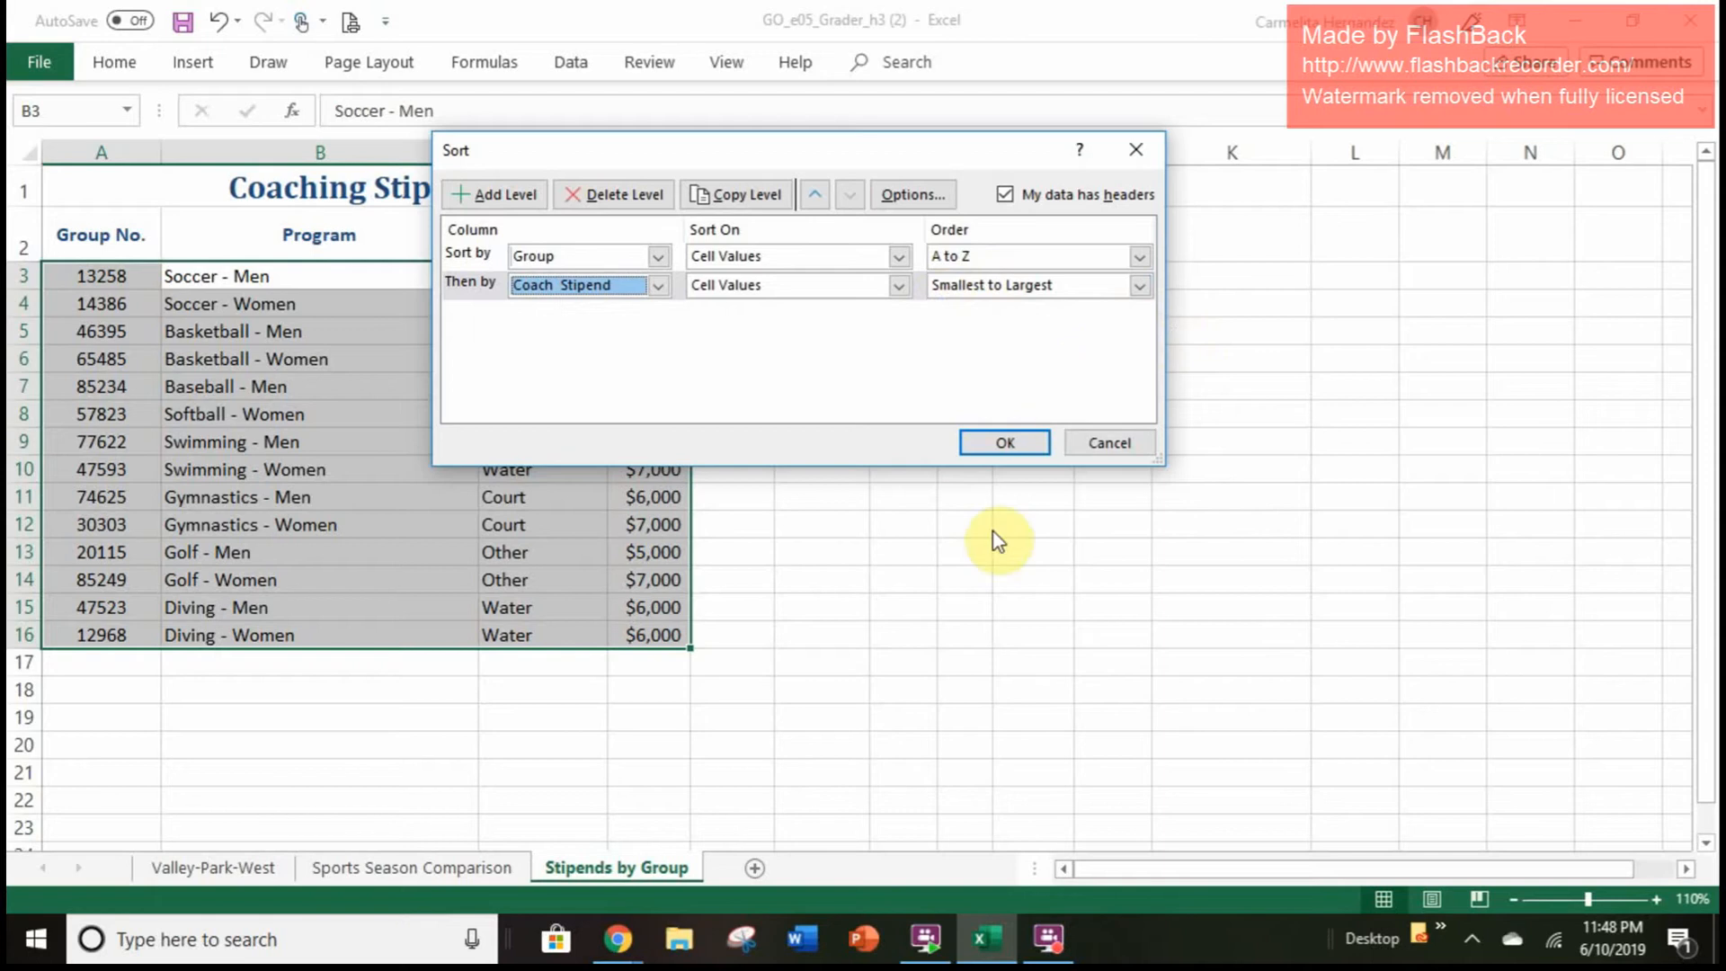
pyautogui.click(1005, 442)
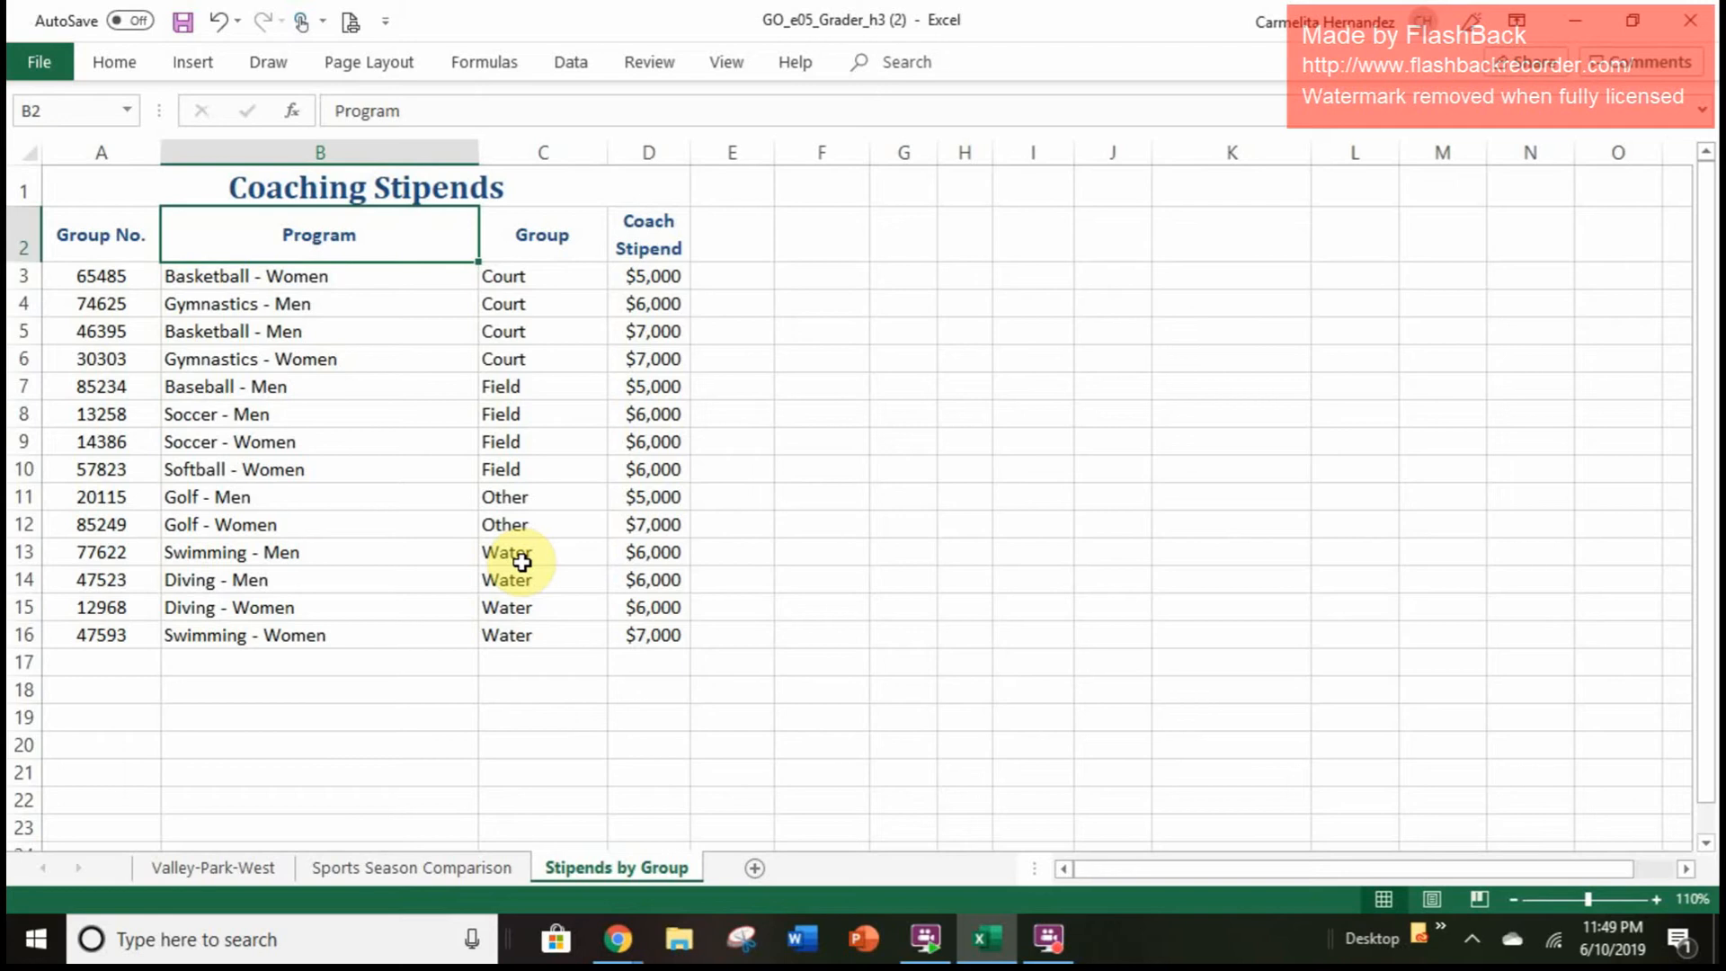
# Step: Add Sum subtotals of Coach Stipend at each change in Group, and collapse the outline to level 2
pyautogui.click(589, 70)
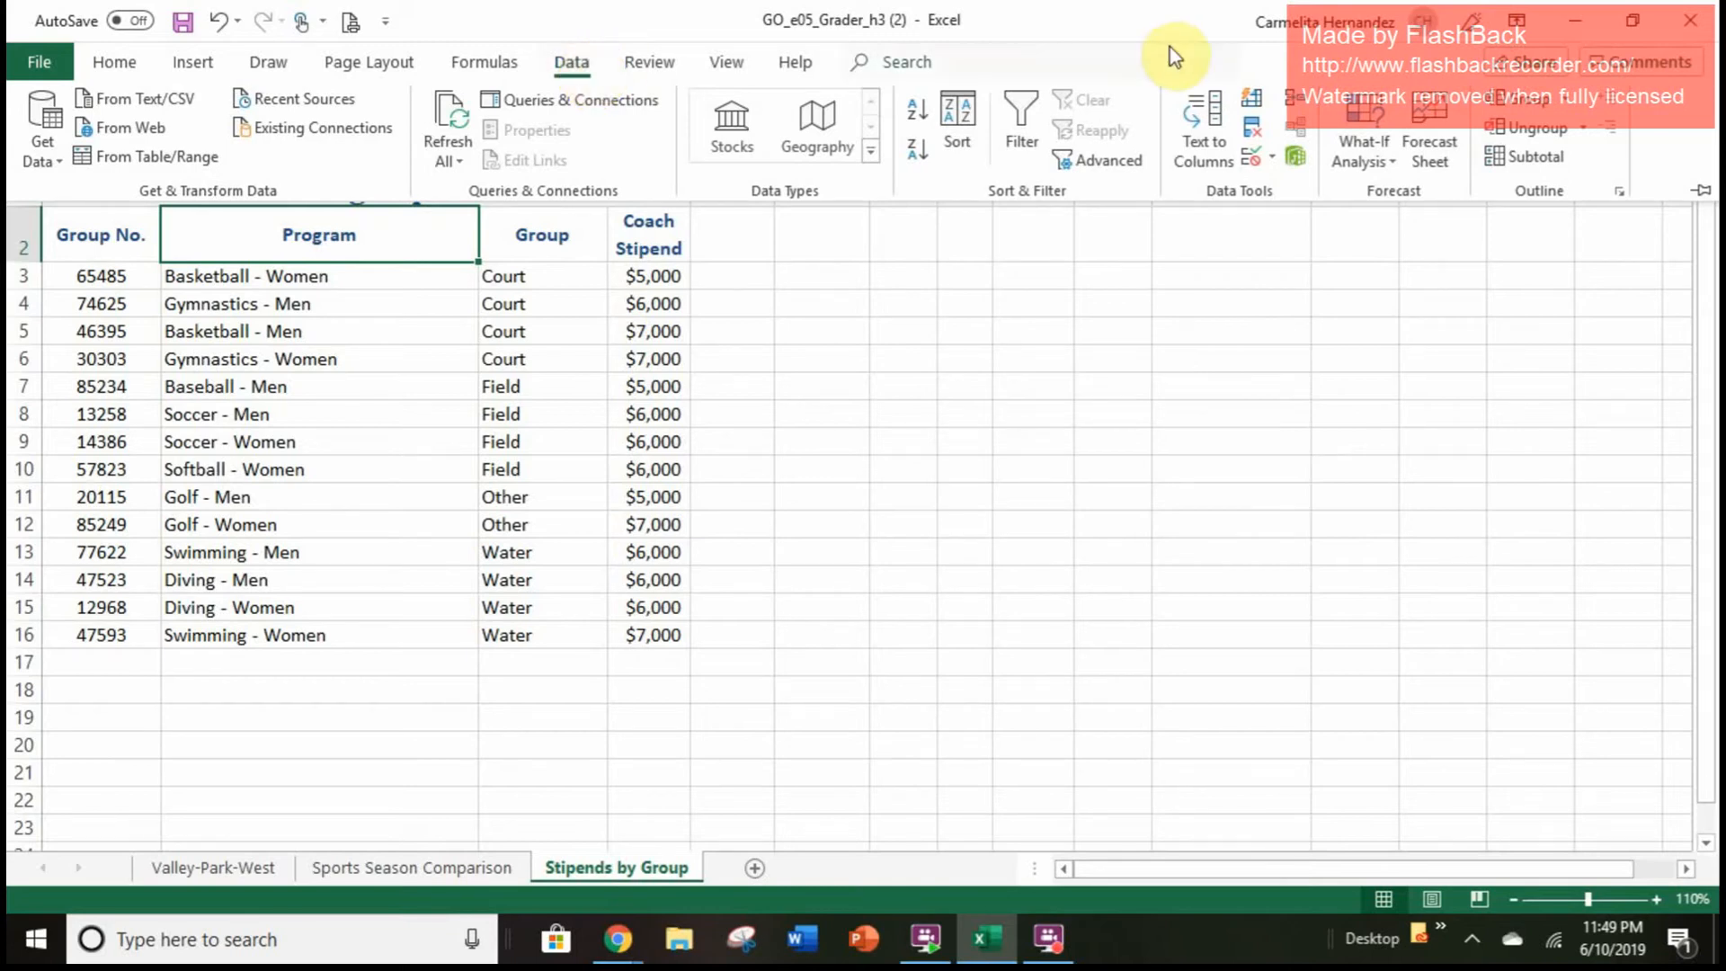
pyautogui.click(1530, 160)
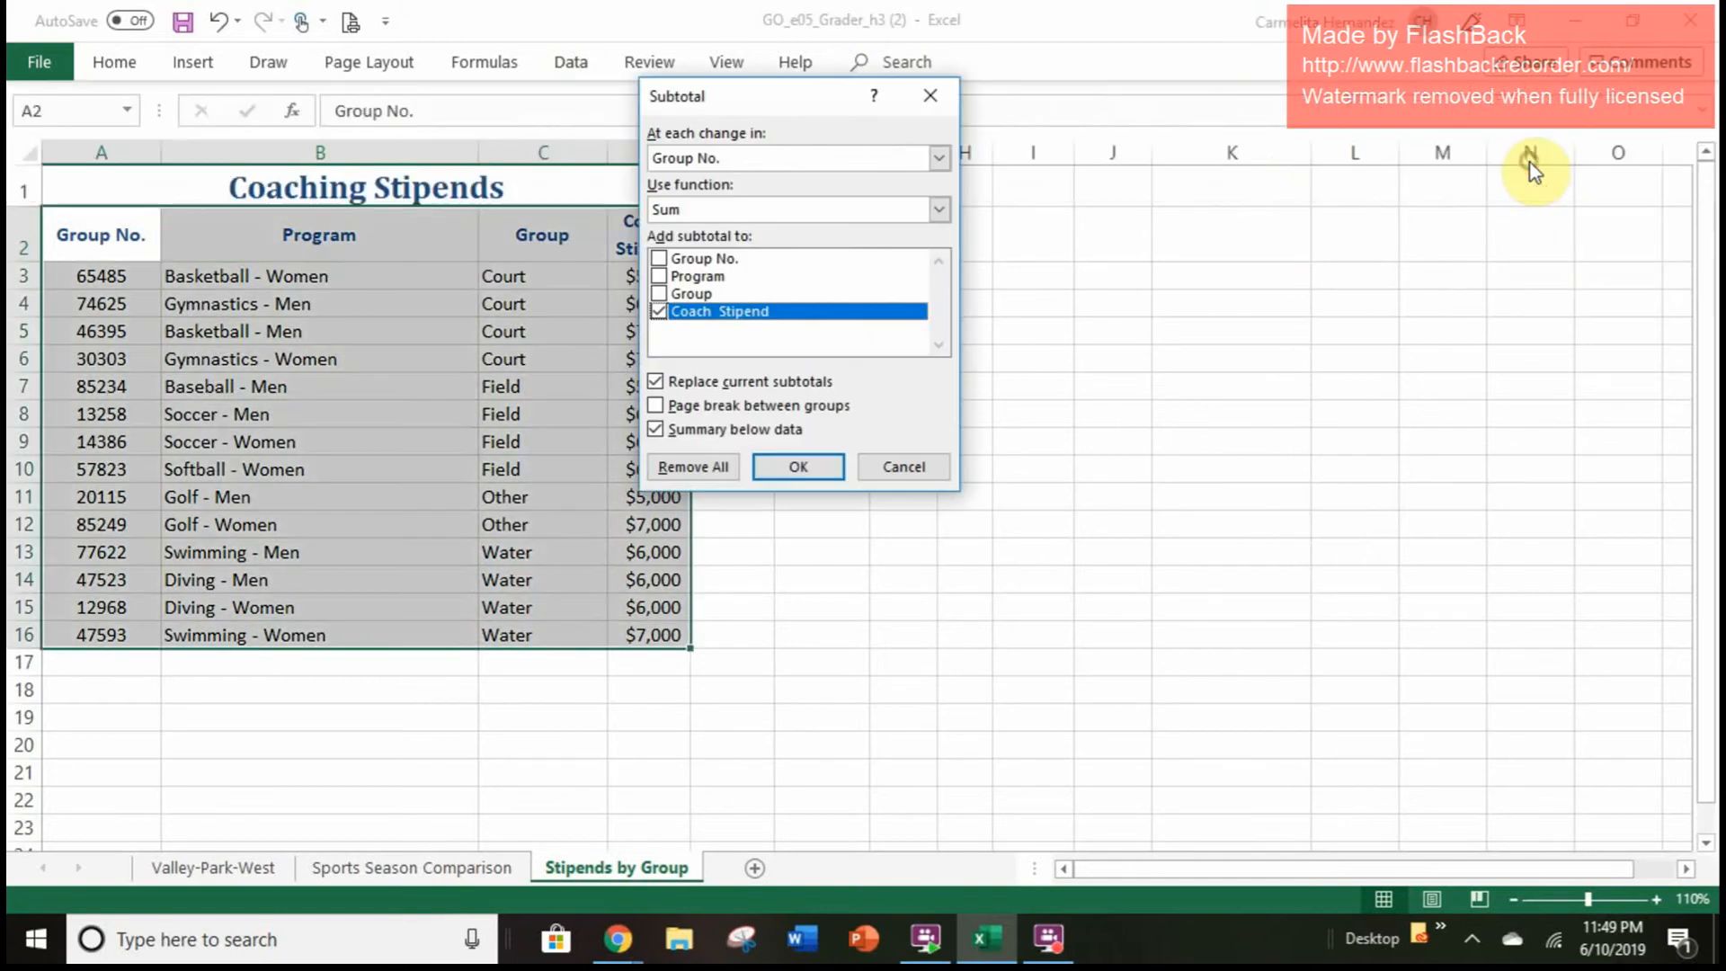
pyautogui.click(763, 157)
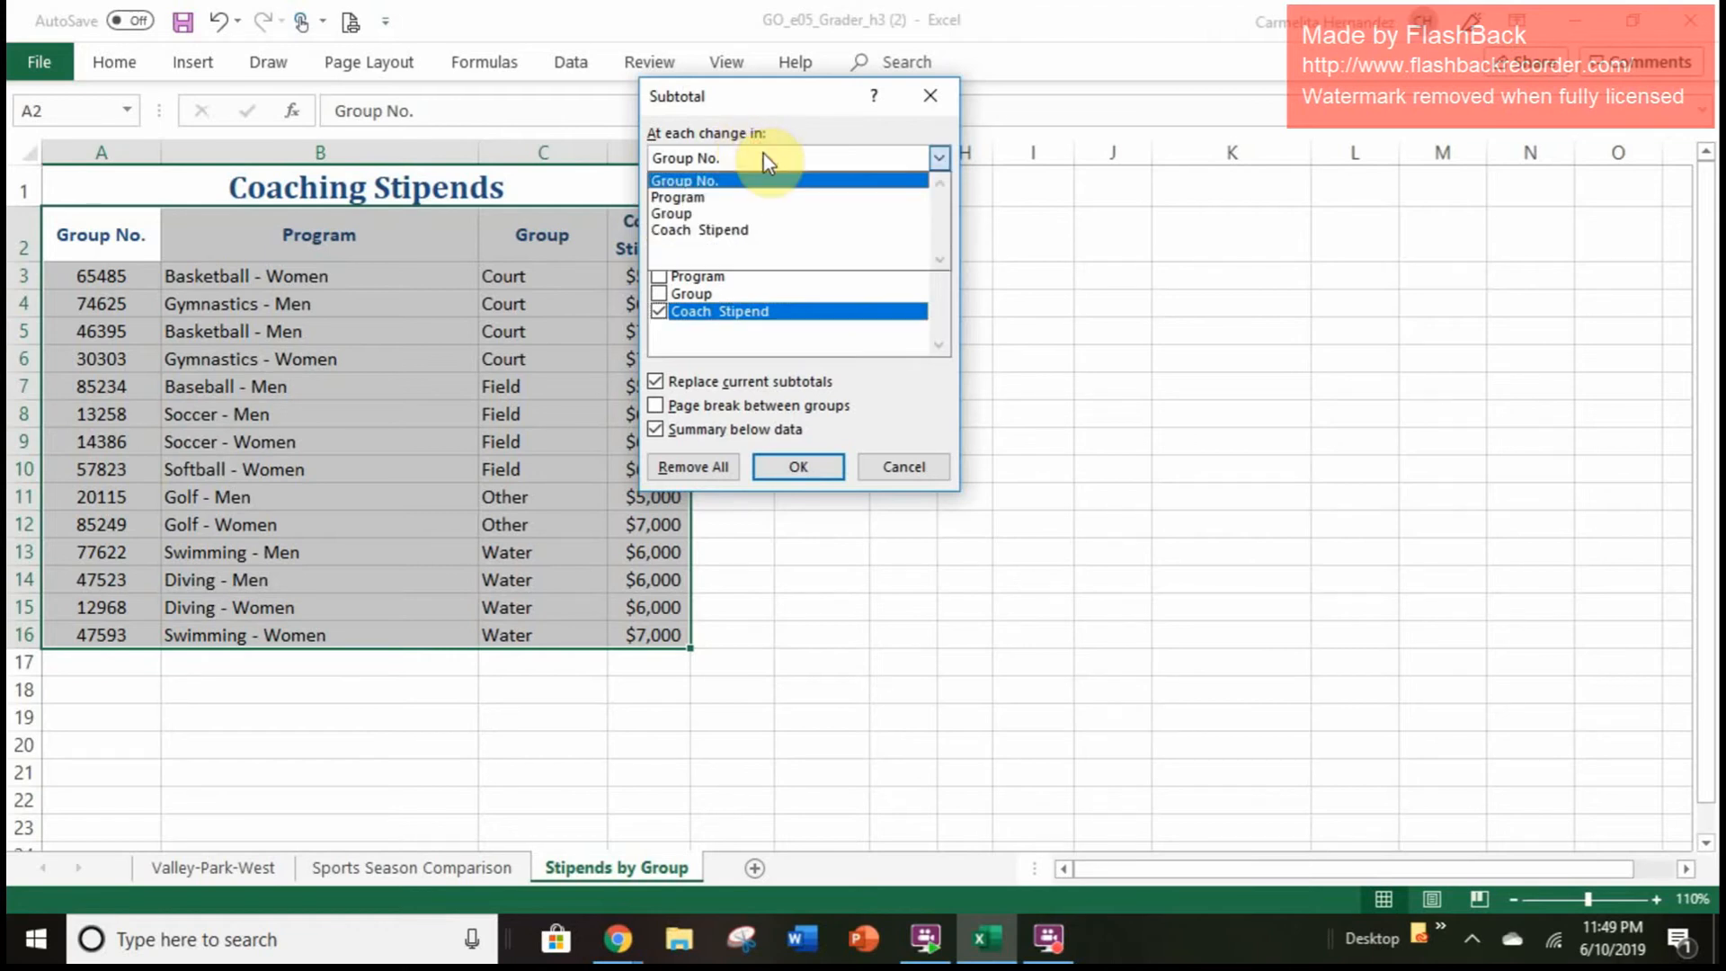
pyautogui.click(756, 213)
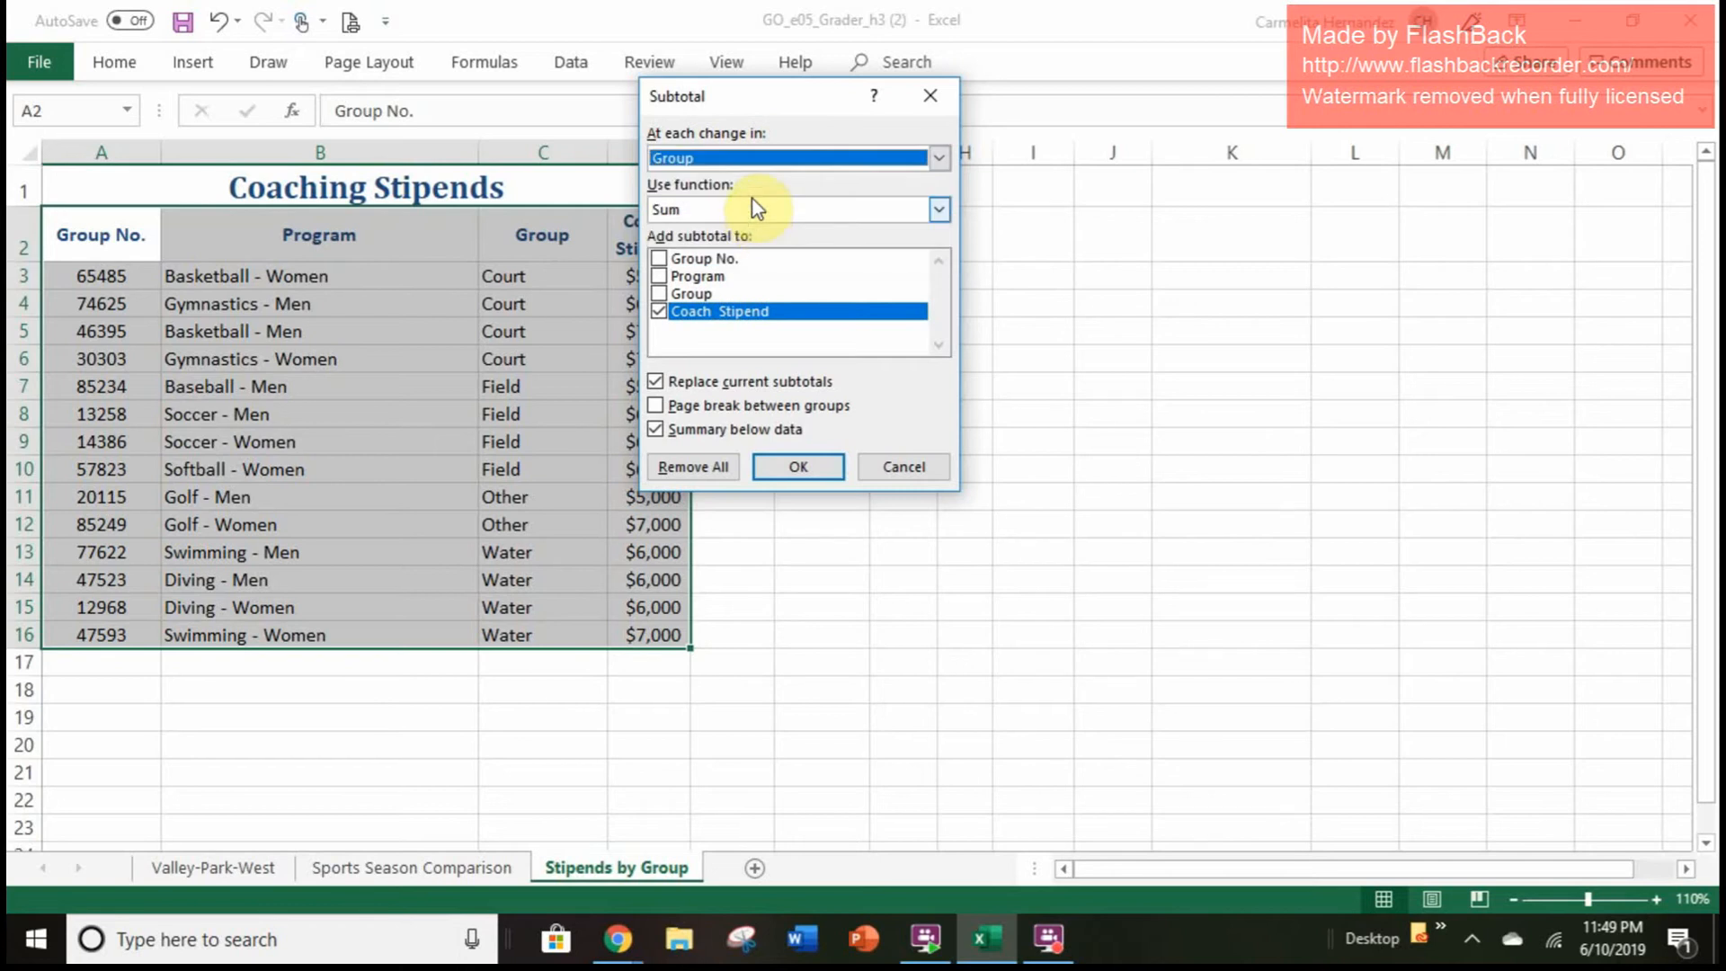
pyautogui.click(750, 162)
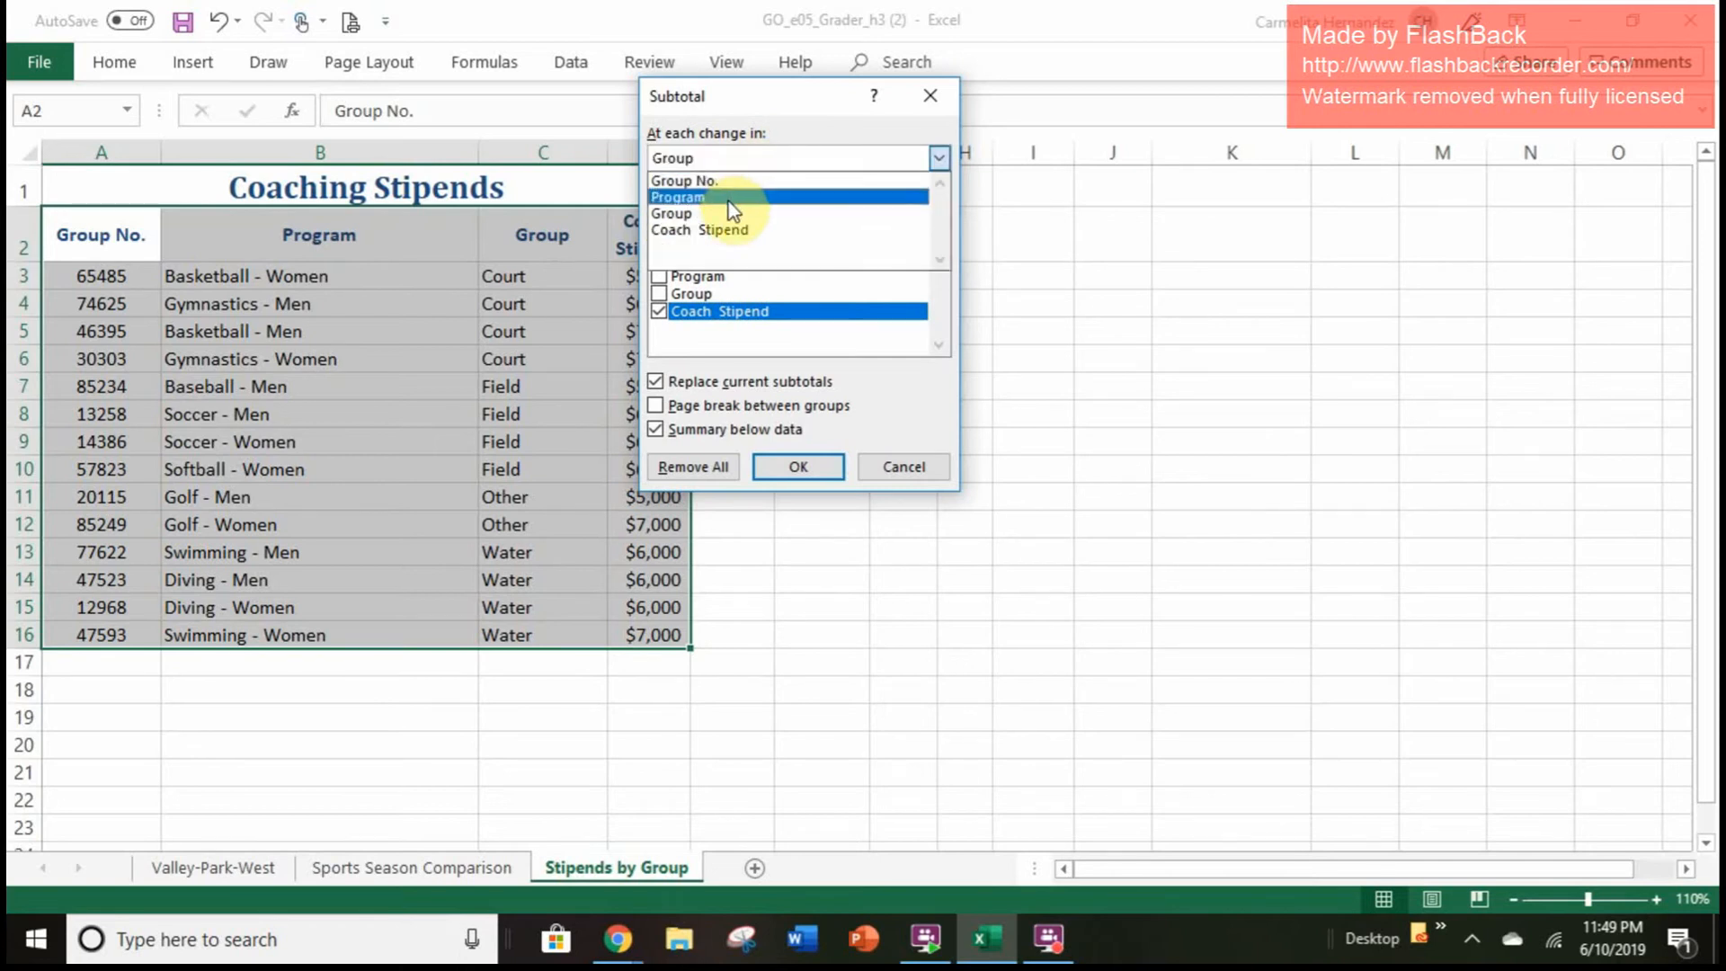
pyautogui.click(727, 213)
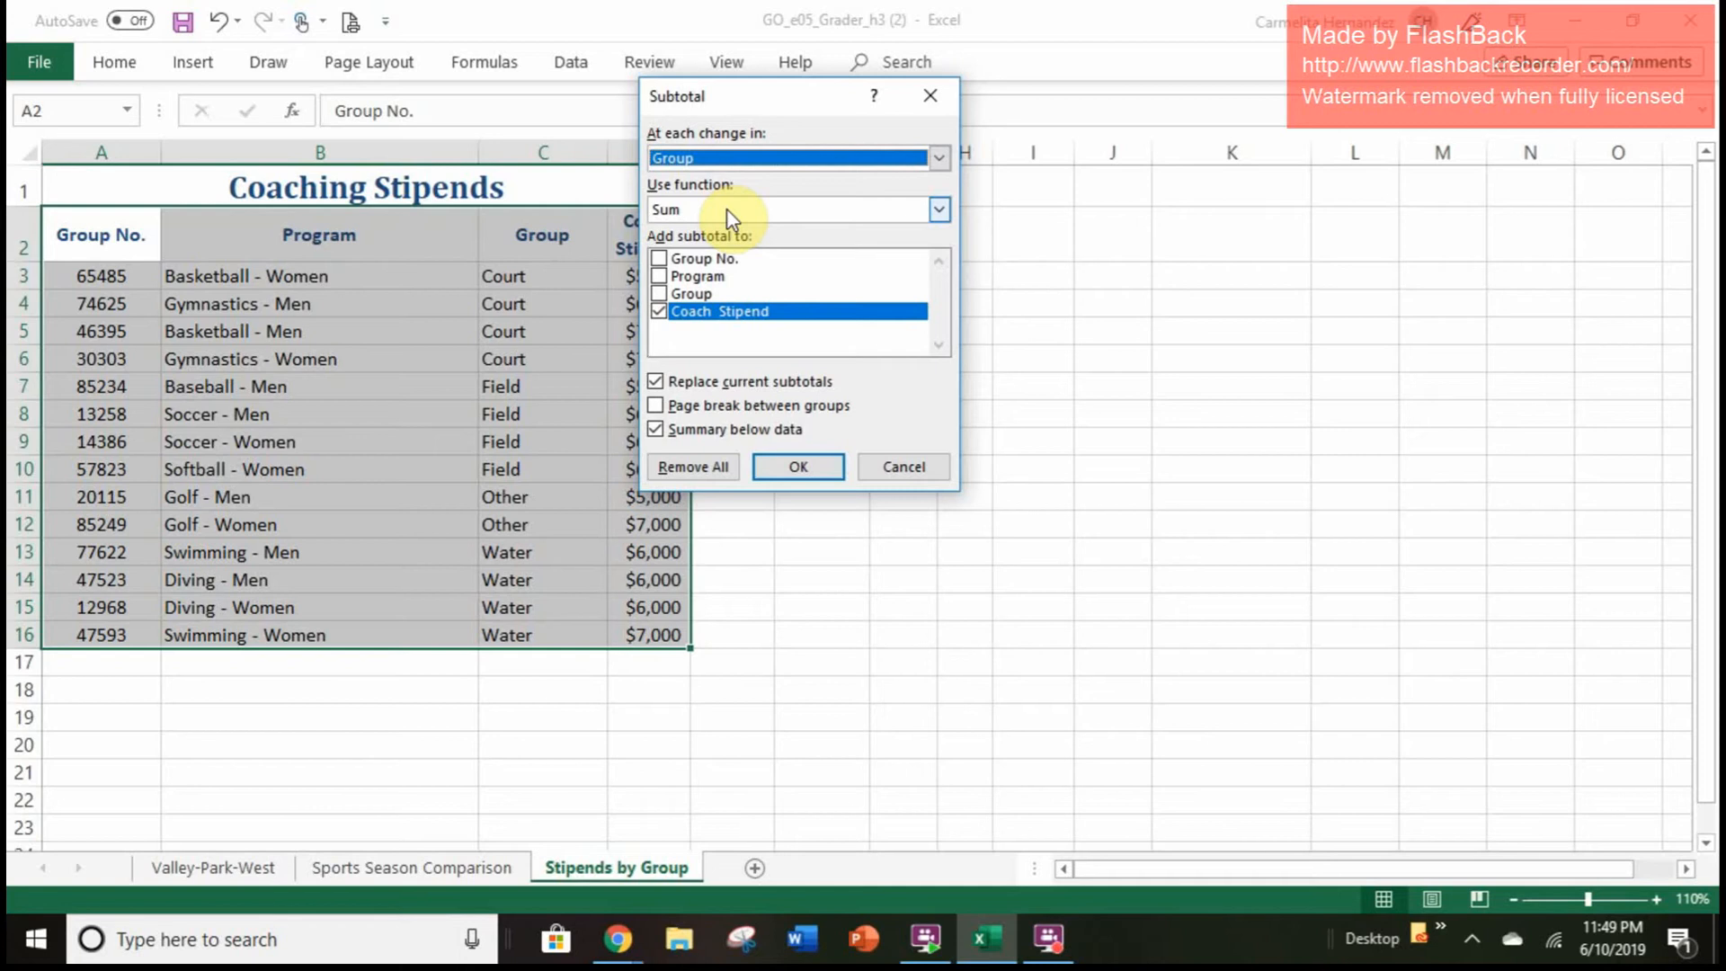
pyautogui.click(733, 212)
pyautogui.click(736, 208)
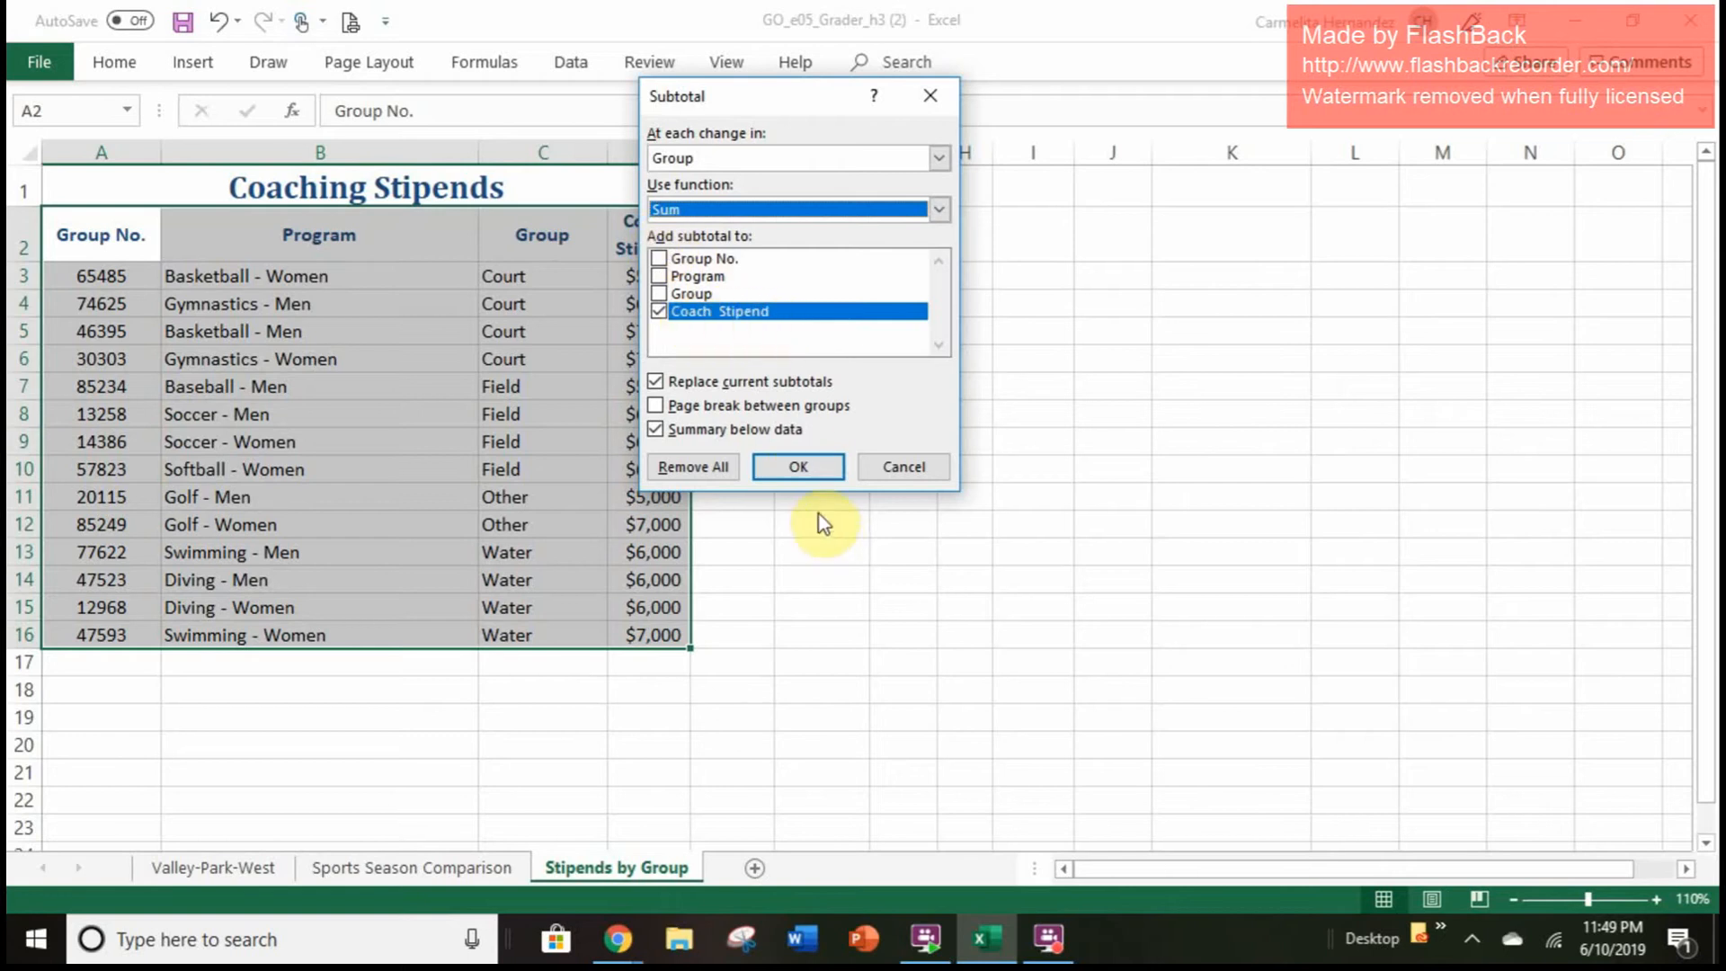
pyautogui.click(798, 467)
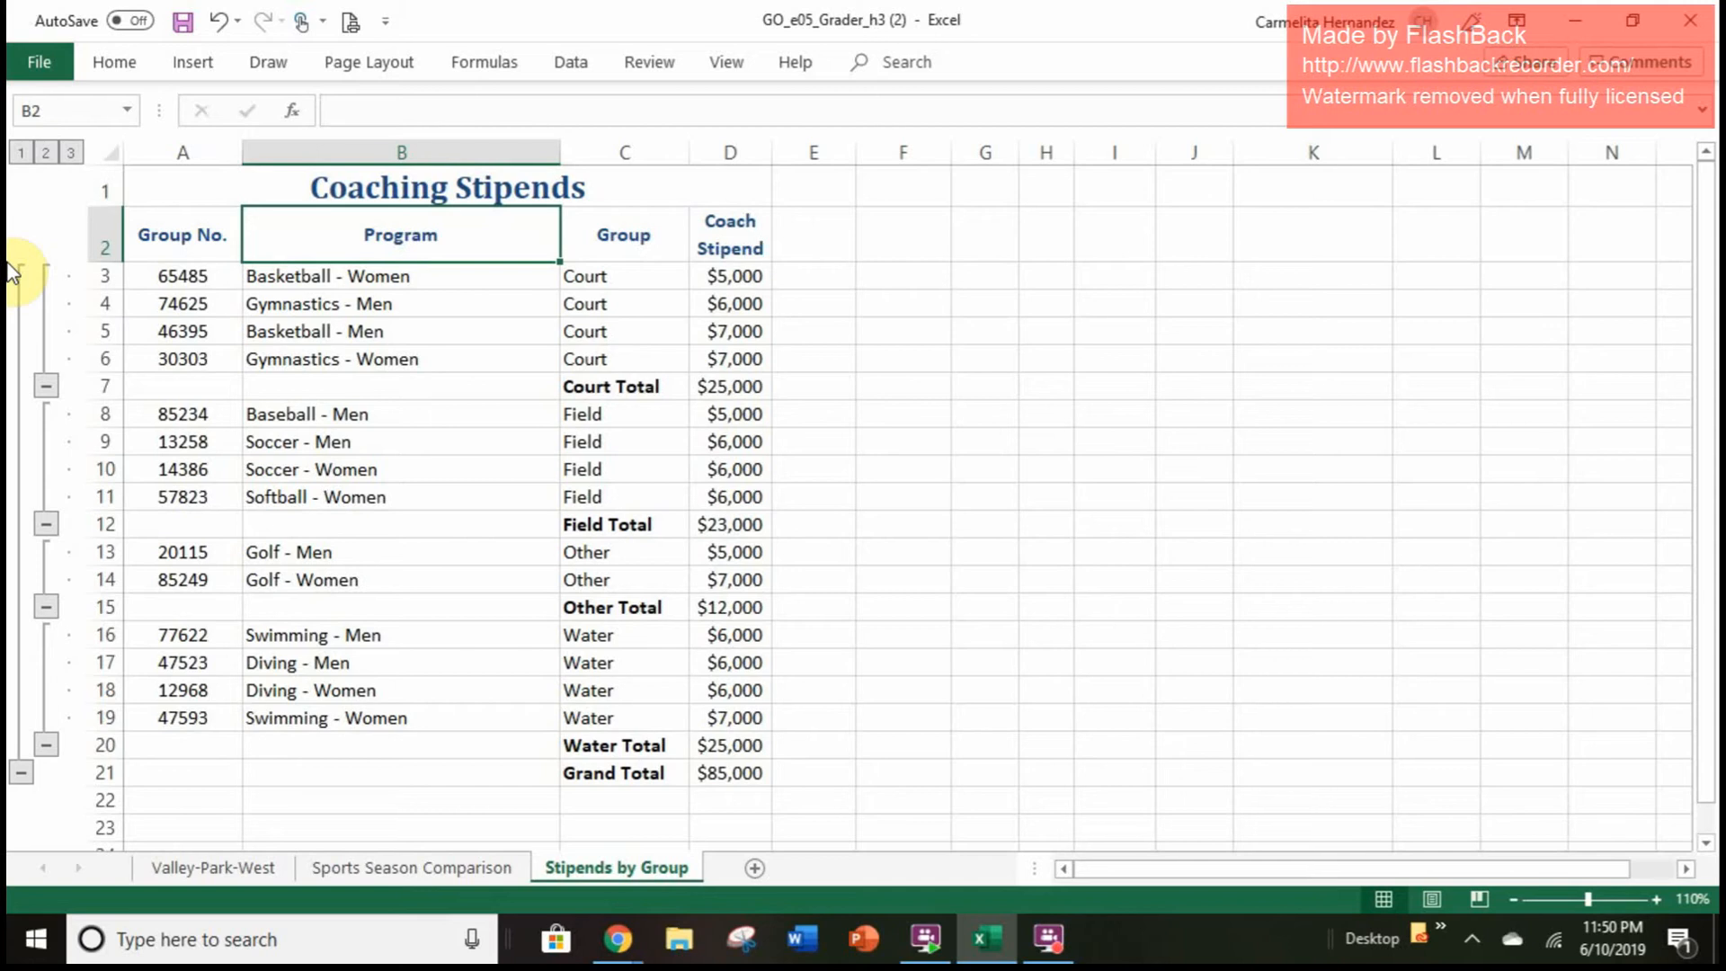
pyautogui.click(45, 154)
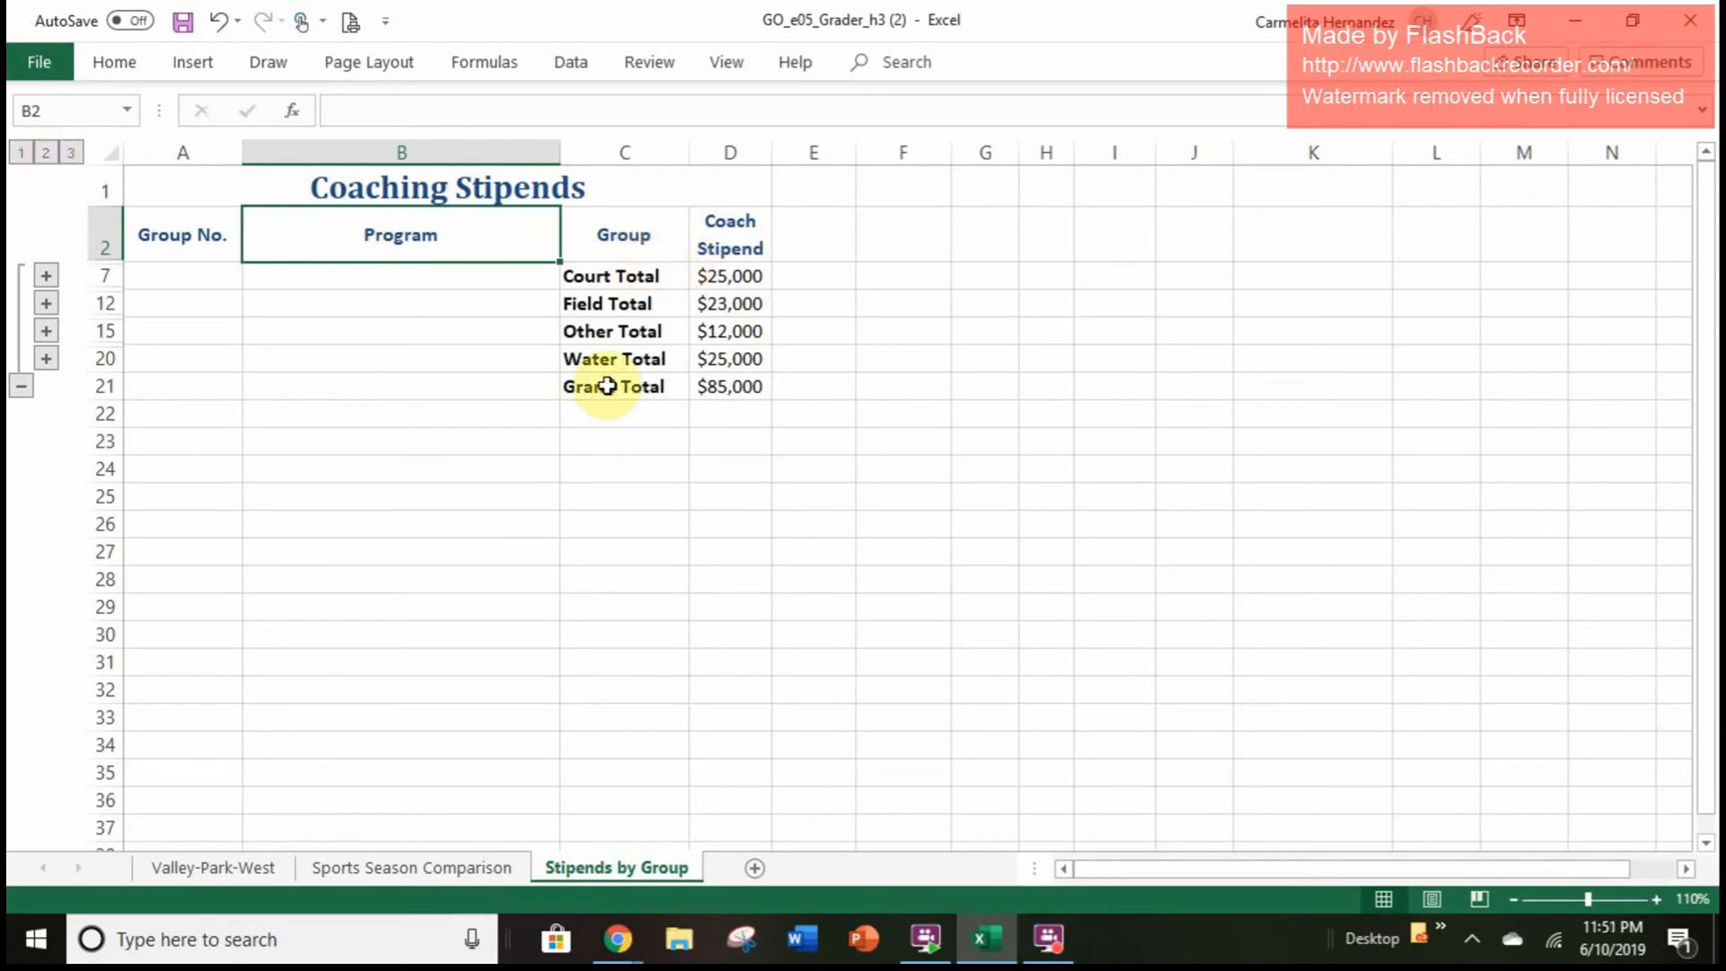
# Step: AutoFit the widths of columns C and D, the Group and Coach Stipend columns
pyautogui.click(630, 157)
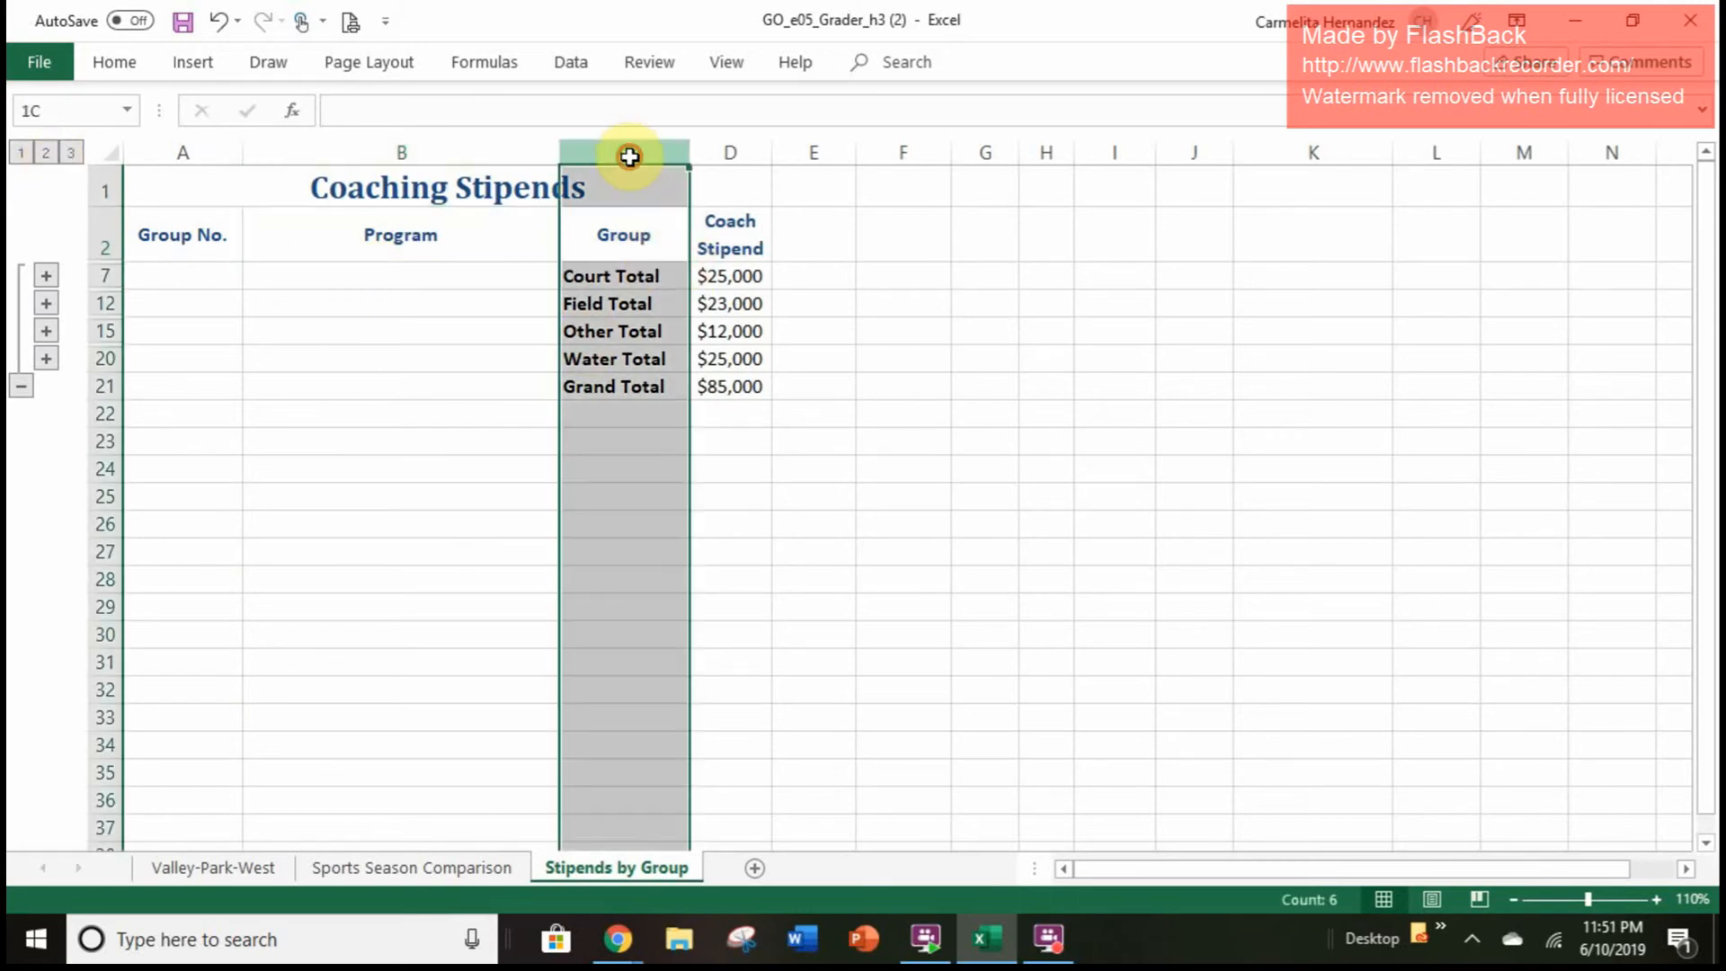
pyautogui.moveTo(630, 157); pyautogui.dragTo(717, 149)
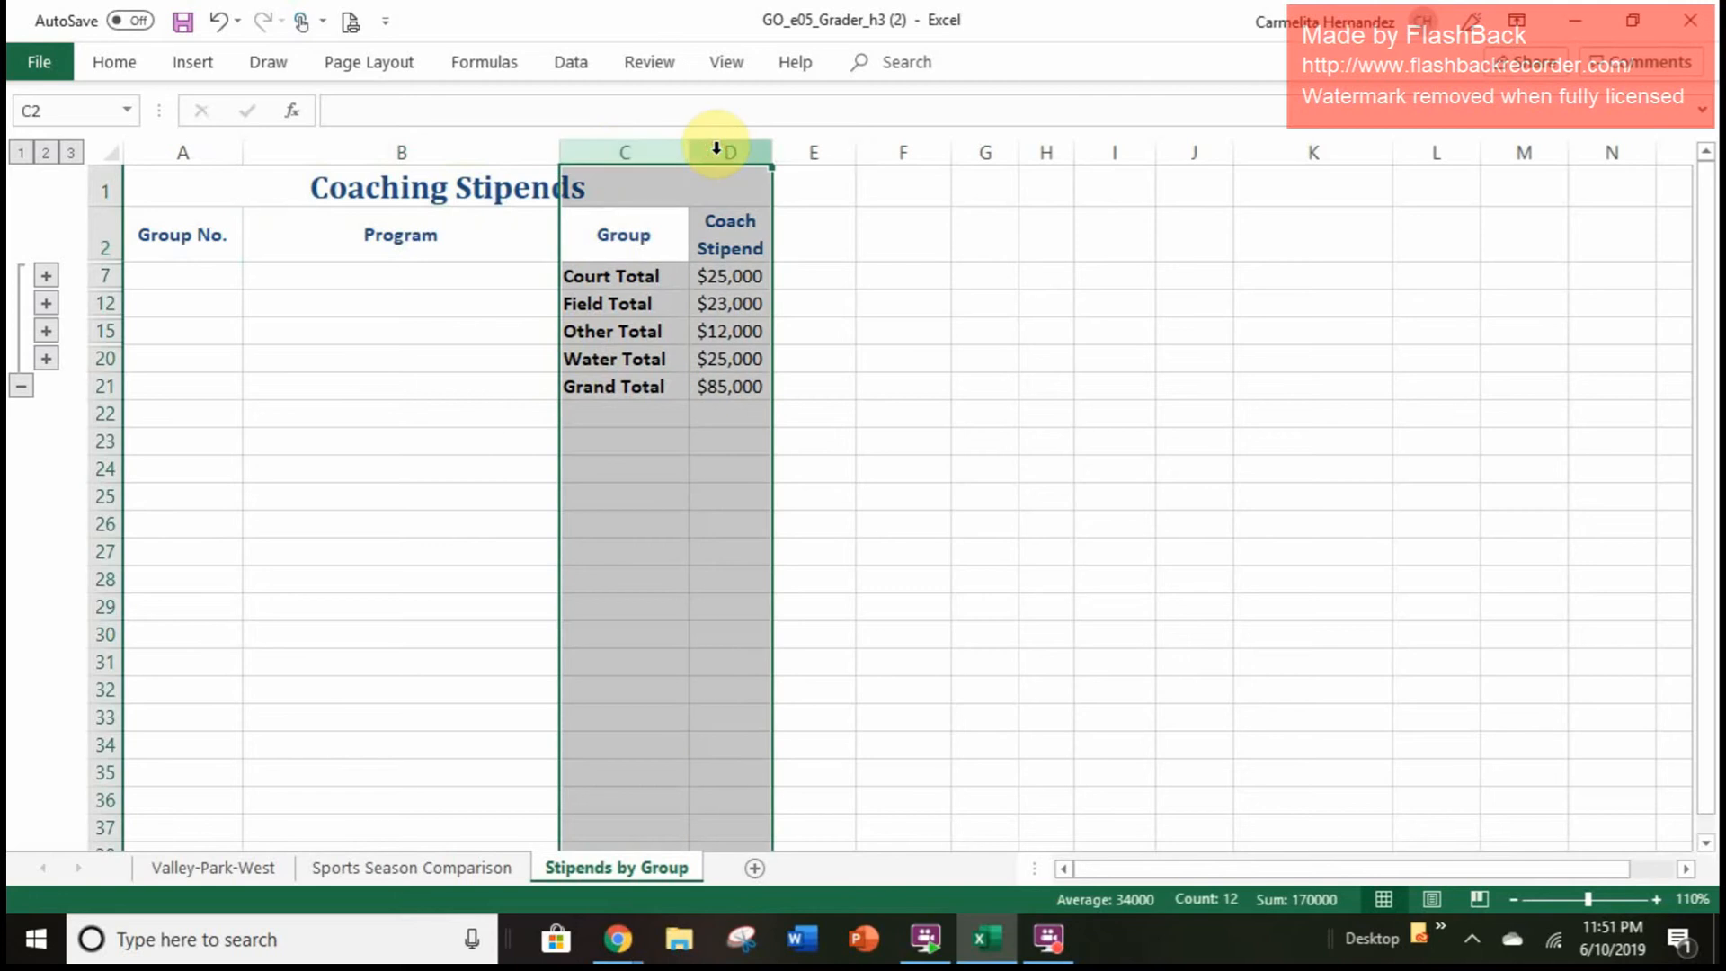
pyautogui.click(123, 70)
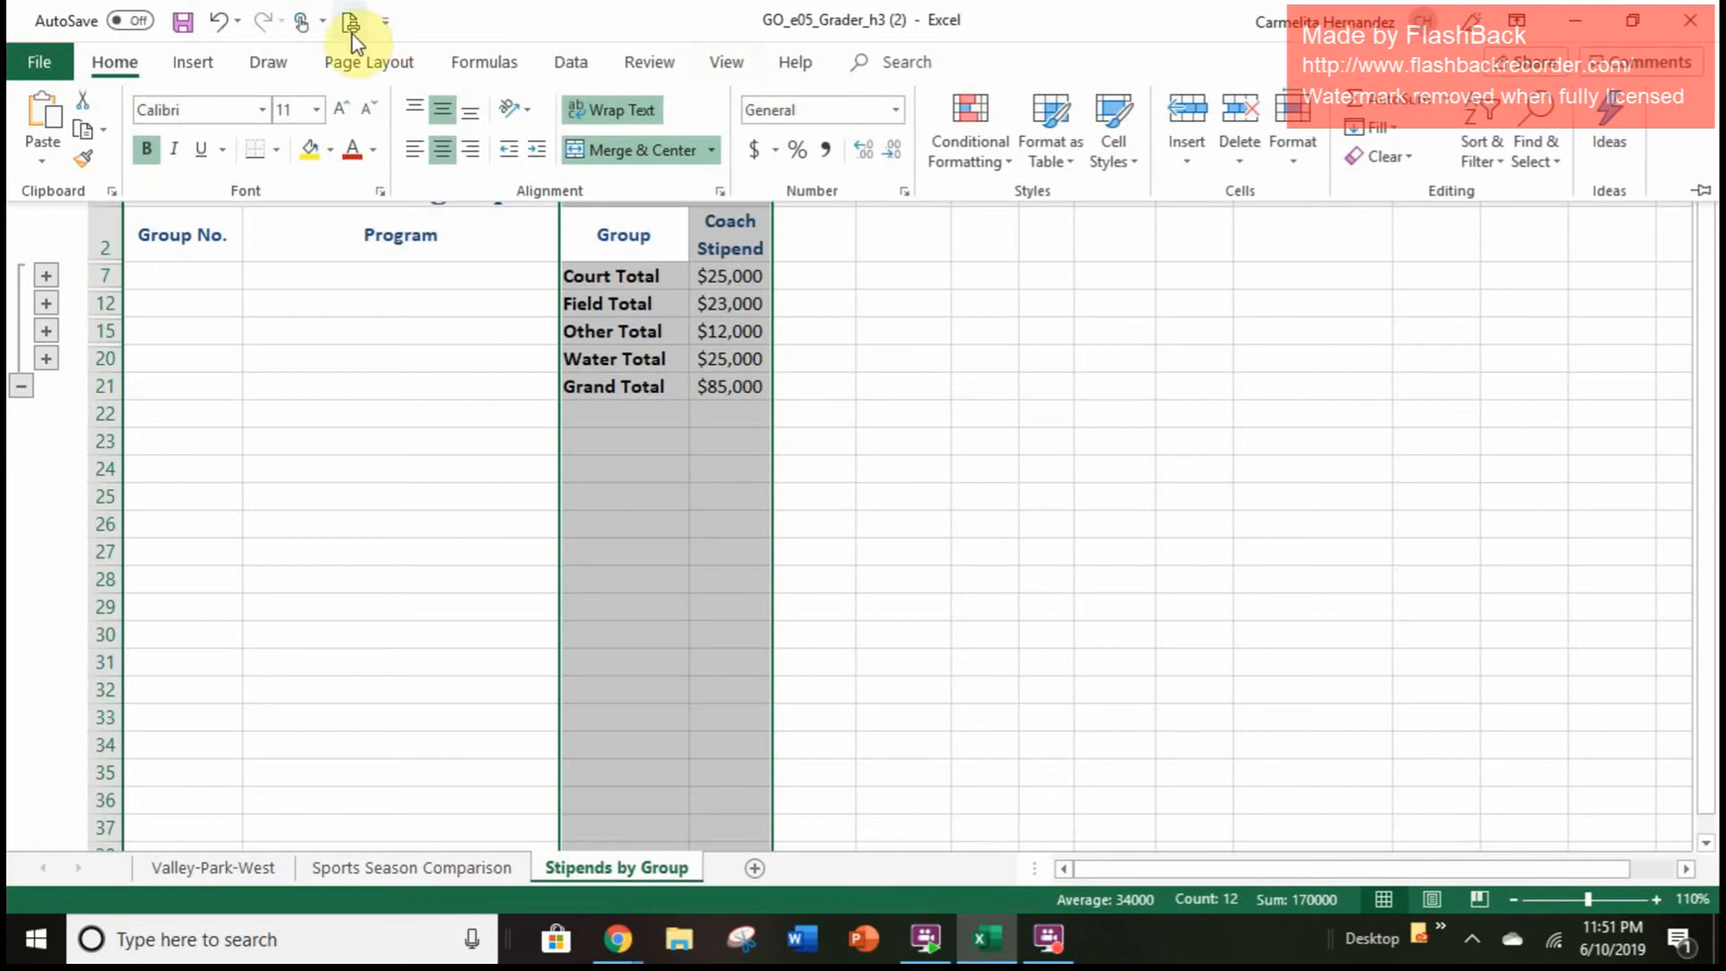
pyautogui.click(364, 62)
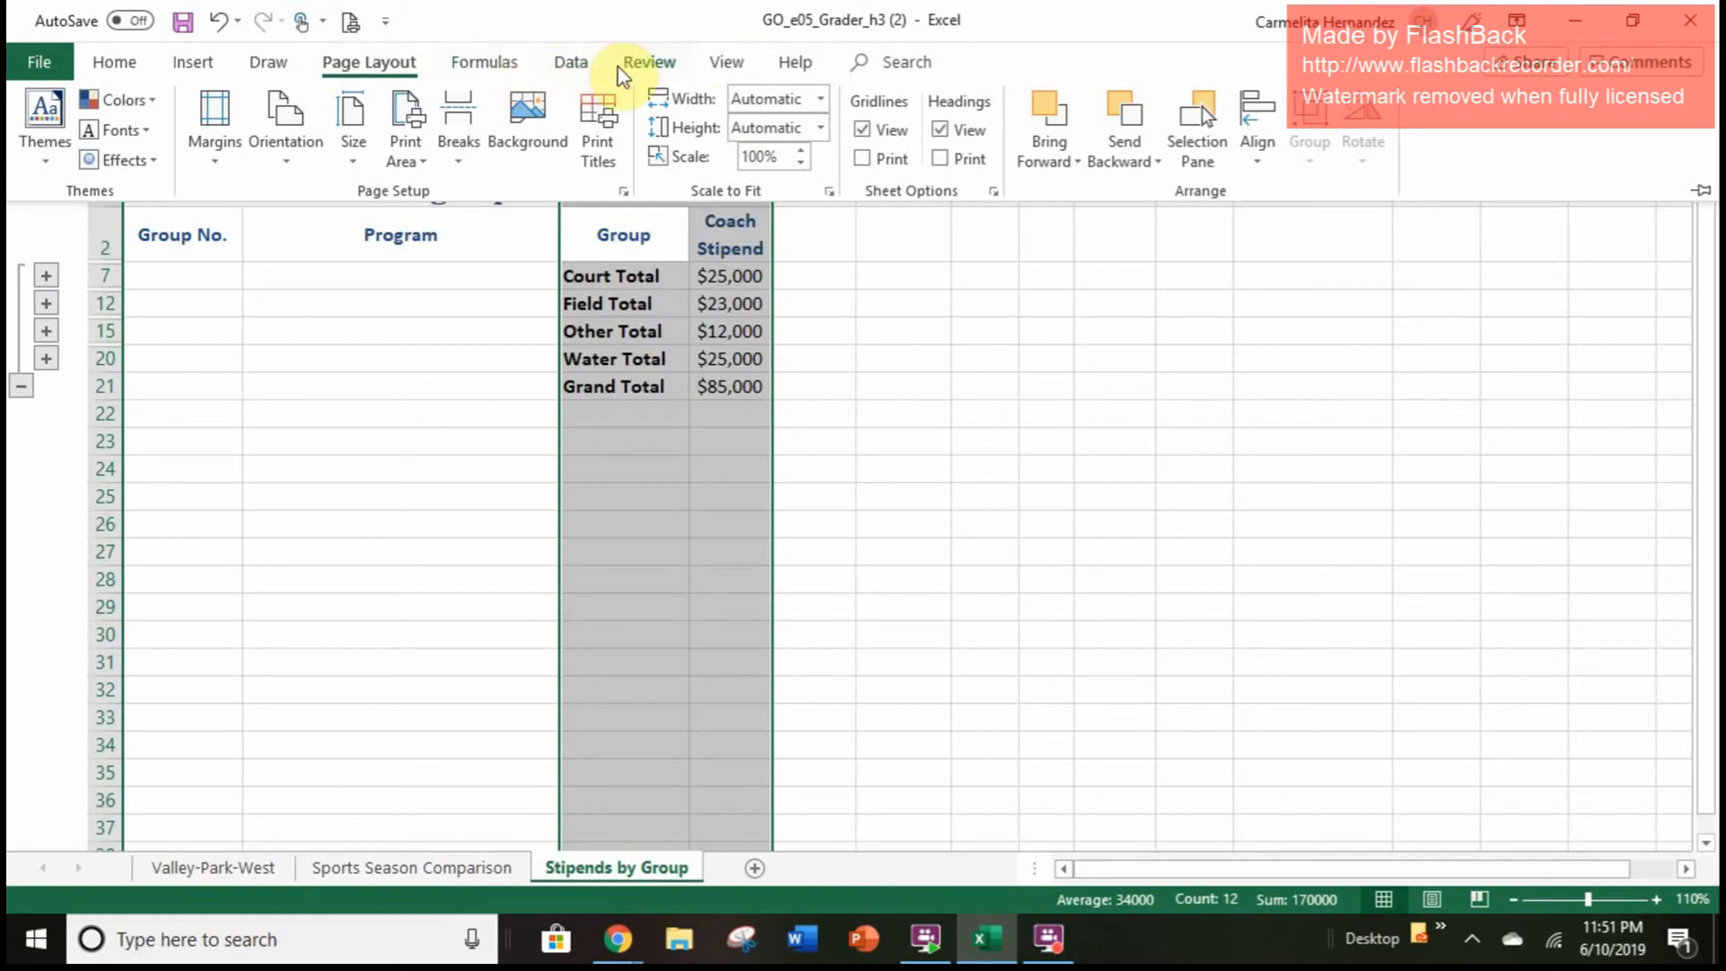
pyautogui.click(576, 65)
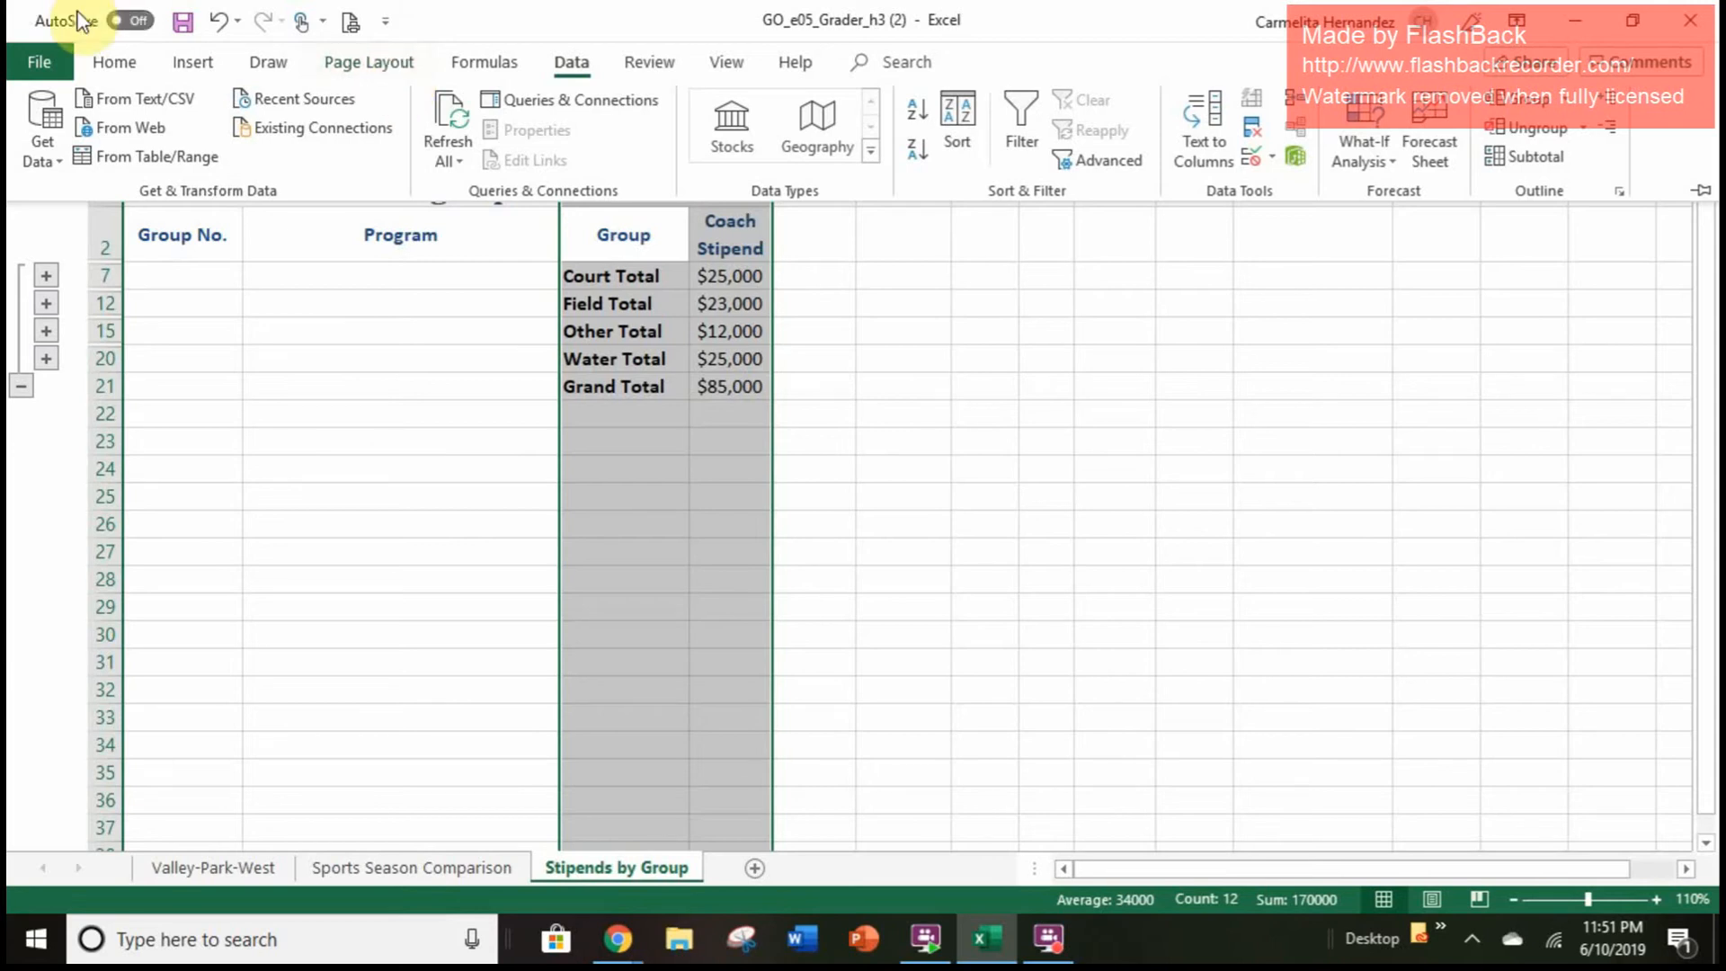
pyautogui.click(115, 63)
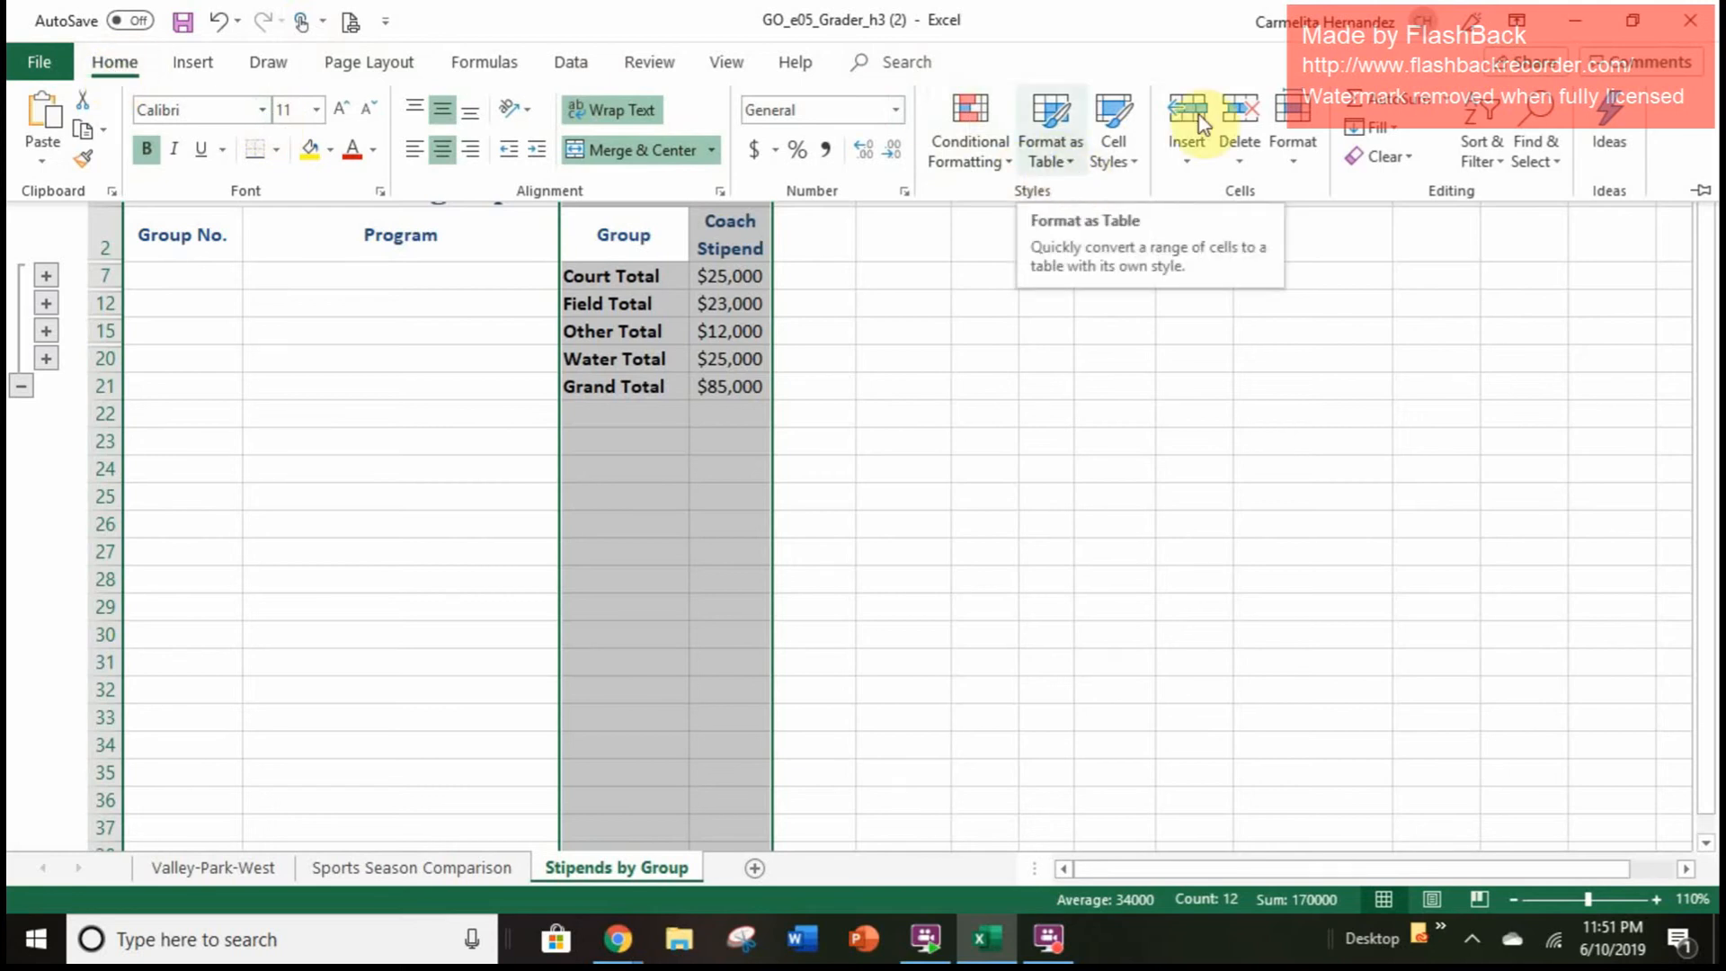
pyautogui.click(1312, 160)
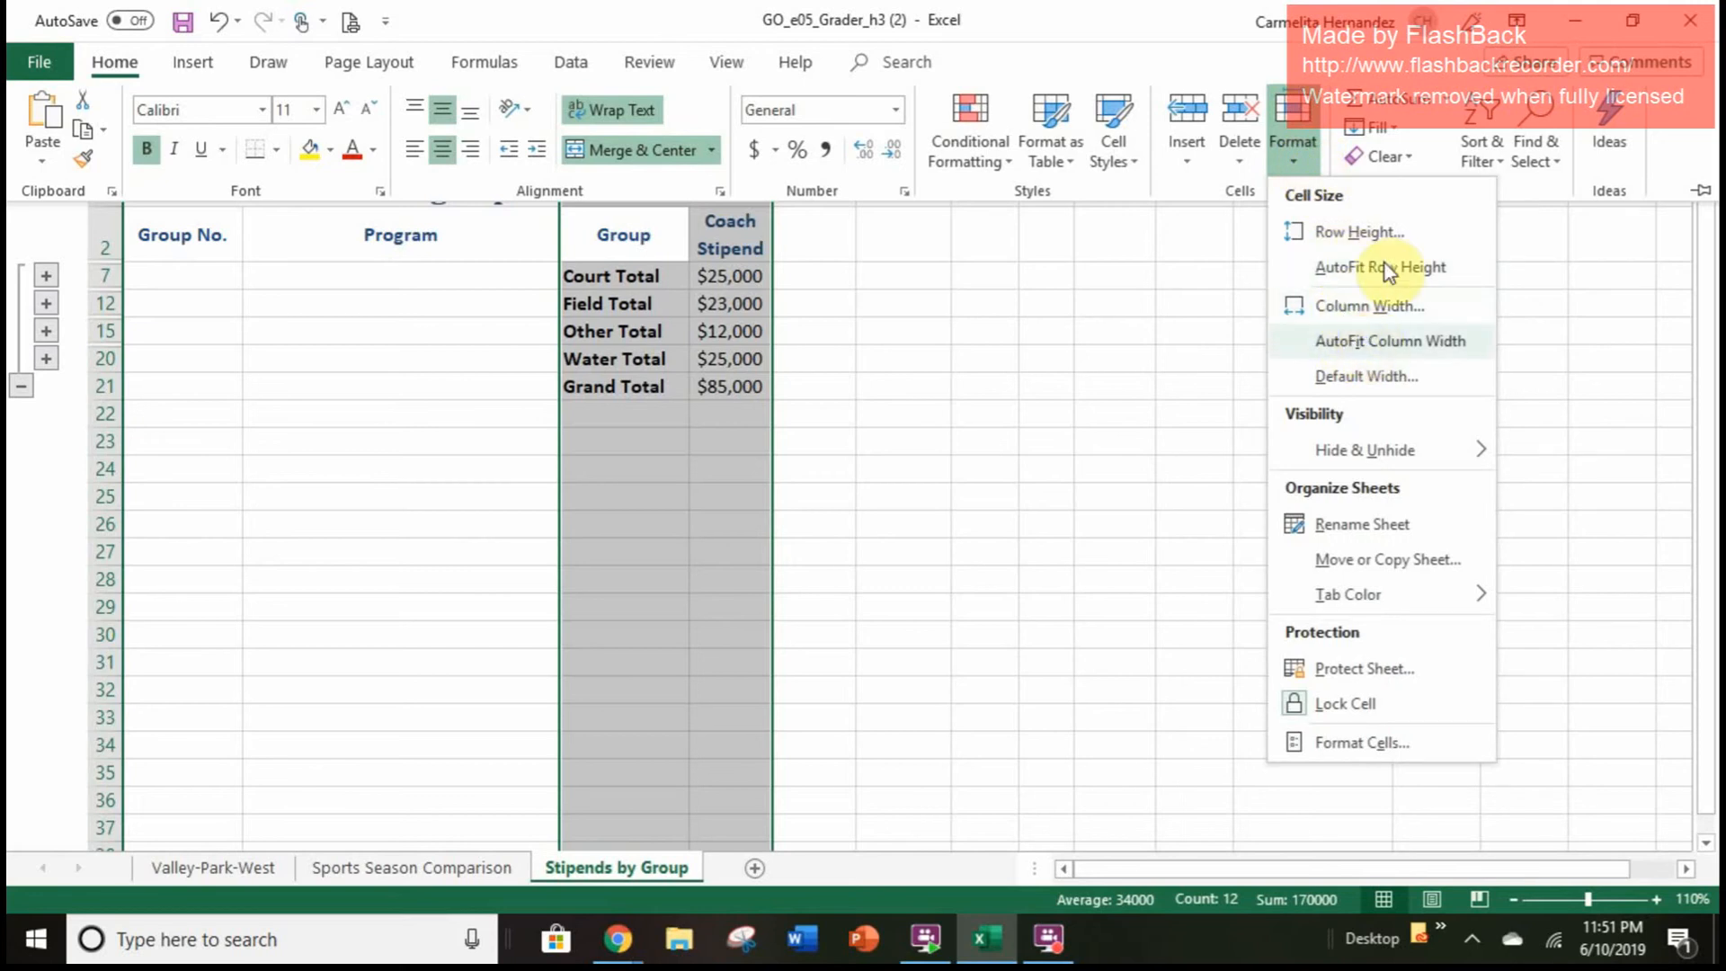
pyautogui.click(1381, 346)
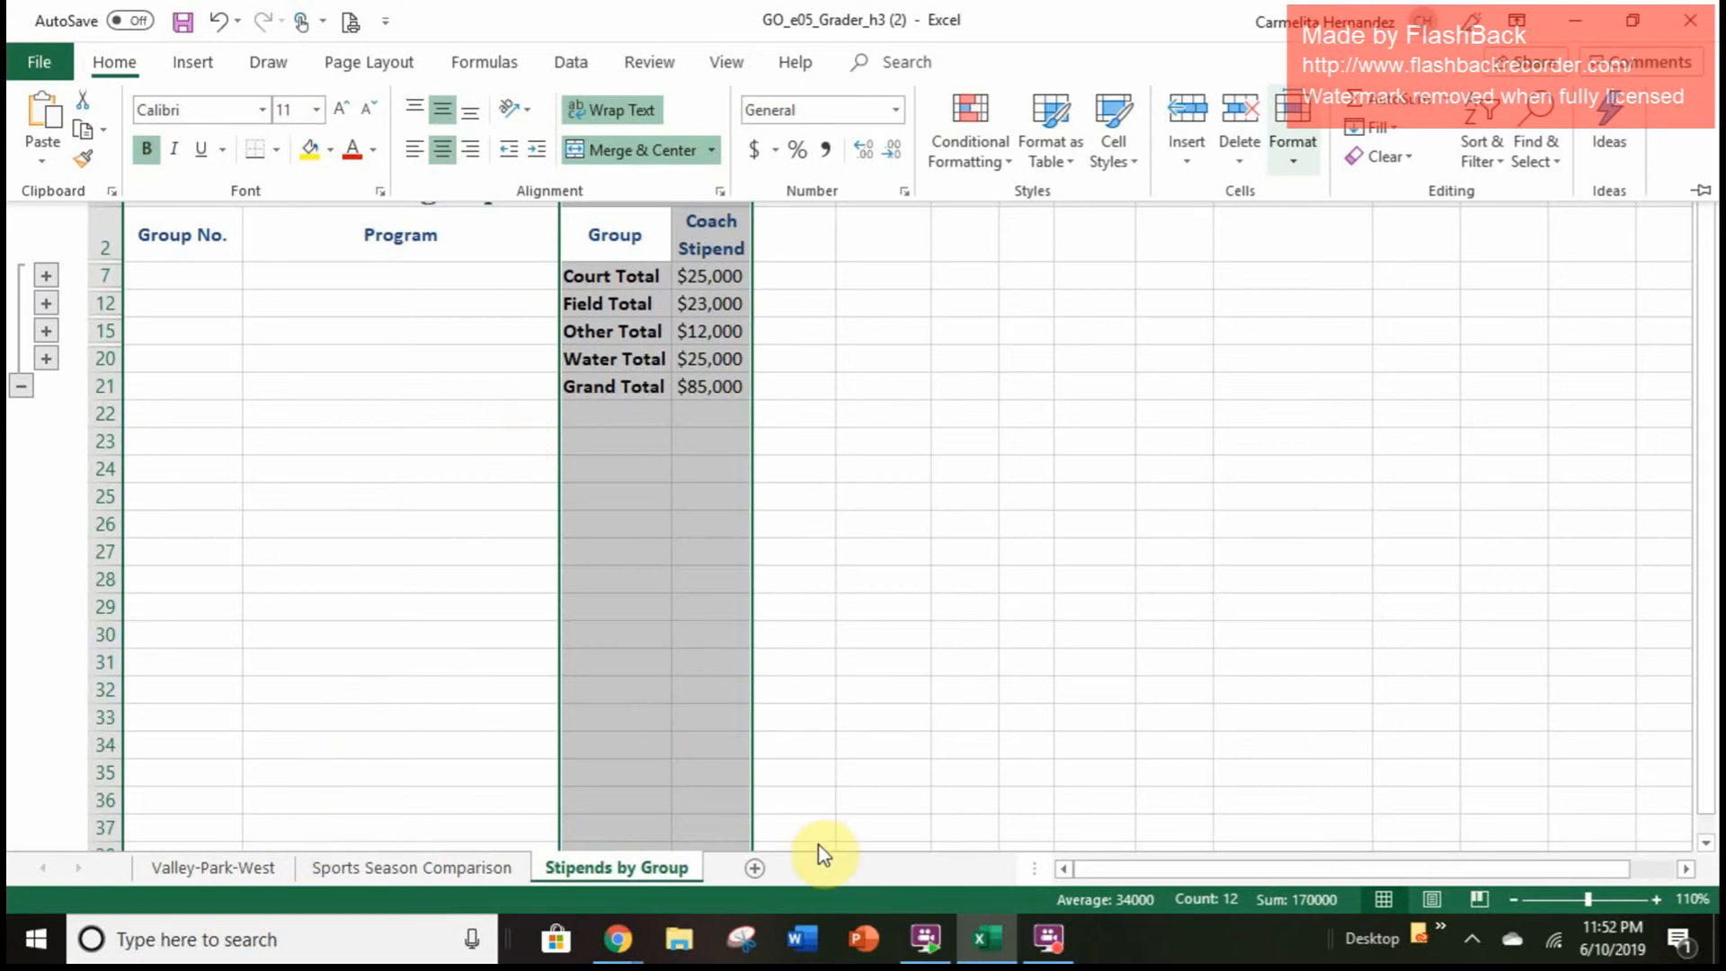
# Step: Collapse the ribbon and group the Stipends by Group, Sports Season Comparison and Valley-Park-West worksheets
pyautogui.hotkey('ctrl', 'F1')
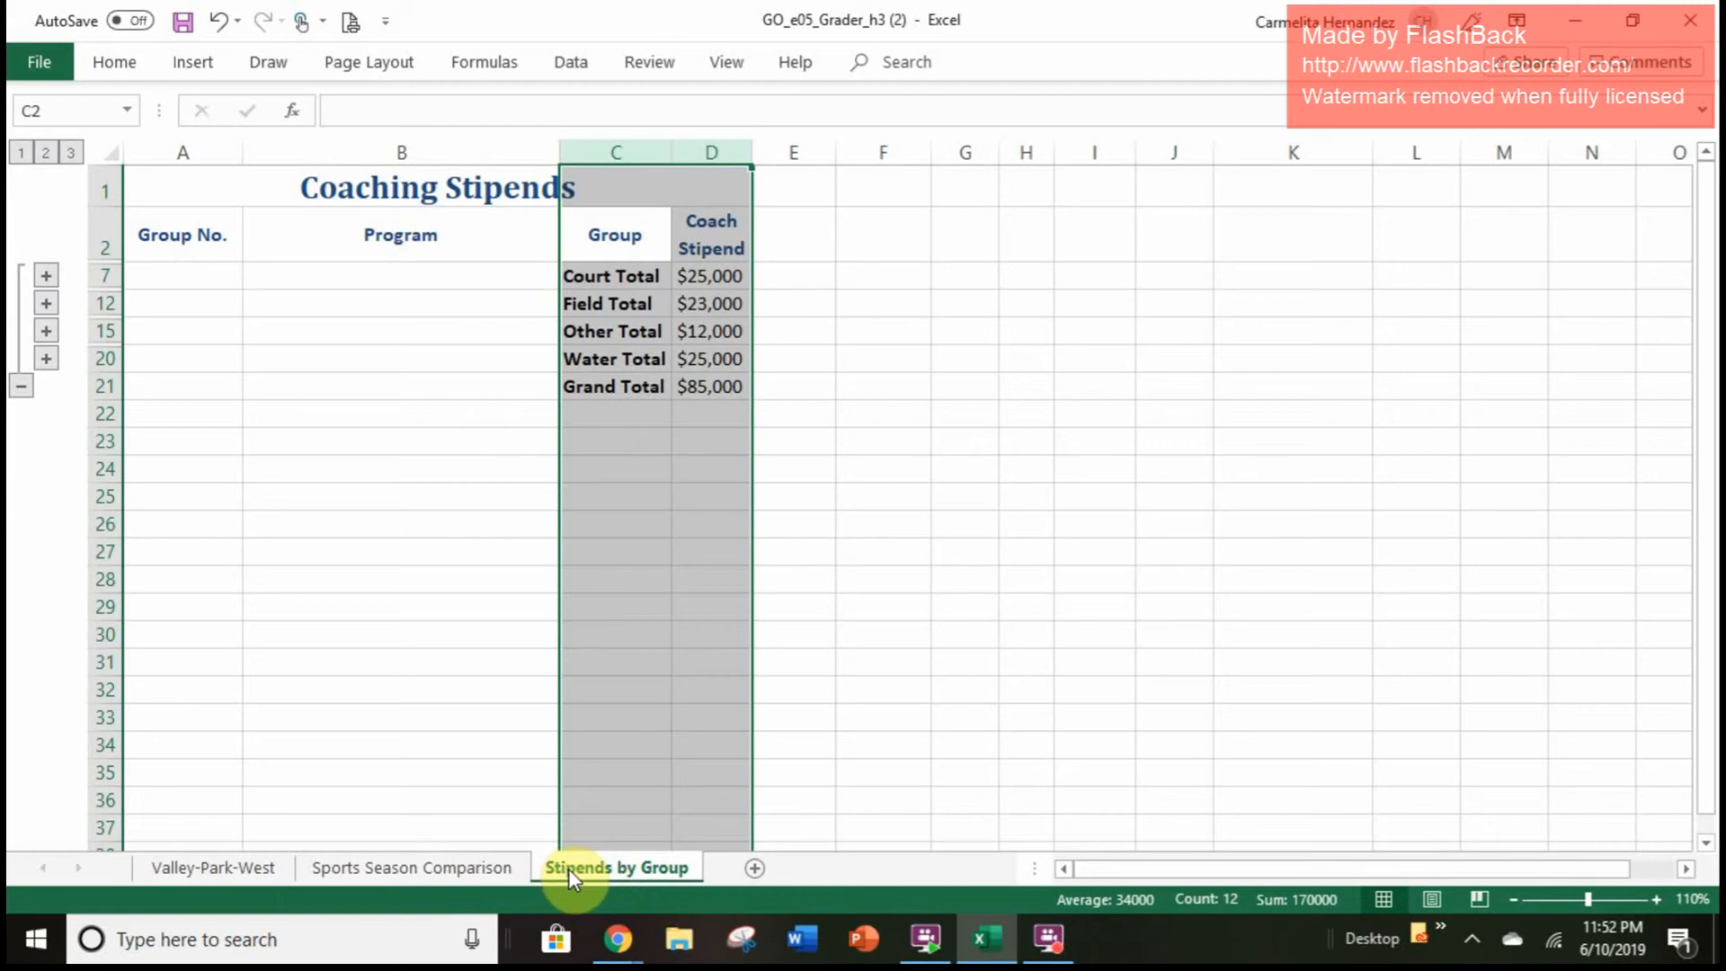
pyautogui.keyDown('ctrl'); pyautogui.click(511, 866); pyautogui.keyUp('ctrl')
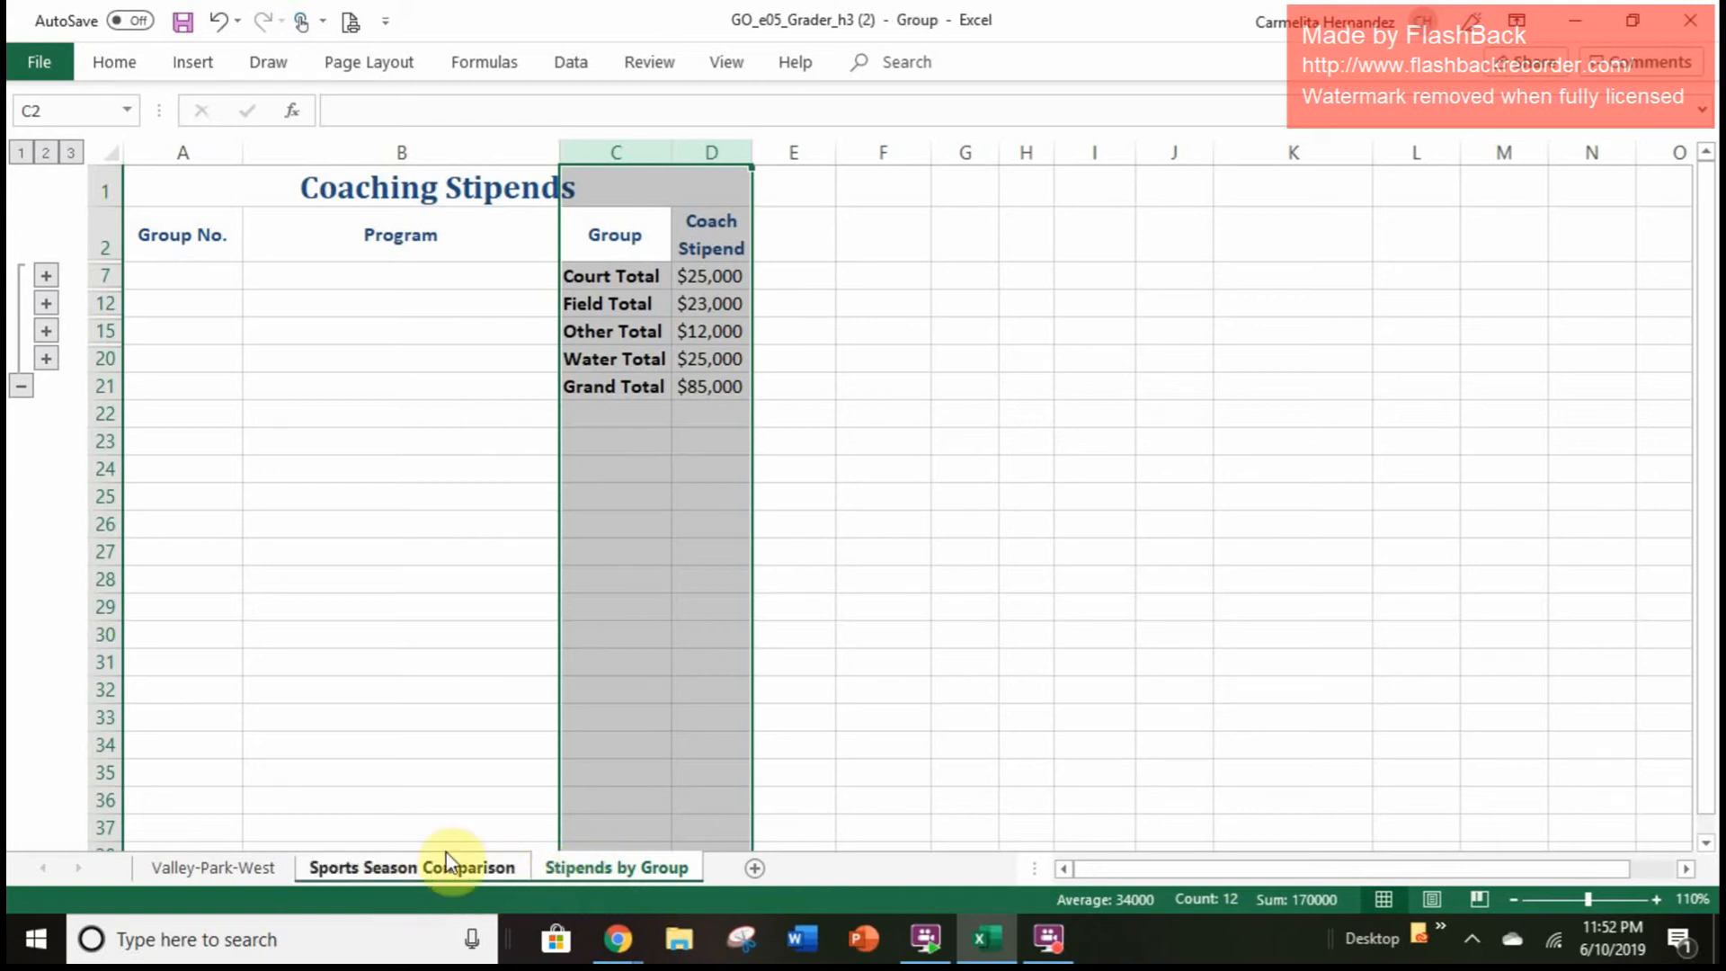
pyautogui.keyDown('ctrl'); pyautogui.click(267, 865); pyautogui.keyUp('ctrl')
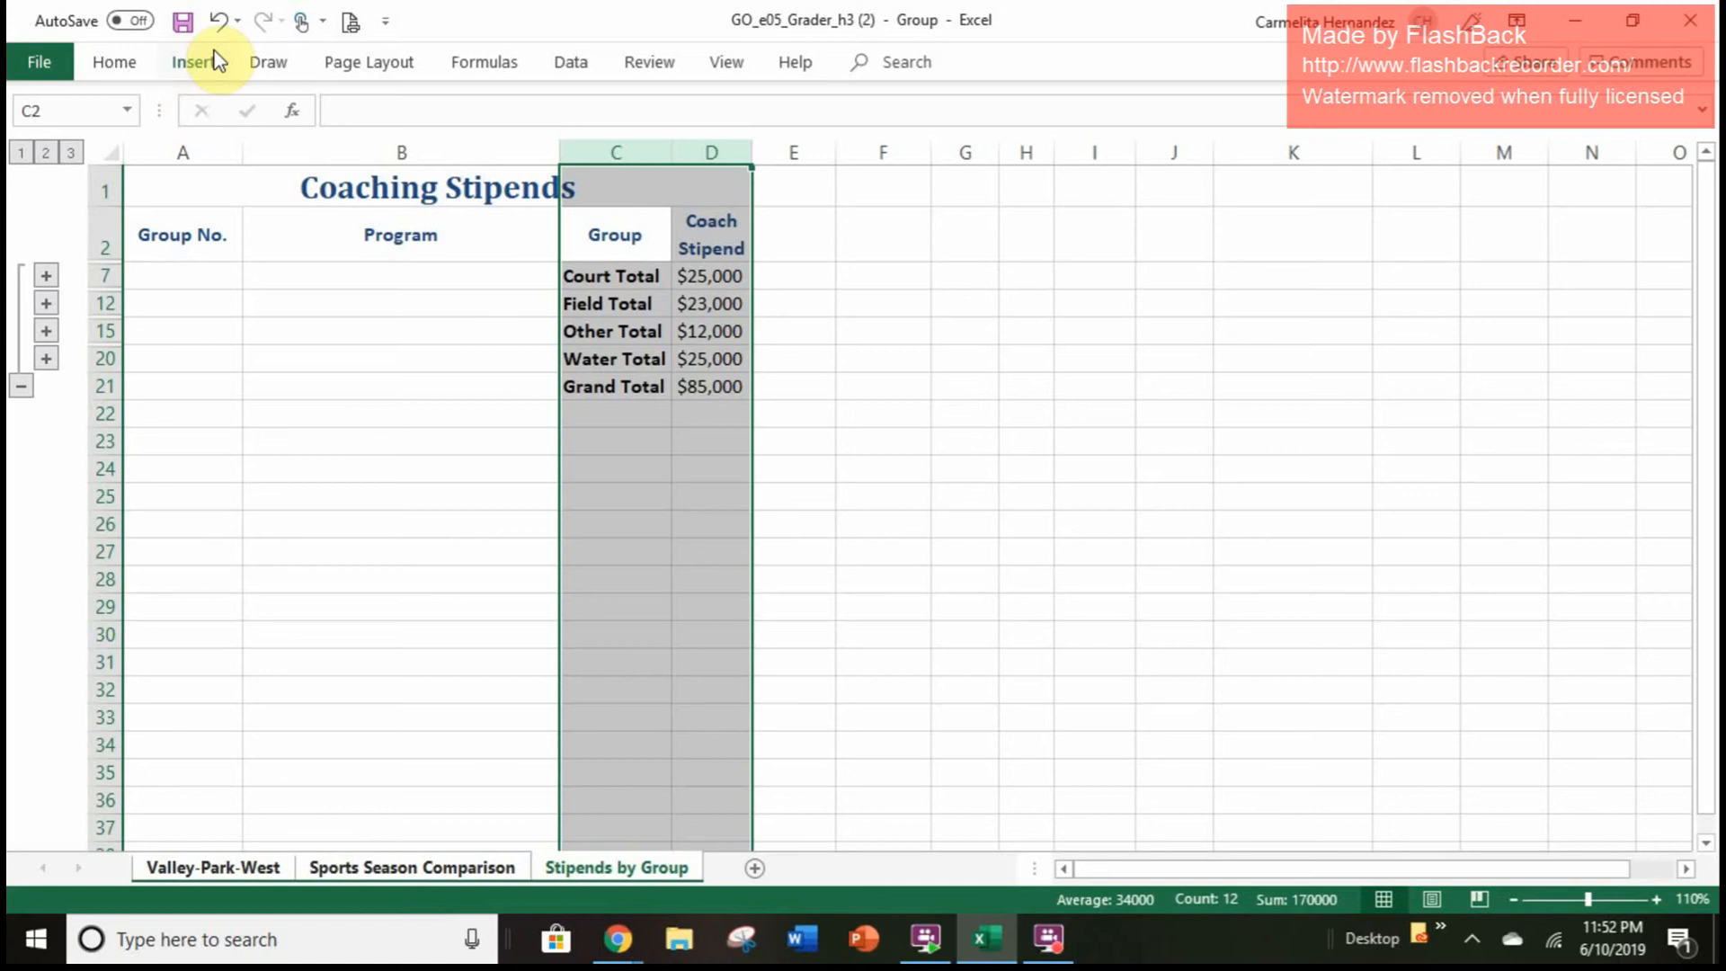
# Step: Set the grouped worksheets to be centered horizontally on the printed page
pyautogui.click(388, 81)
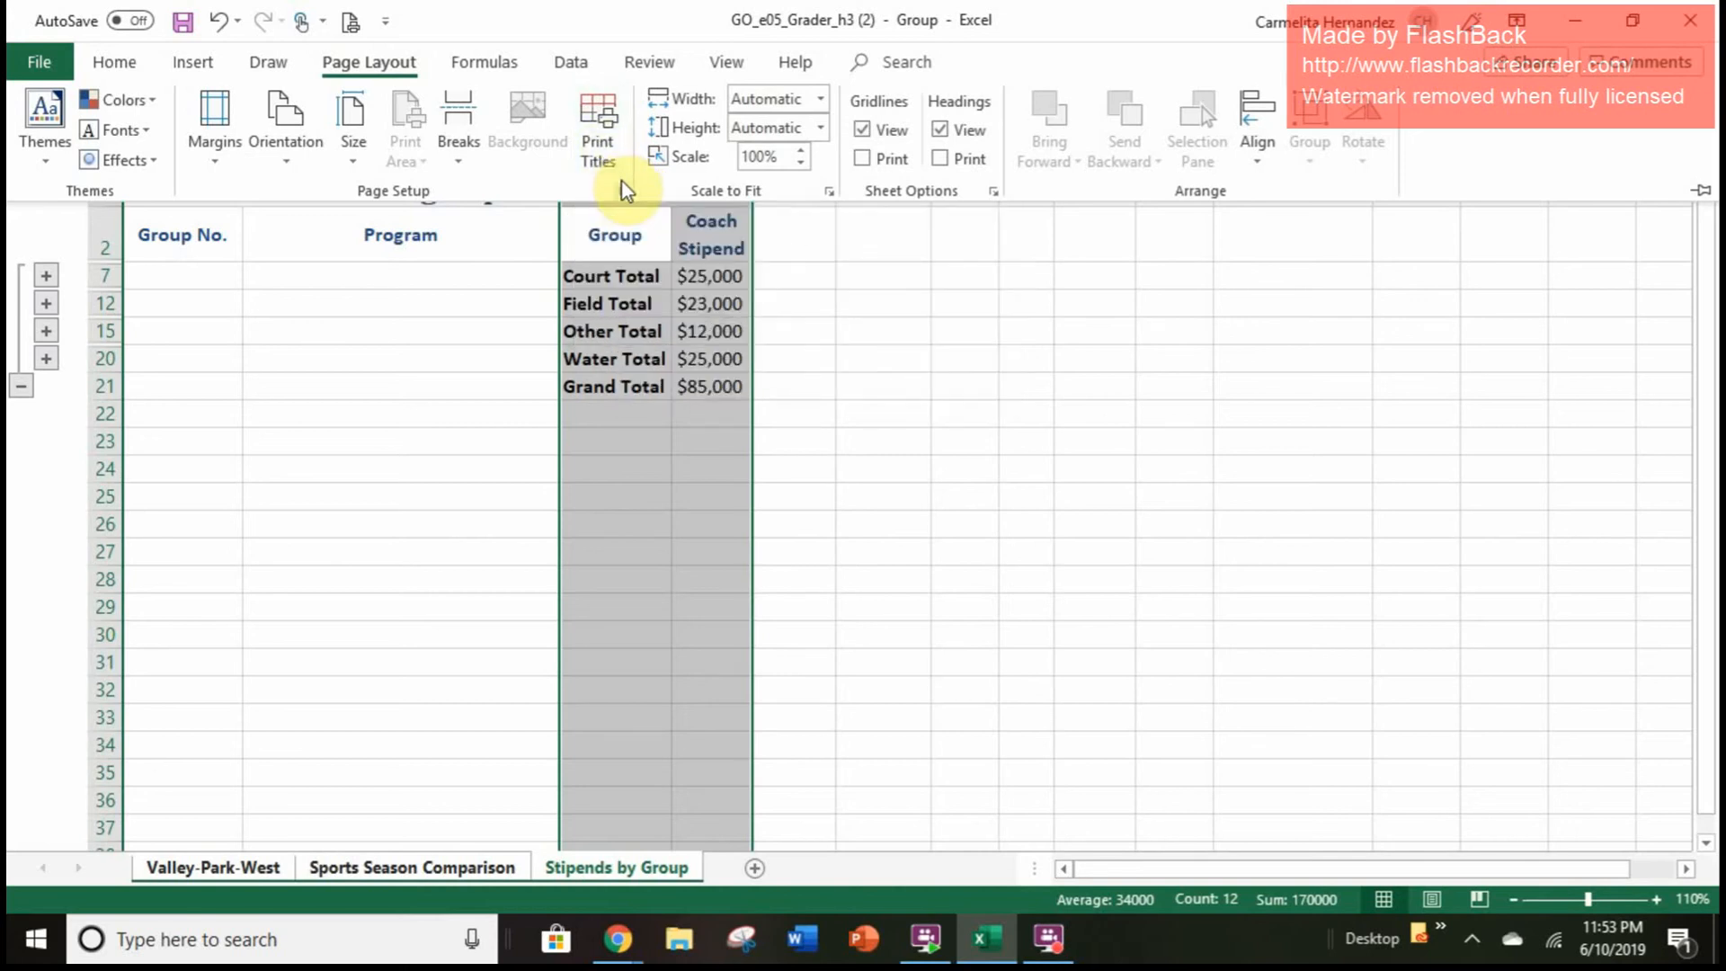
pyautogui.click(605, 133)
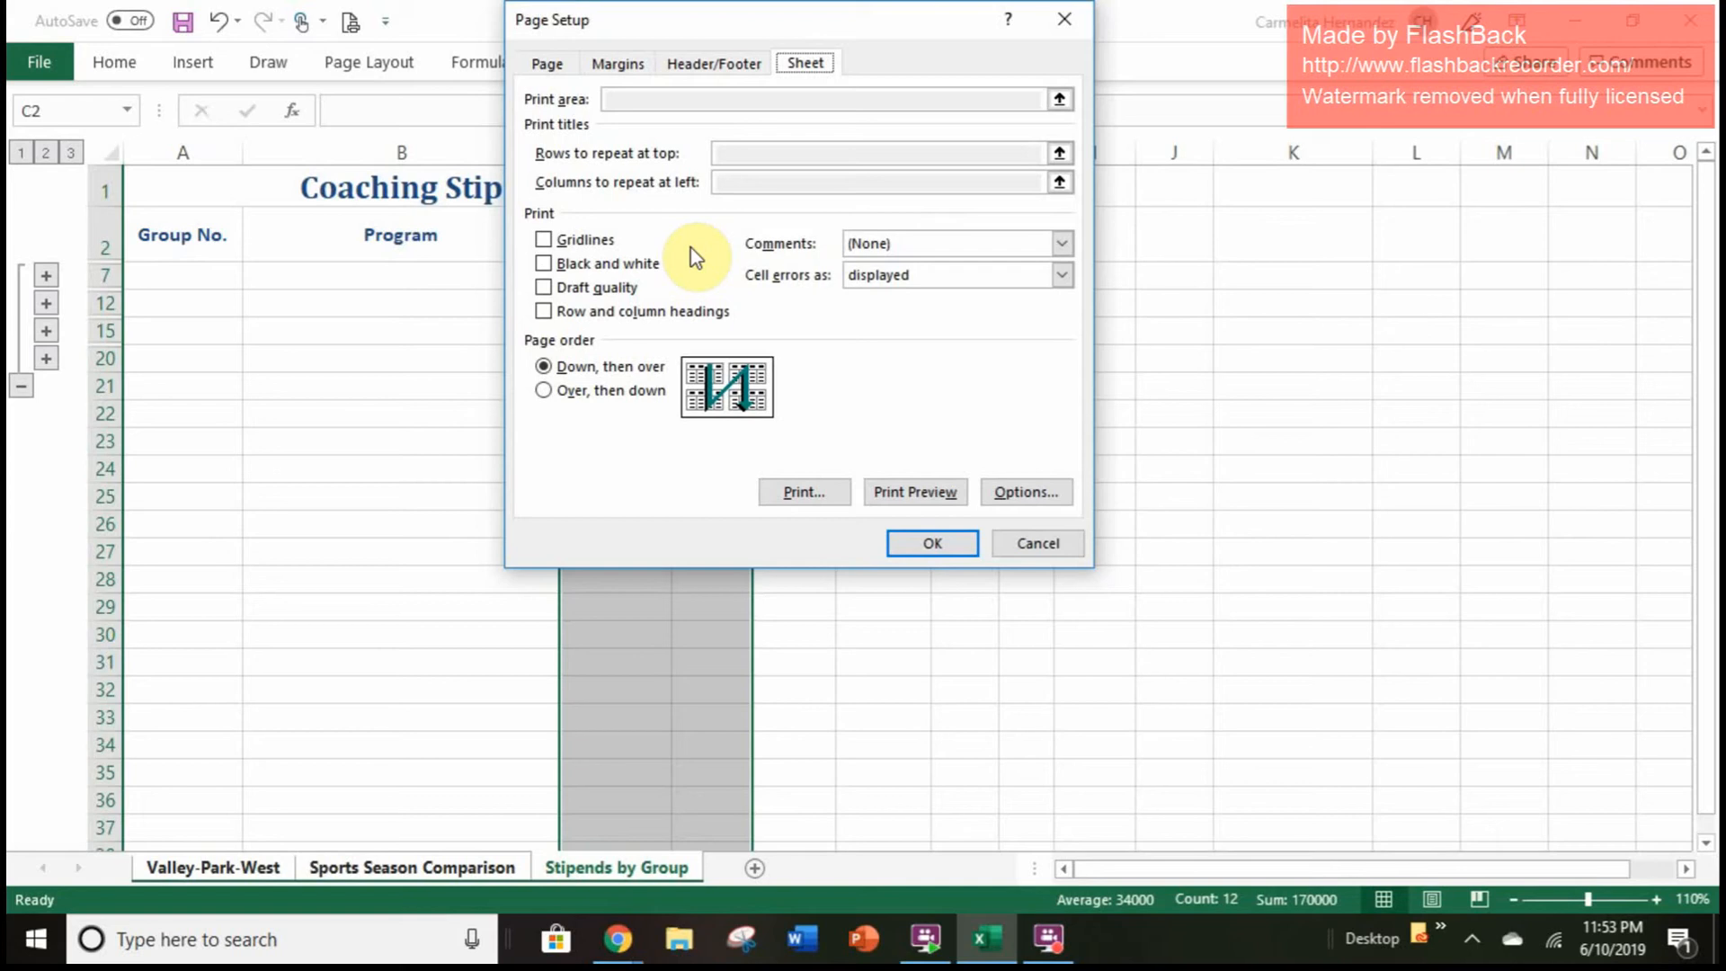
pyautogui.click(618, 63)
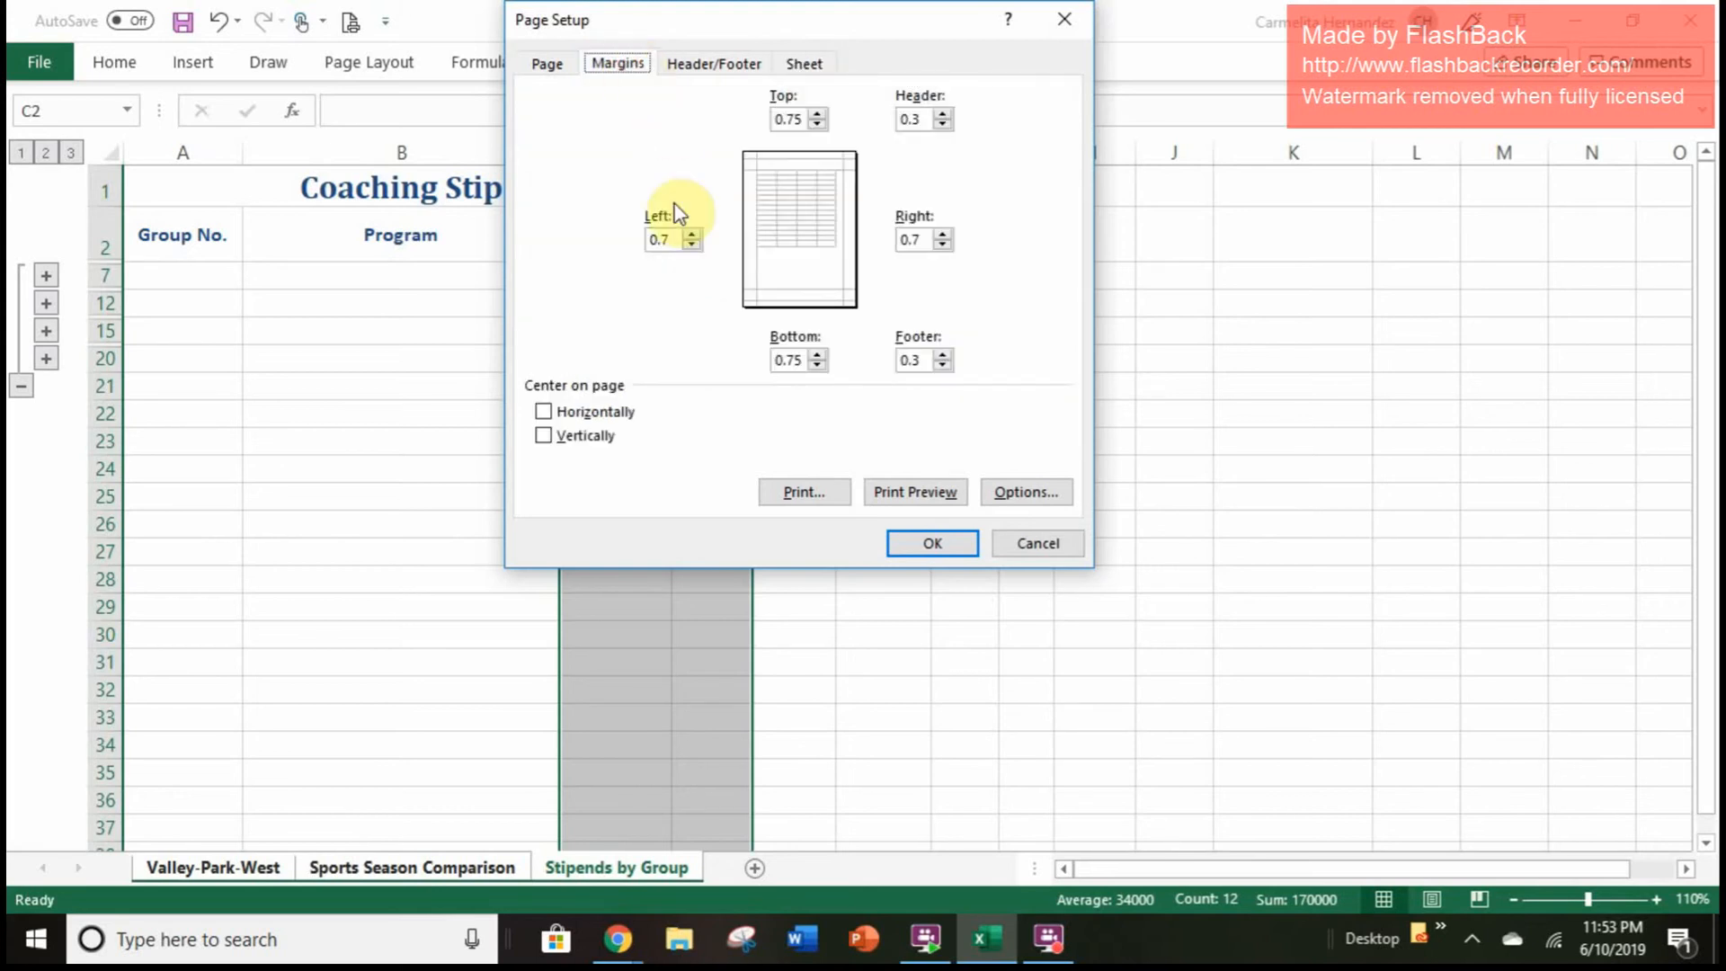
pyautogui.click(559, 416)
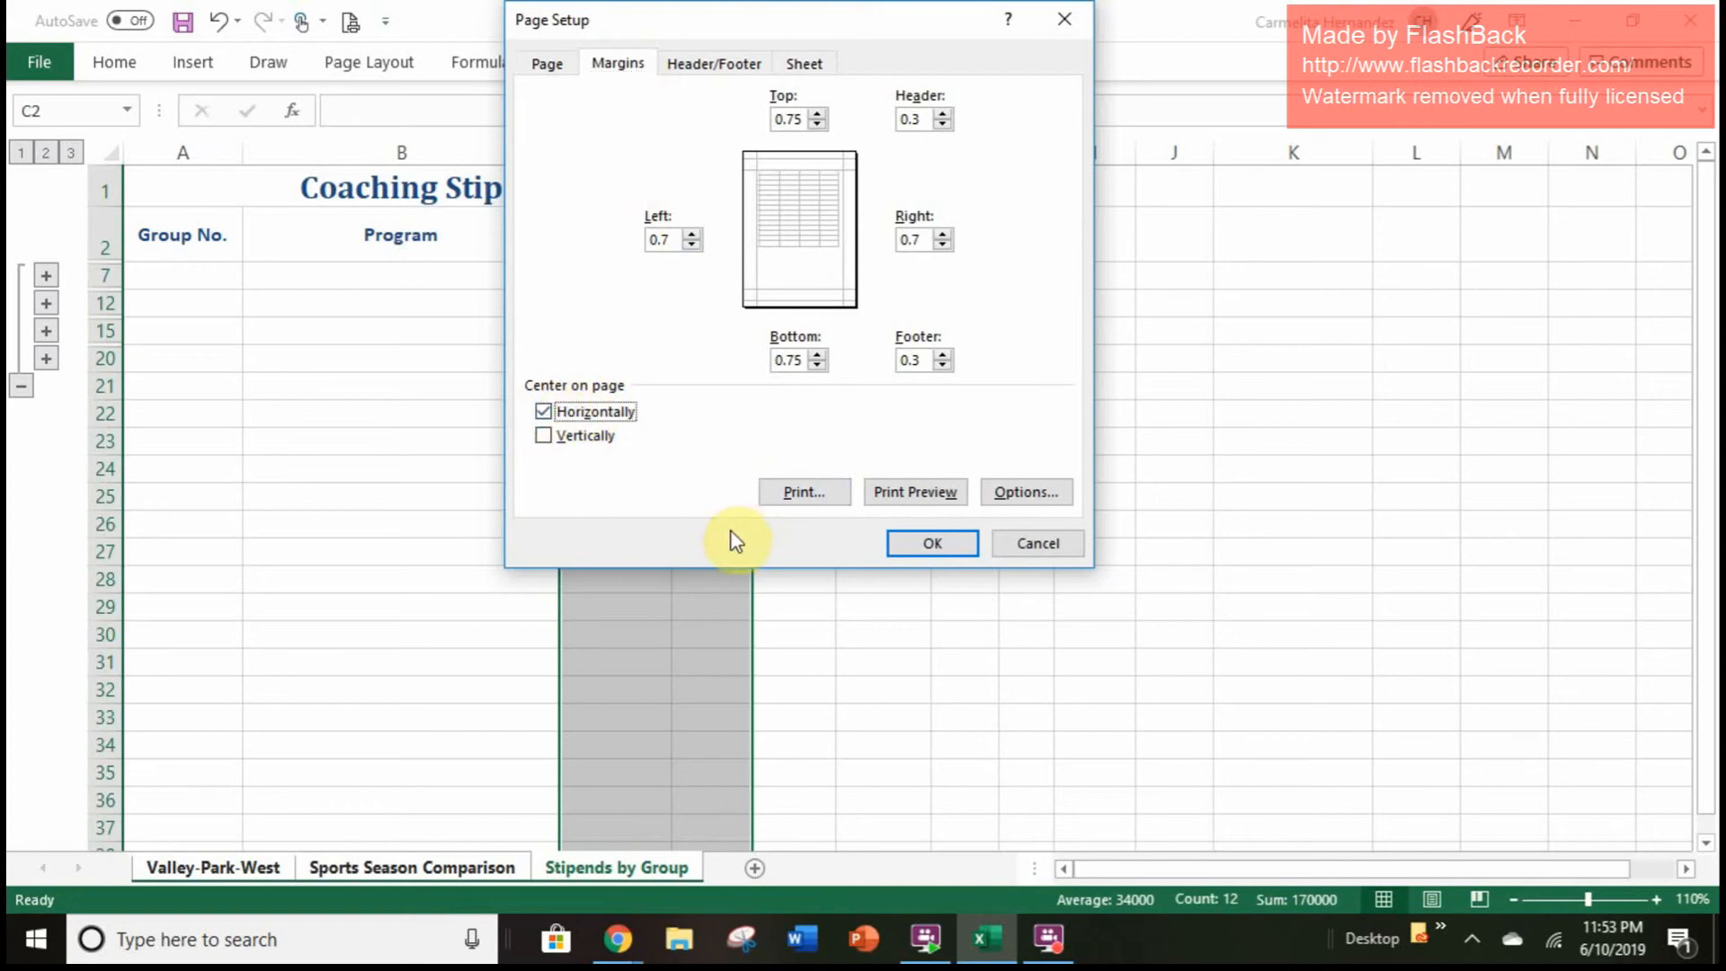
# Step: Preview the printout, set the scaling to Fit Sheet on One Page, and return to the worksheet
pyautogui.click(914, 495)
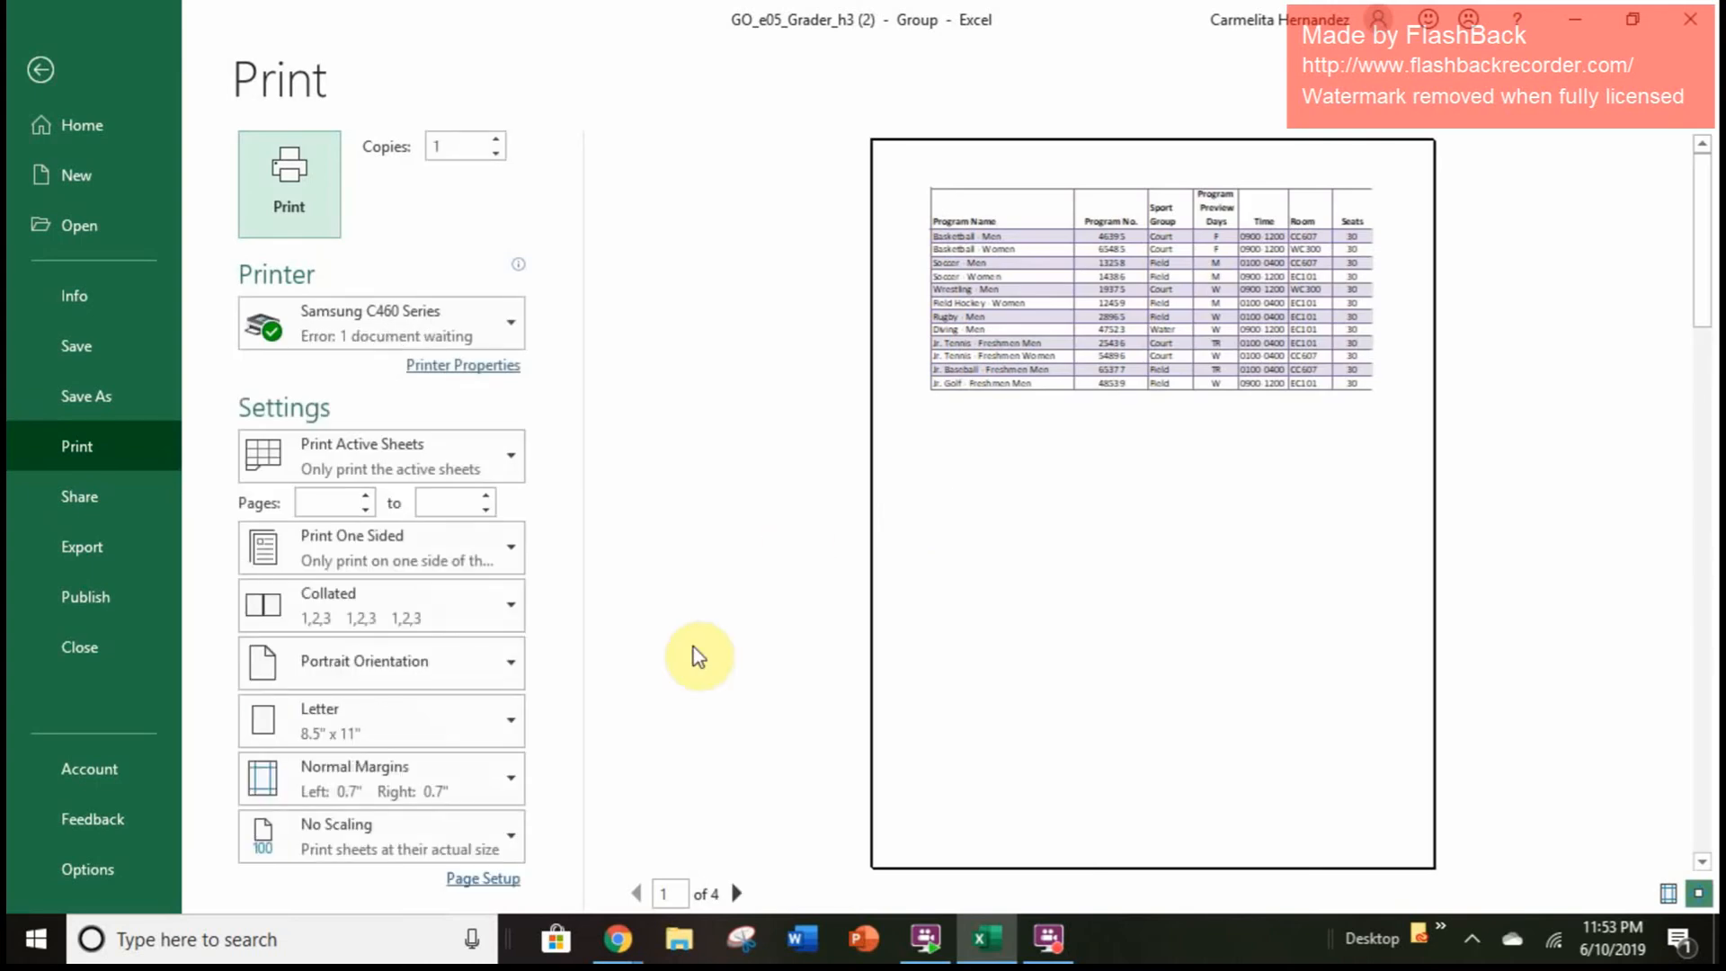
pyautogui.click(375, 834)
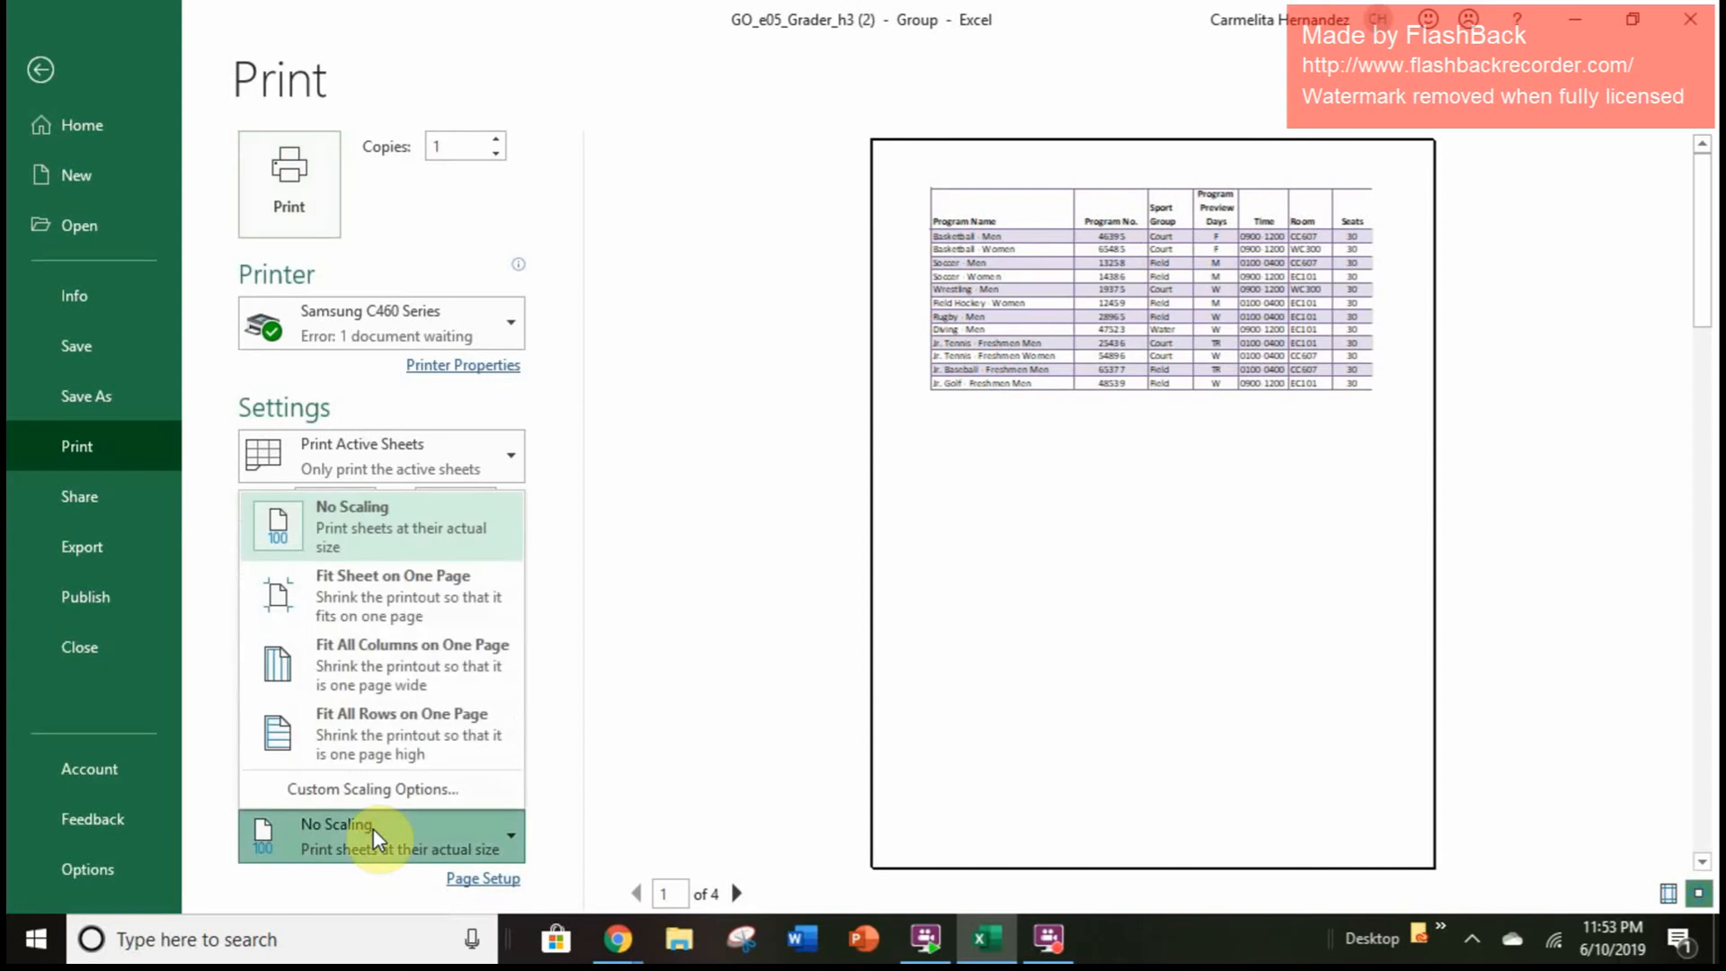
pyautogui.click(415, 590)
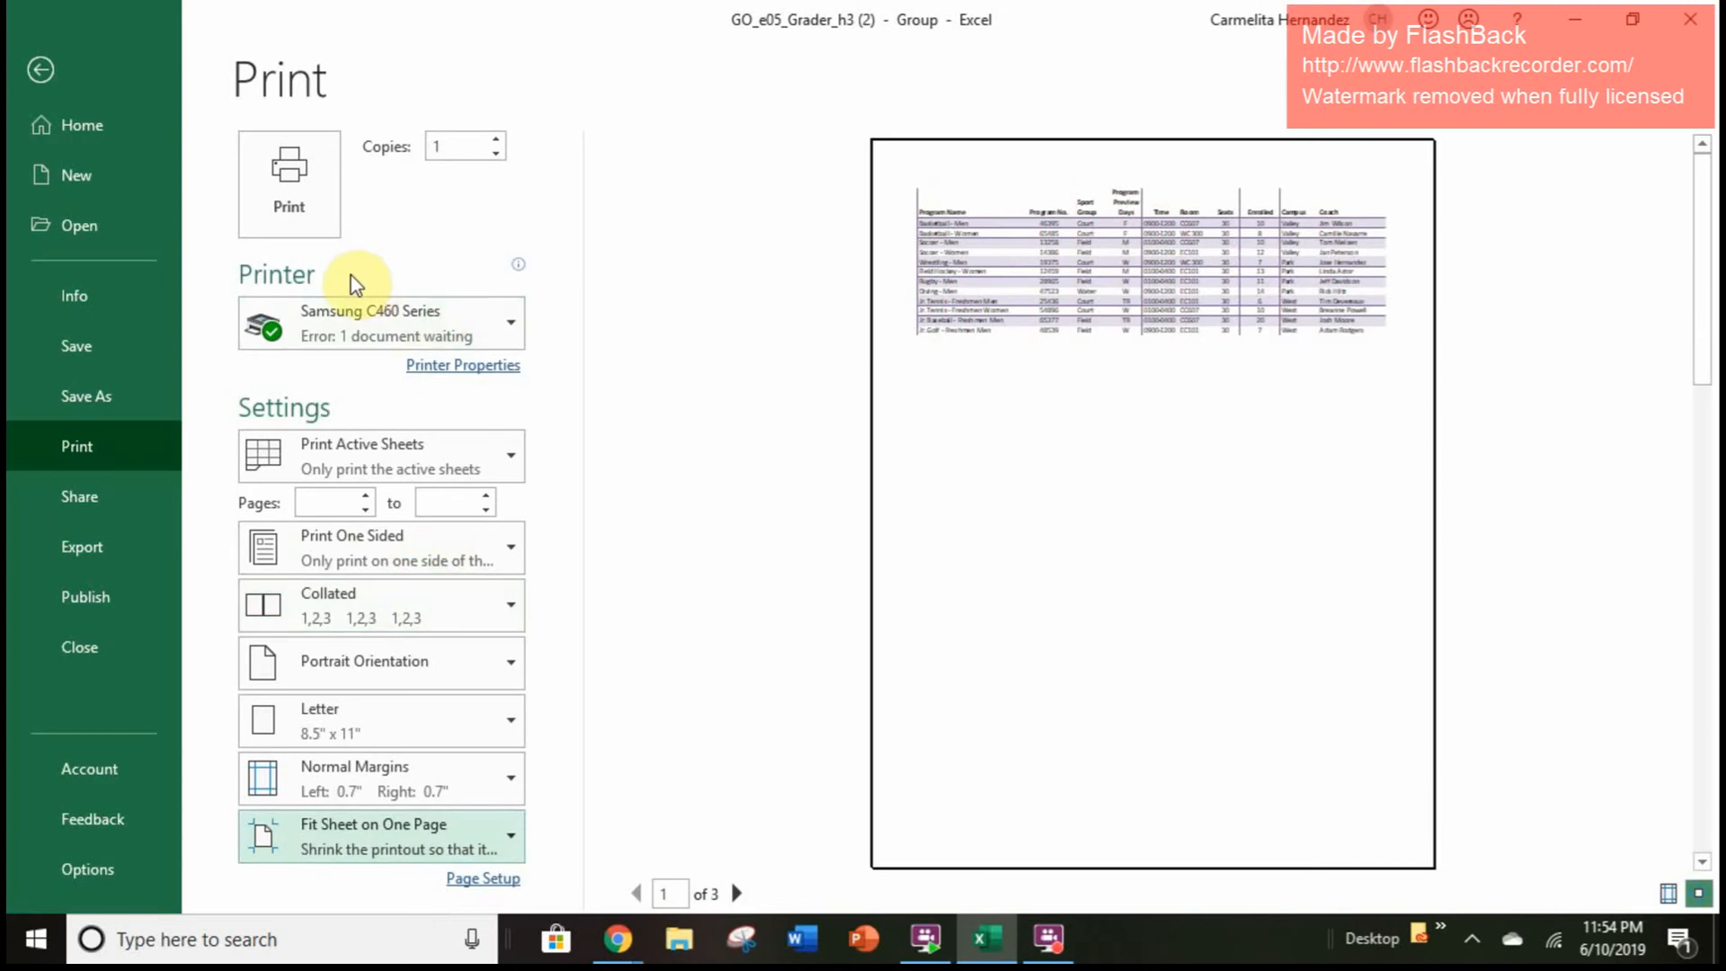
pyautogui.click(41, 72)
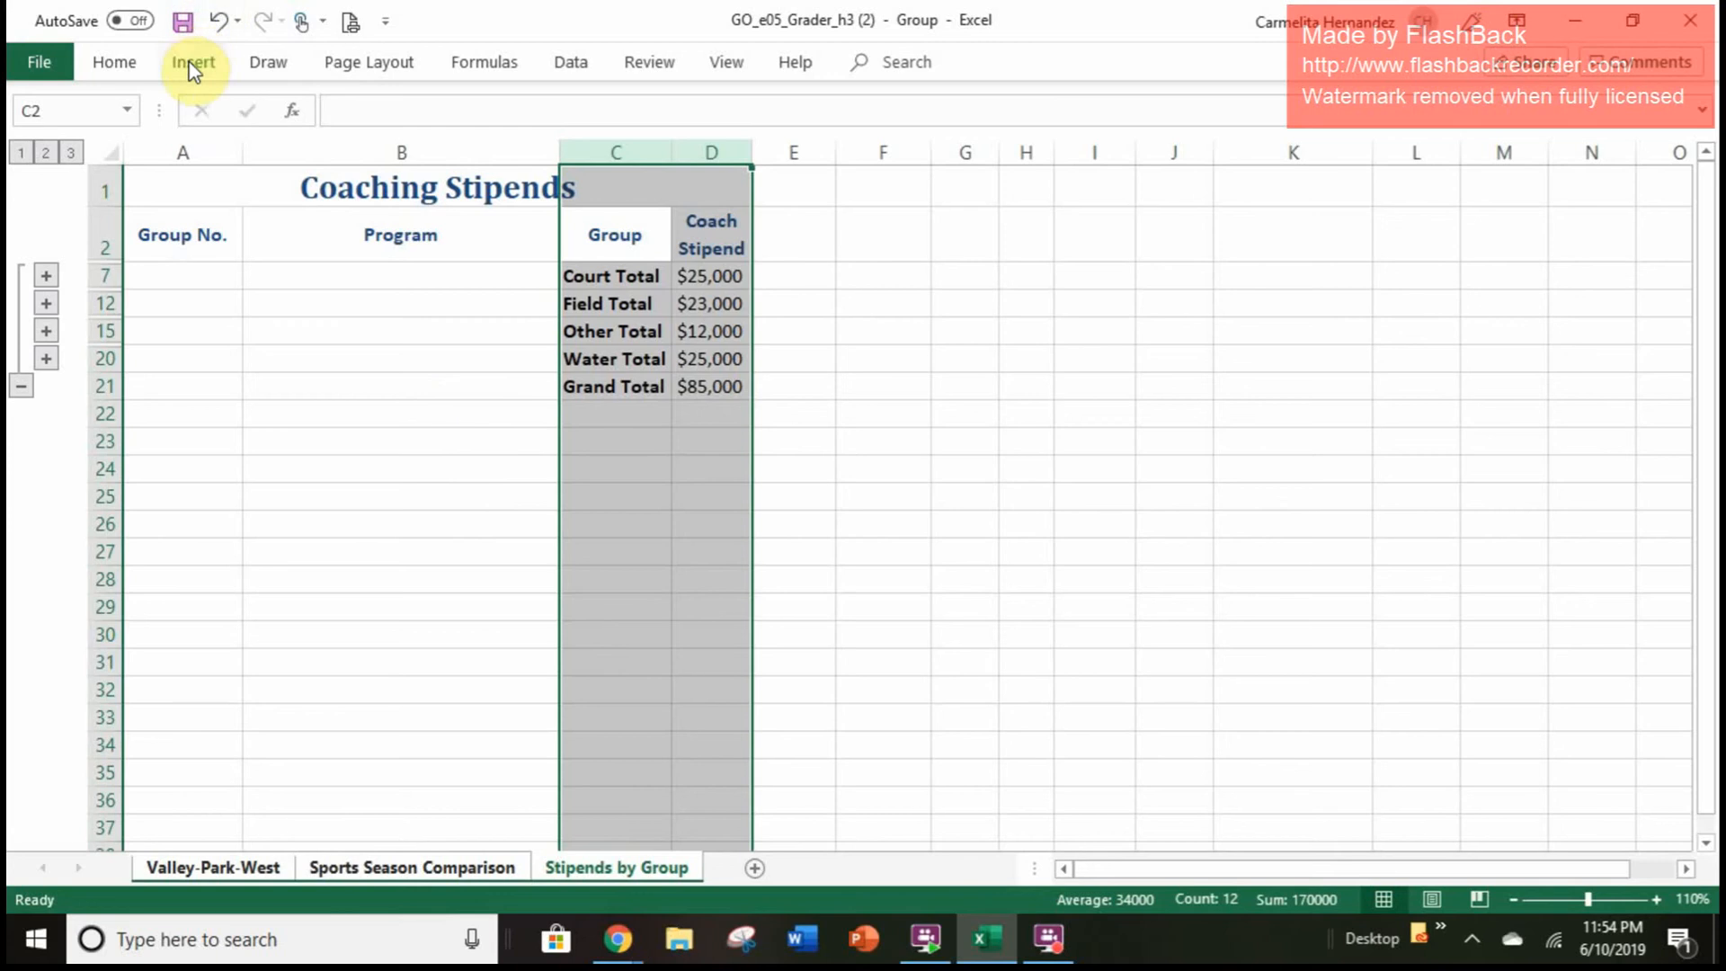
# Step: Apply the Slice theme to the workbook and collapse the ribbon
pyautogui.click(115, 62)
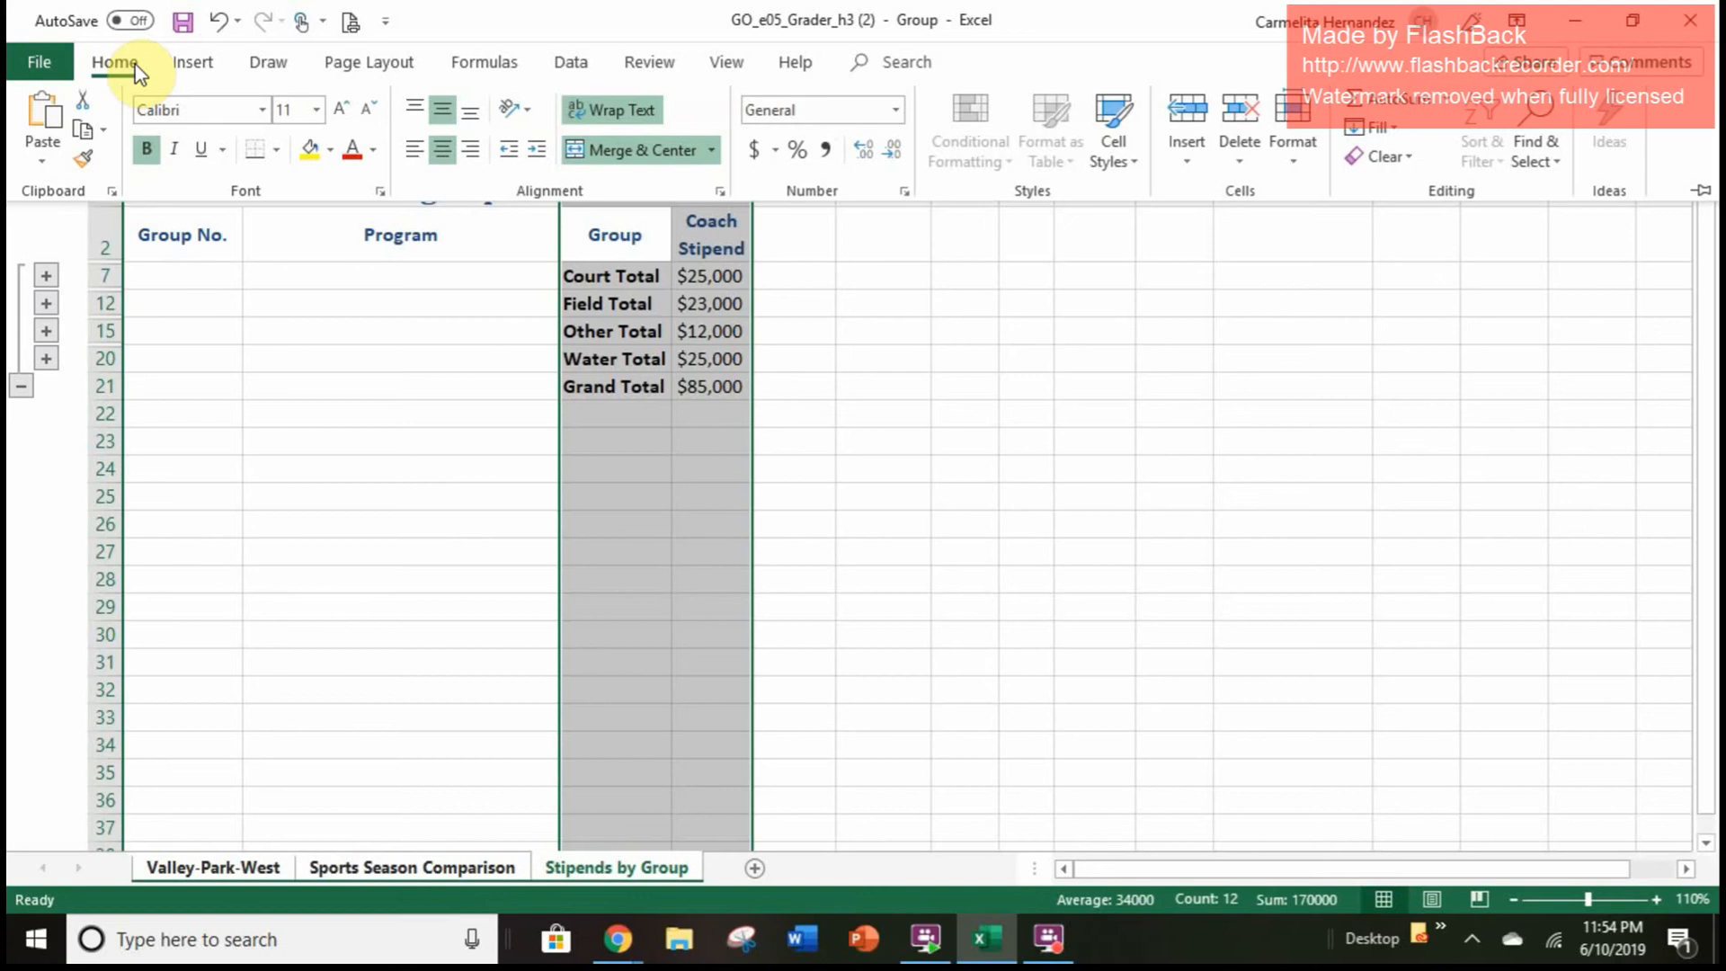
pyautogui.click(363, 65)
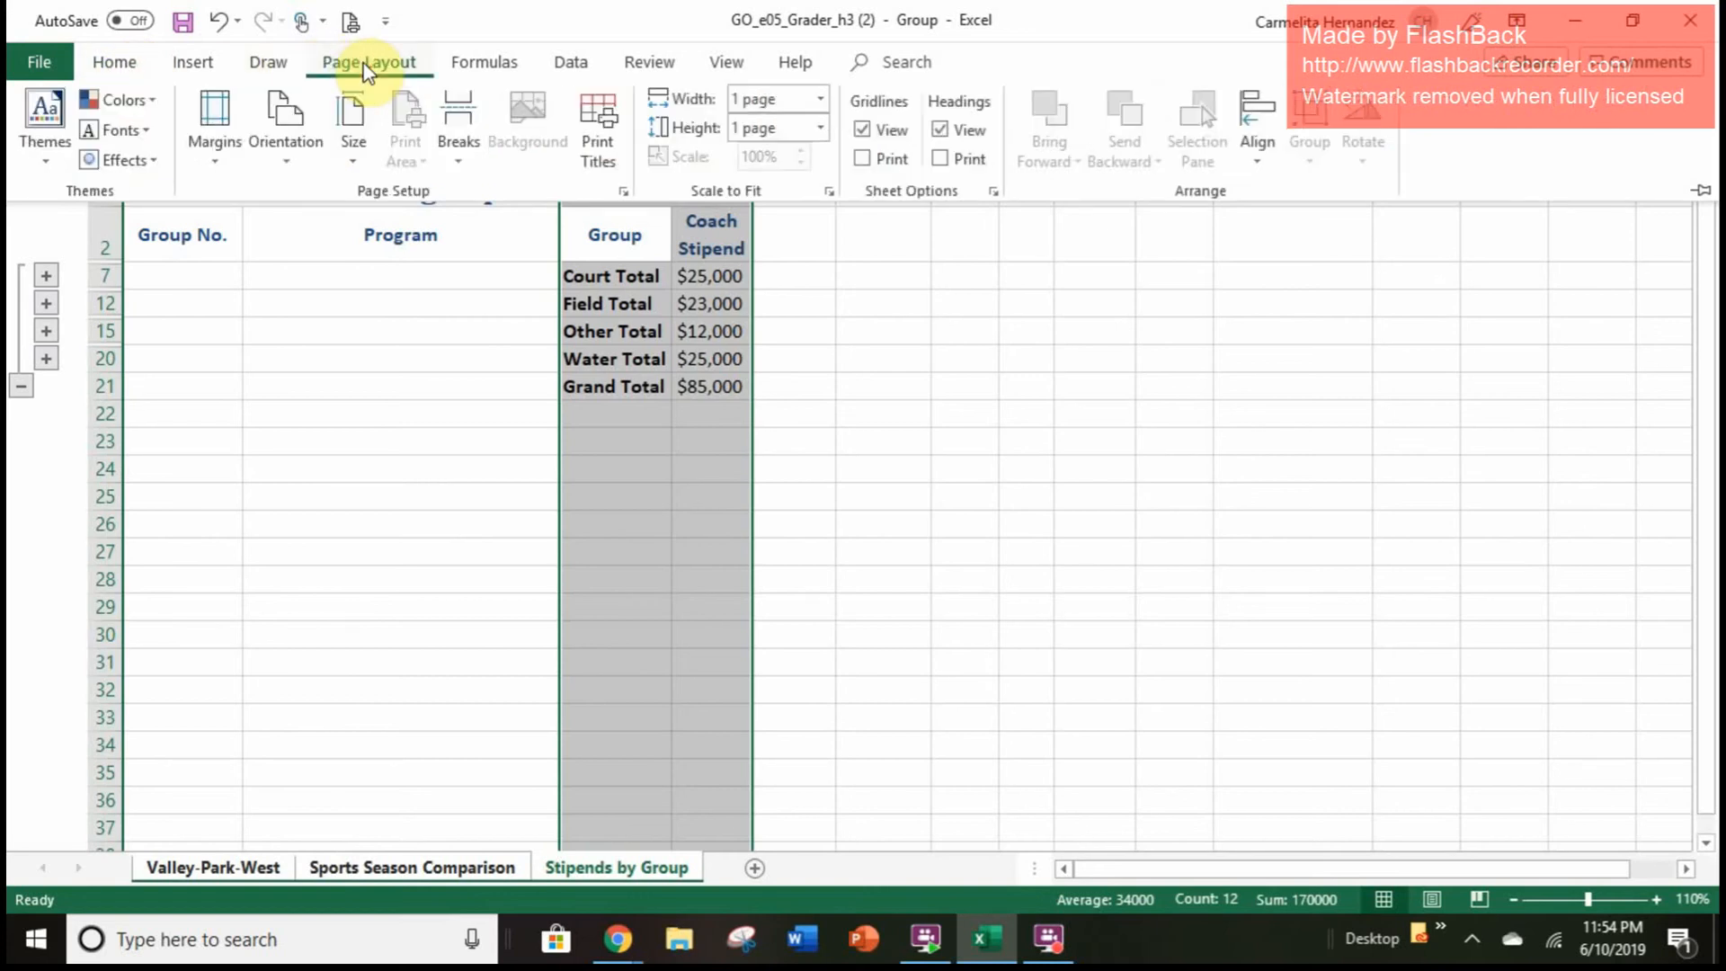
pyautogui.click(51, 144)
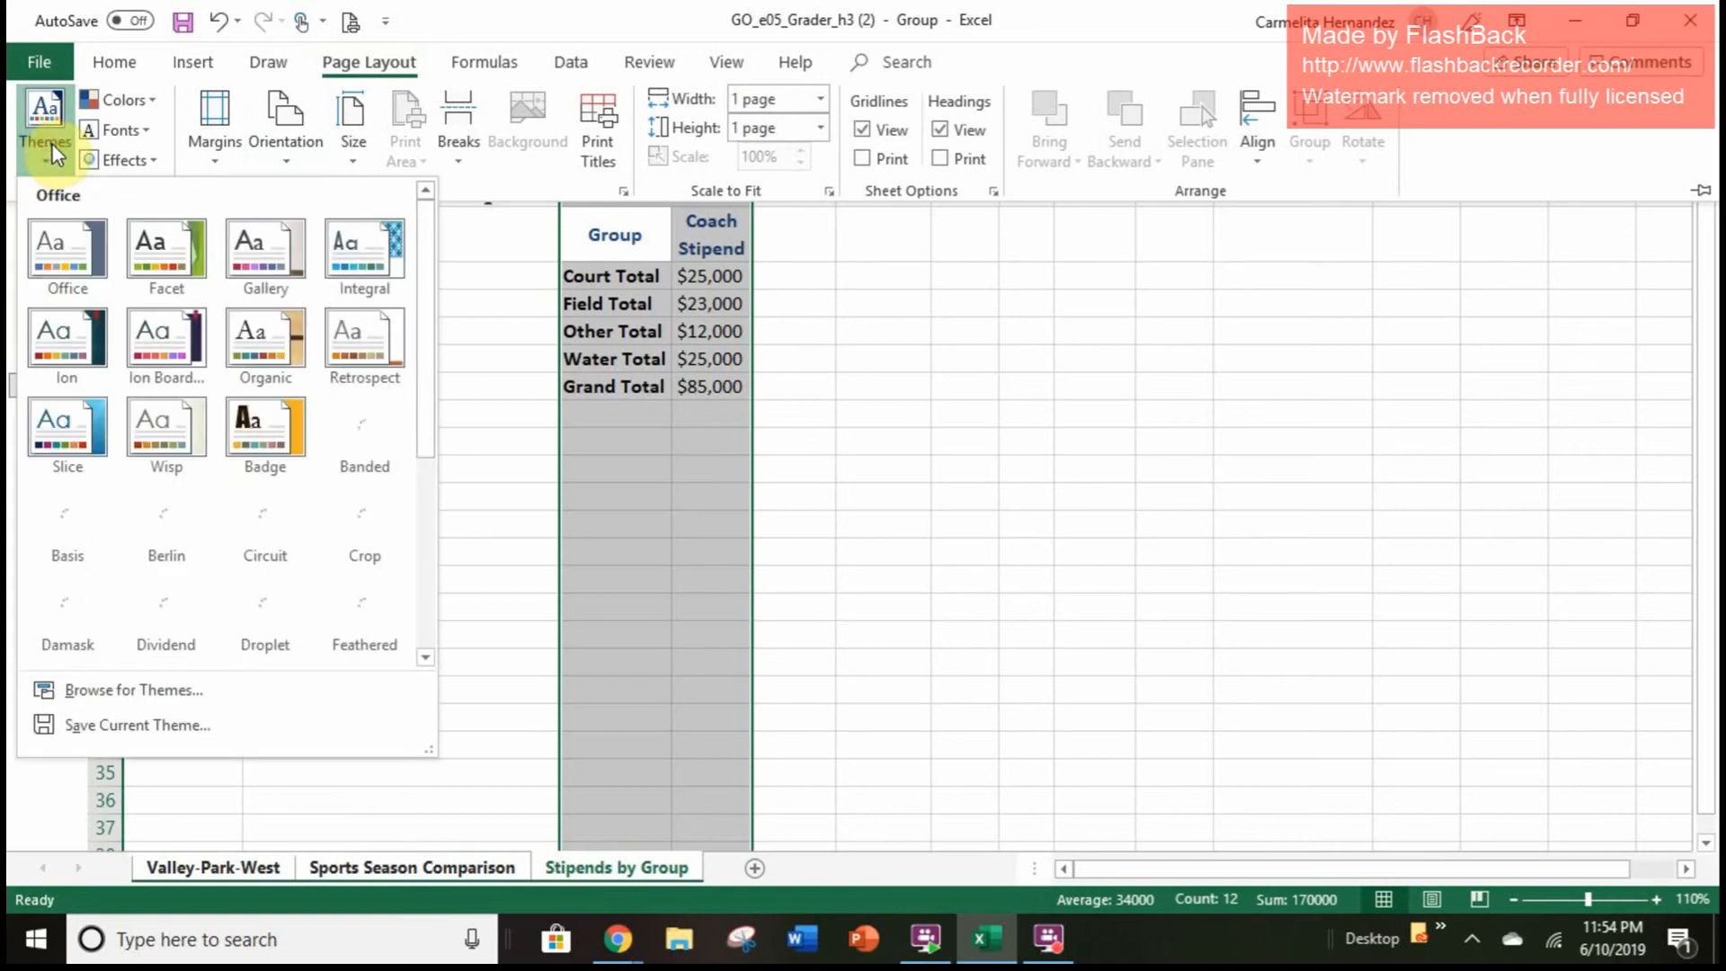
pyautogui.click(89, 422)
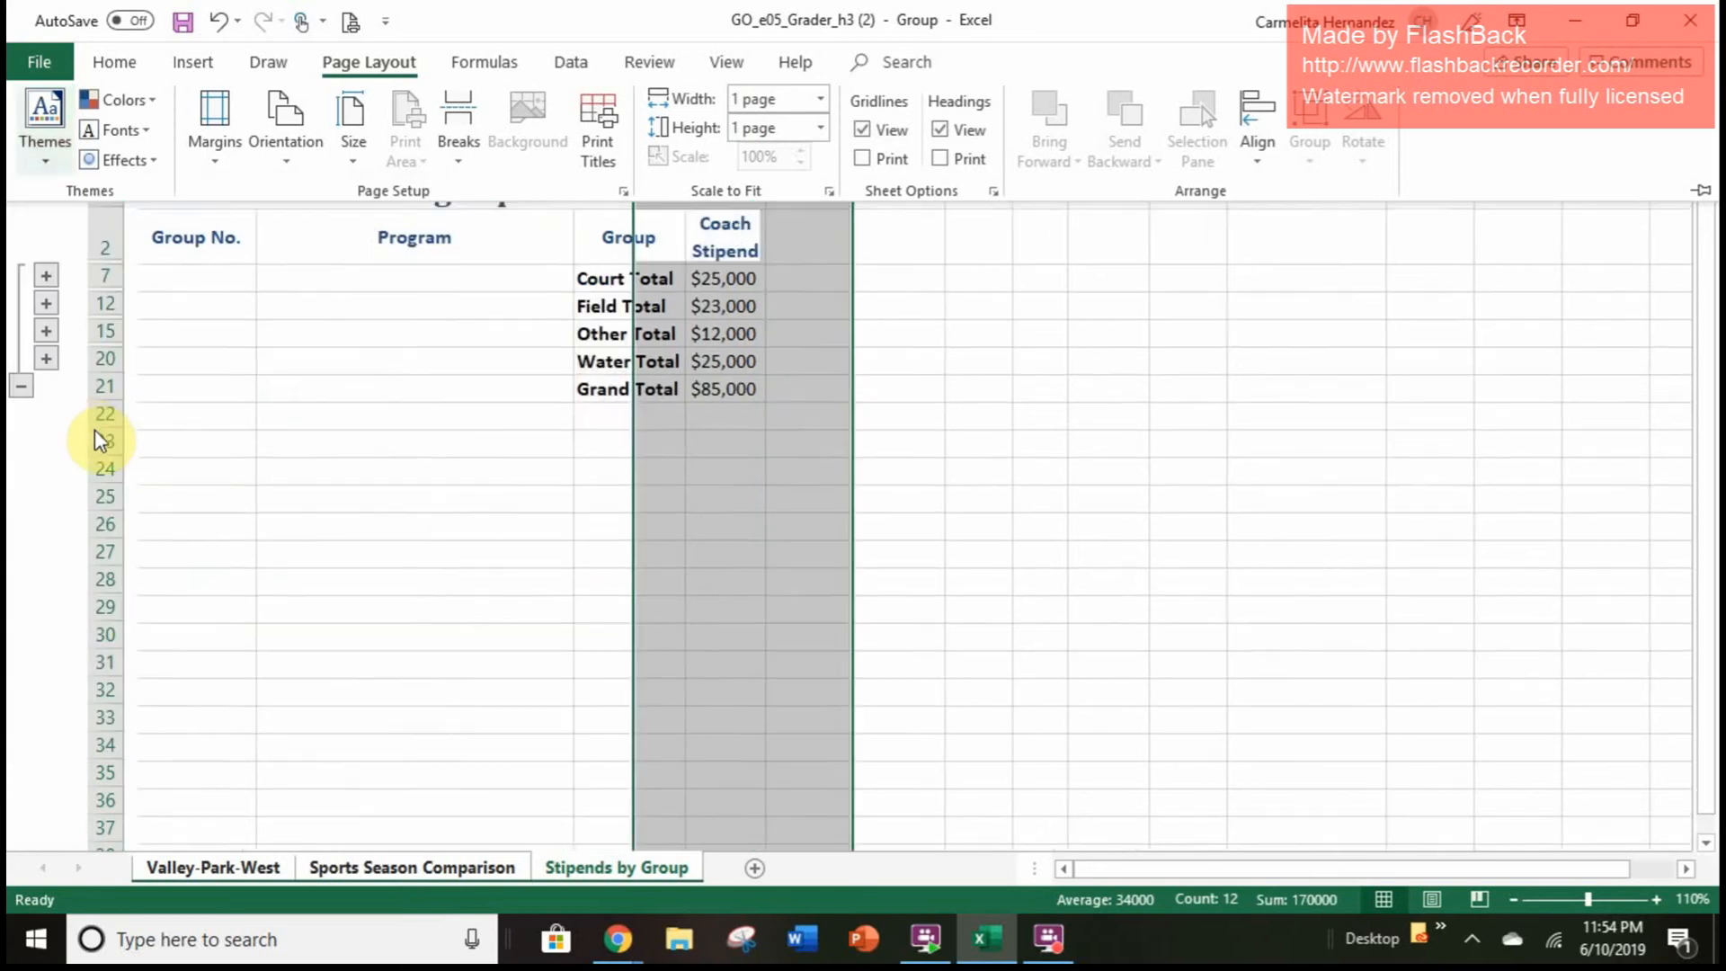
pyautogui.hotkey('ctrl', 'F1')
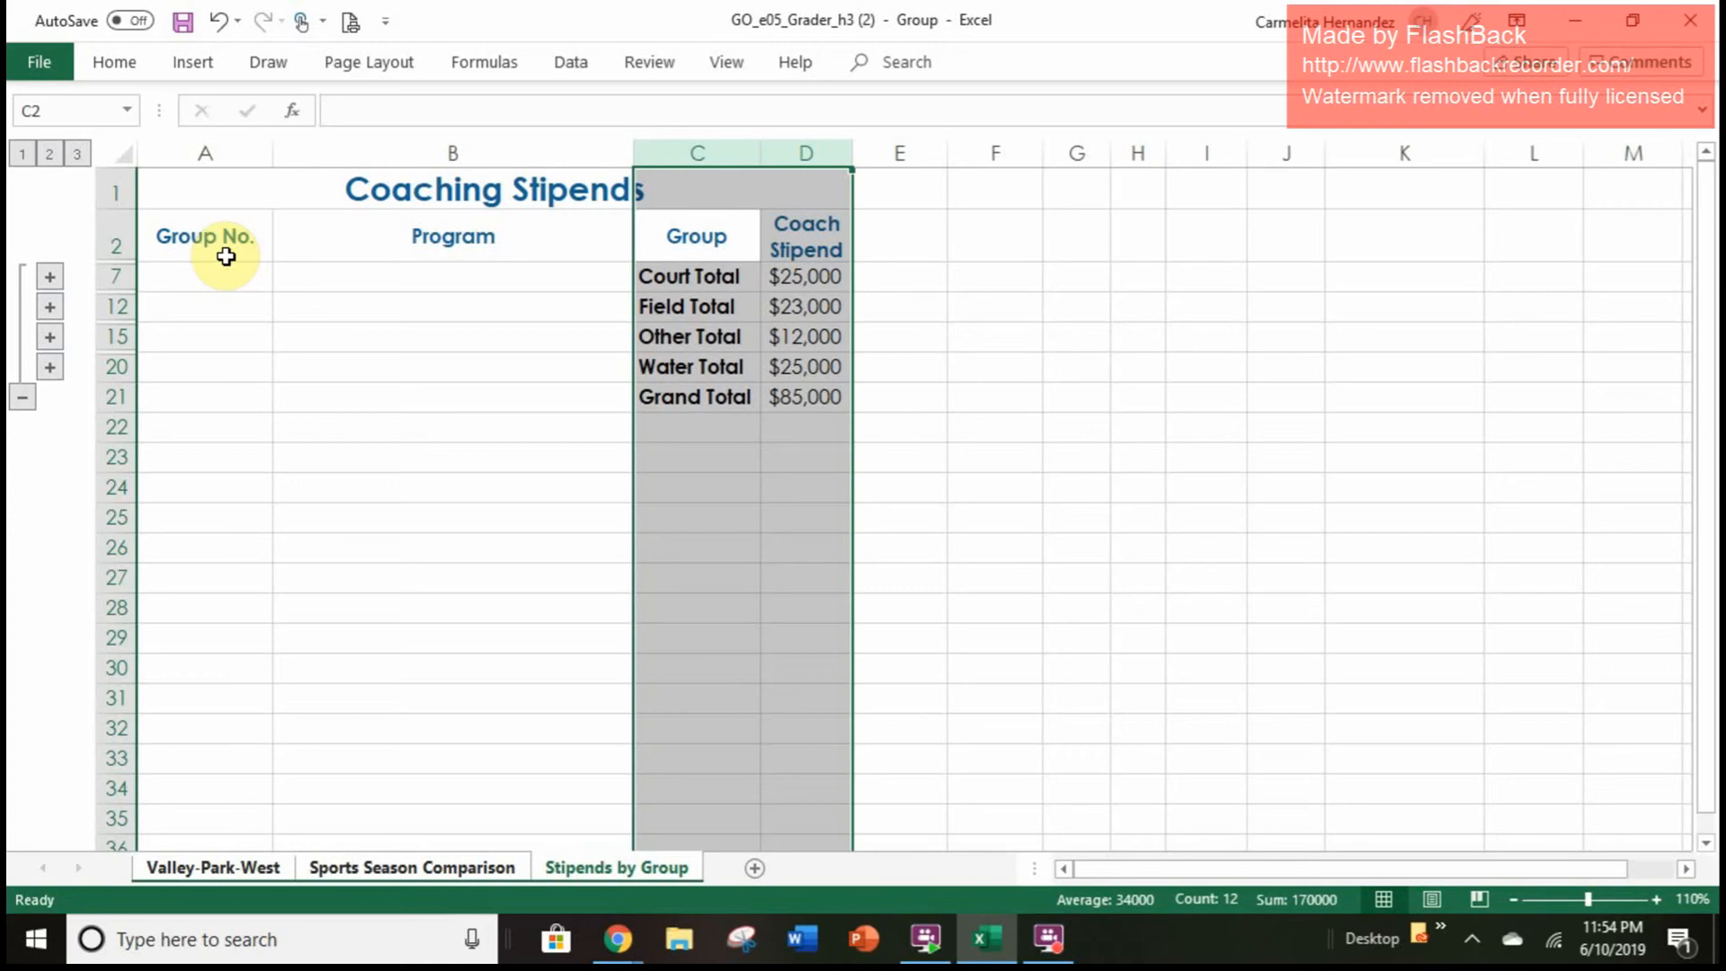
# Step: Change the workbook's theme fonts to Corbel
pyautogui.click(401, 71)
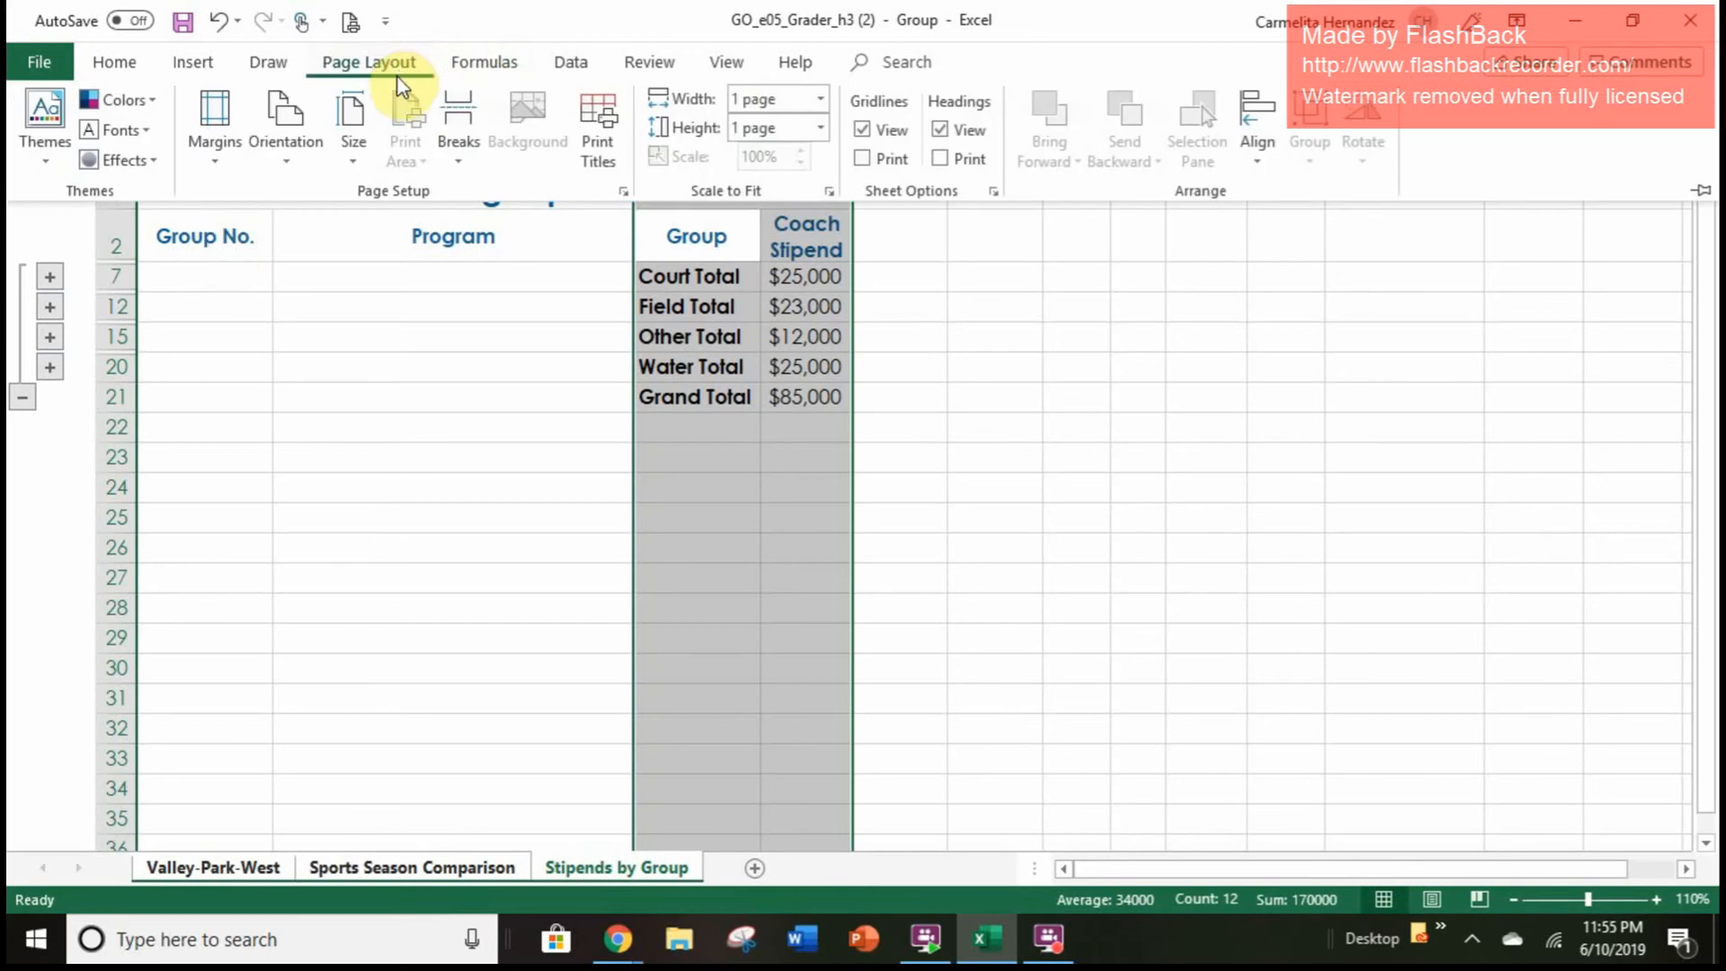
pyautogui.click(119, 134)
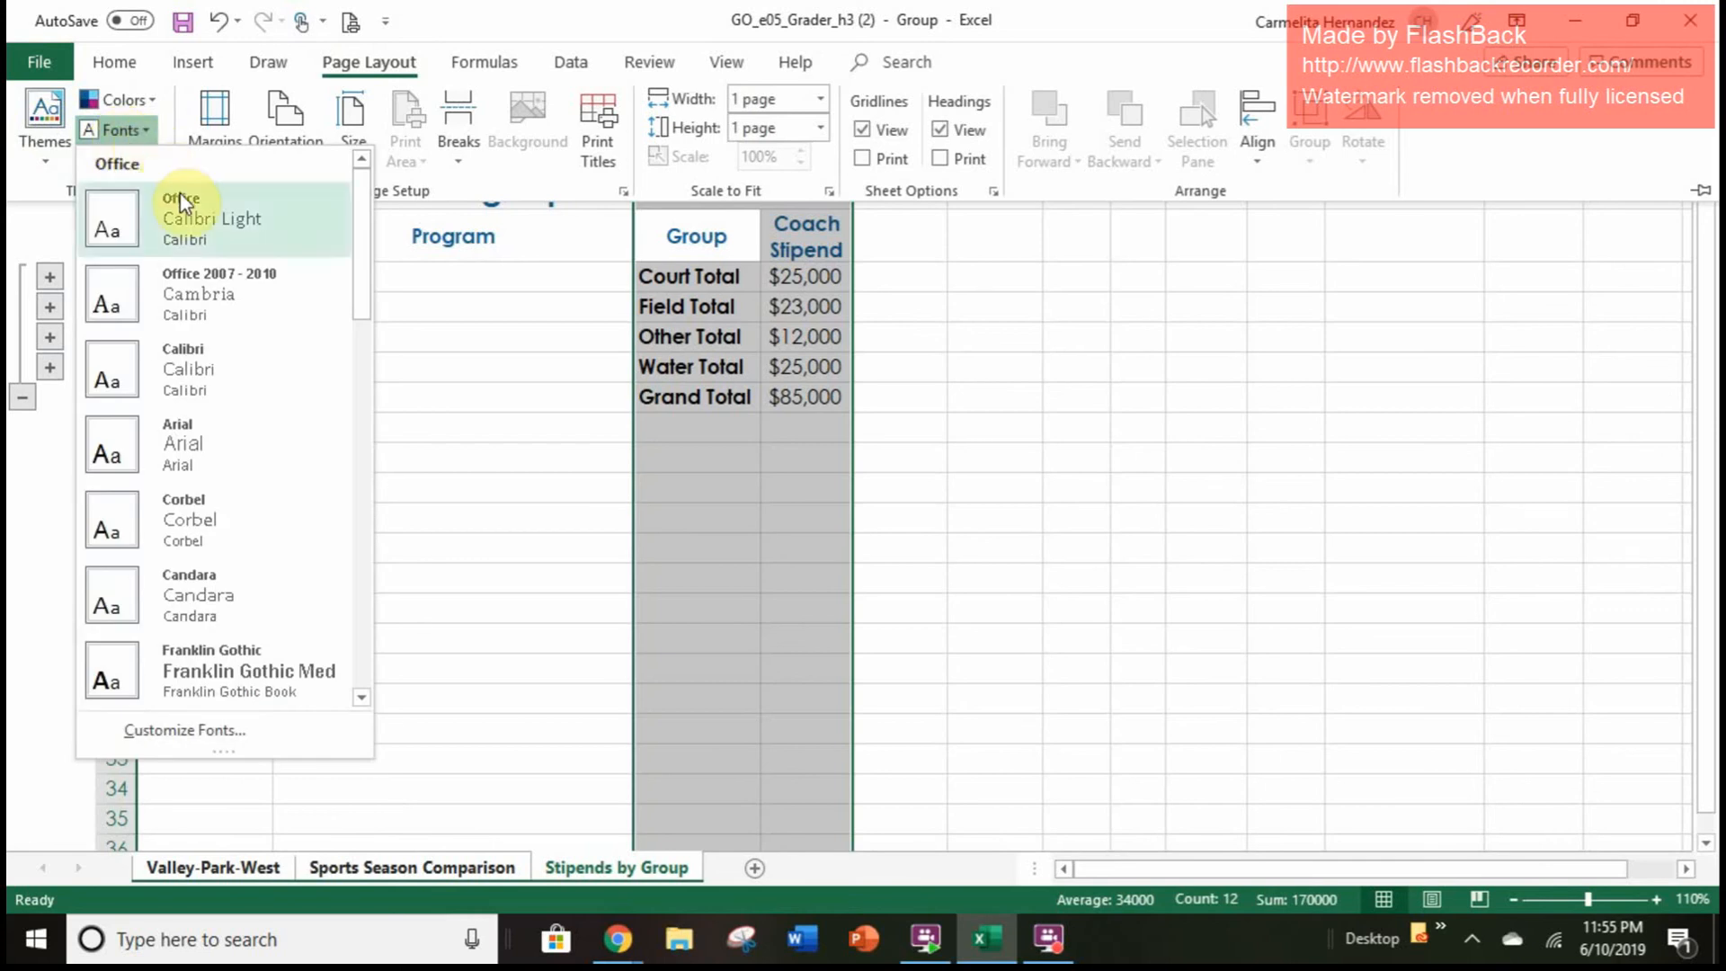
pyautogui.click(197, 529)
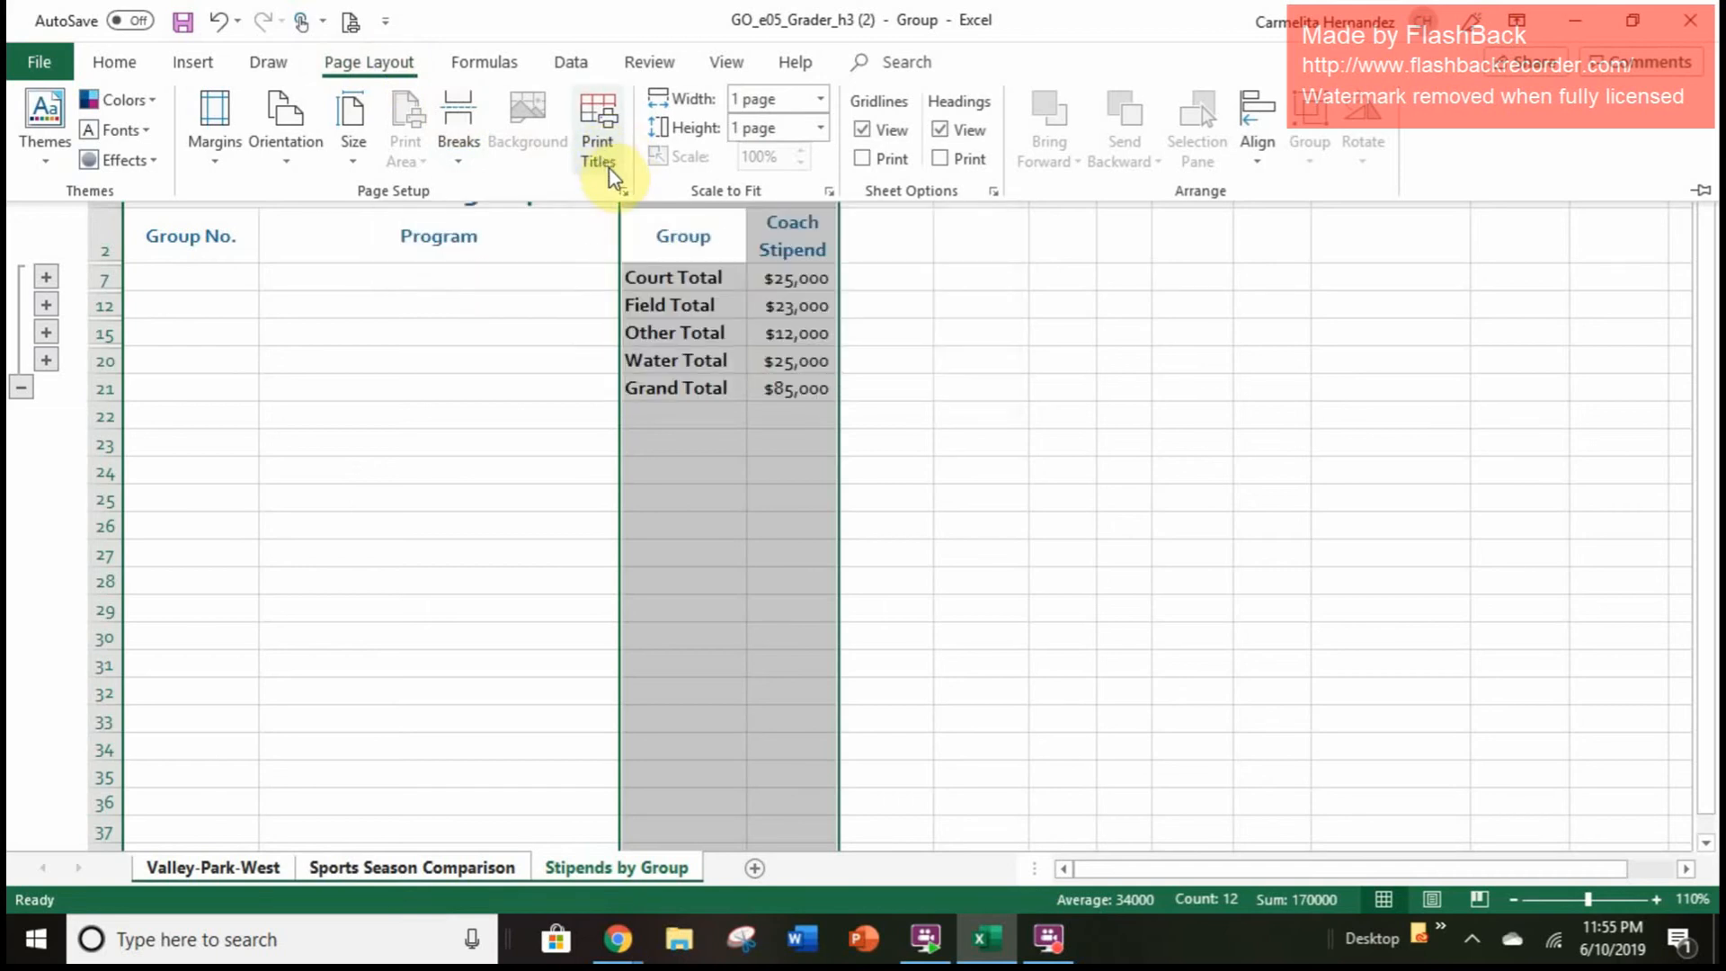
# Step: Add a custom footer with the sheet name in the center section to the grouped worksheets
pyautogui.click(624, 189)
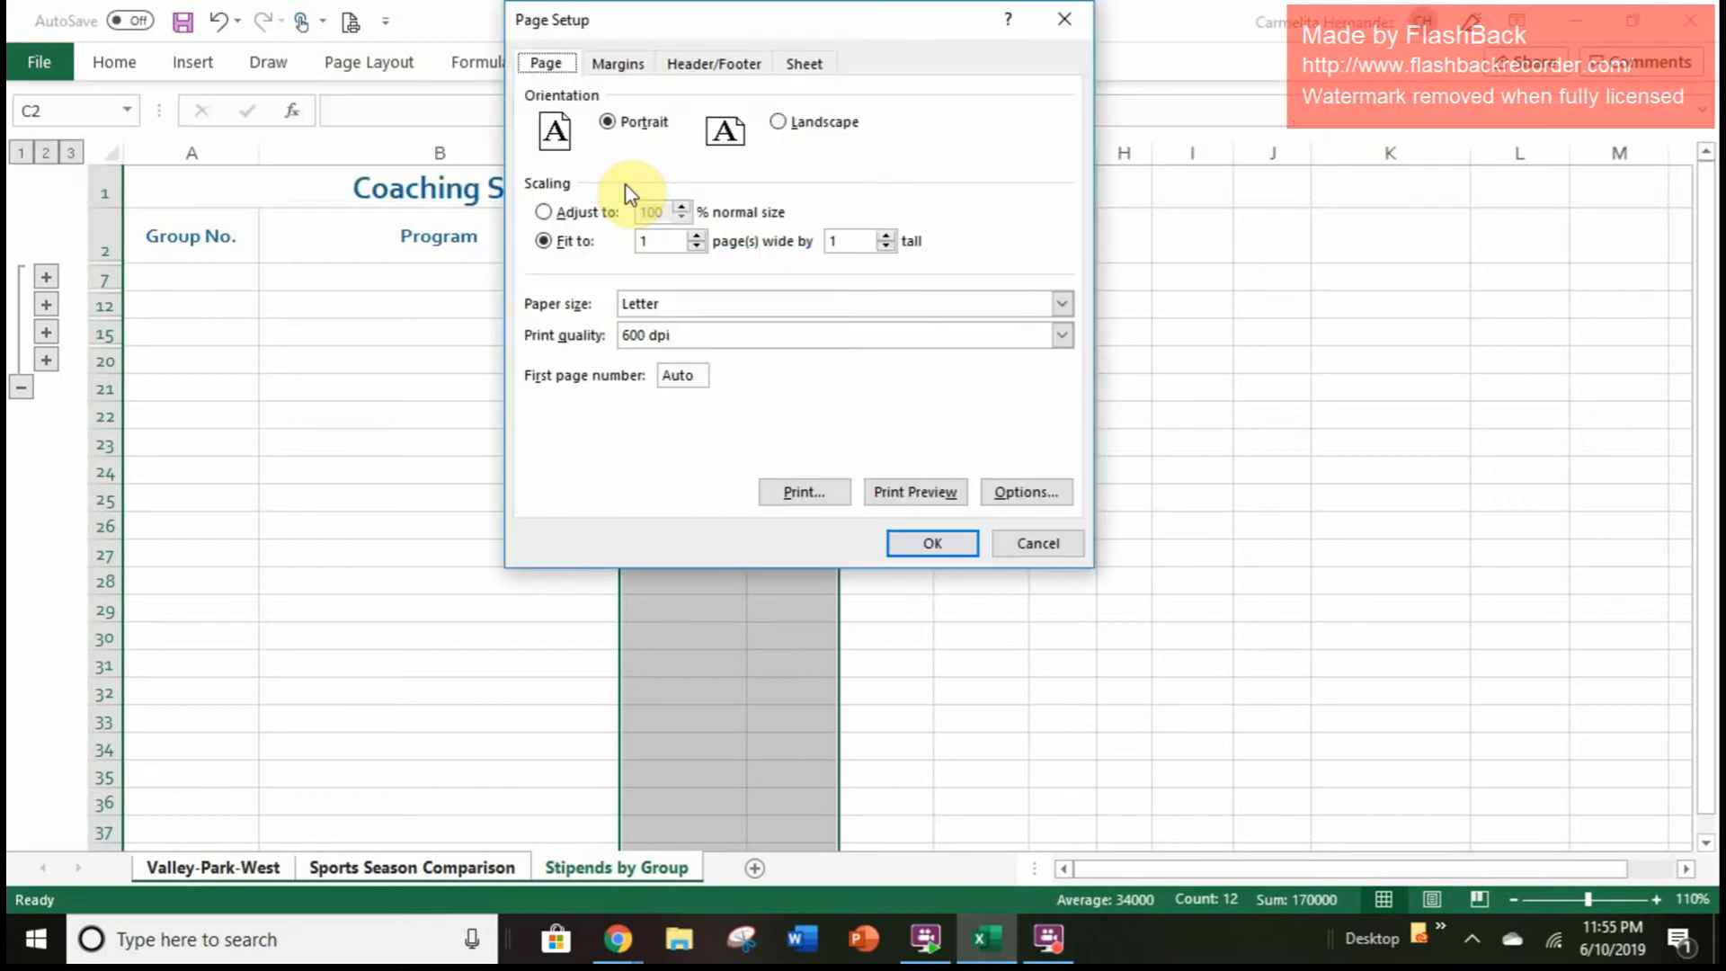
pyautogui.click(697, 66)
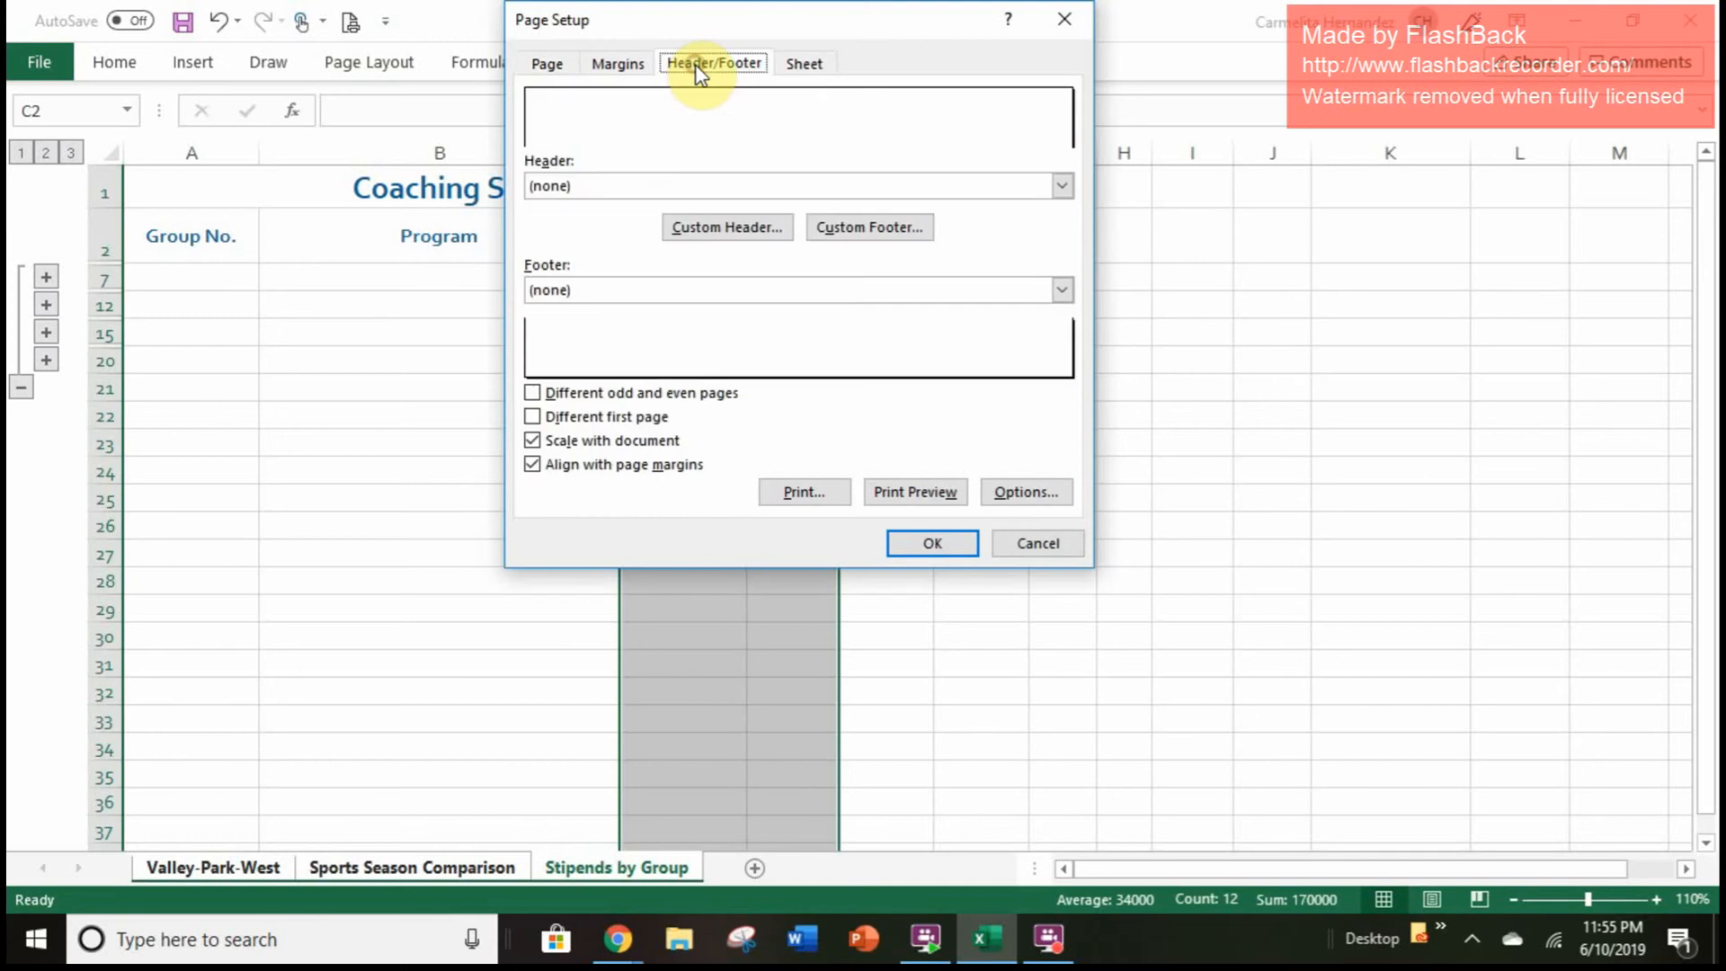
pyautogui.click(886, 226)
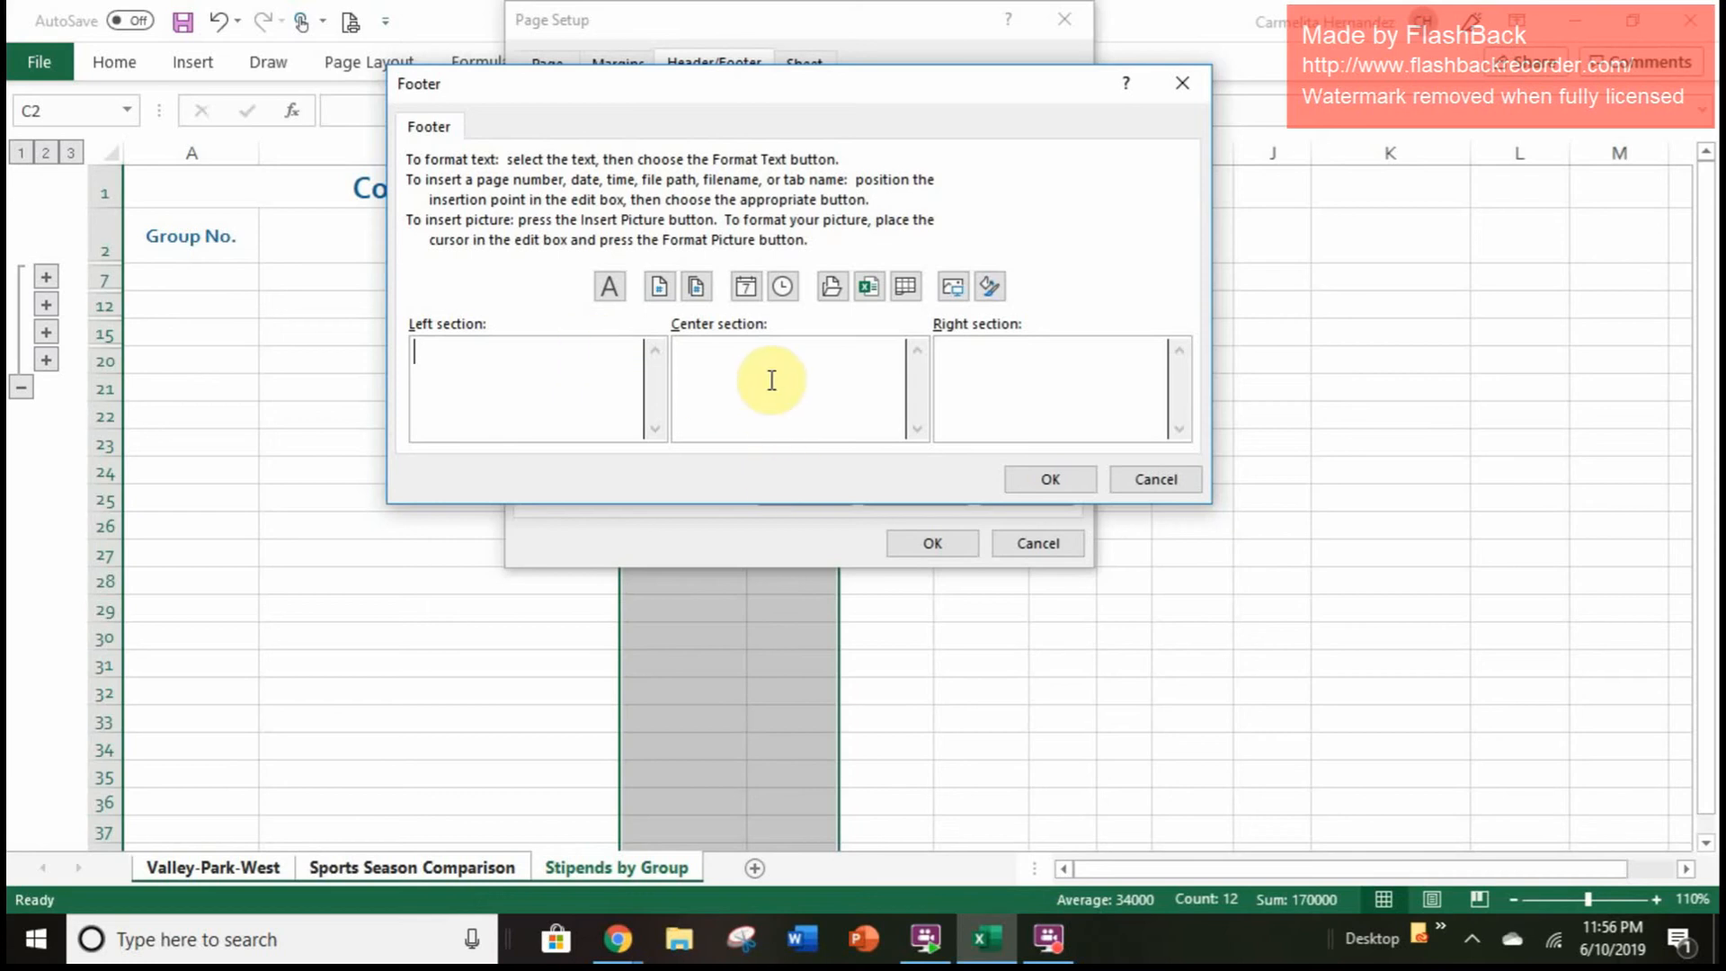
pyautogui.click(746, 390)
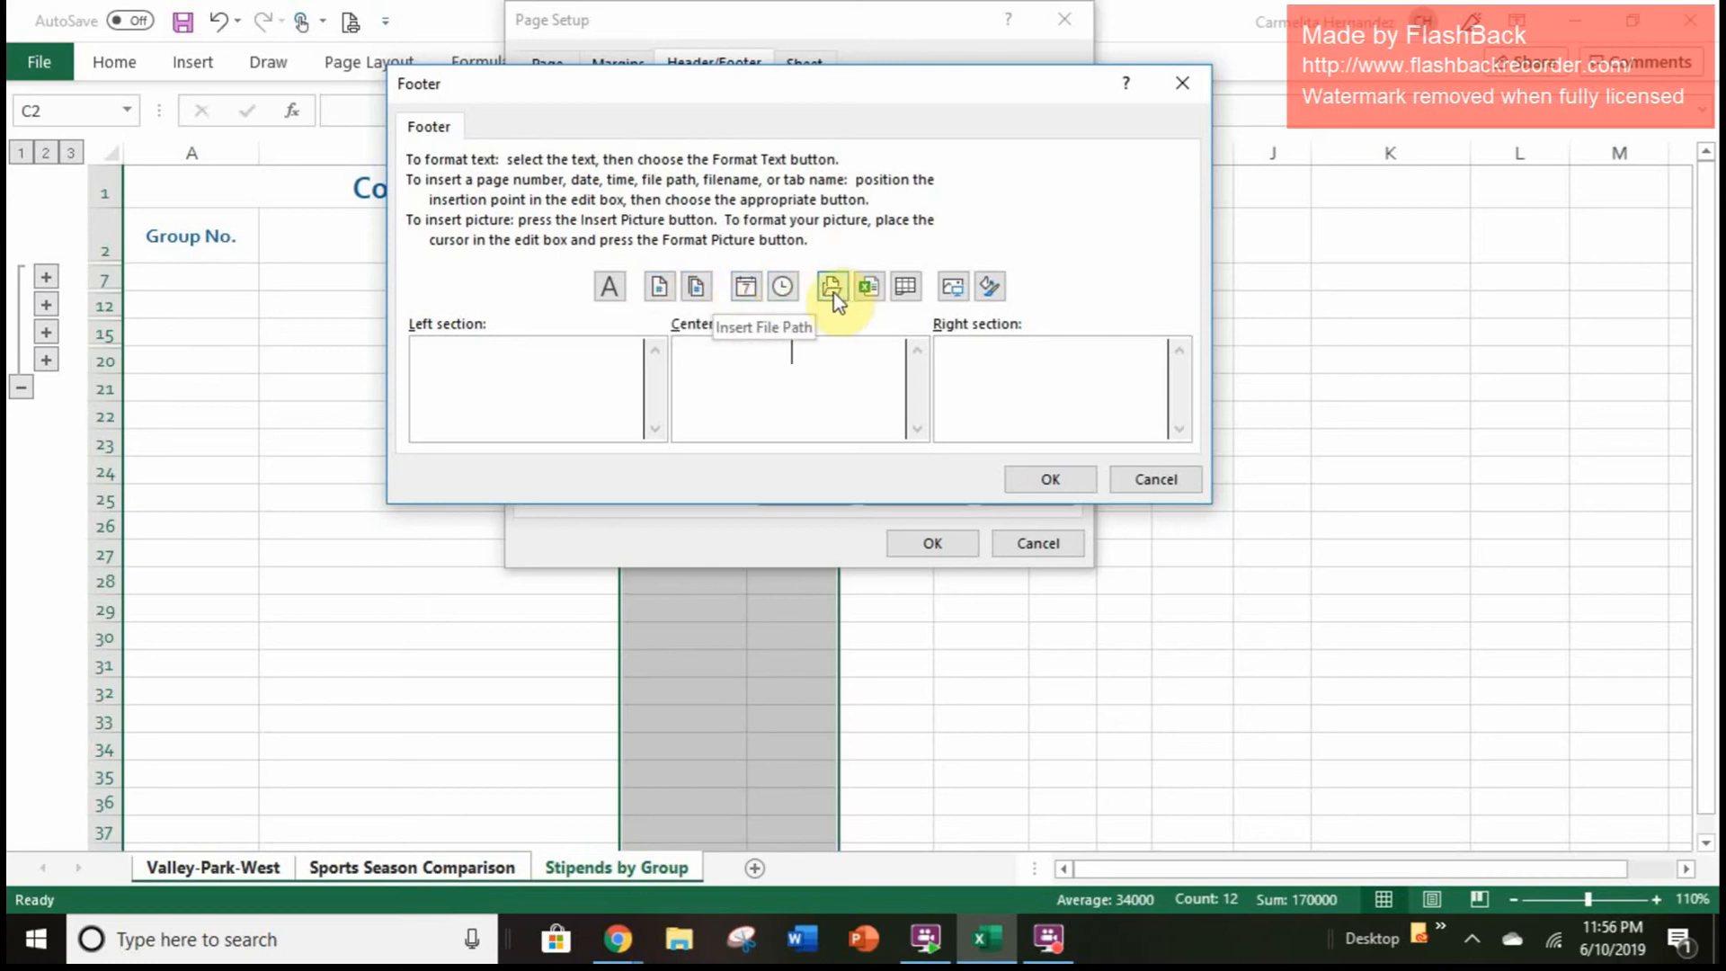
pyautogui.click(906, 288)
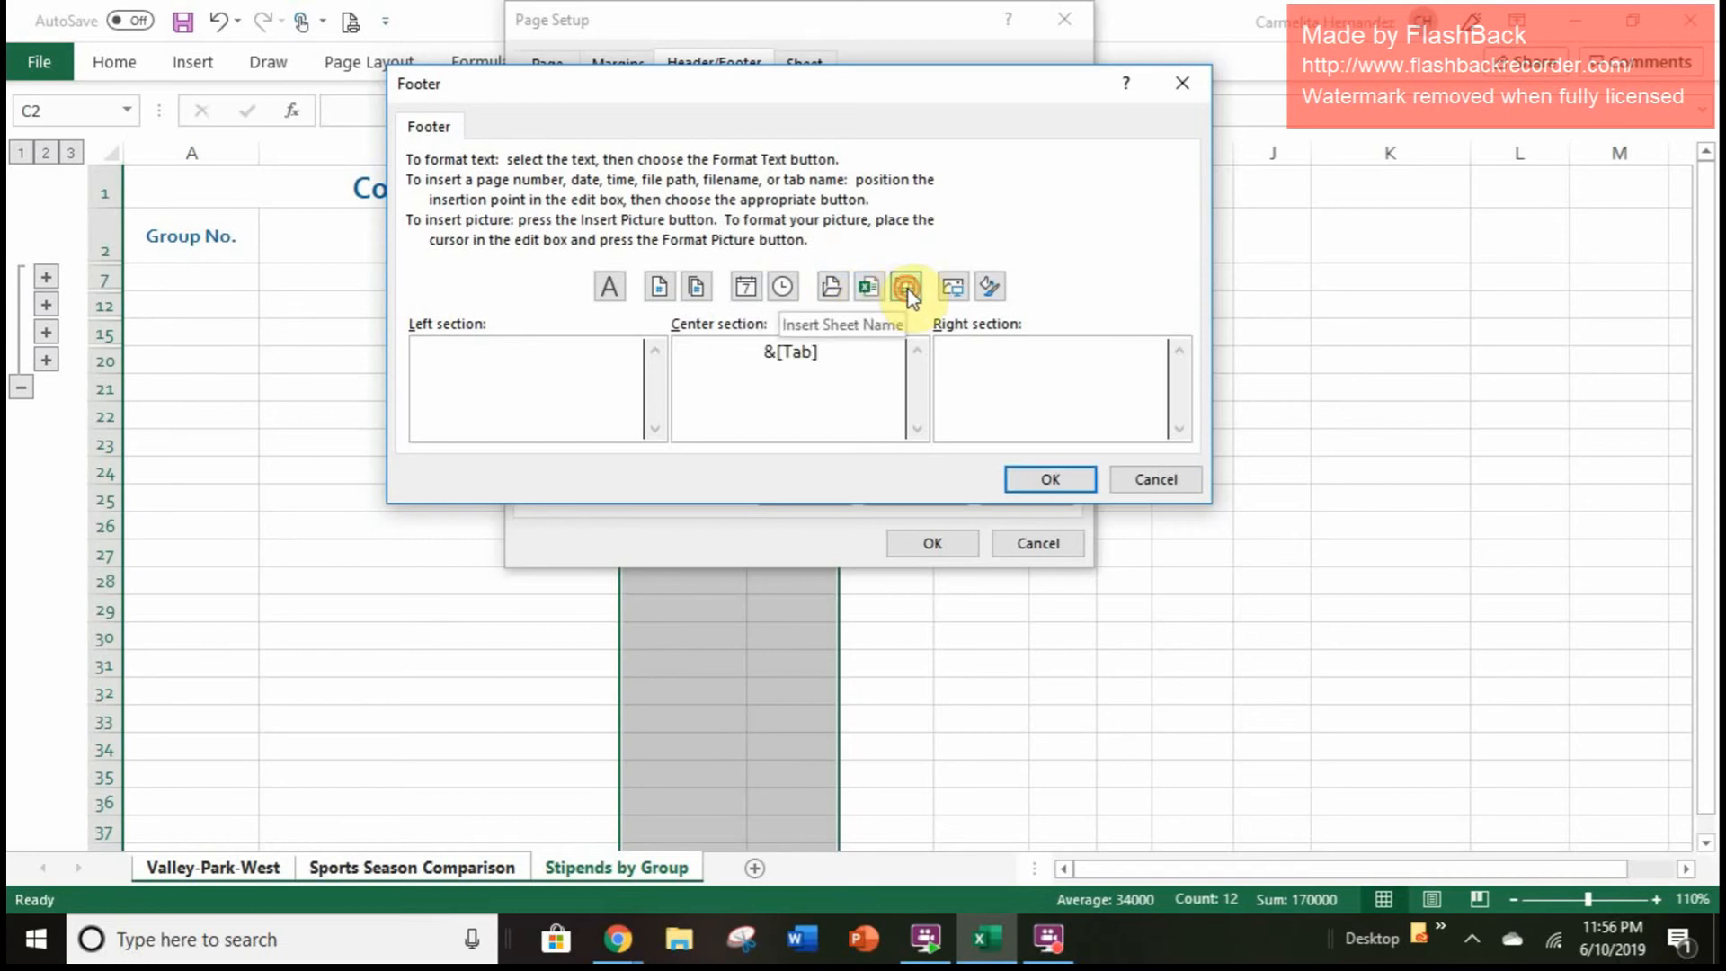
pyautogui.click(1025, 484)
pyautogui.click(955, 543)
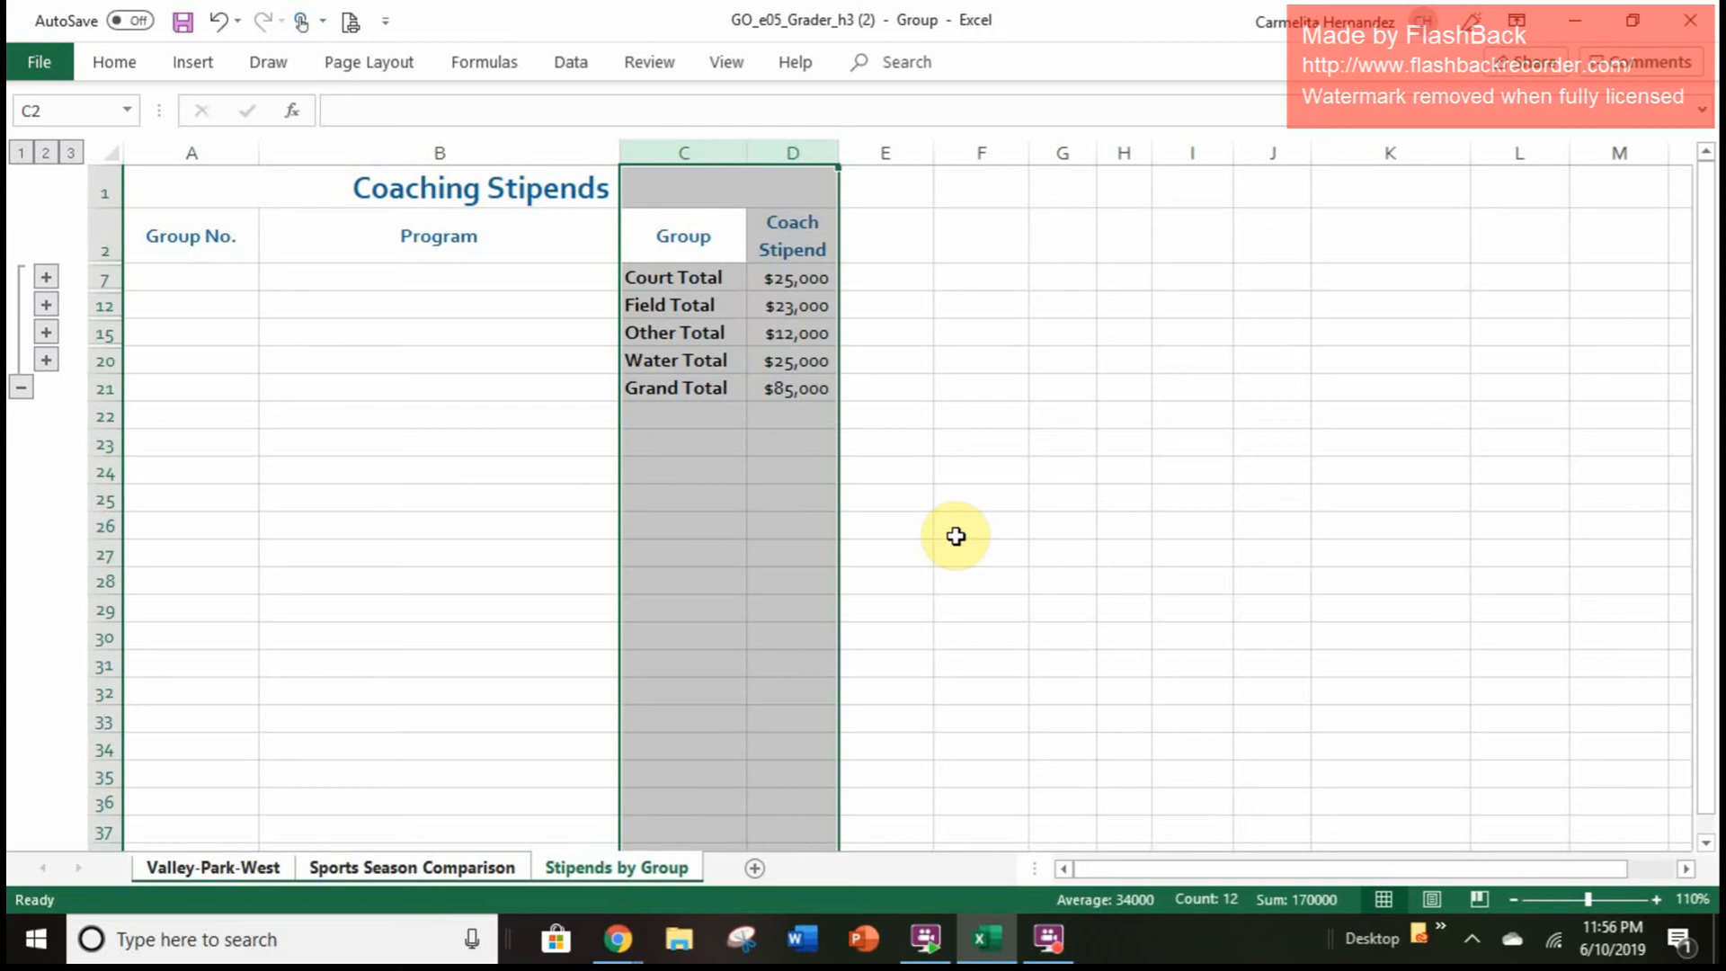
# Step: Ungroup the worksheets, go to the Valley-Park-West sheet and clear the column selection by selecting cell F19
pyautogui.click(476, 868)
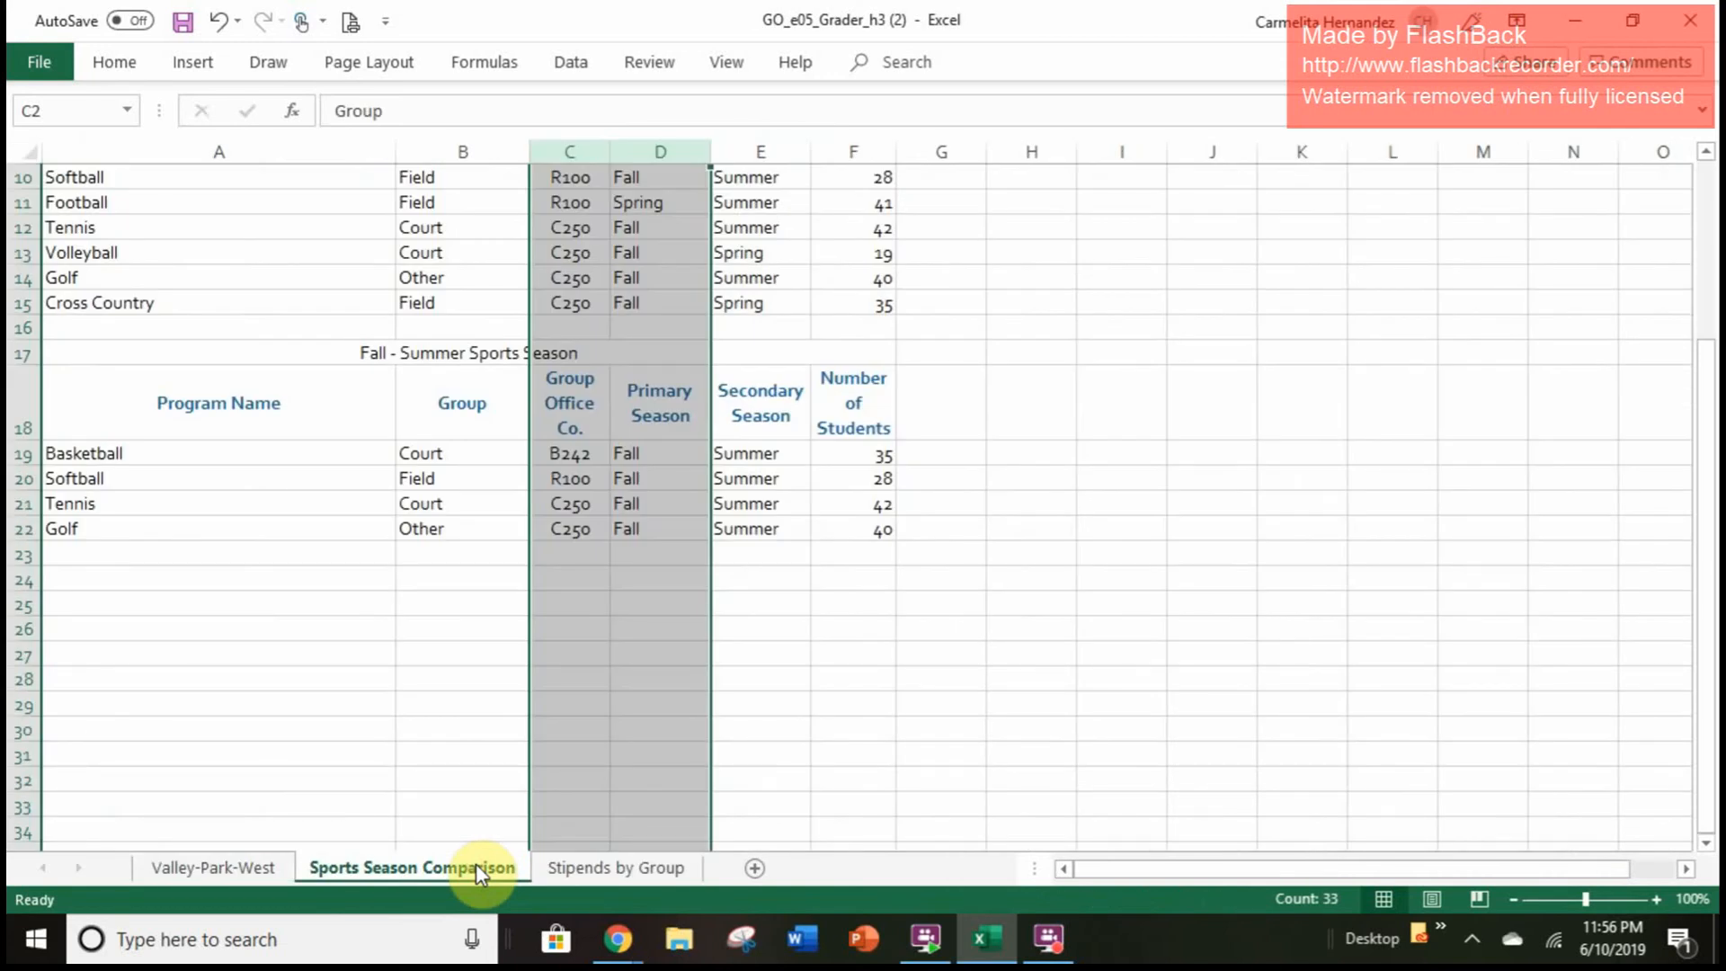
pyautogui.click(225, 868)
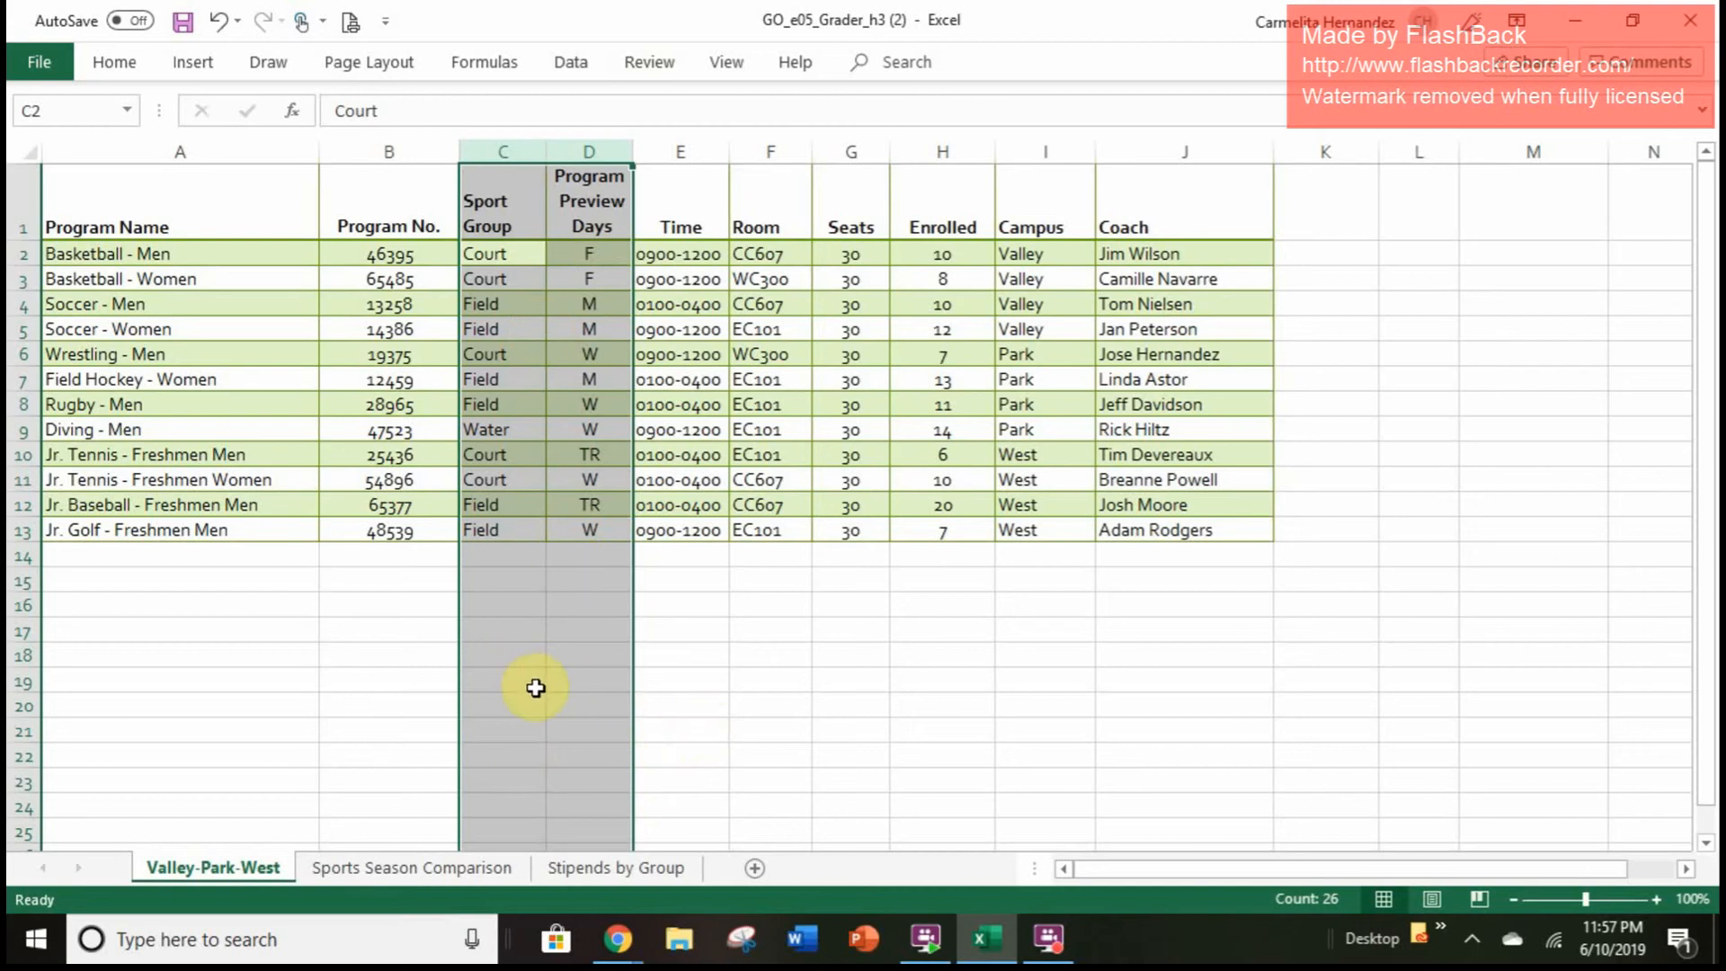
pyautogui.click(806, 685)
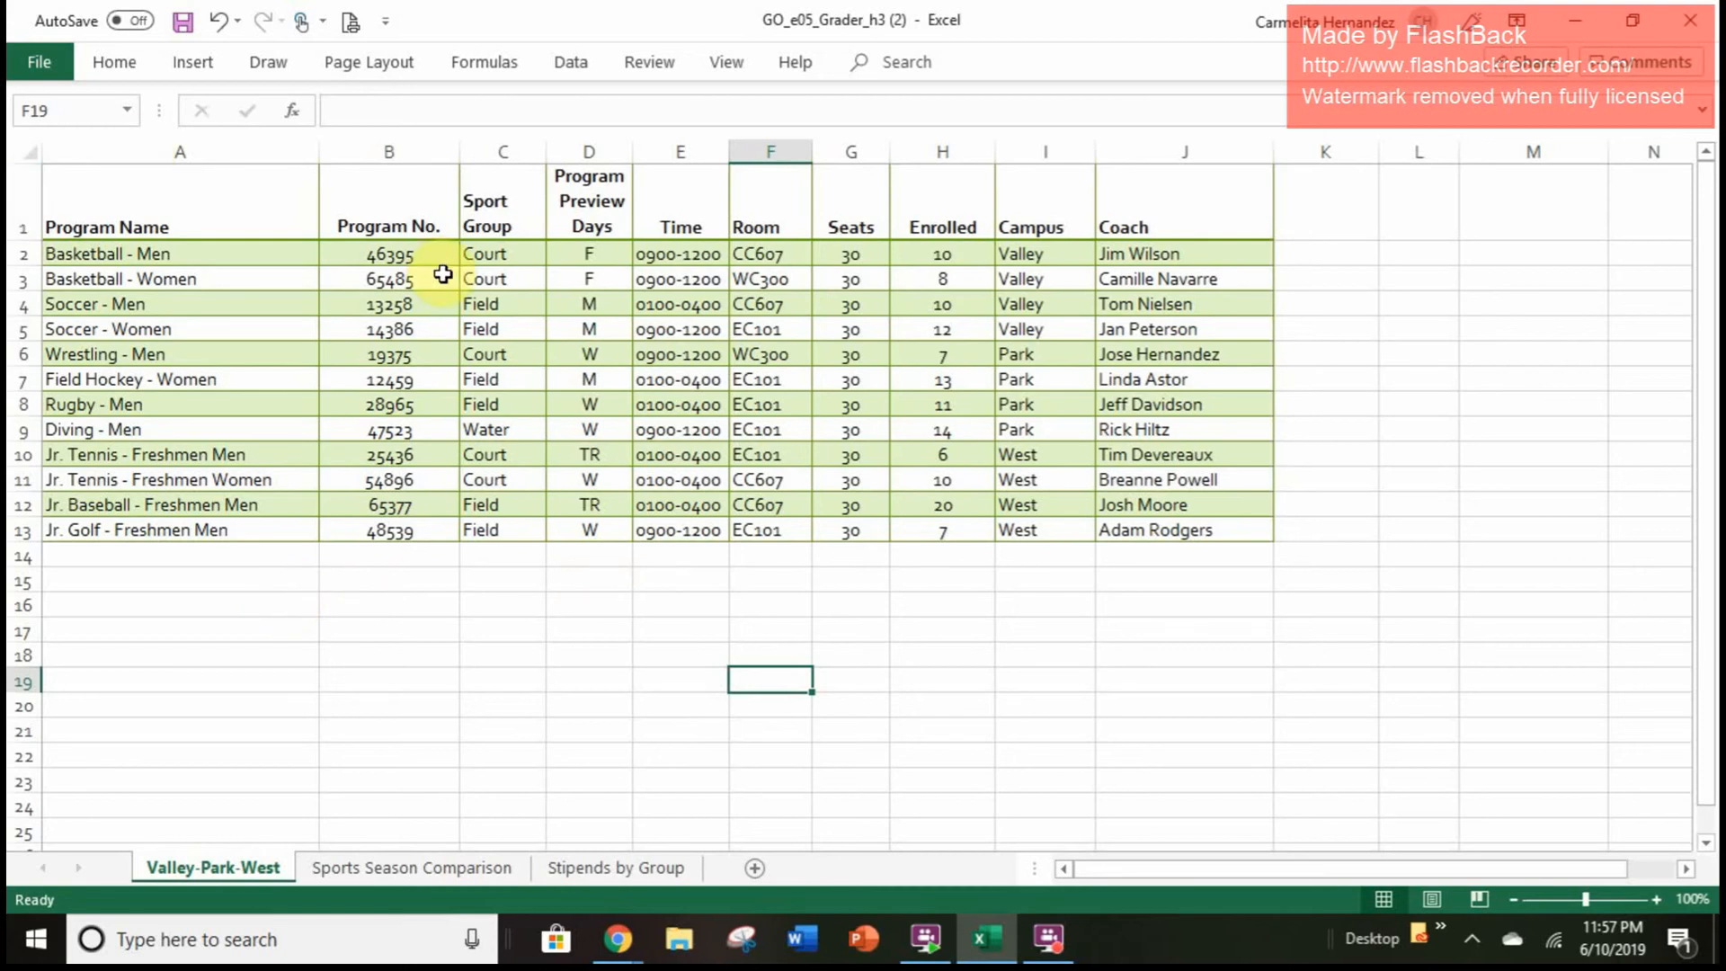
# Step: Open the Insert Hyperlink dialog for cell J1, the Coach heading on the Valley-Park-West sheet
pyautogui.click(1146, 192)
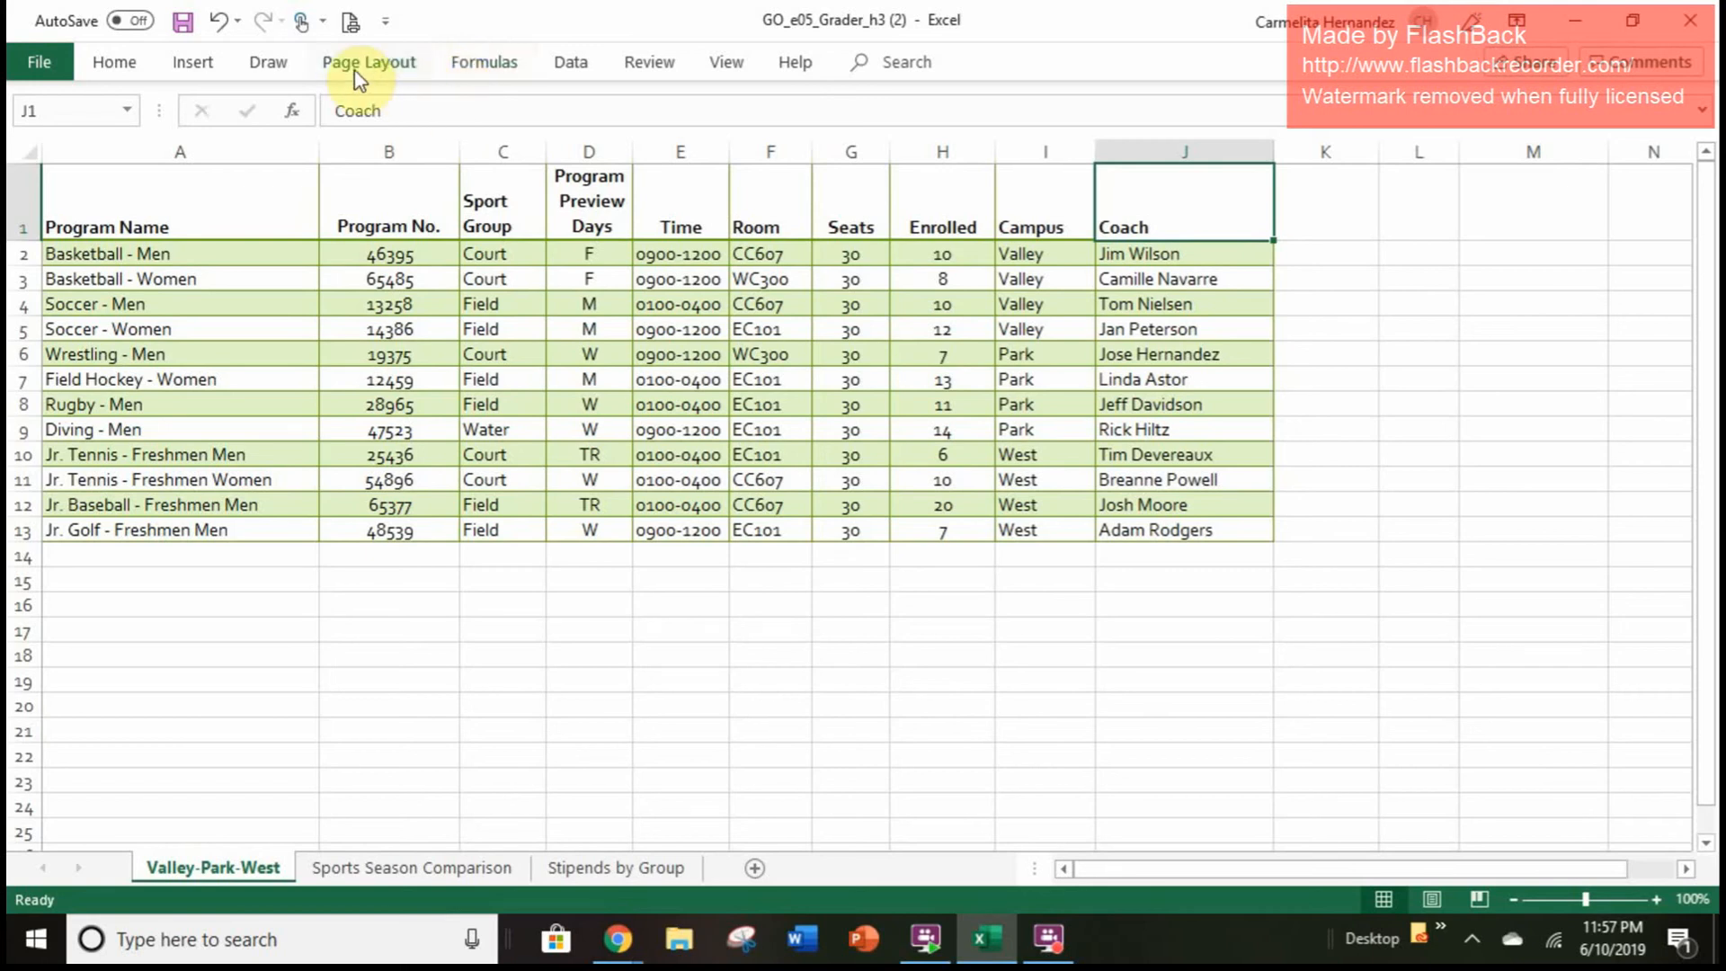
pyautogui.click(190, 66)
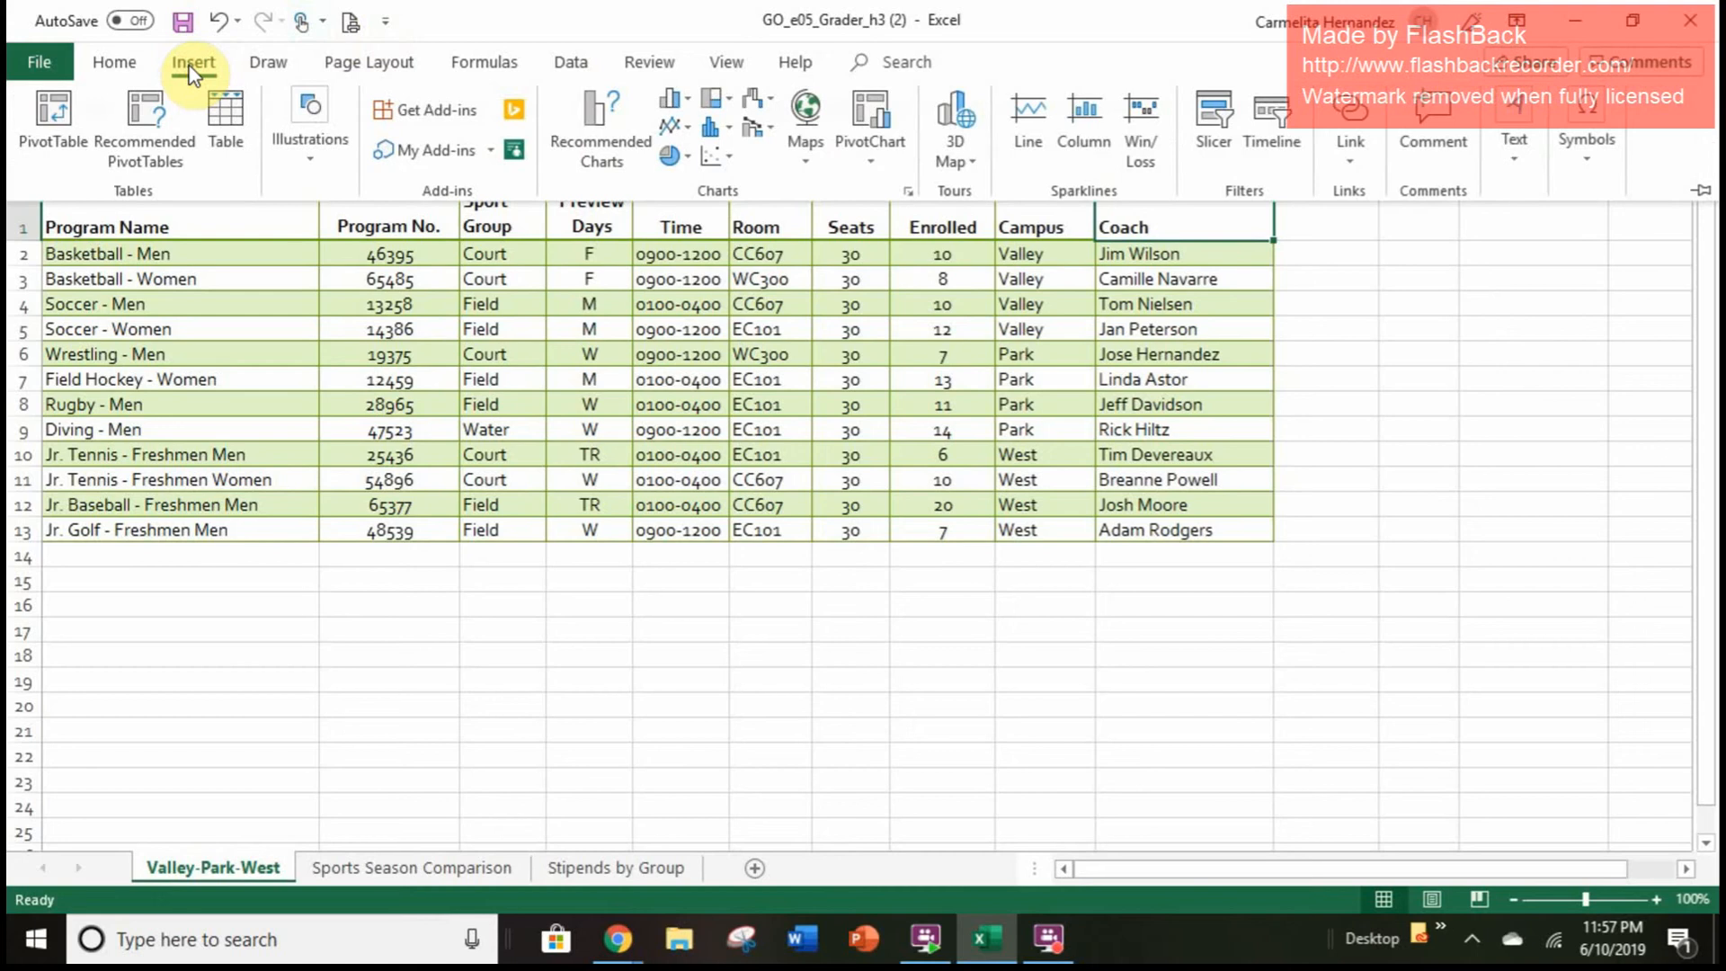
pyautogui.click(1364, 148)
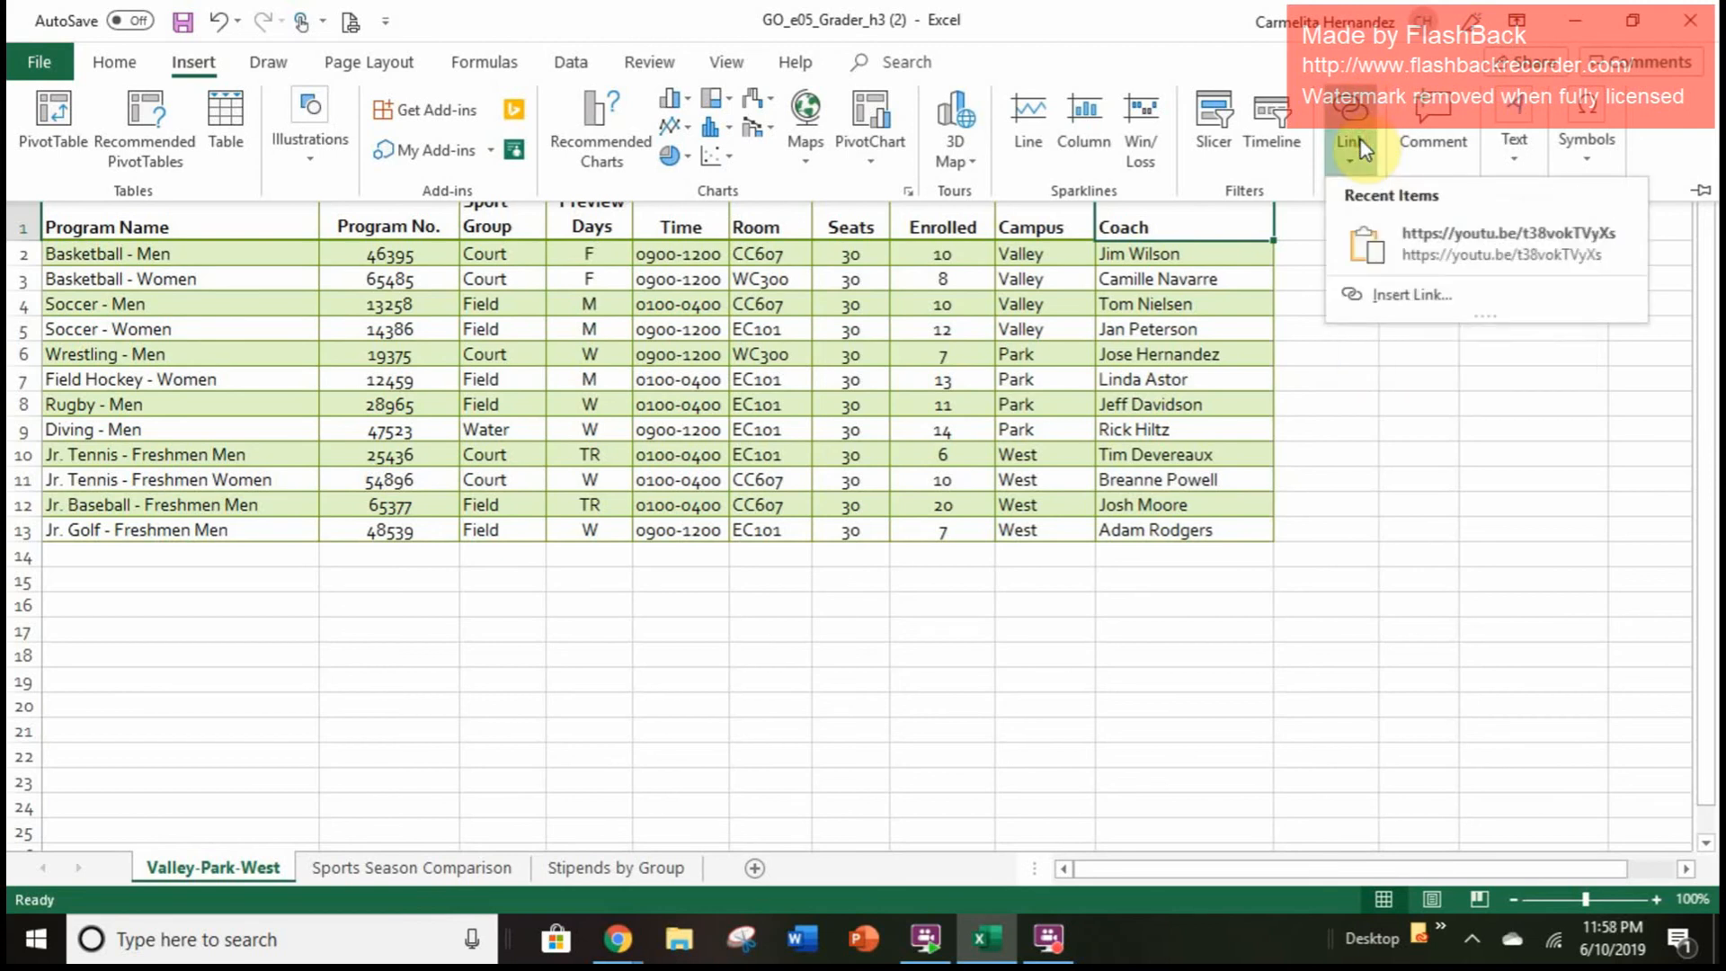
pyautogui.click(1364, 148)
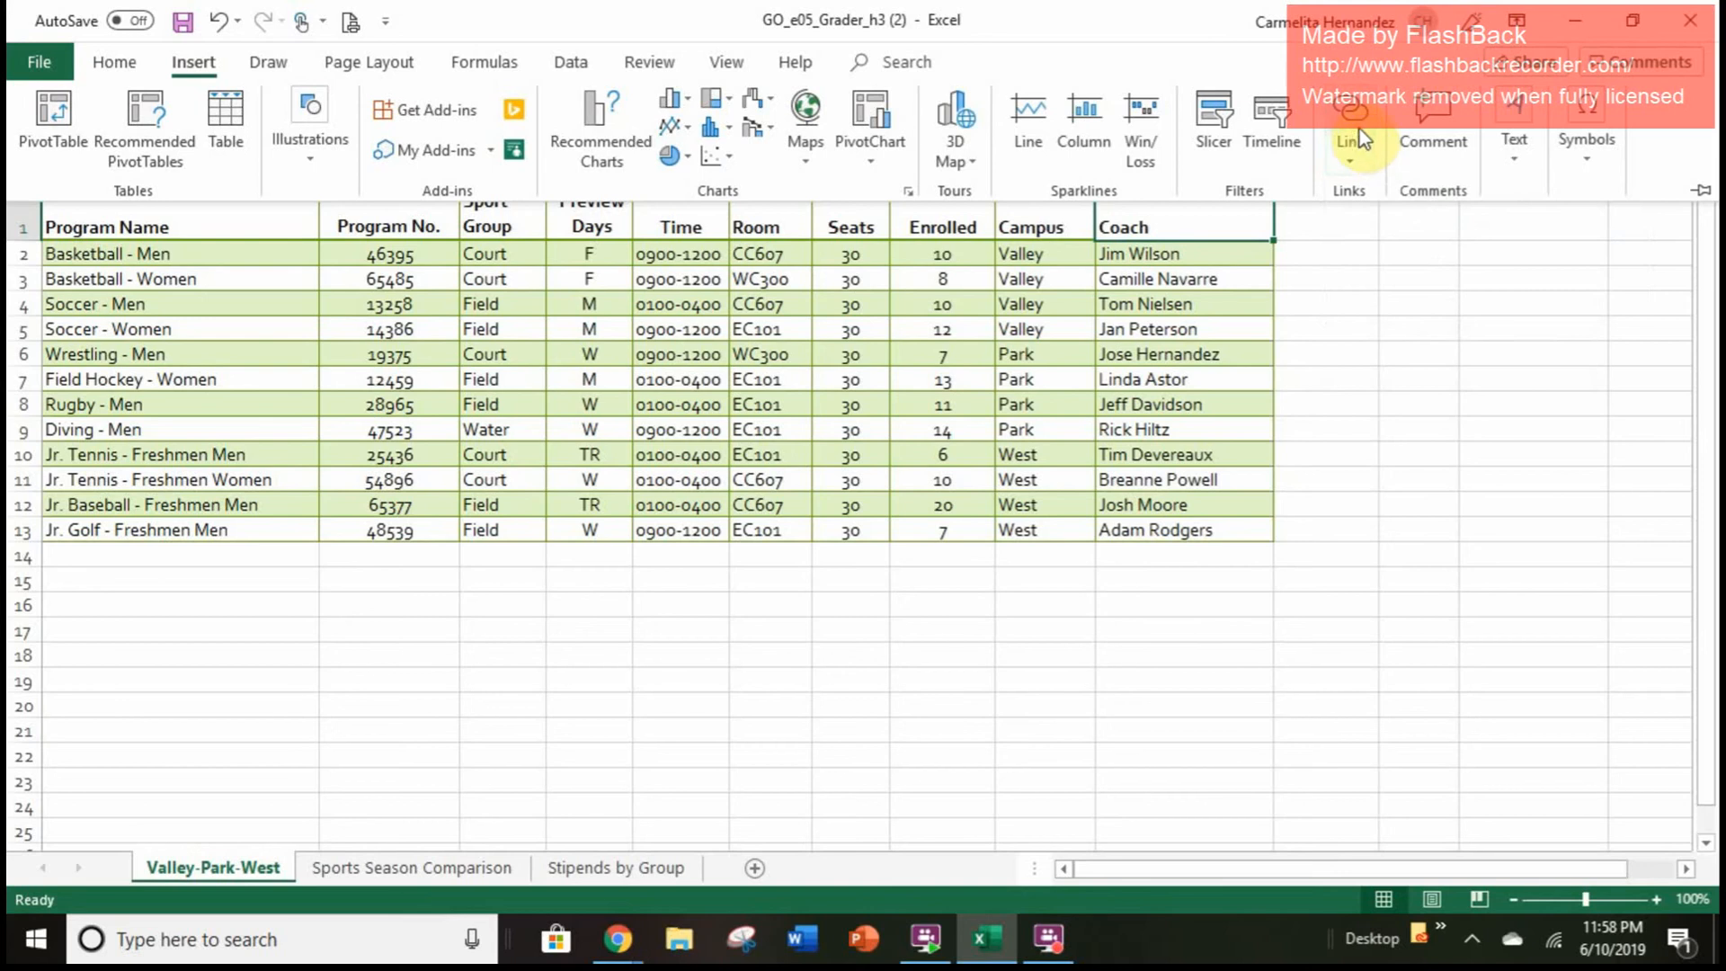
pyautogui.click(1359, 127)
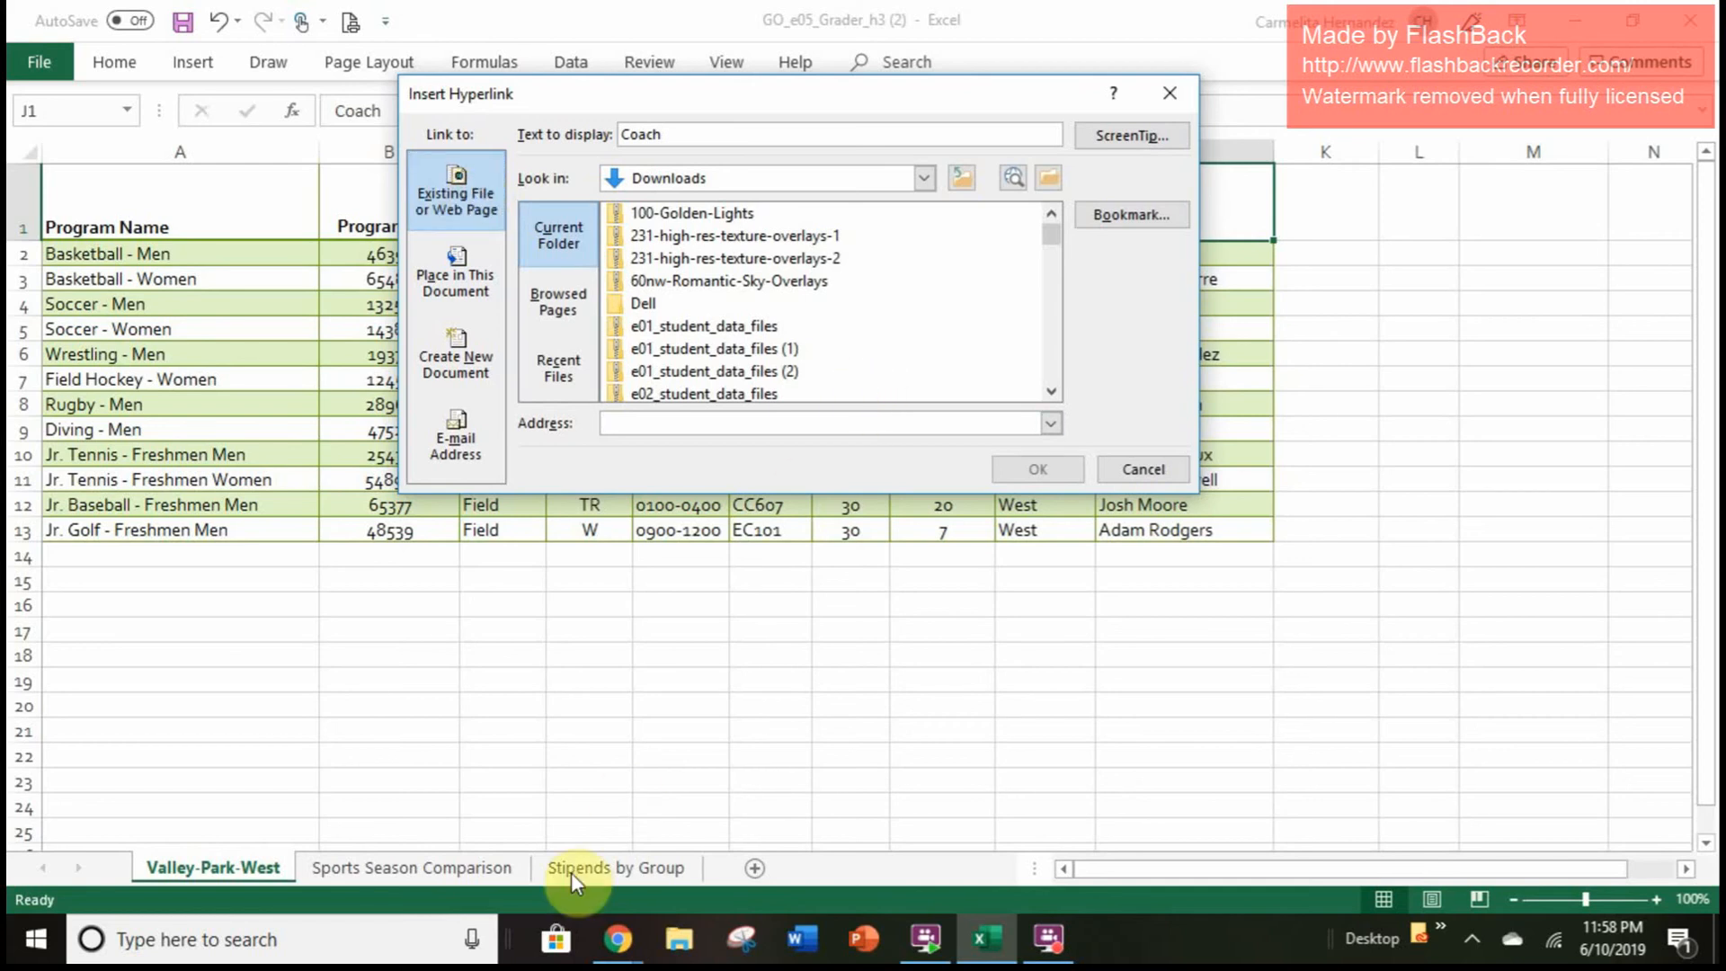
# Step: Switch to Chrome's Download Starting Files window to check the coach information file's name, and close that window
pyautogui.click(617, 939)
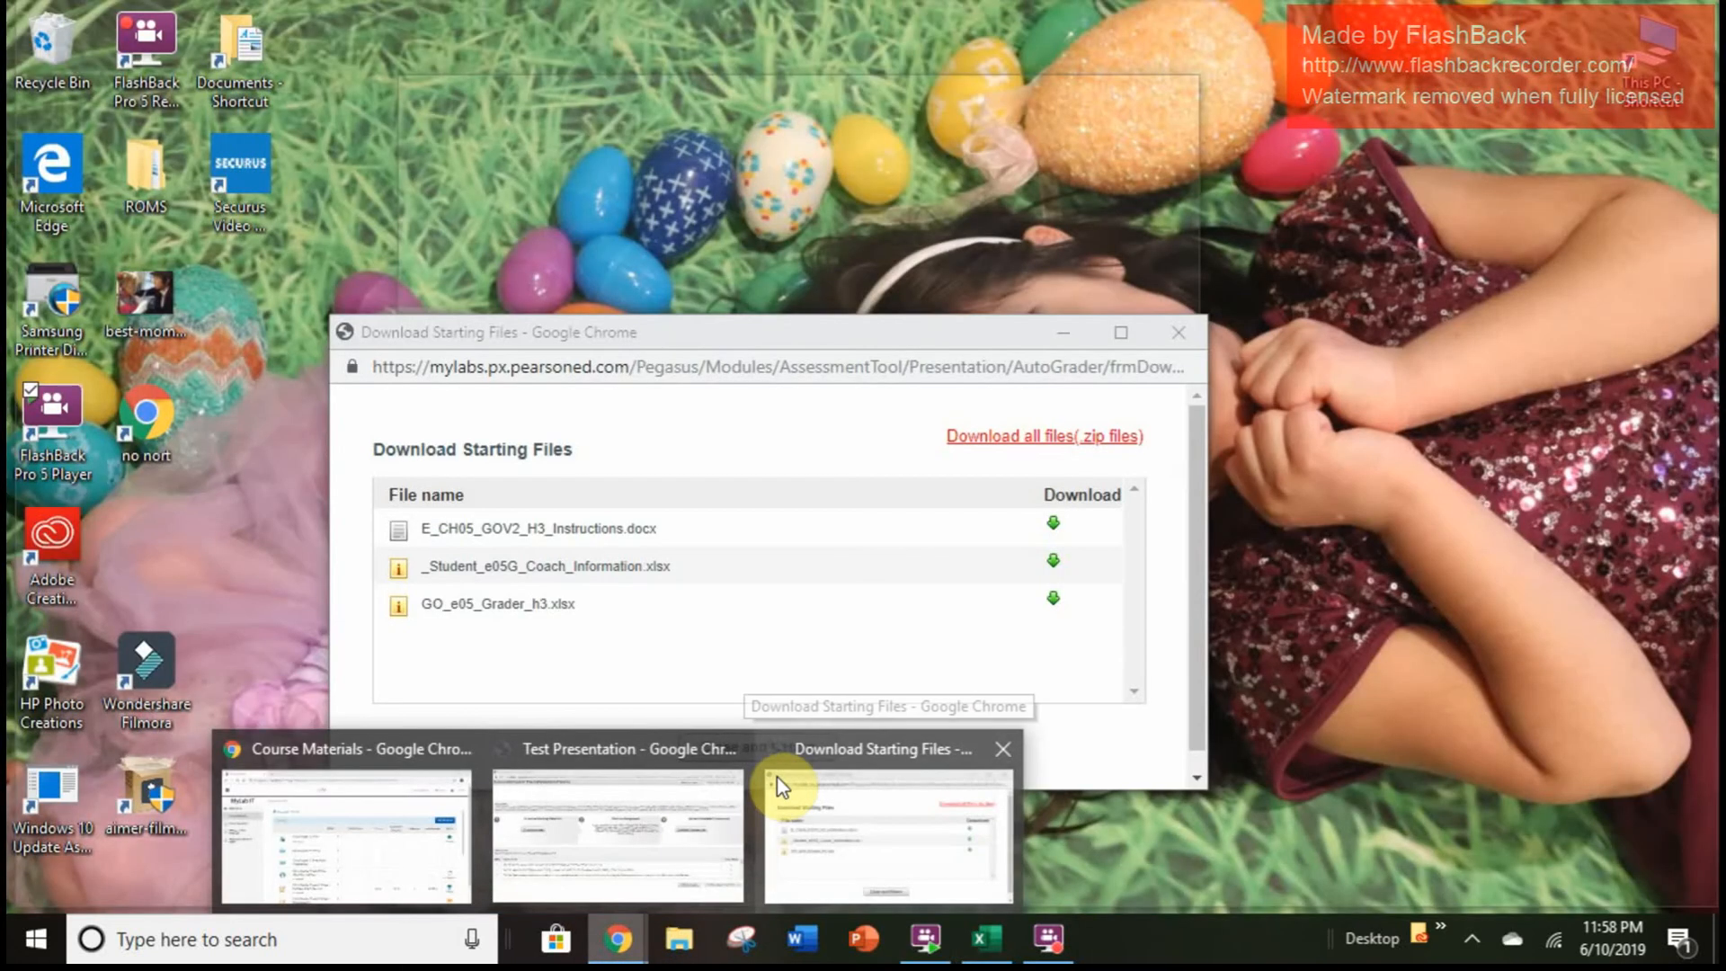
pyautogui.click(779, 779)
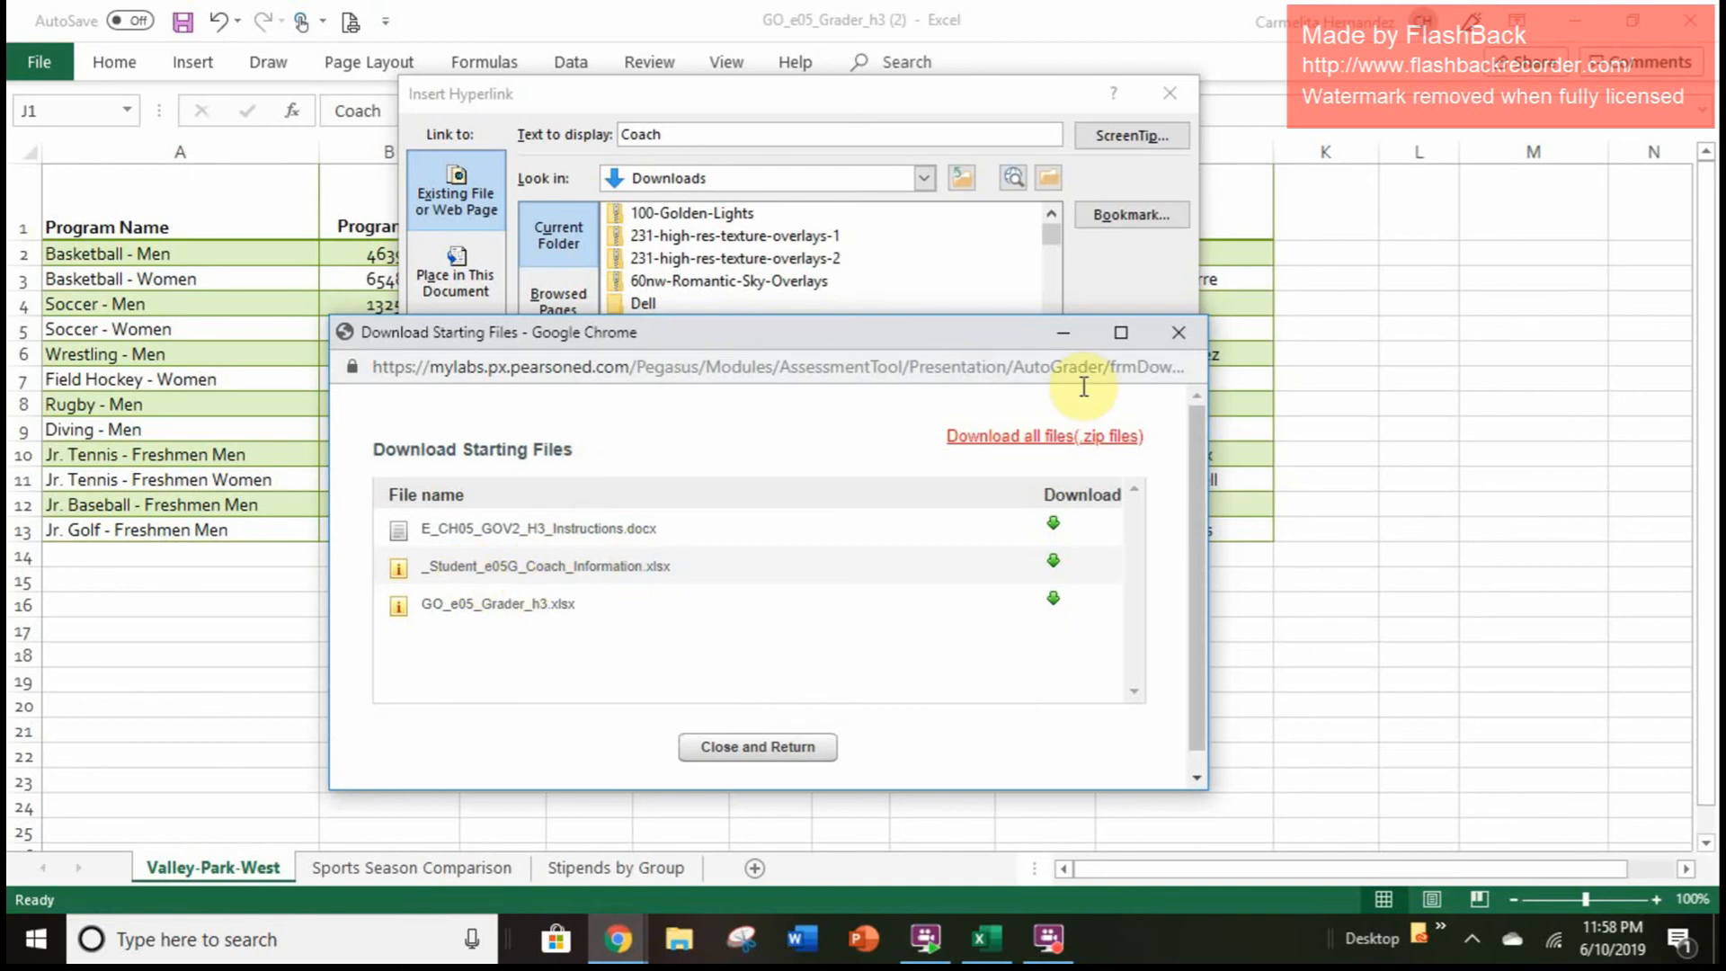
pyautogui.click(1177, 344)
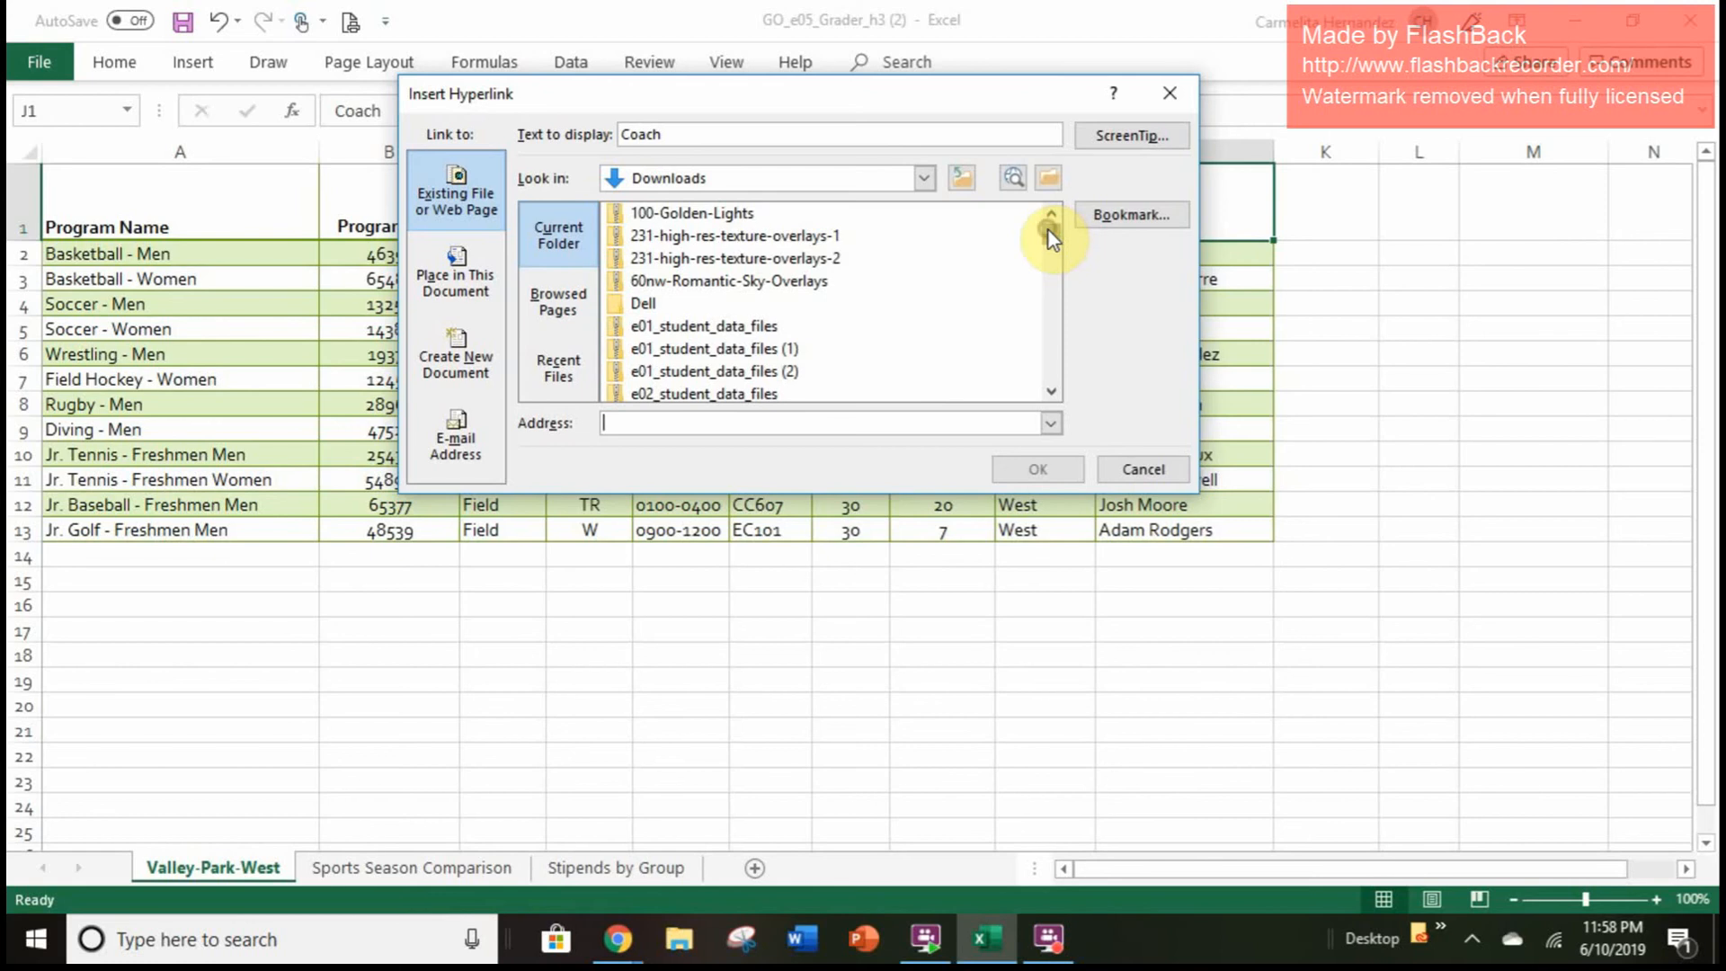
# Step: Choose the _Student_e05G_Coach_Information workbook in the Downloads folder as the hyperlink's target
pyautogui.moveTo(1048, 230)
pyautogui.mouseDown()
pyautogui.moveTo(1048, 278)
pyautogui.moveTo(1048, 231)
pyautogui.mouseUp()
pyautogui.moveTo(1057, 238); pyautogui.dragTo(1050, 286)
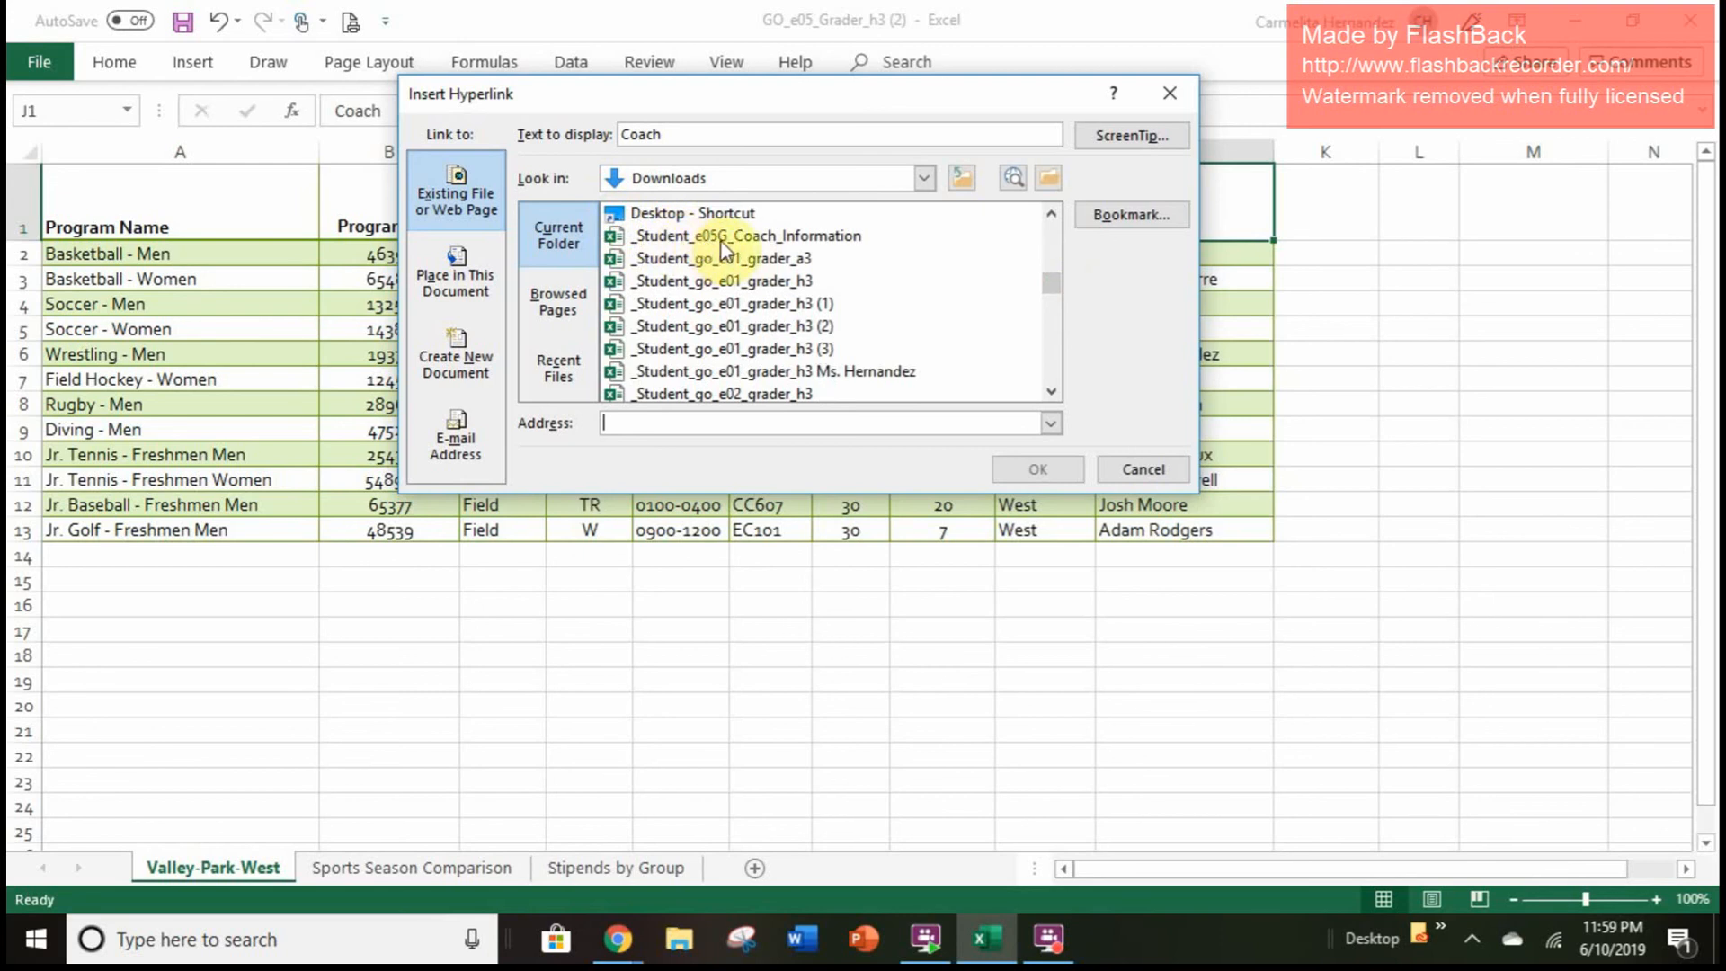
pyautogui.click(788, 245)
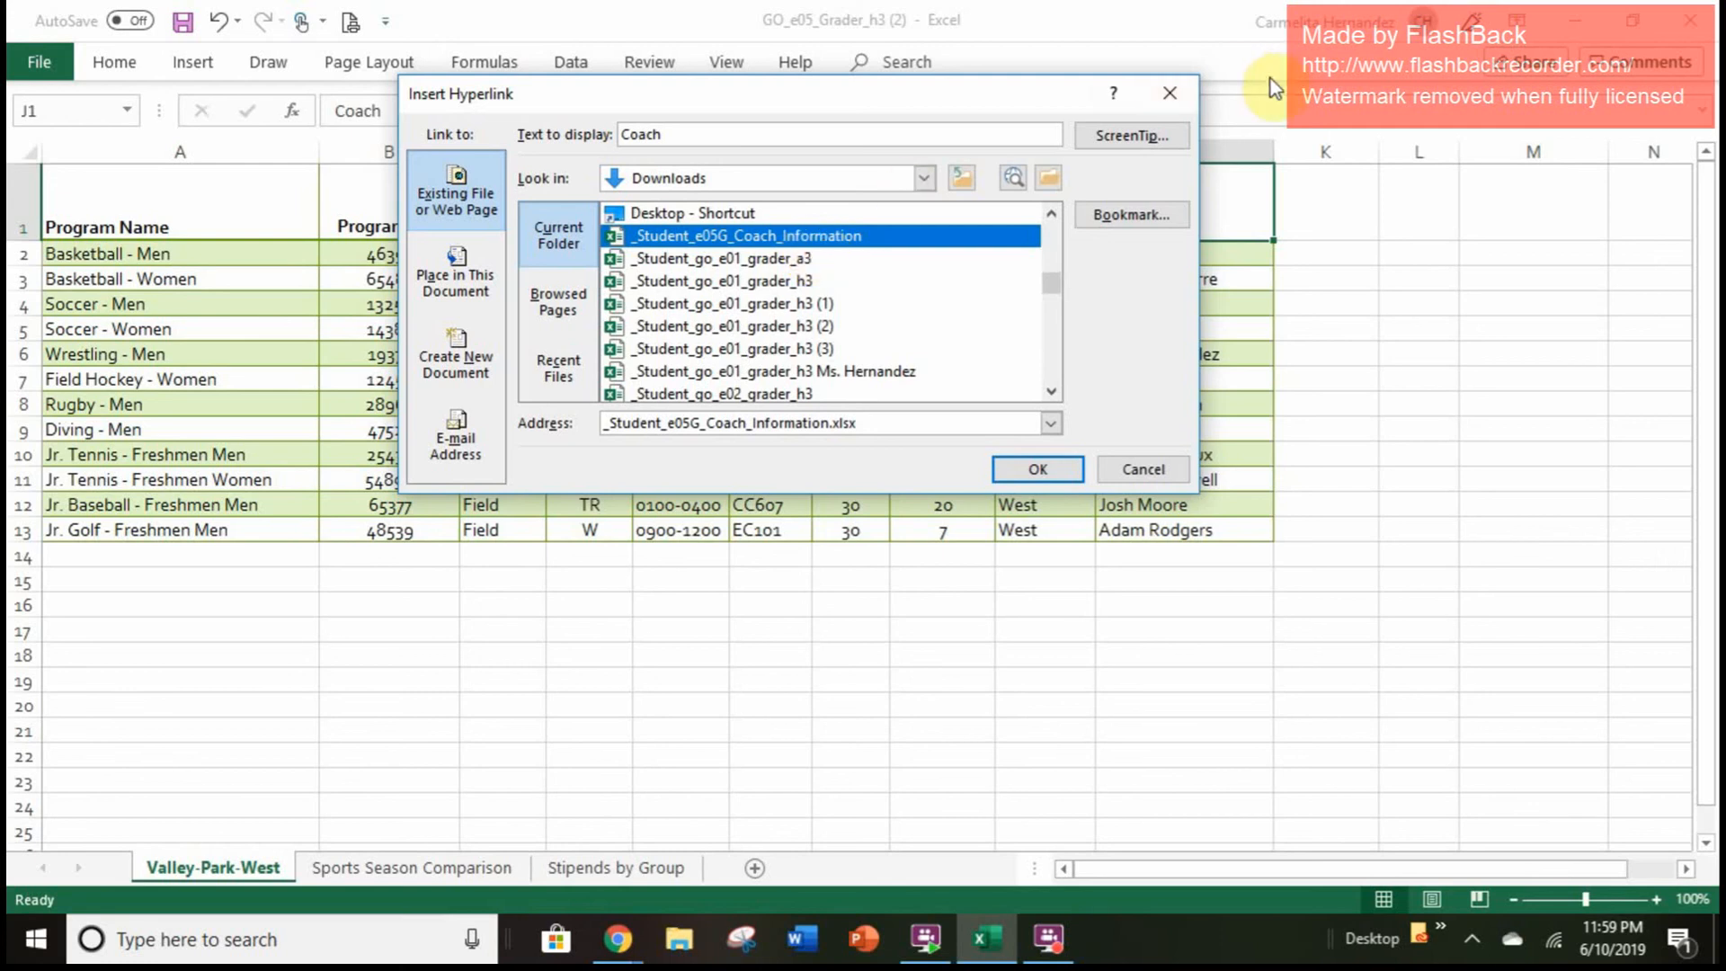
# Step: Set the hyperlink's ScreenTip to "Click here for contact information" and insert the link on the Coach heading
pyautogui.click(1125, 144)
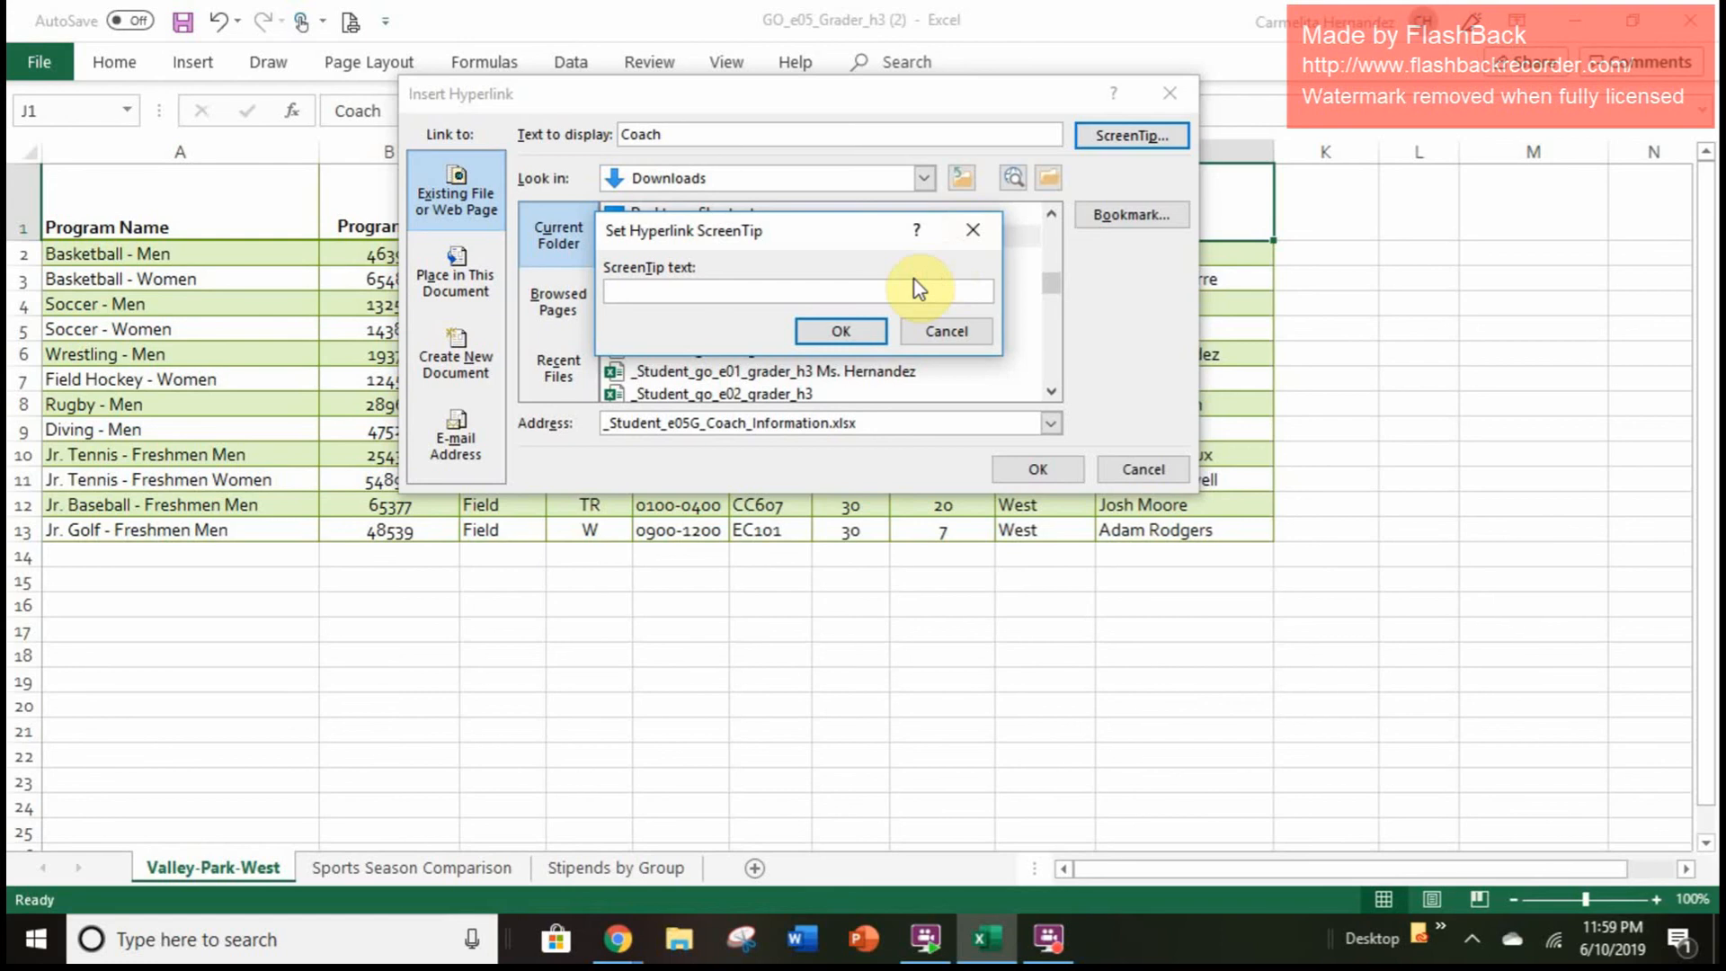
pyautogui.write('Click here for contact ')
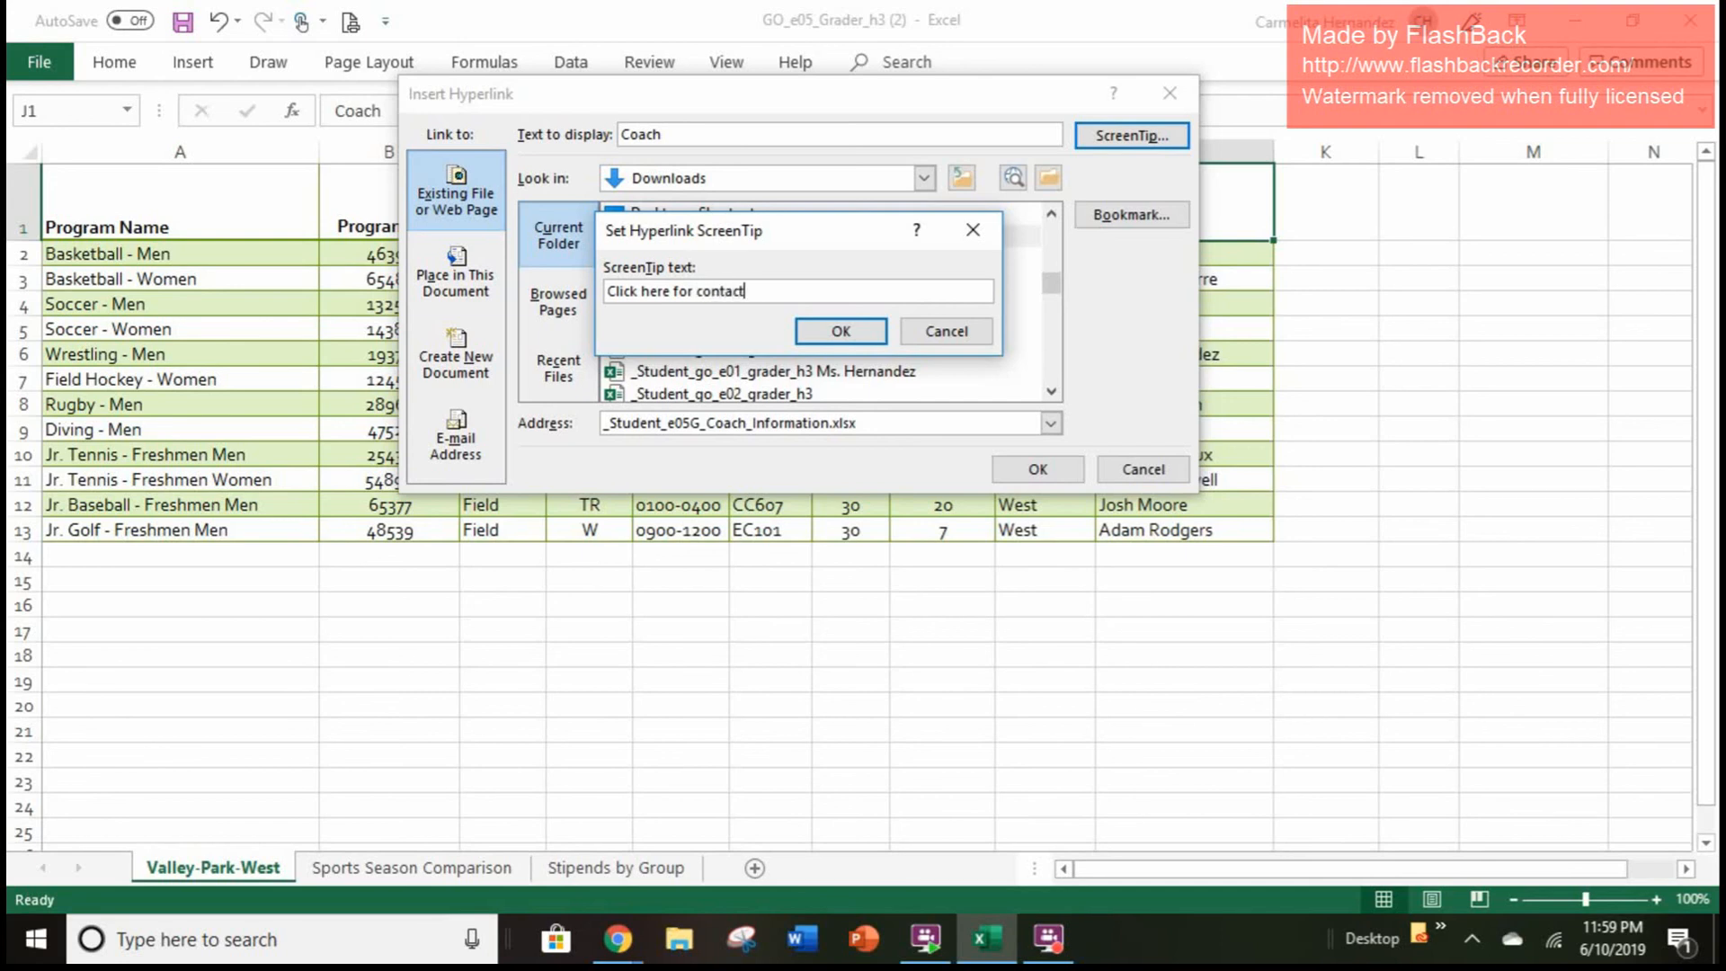
pyautogui.write('information.')
pyautogui.press('BackSpace')
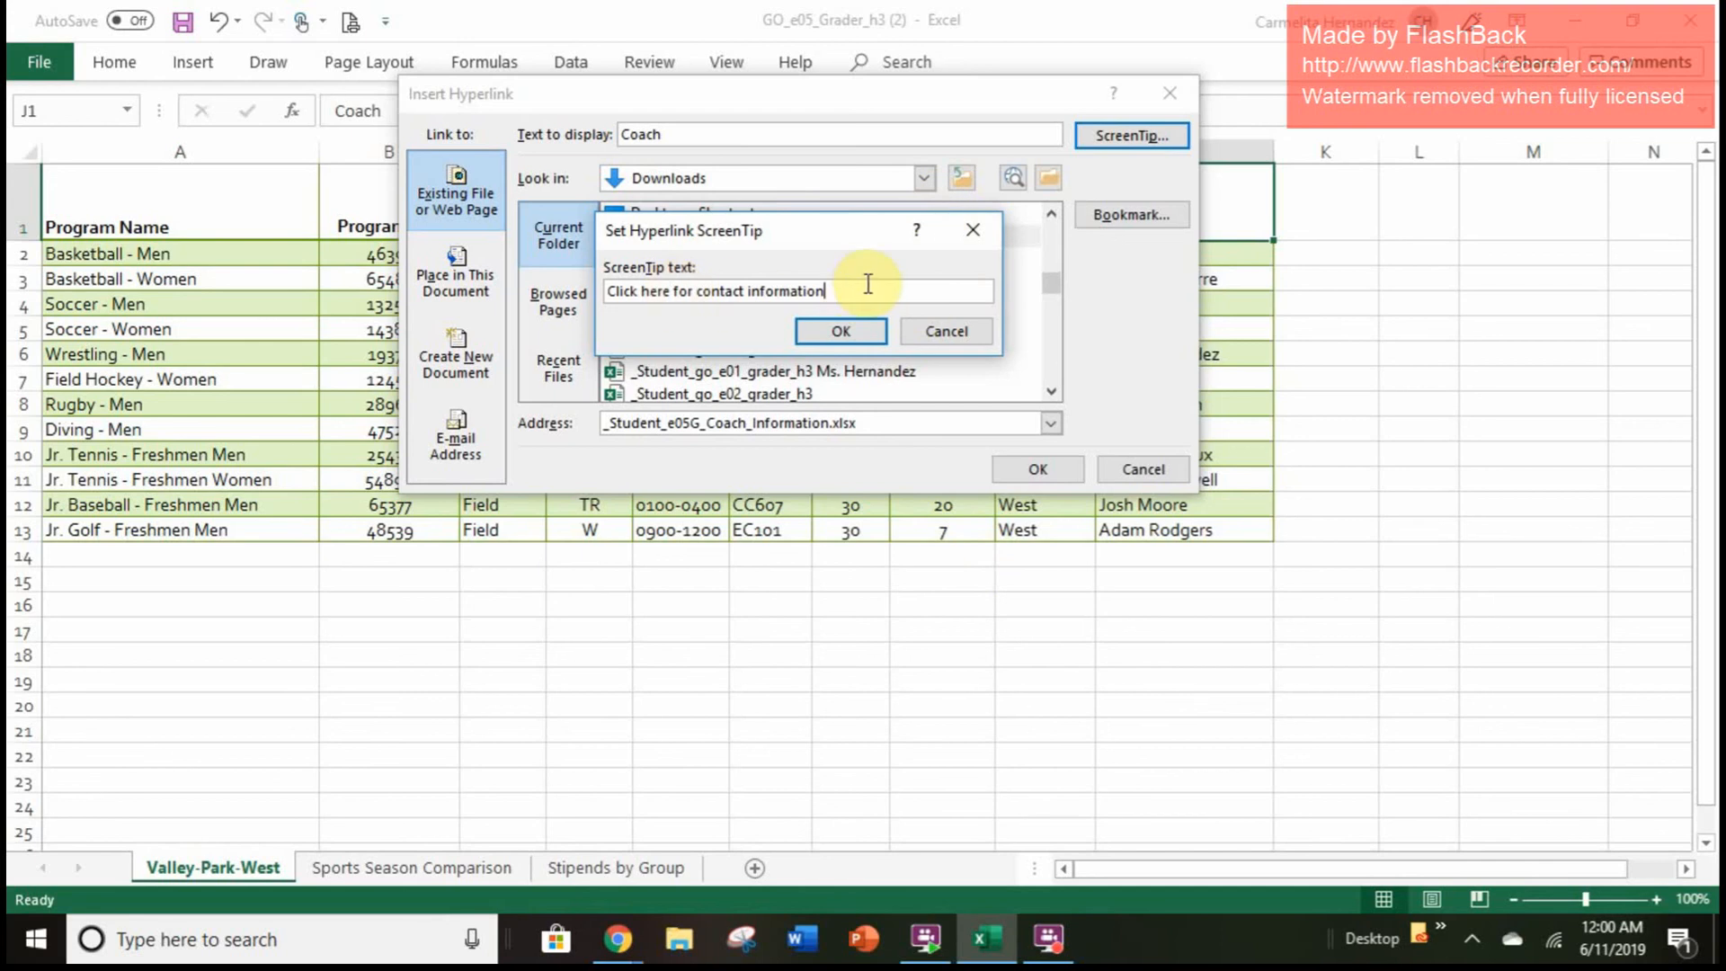
pyautogui.click(865, 331)
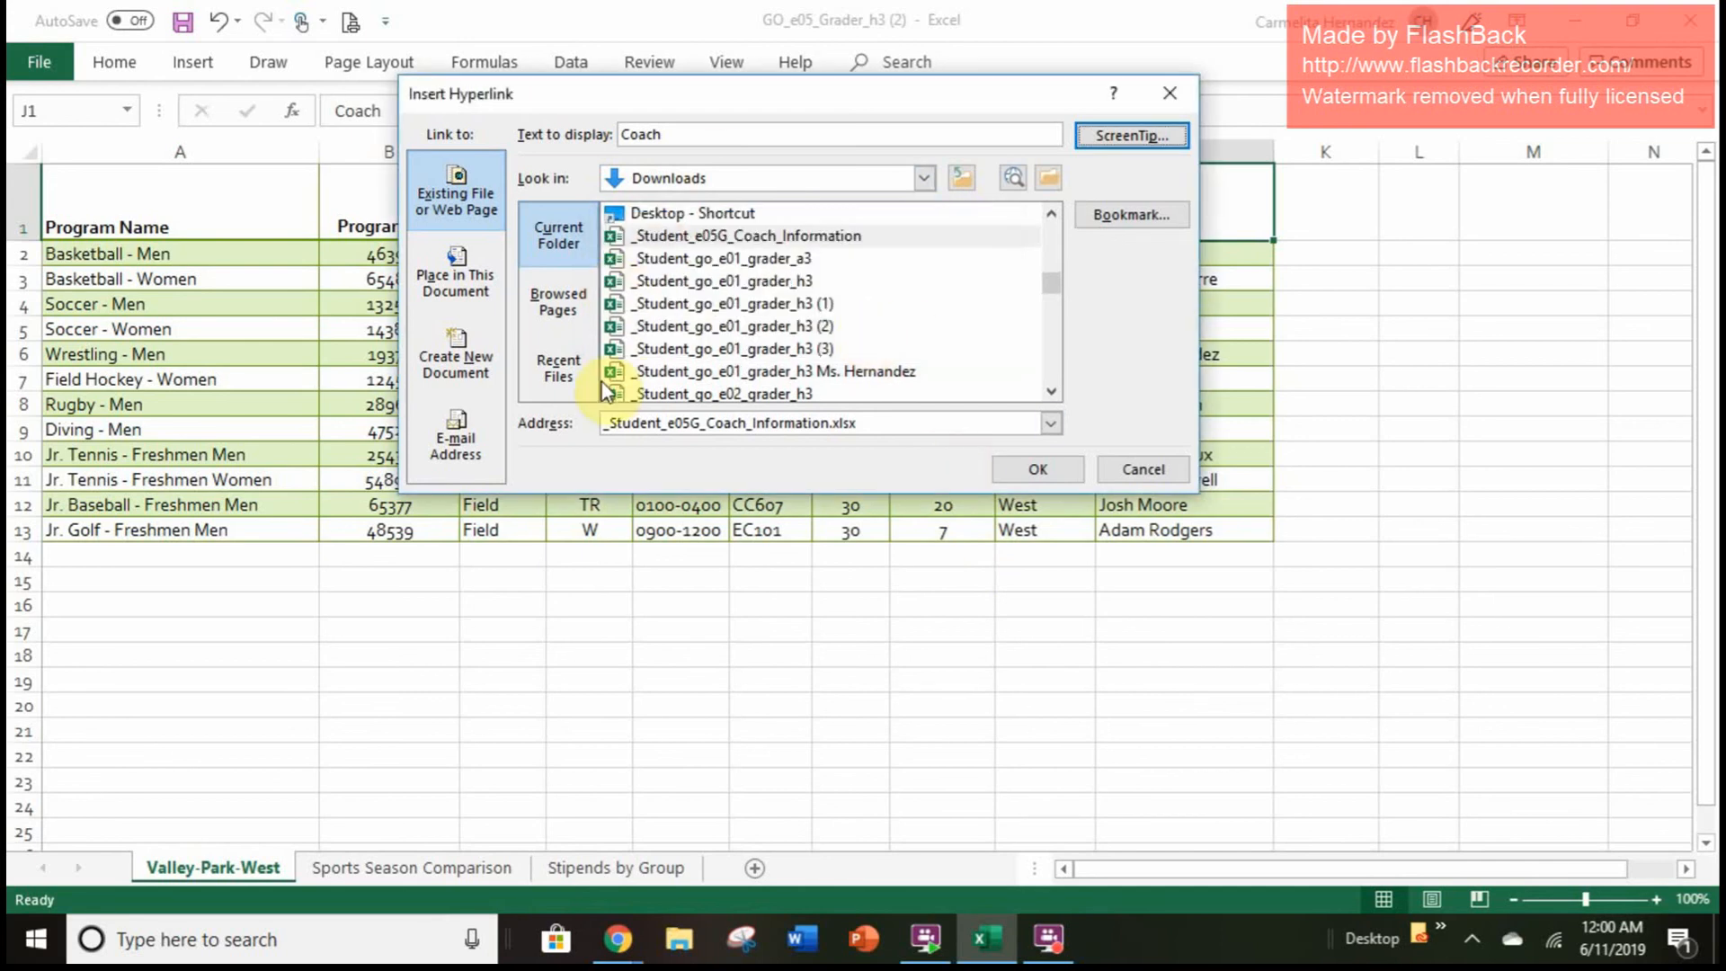
pyautogui.click(1067, 485)
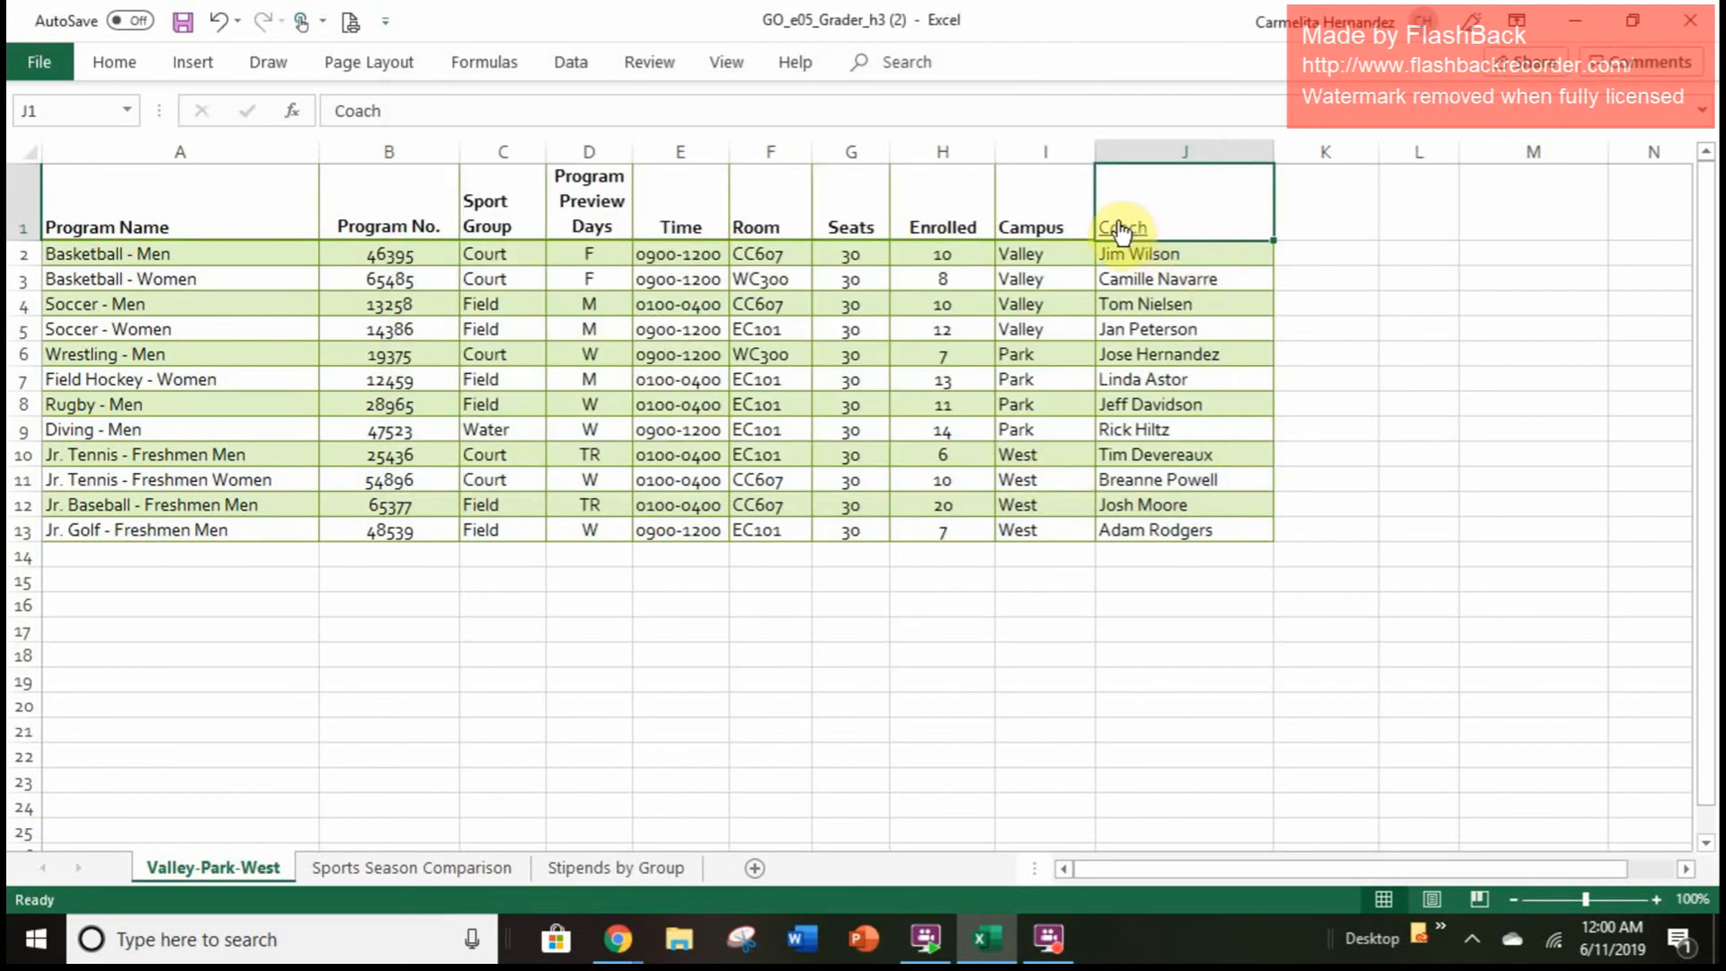
# Step: Change the font color of the Coach heading text in cell J1 to a darker shade of the orange theme color
pyautogui.moveTo(1112, 232)
pyautogui.doubleClick(1152, 228)
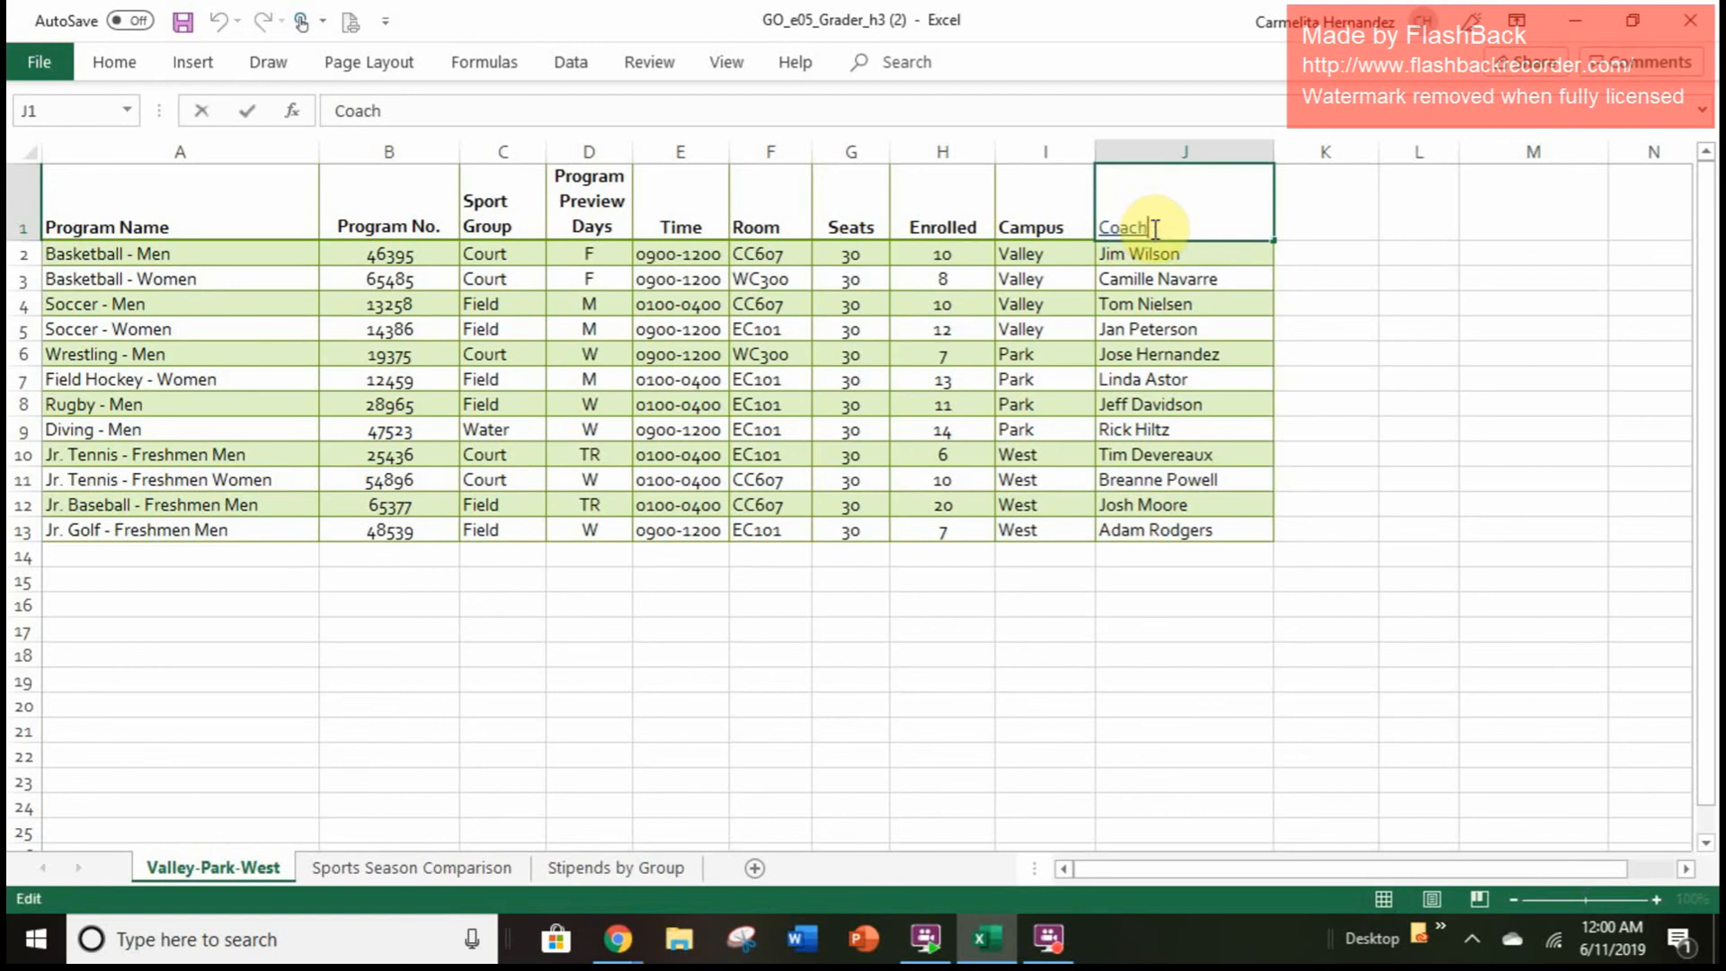
pyautogui.doubleClick(1155, 228)
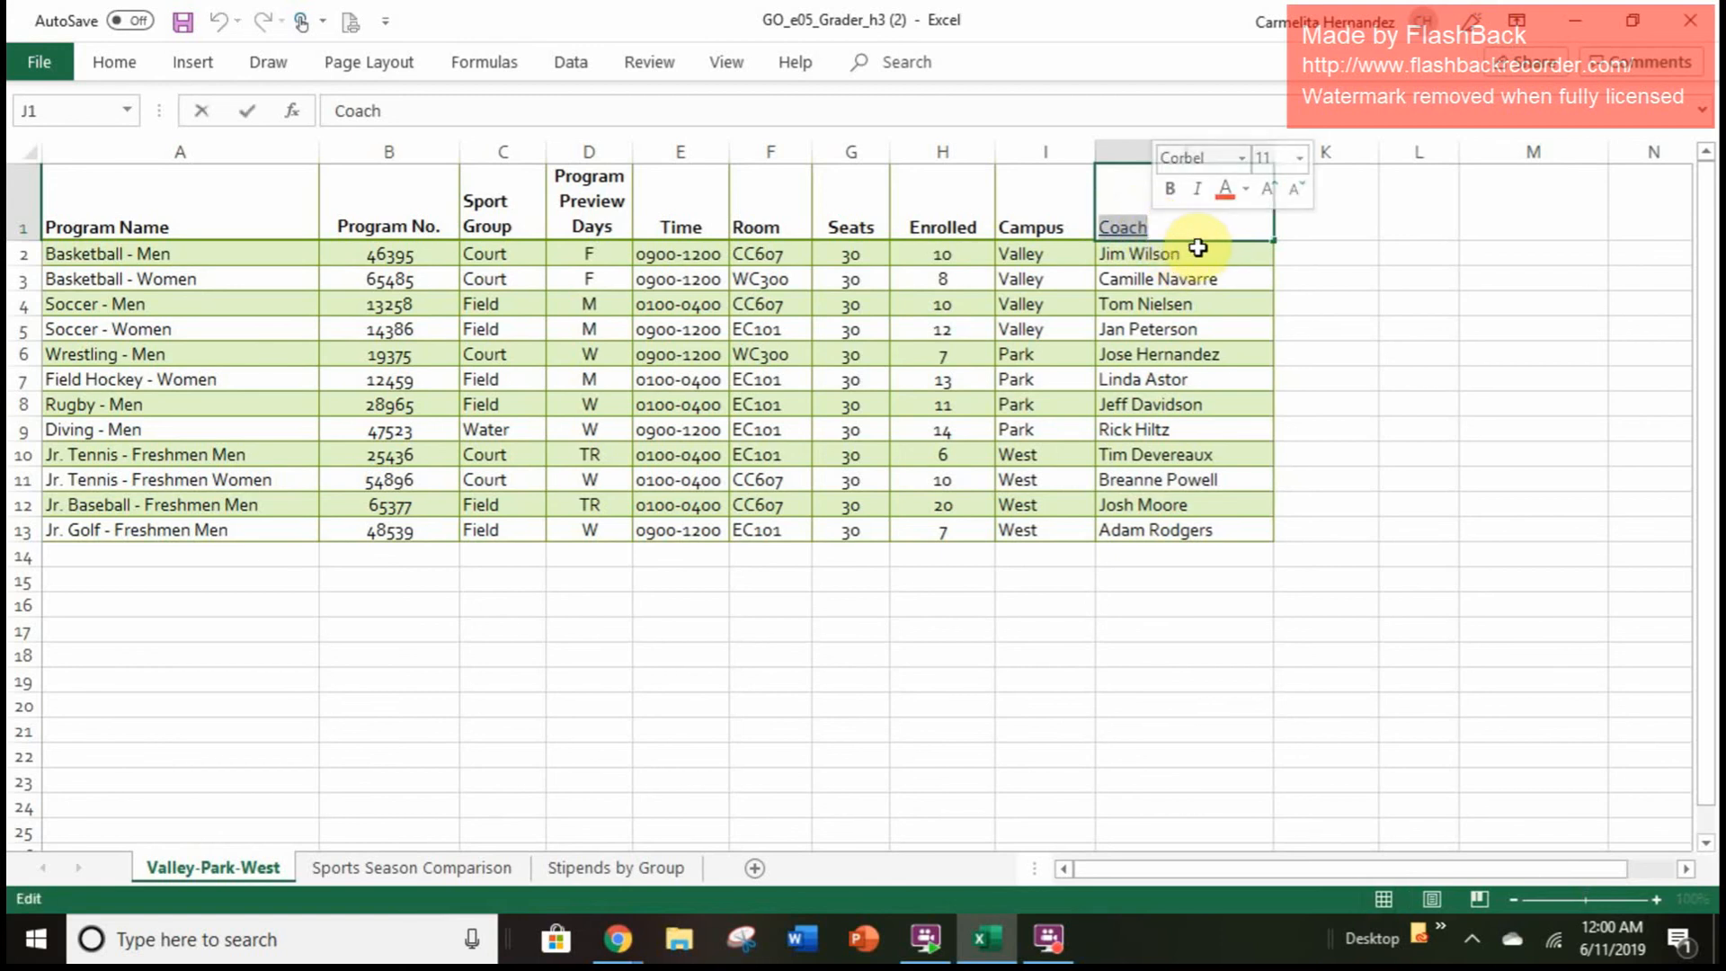
pyautogui.click(1225, 191)
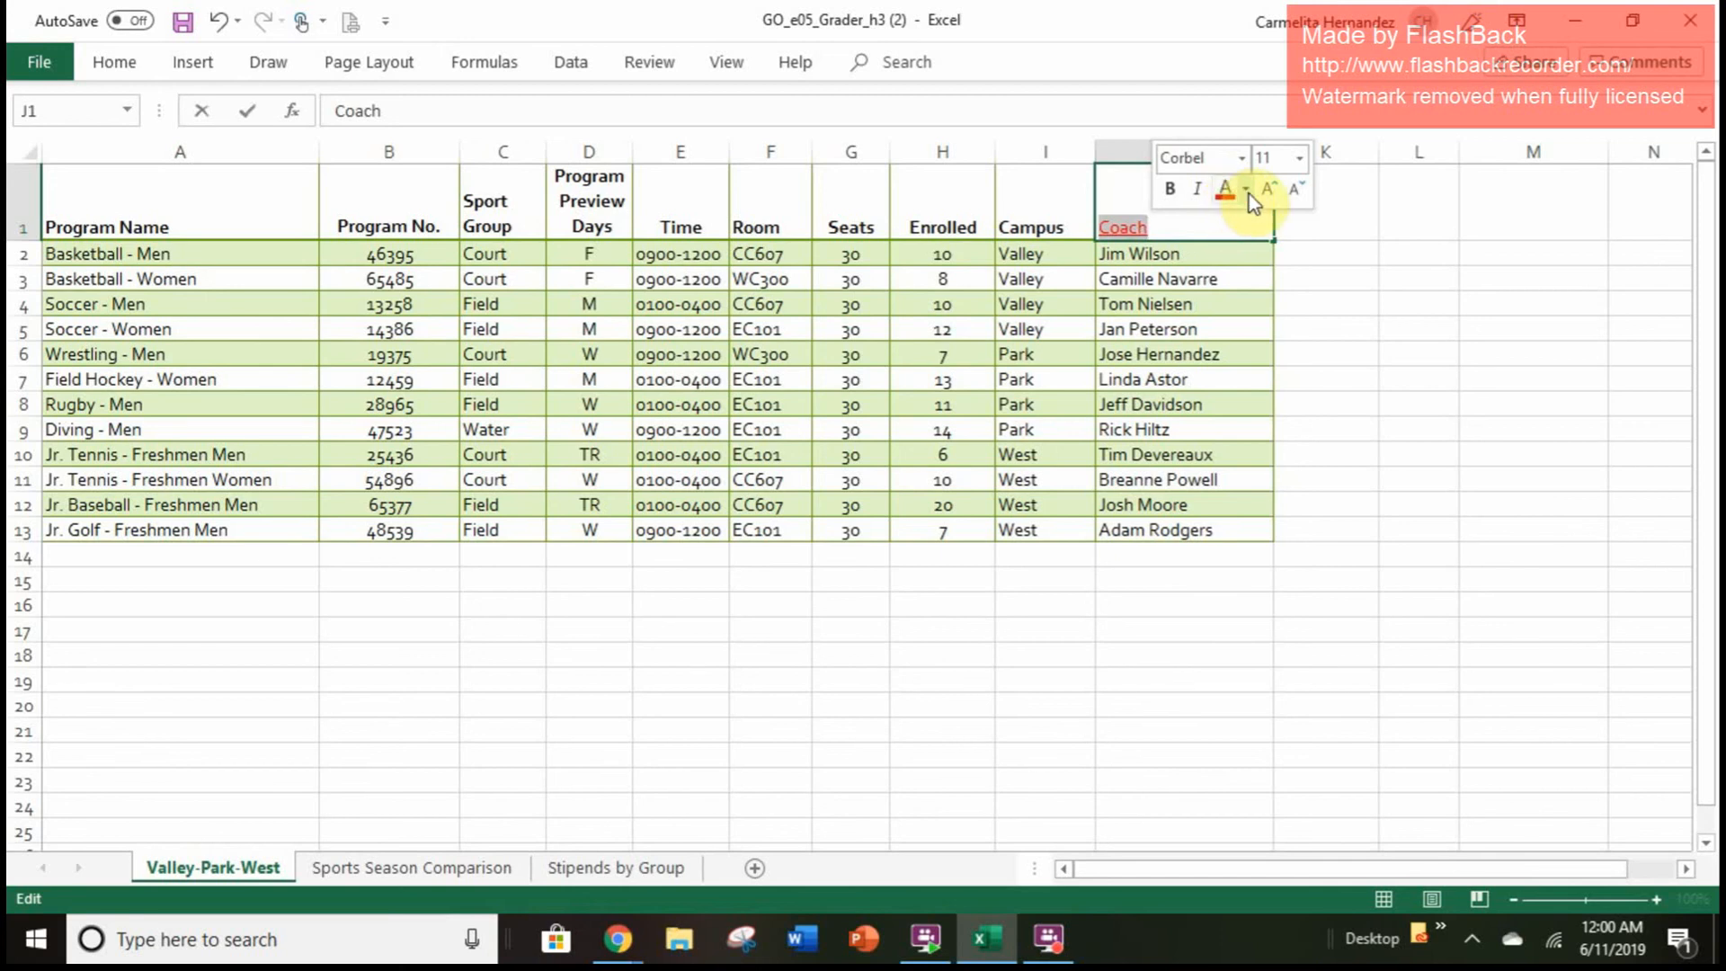
pyautogui.click(1247, 191)
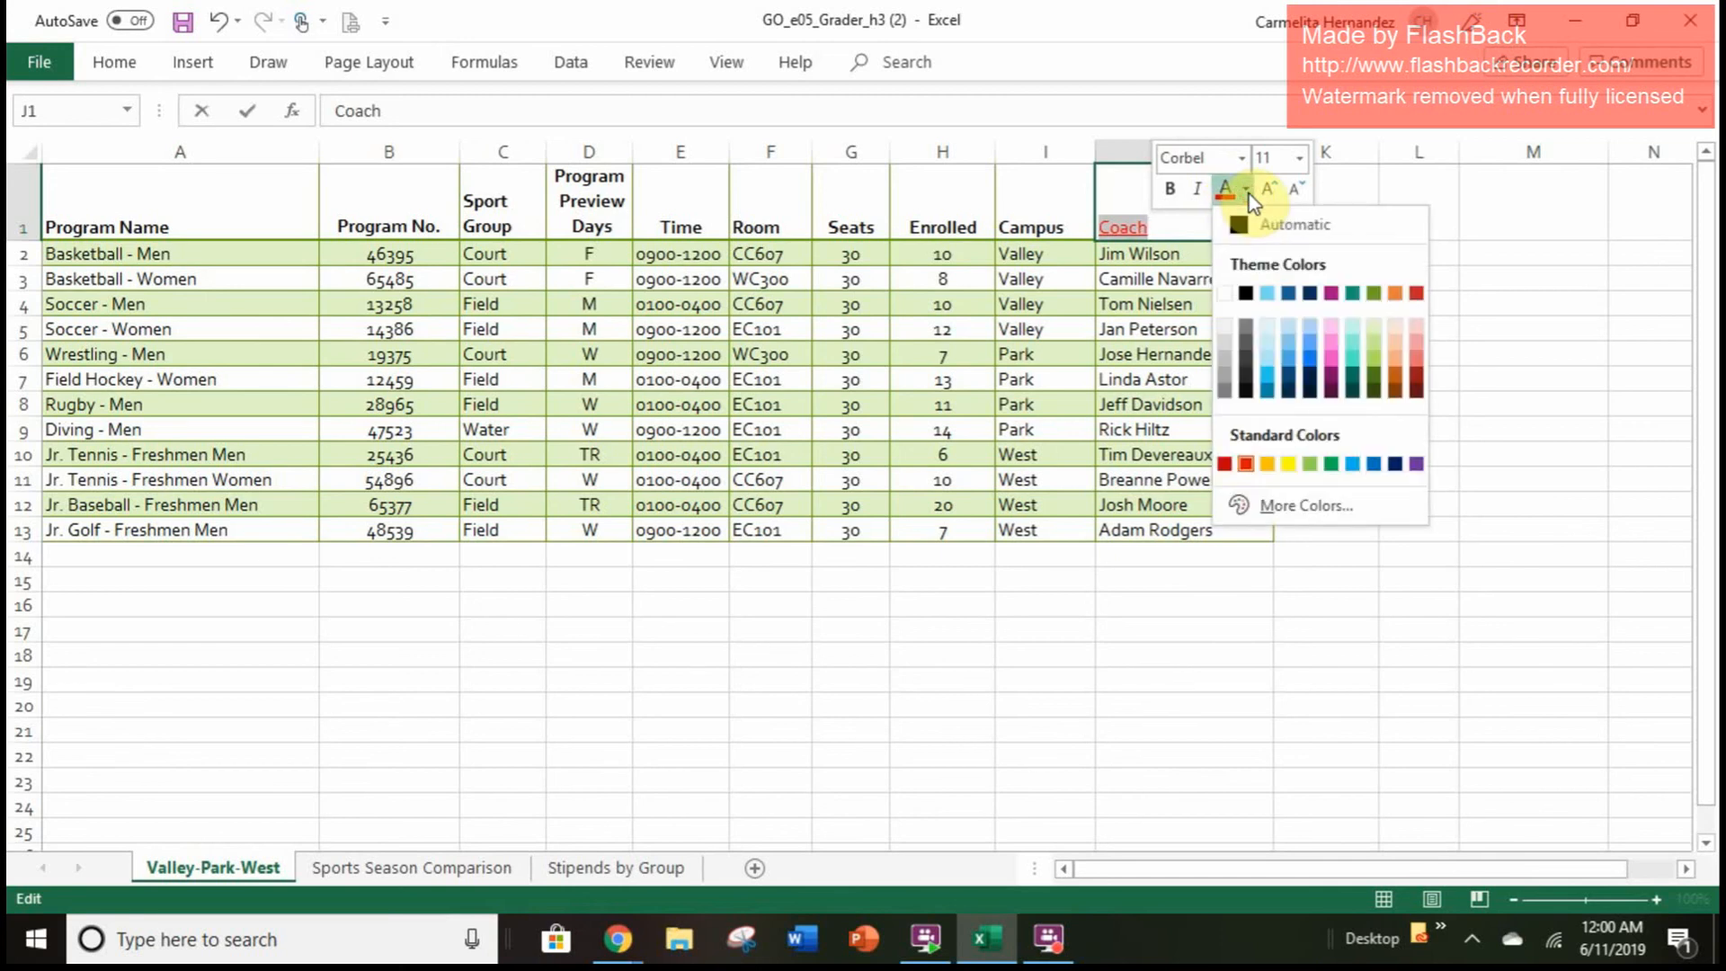
pyautogui.click(1396, 372)
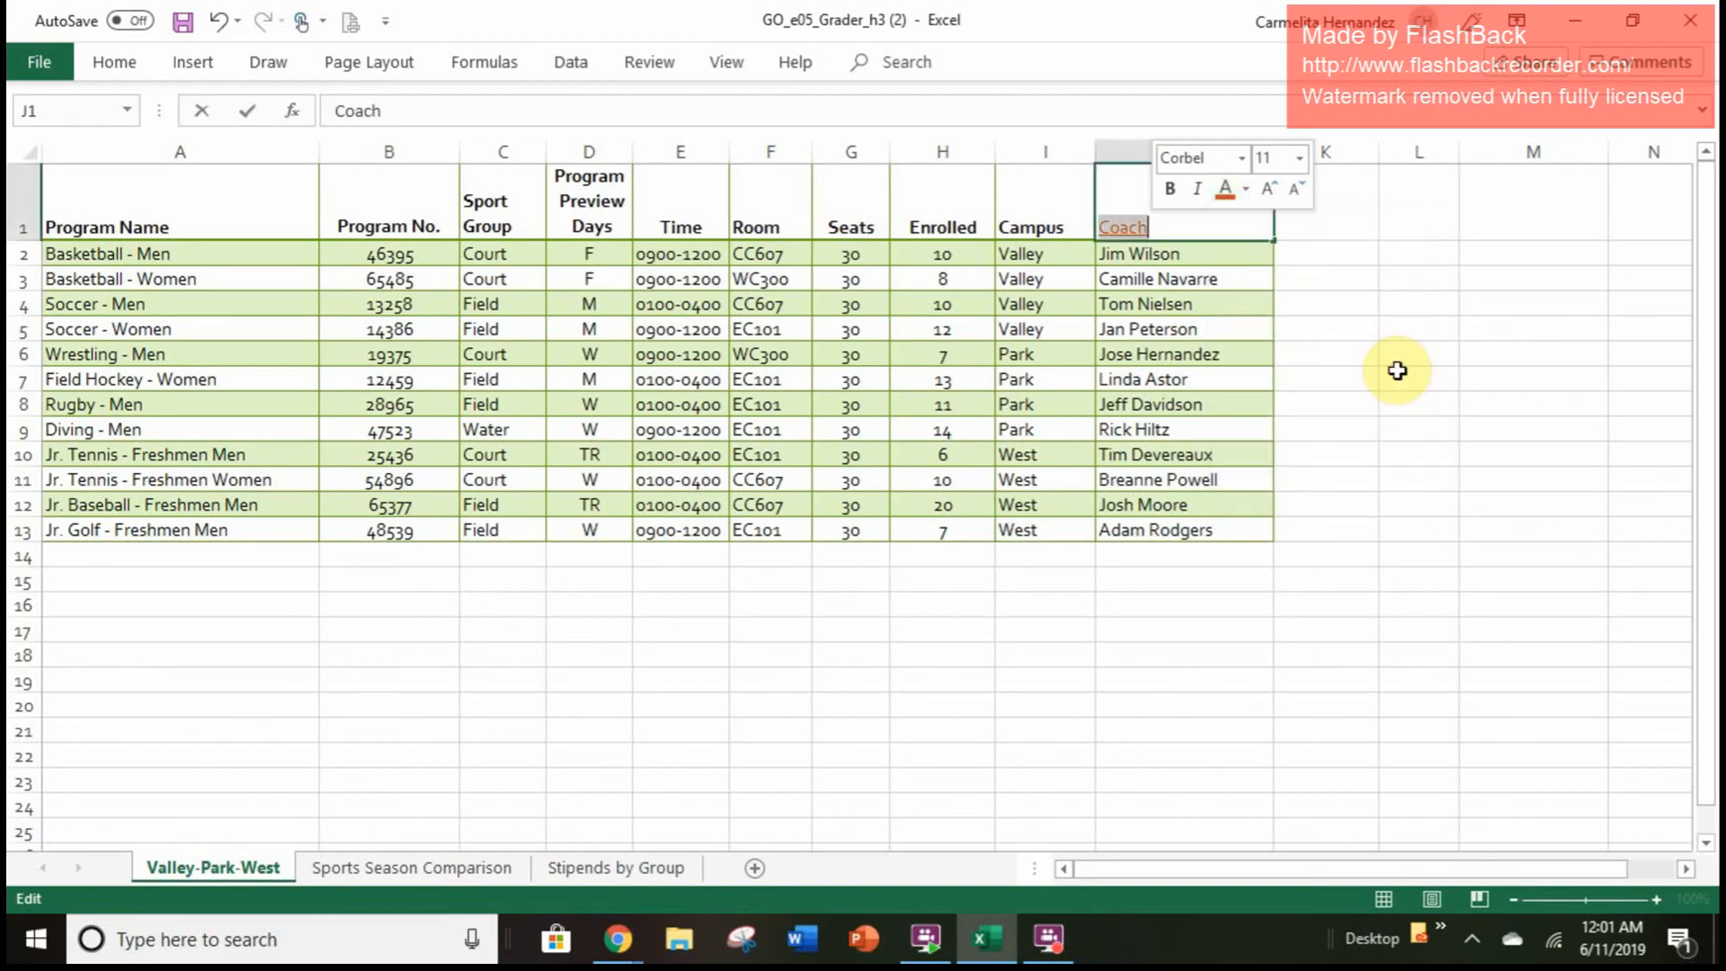
pyautogui.click(1306, 285)
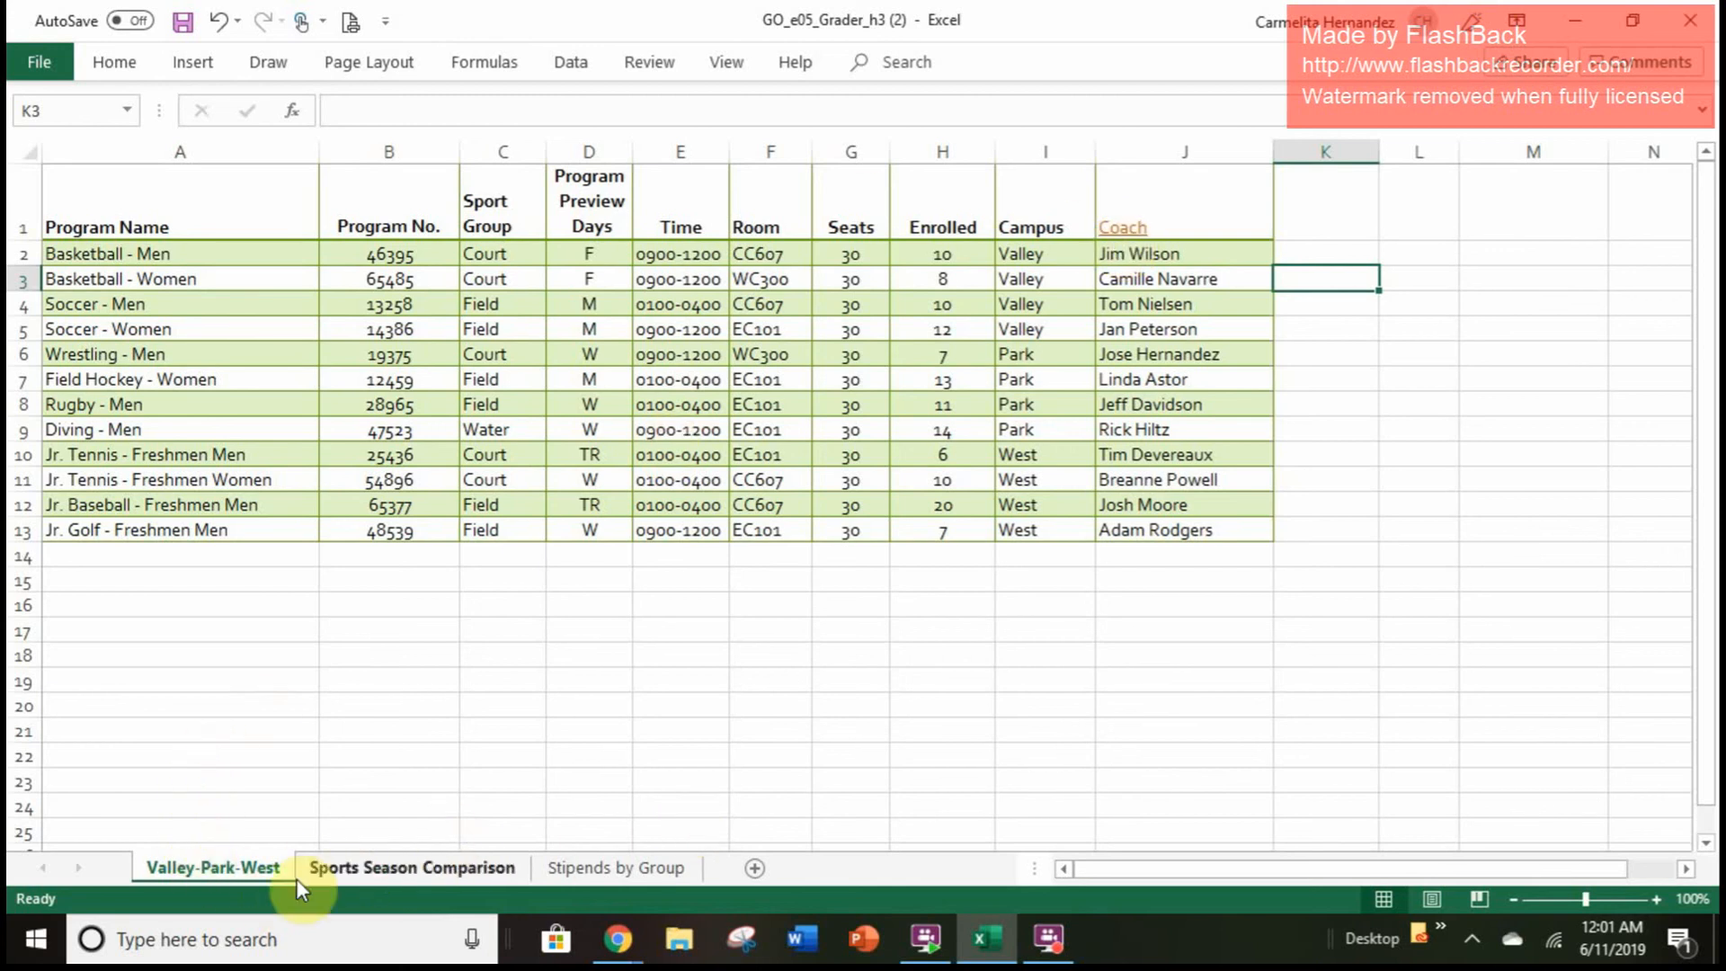
# Step: From the Stipends by Group sheet, save the workbook in Downloads under the instructor's name followed by "Week 5", and close it
pyautogui.click(622, 870)
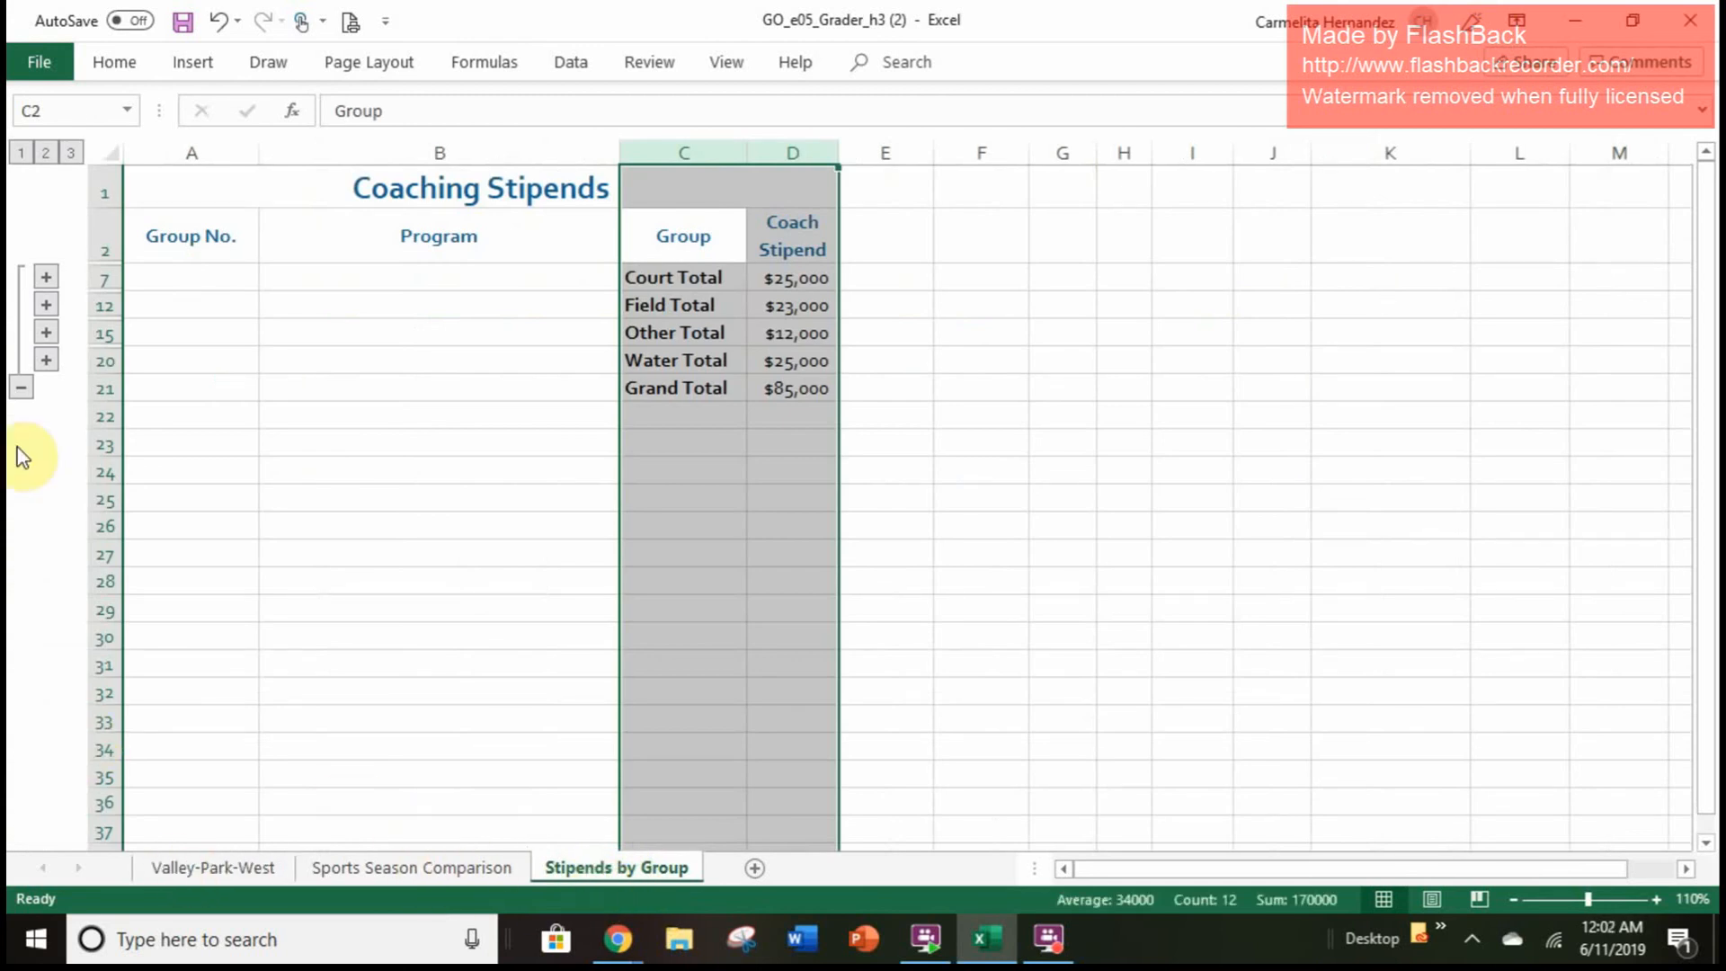
pyautogui.click(43, 63)
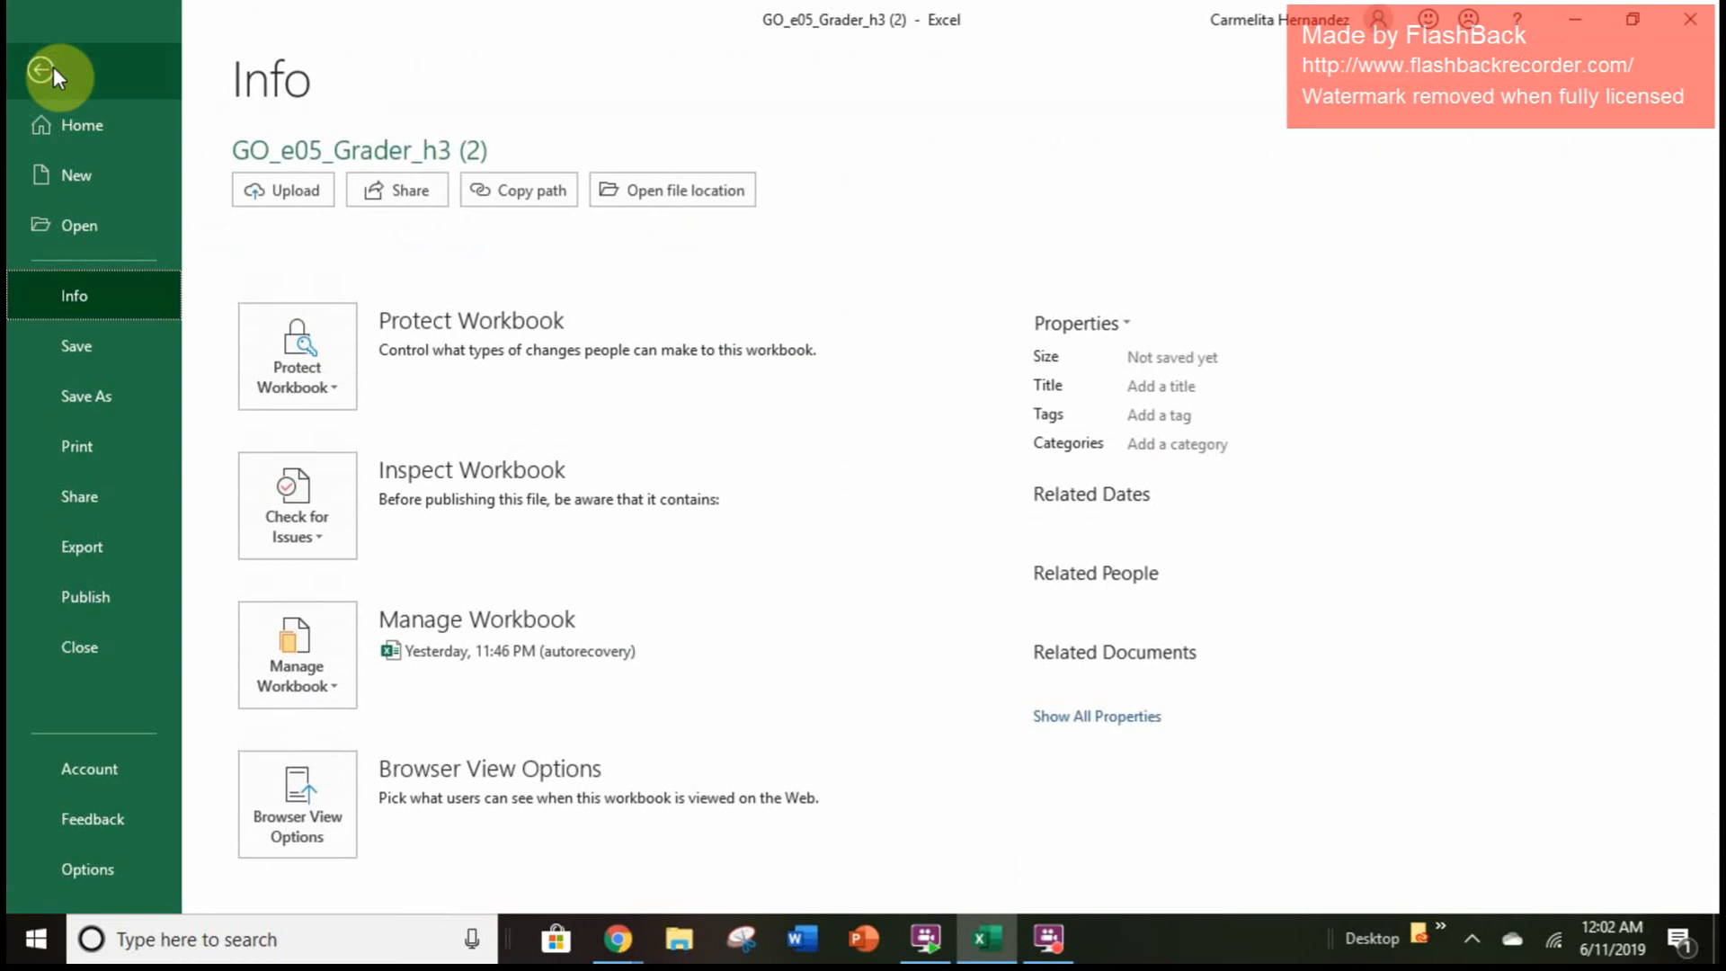
pyautogui.click(117, 395)
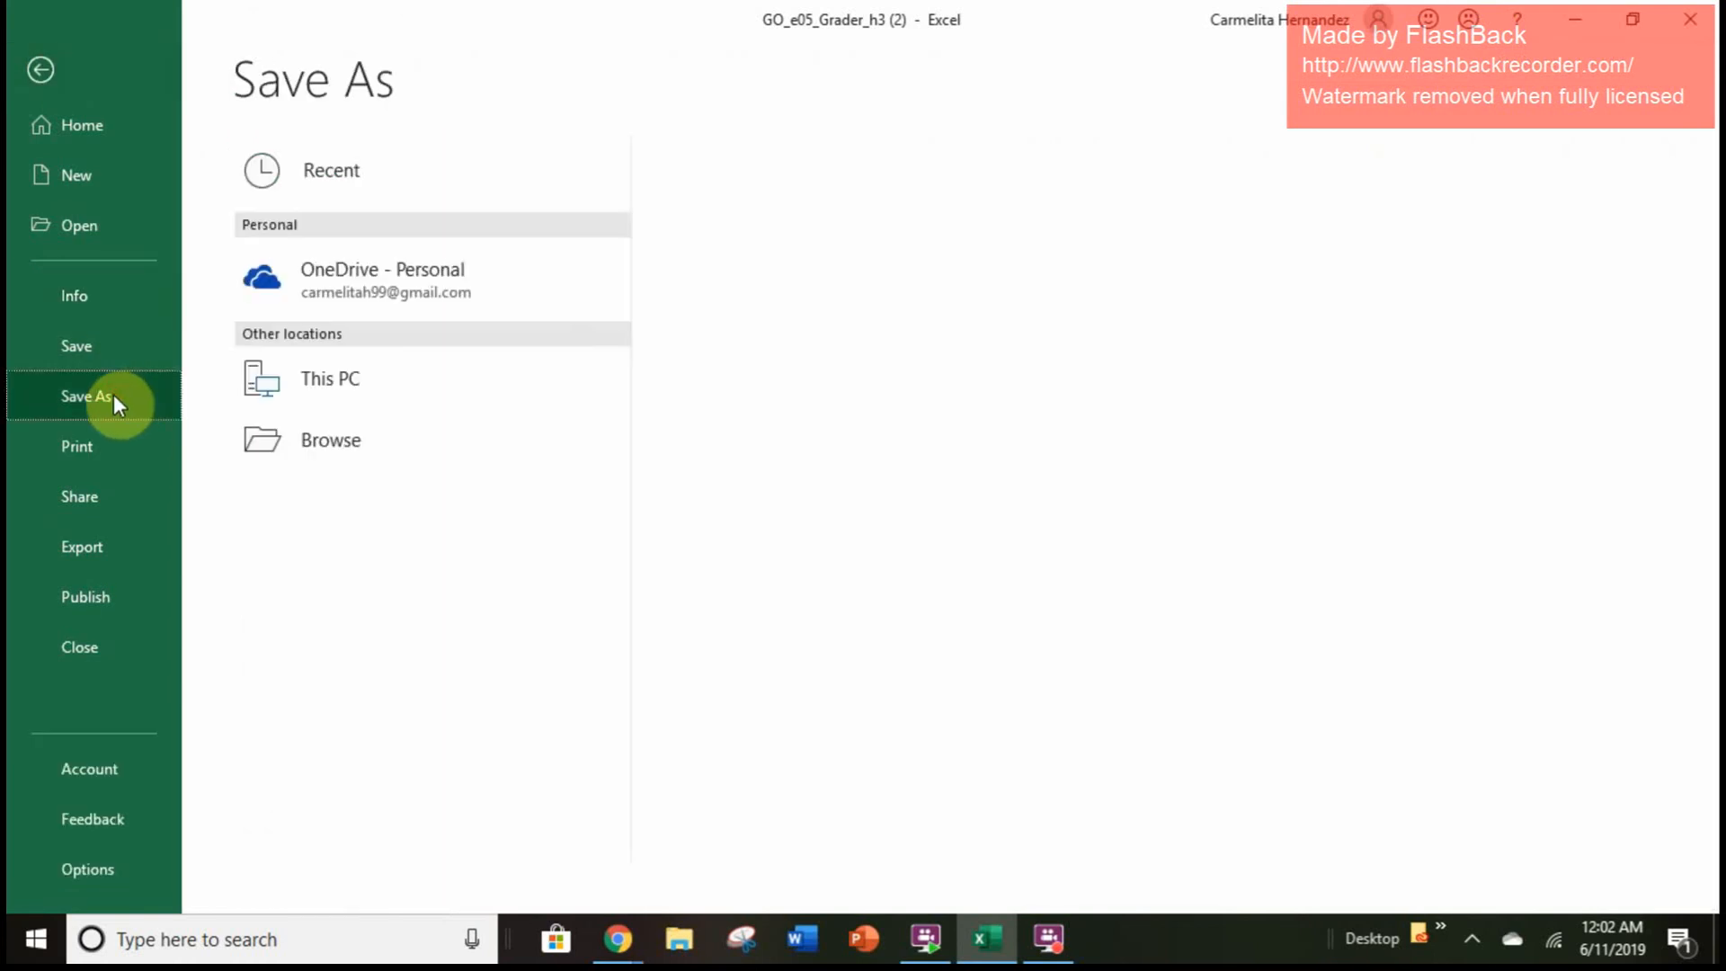
pyautogui.click(831, 194)
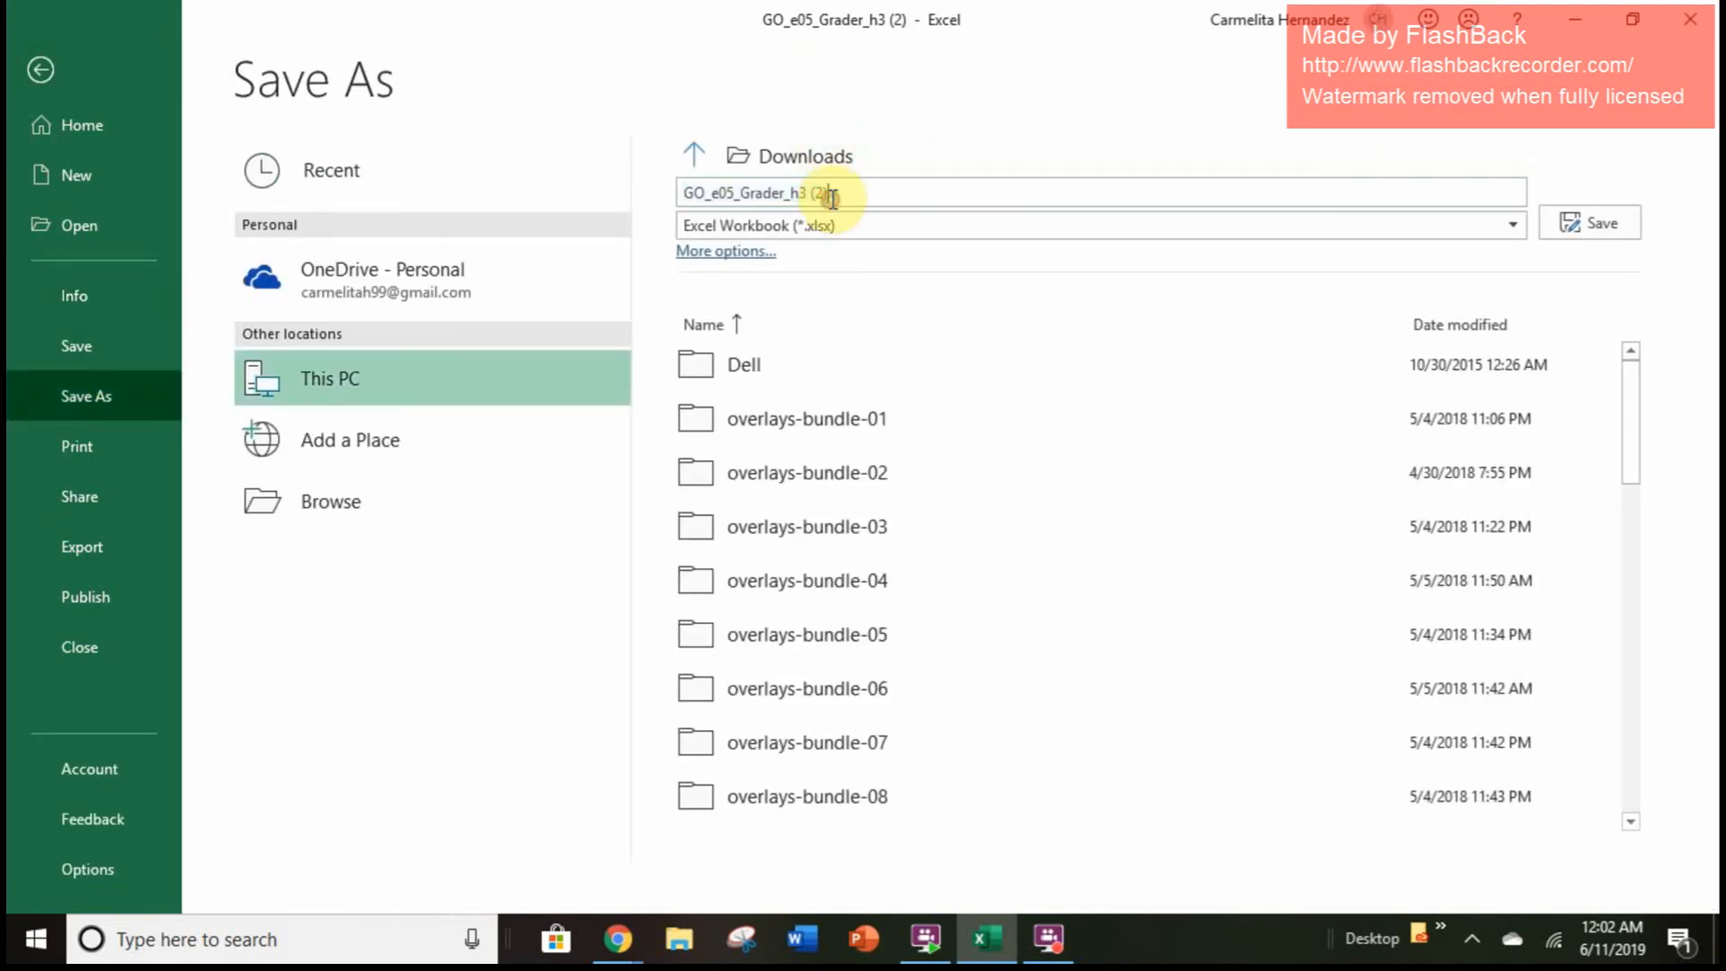
pyautogui.tripleClick(827, 195)
pyautogui.write('Ms. Hernandez Week 5')
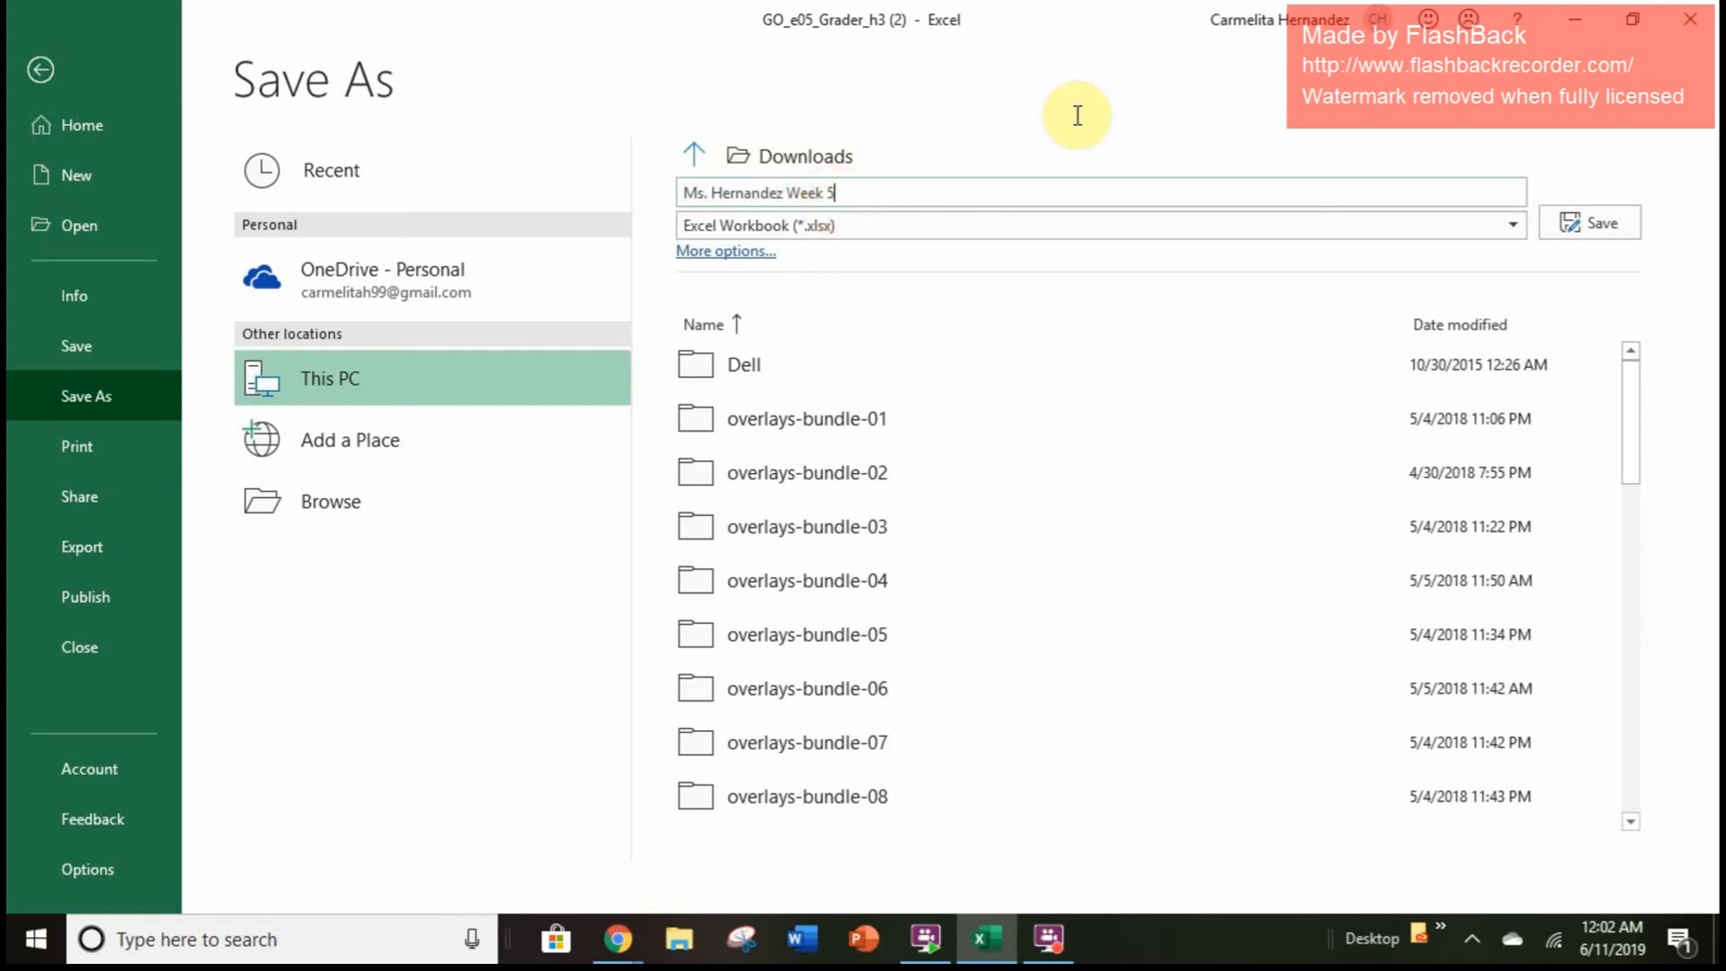
pyautogui.click(1614, 228)
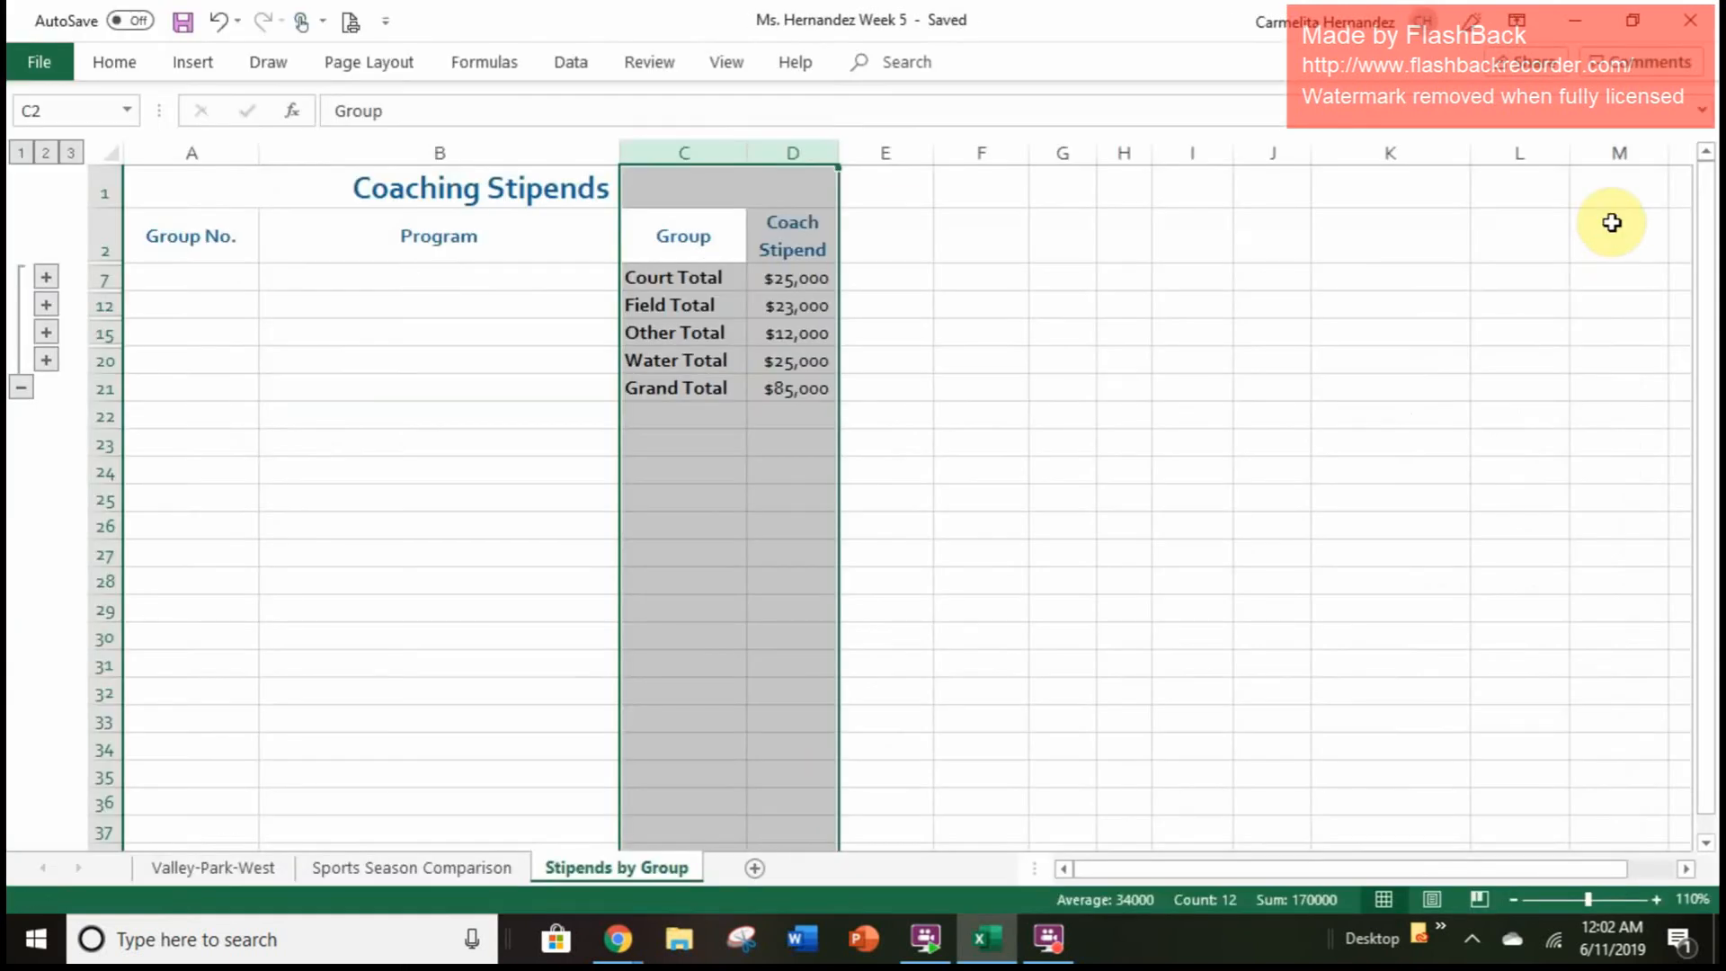
pyautogui.click(1708, 45)
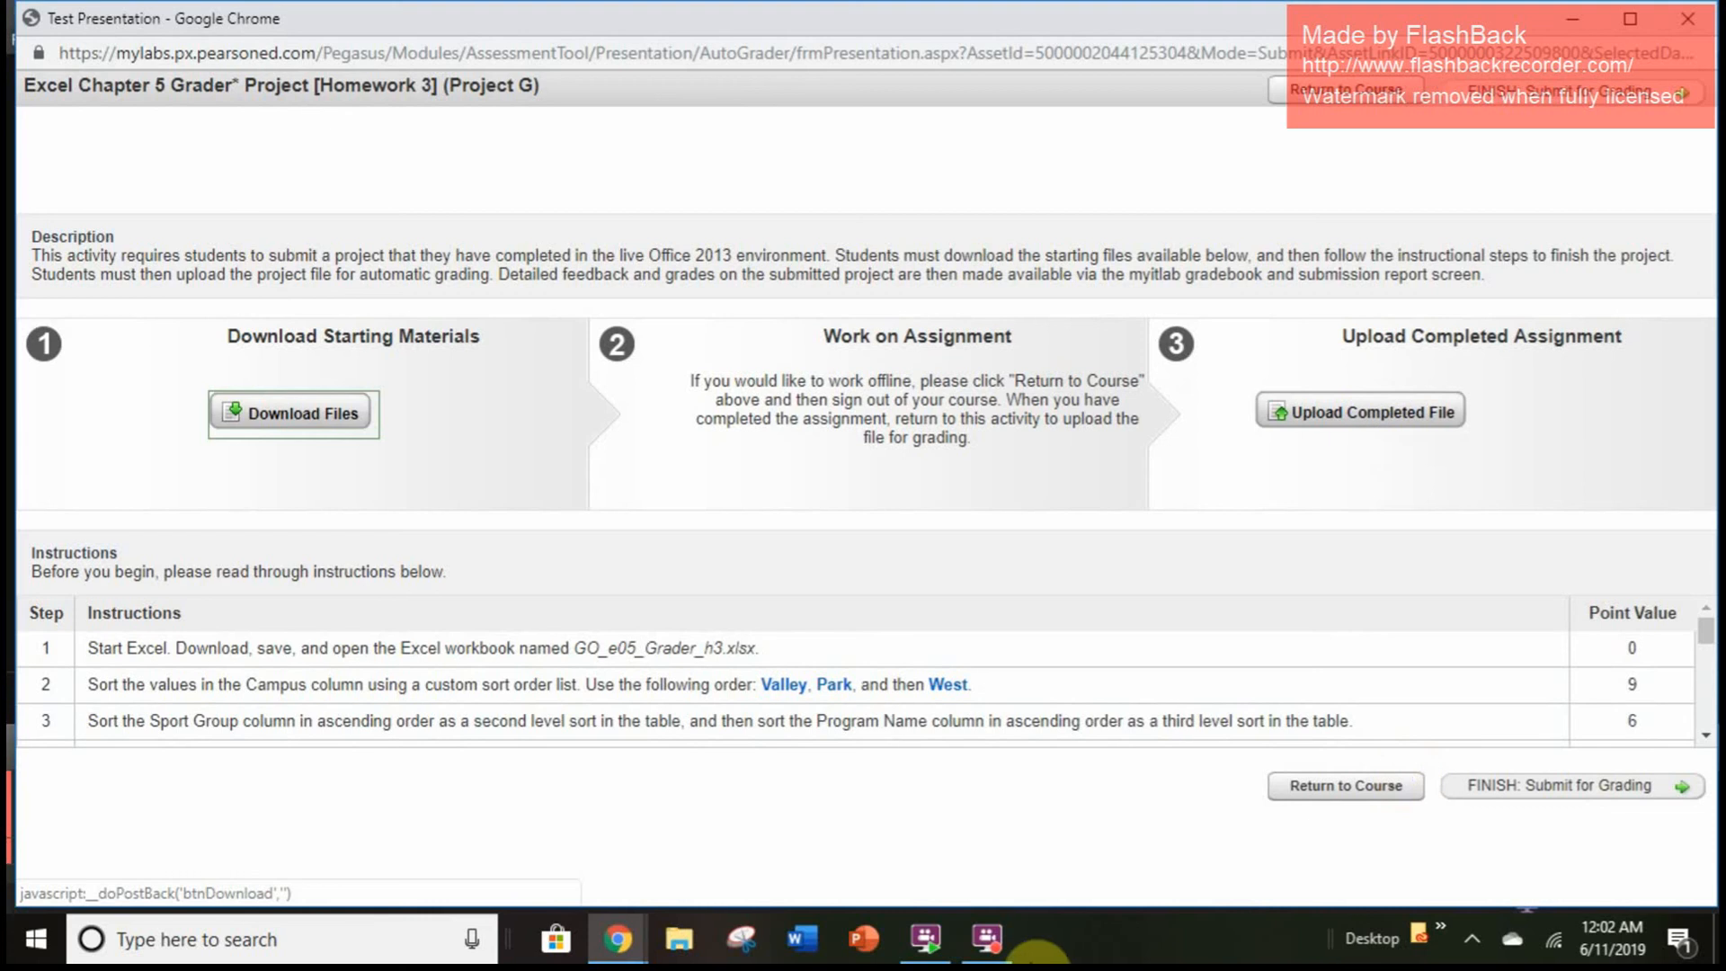
pyautogui.click(986, 935)
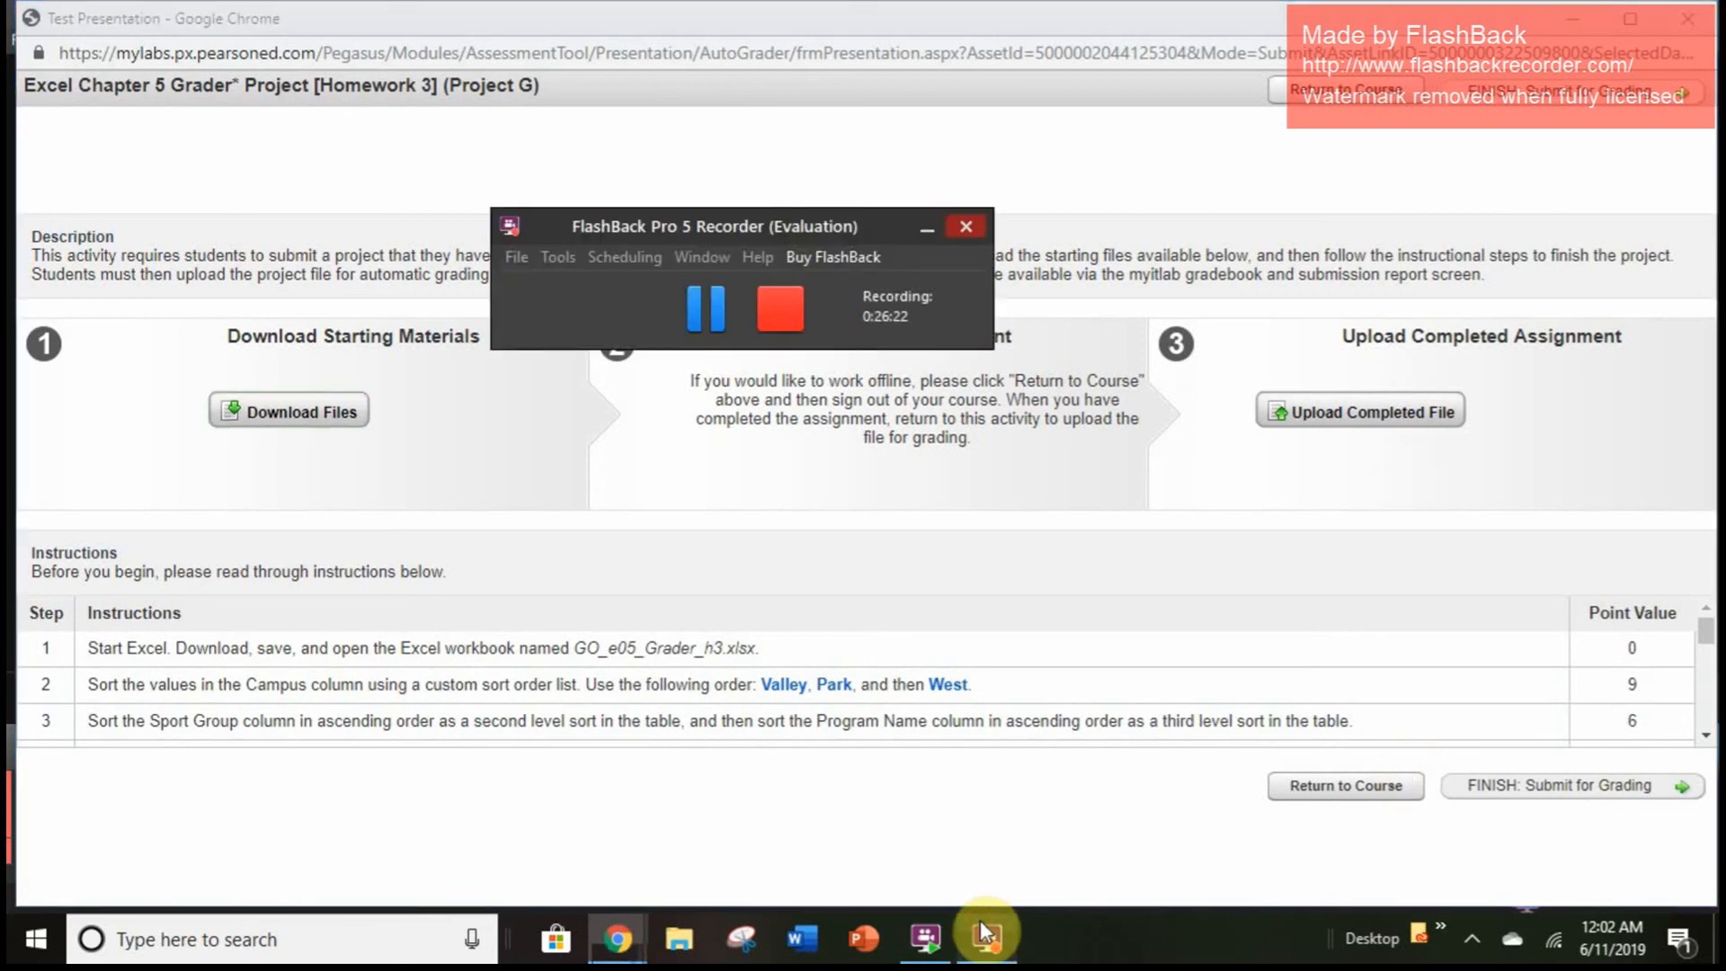
pyautogui.click(983, 926)
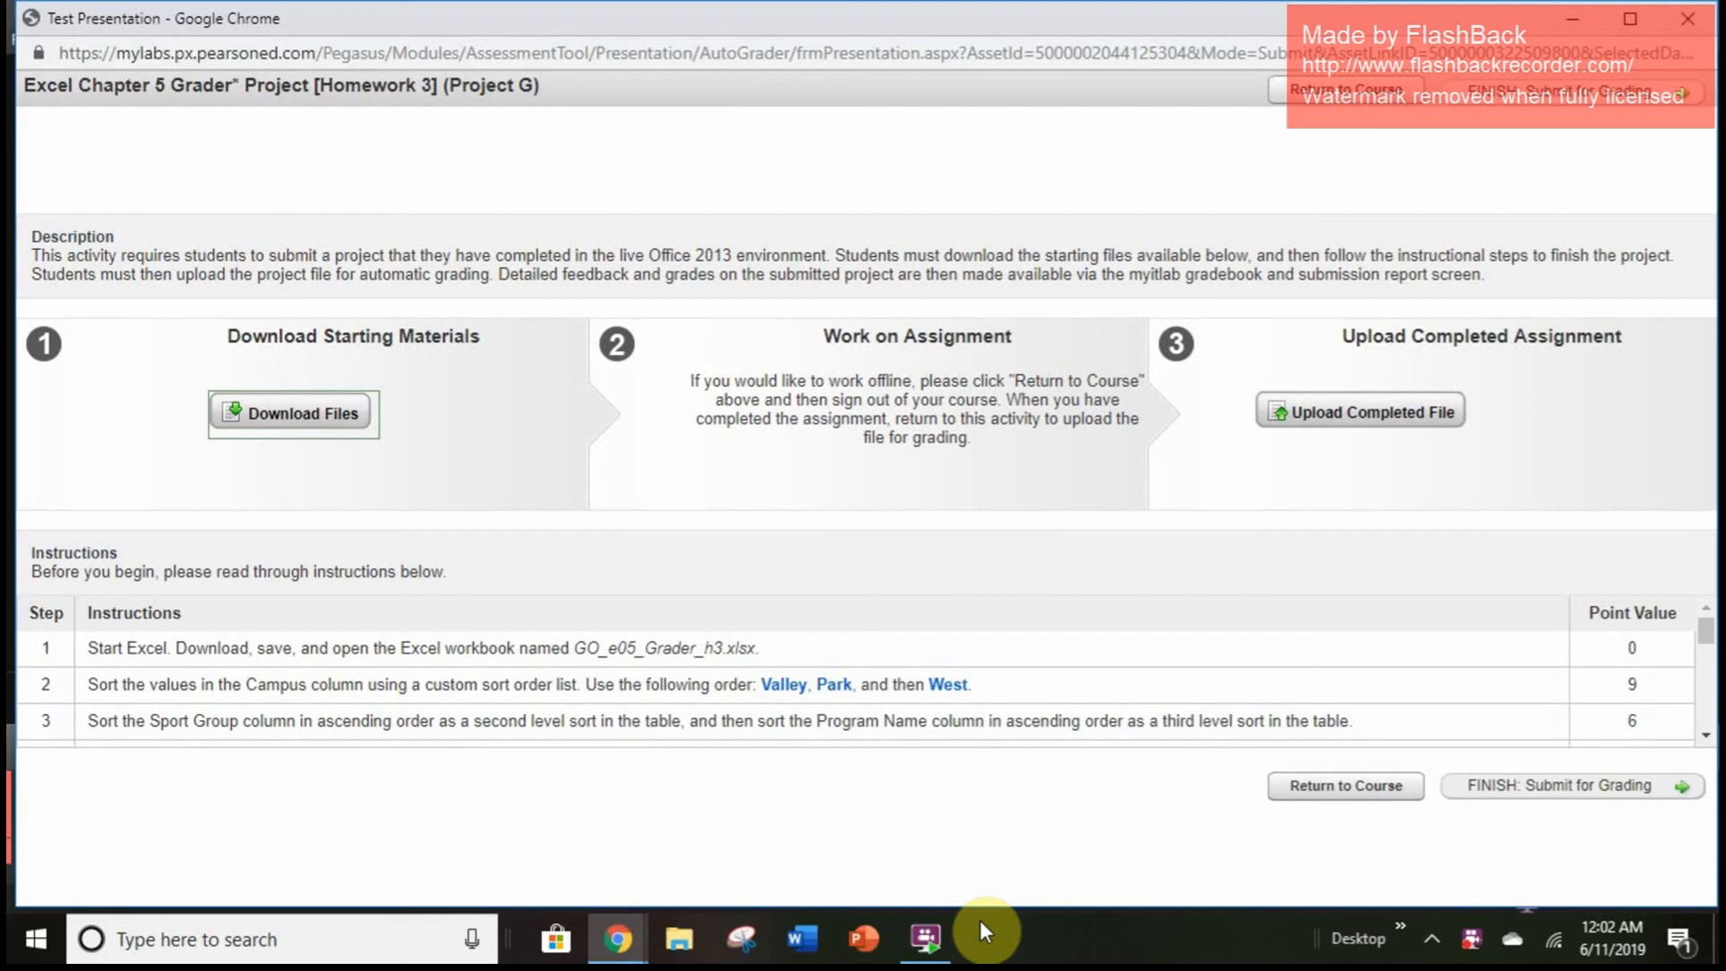
pyautogui.click(943, 948)
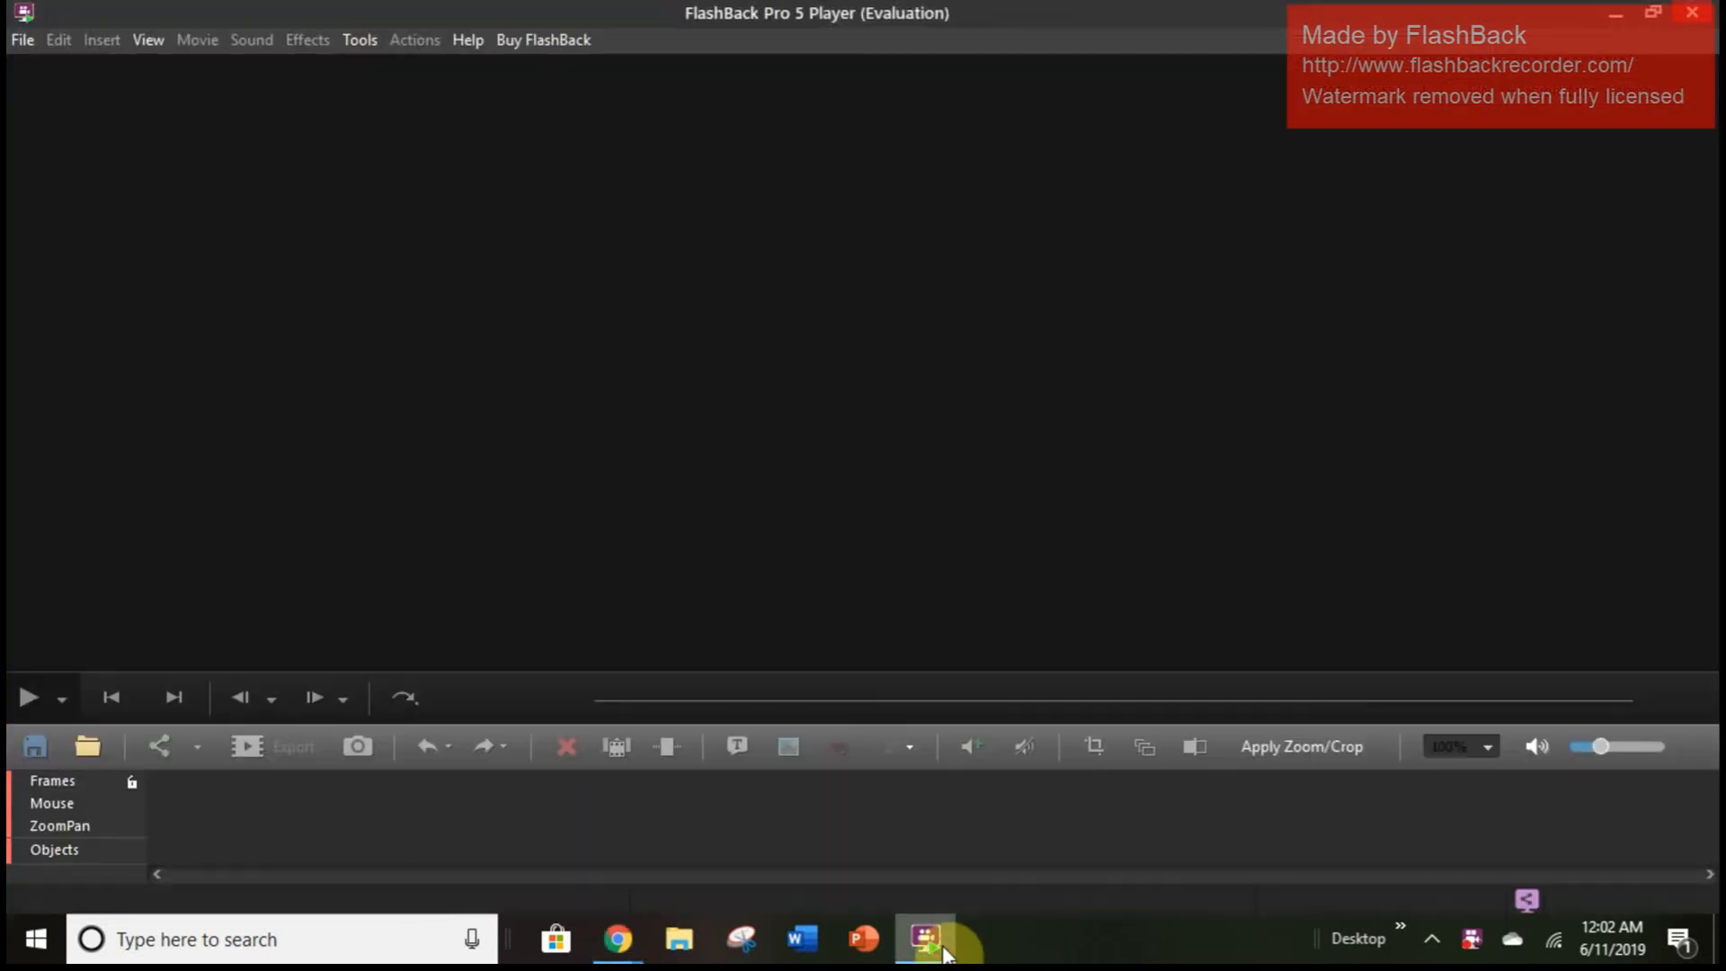
pyautogui.click(944, 949)
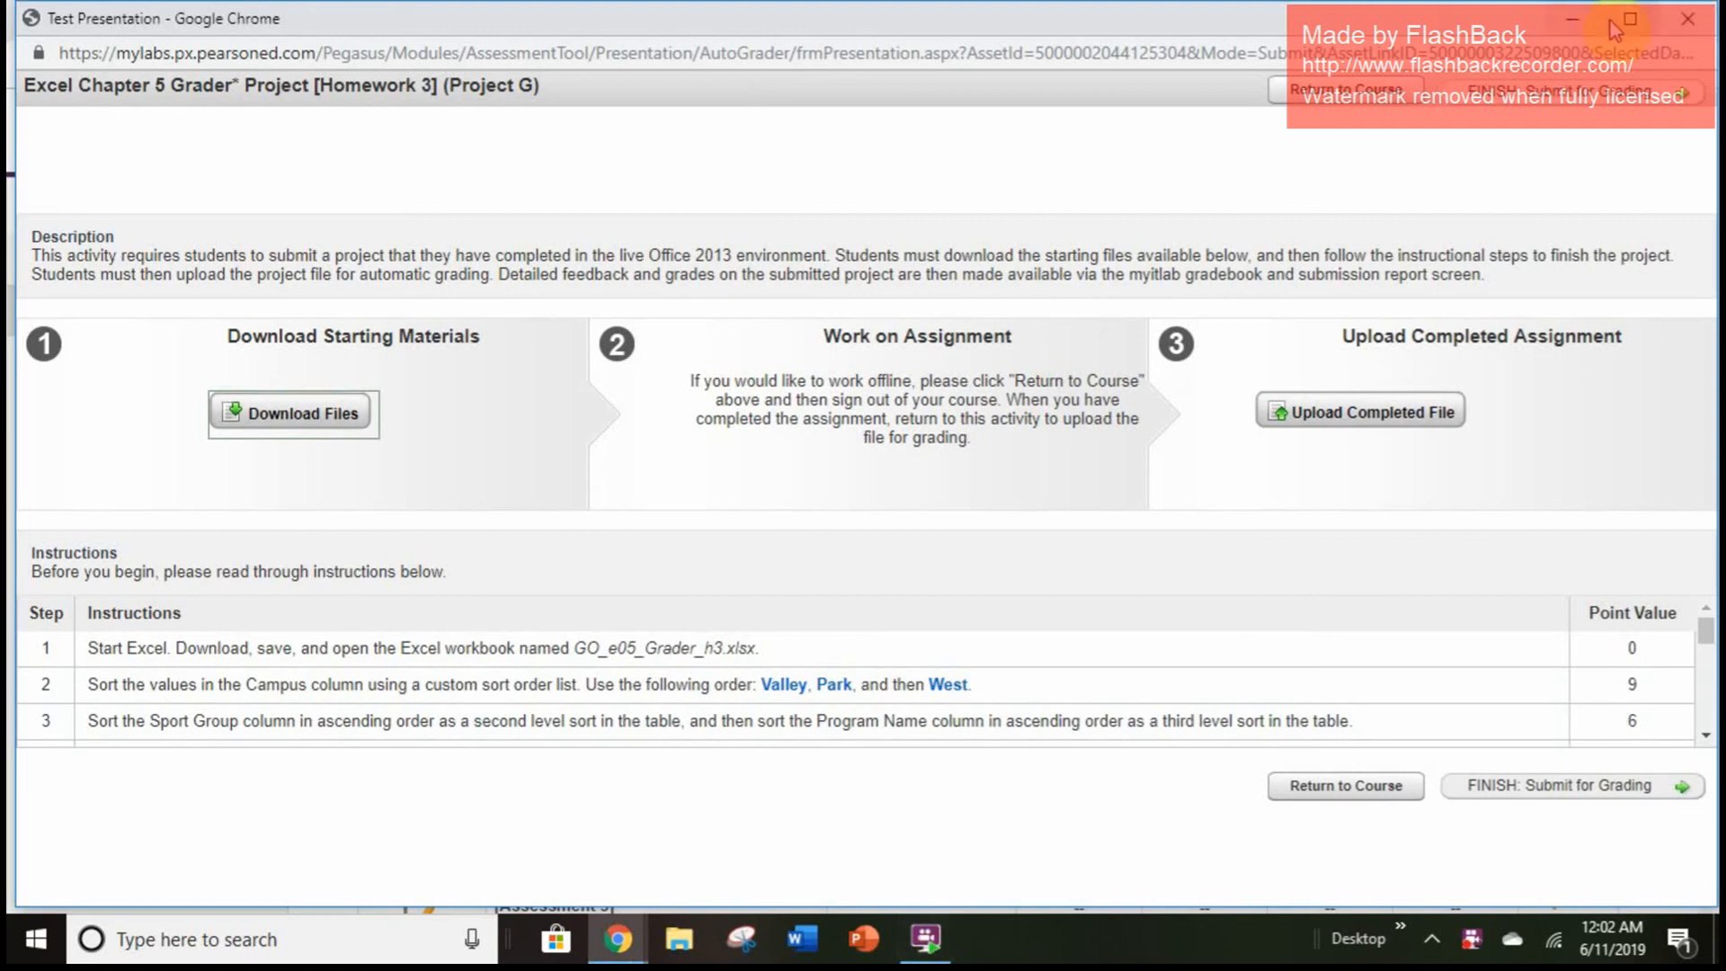
pyautogui.click(1572, 18)
pyautogui.click(1573, 16)
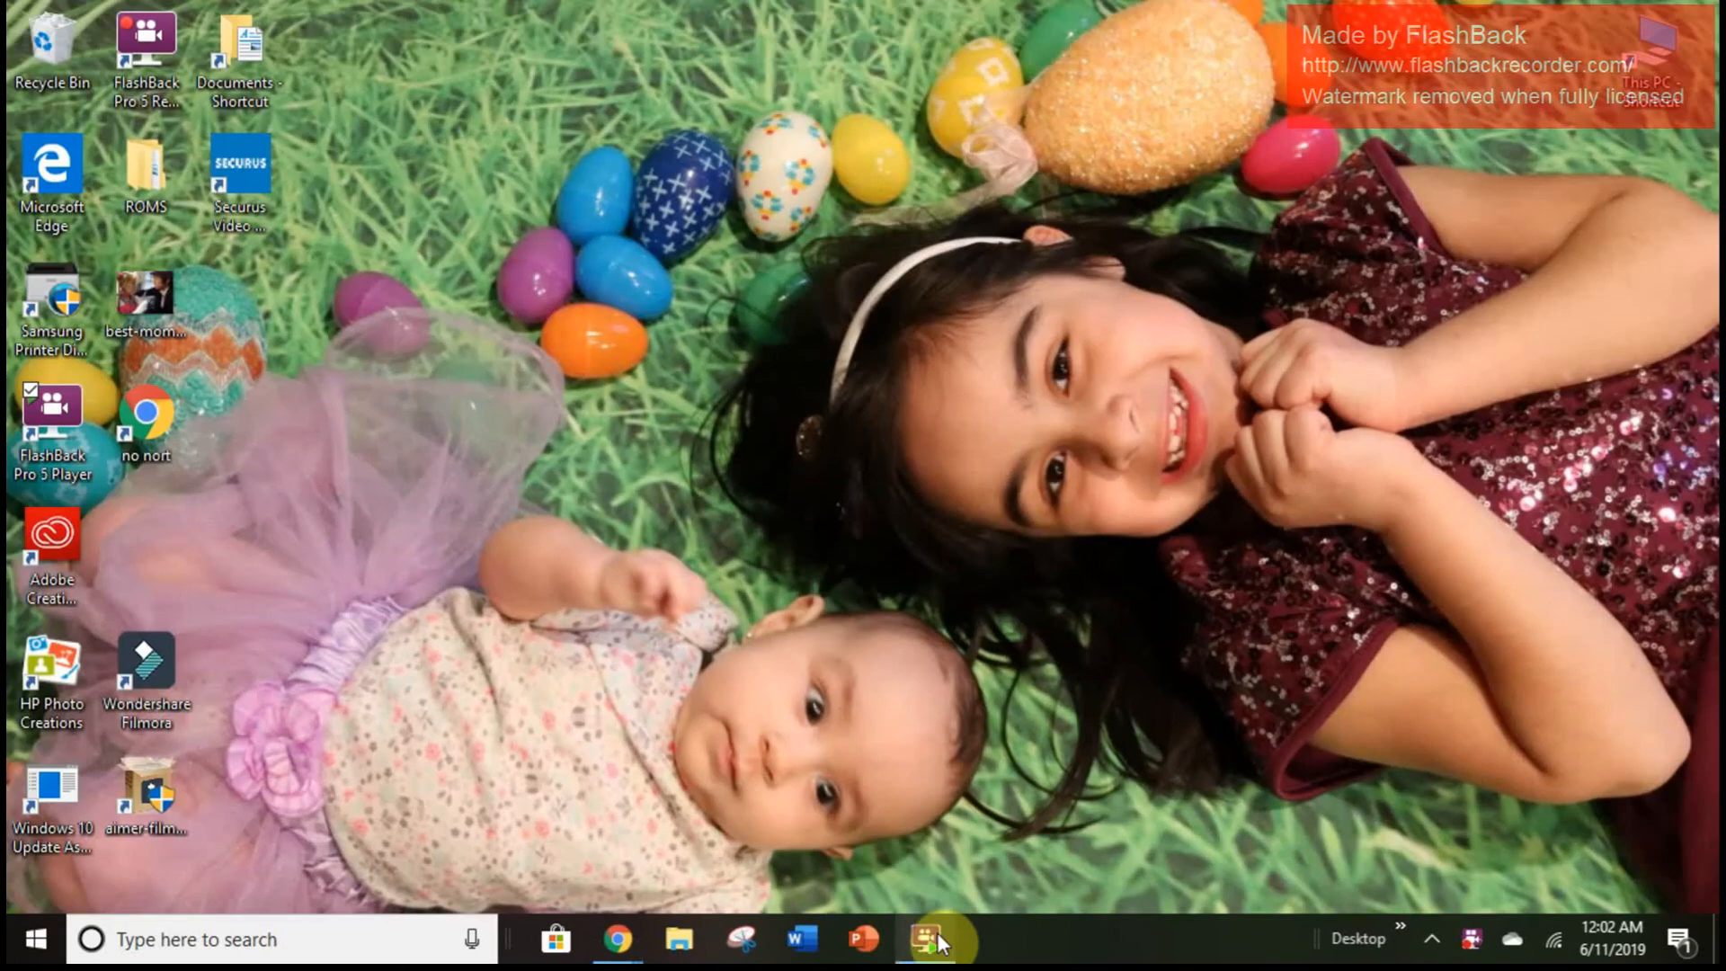
pyautogui.moveTo(938, 937)
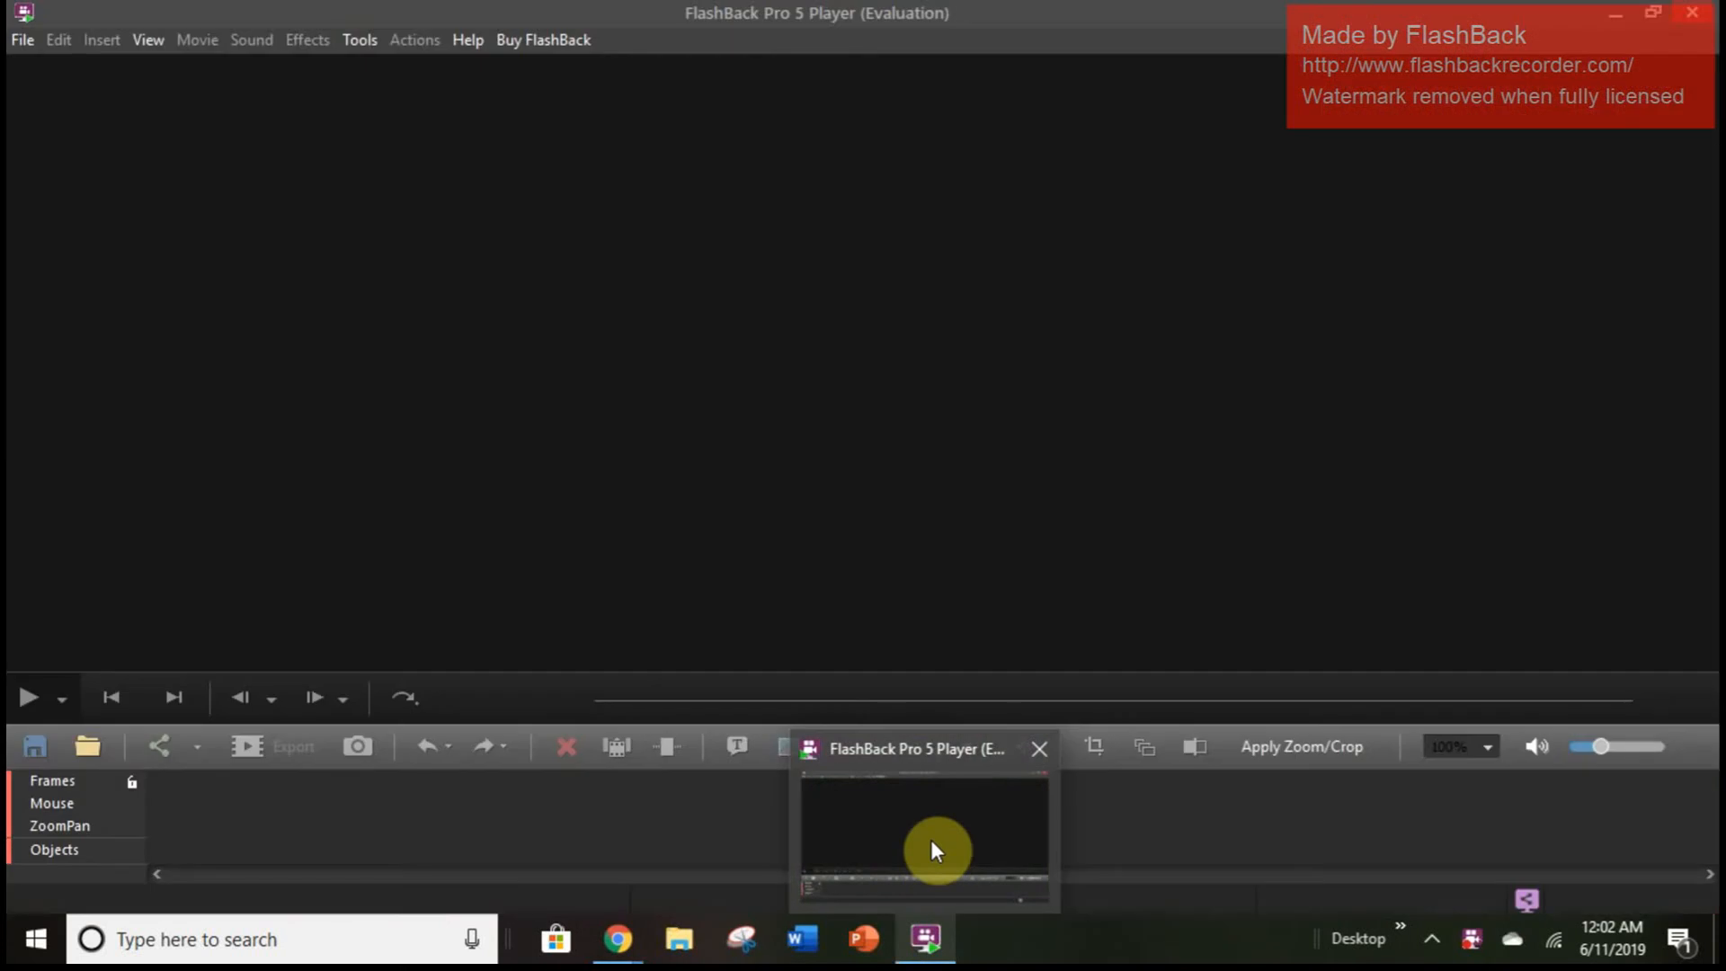
pyautogui.click(931, 840)
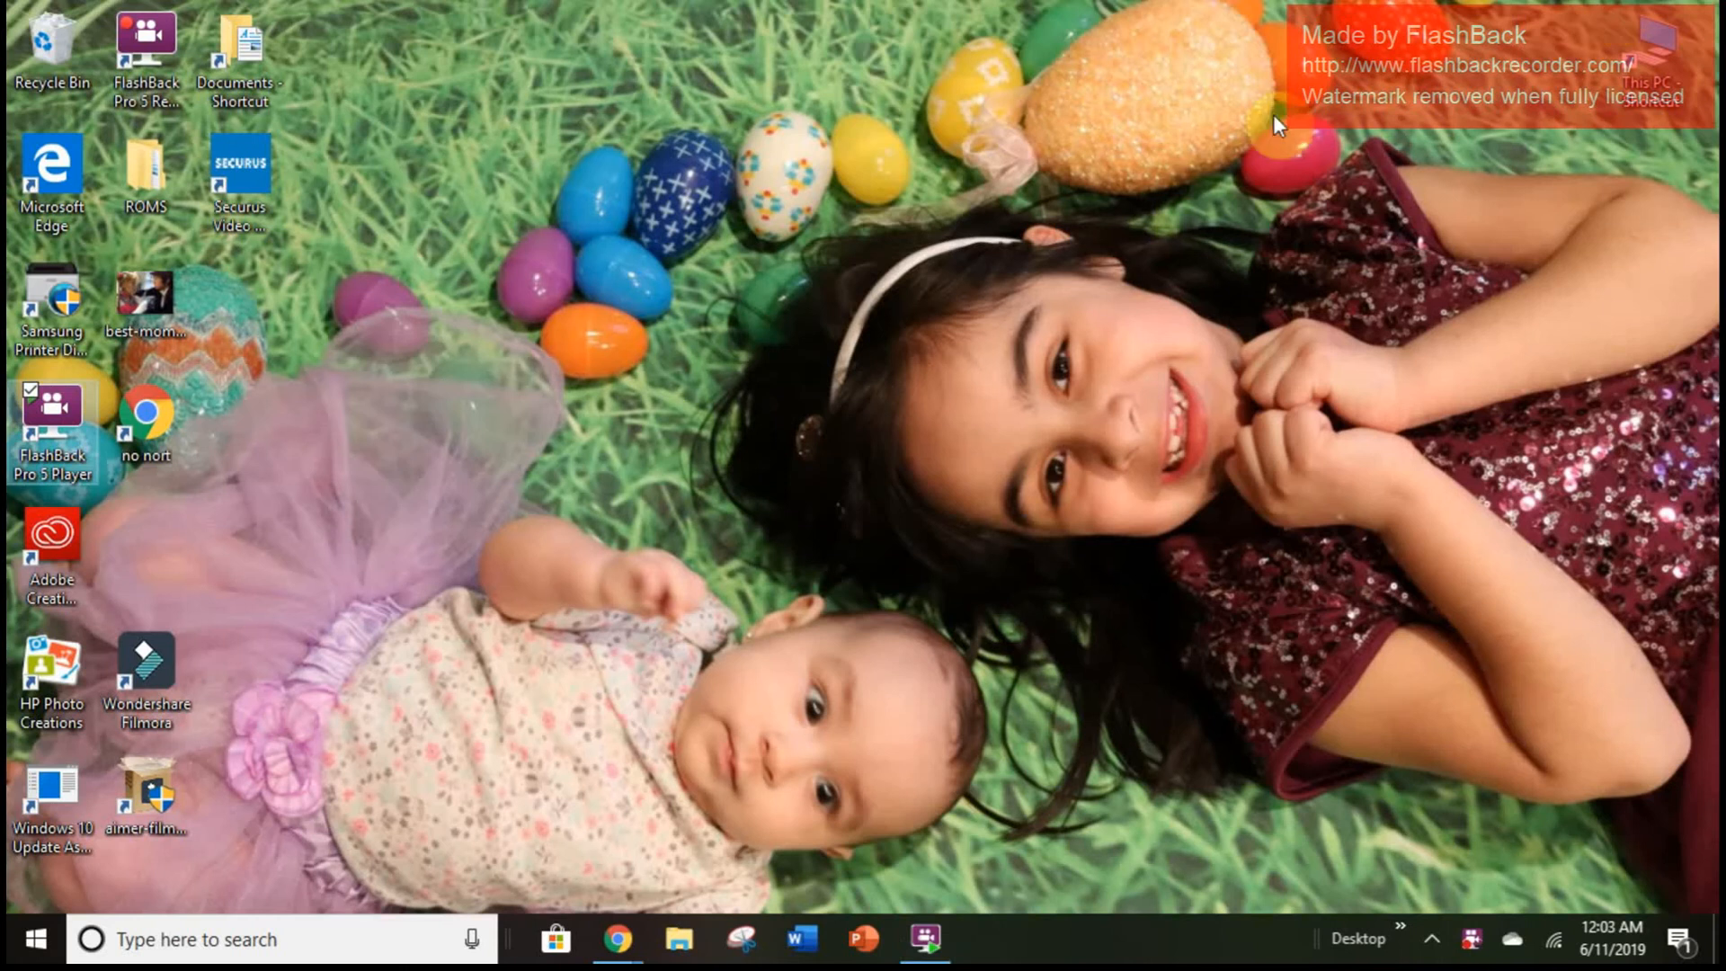
pyautogui.moveTo(615, 945)
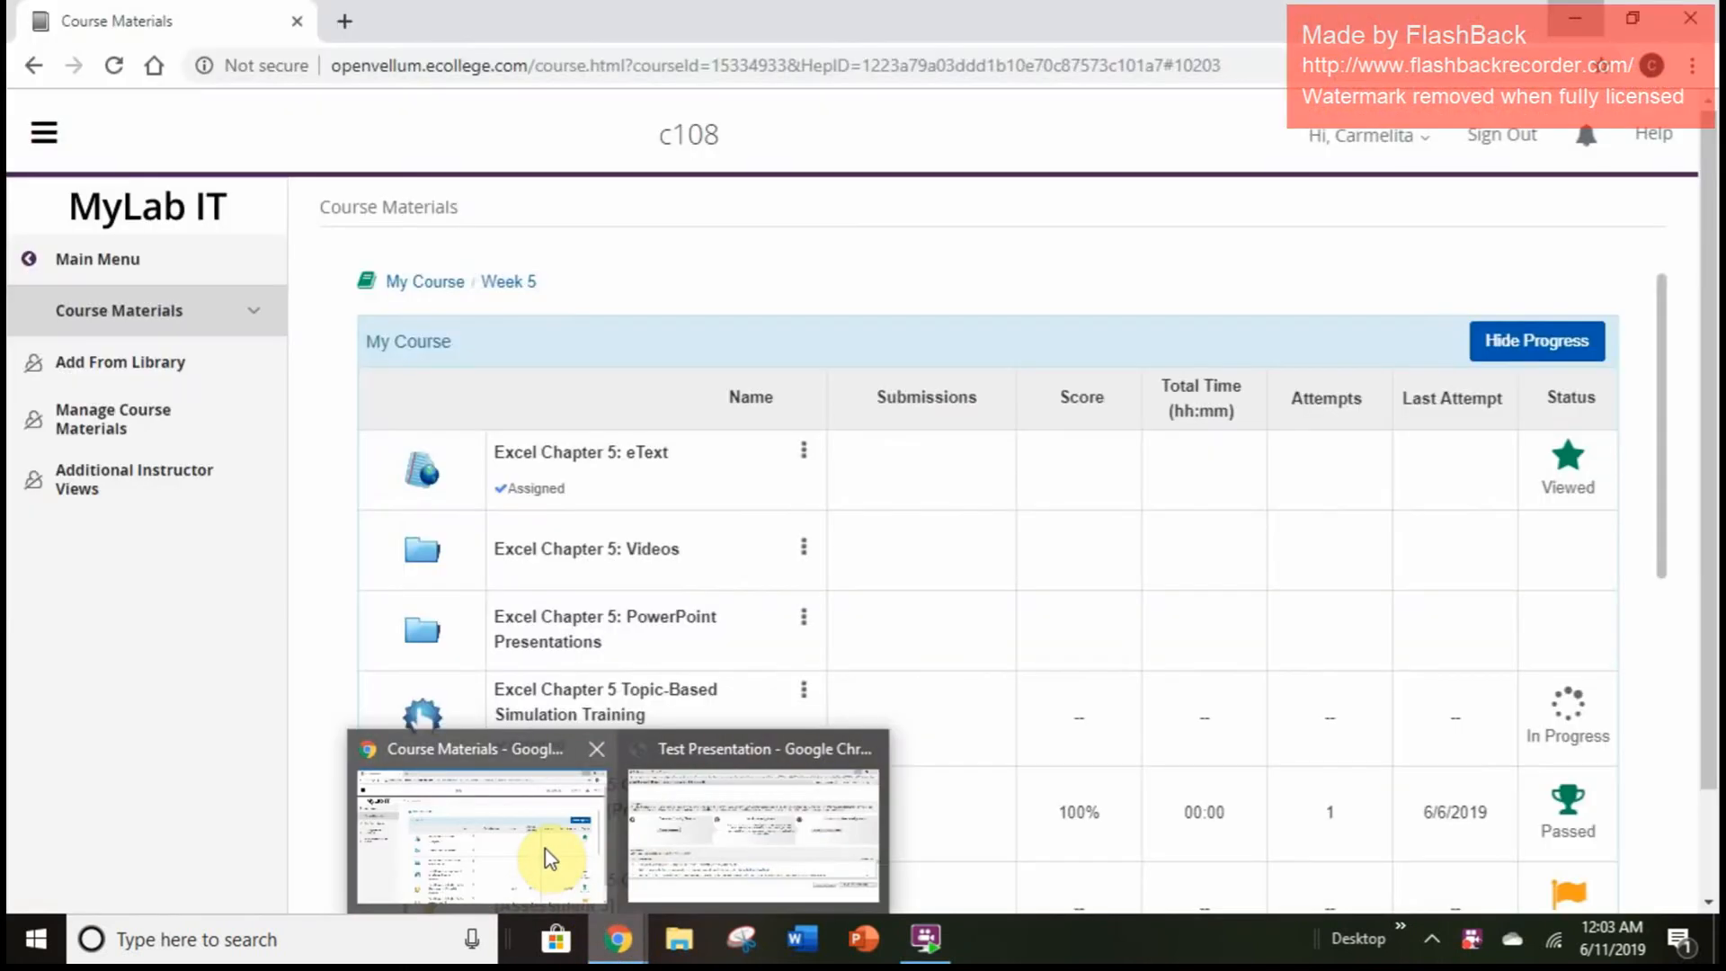
pyautogui.moveTo(769, 838)
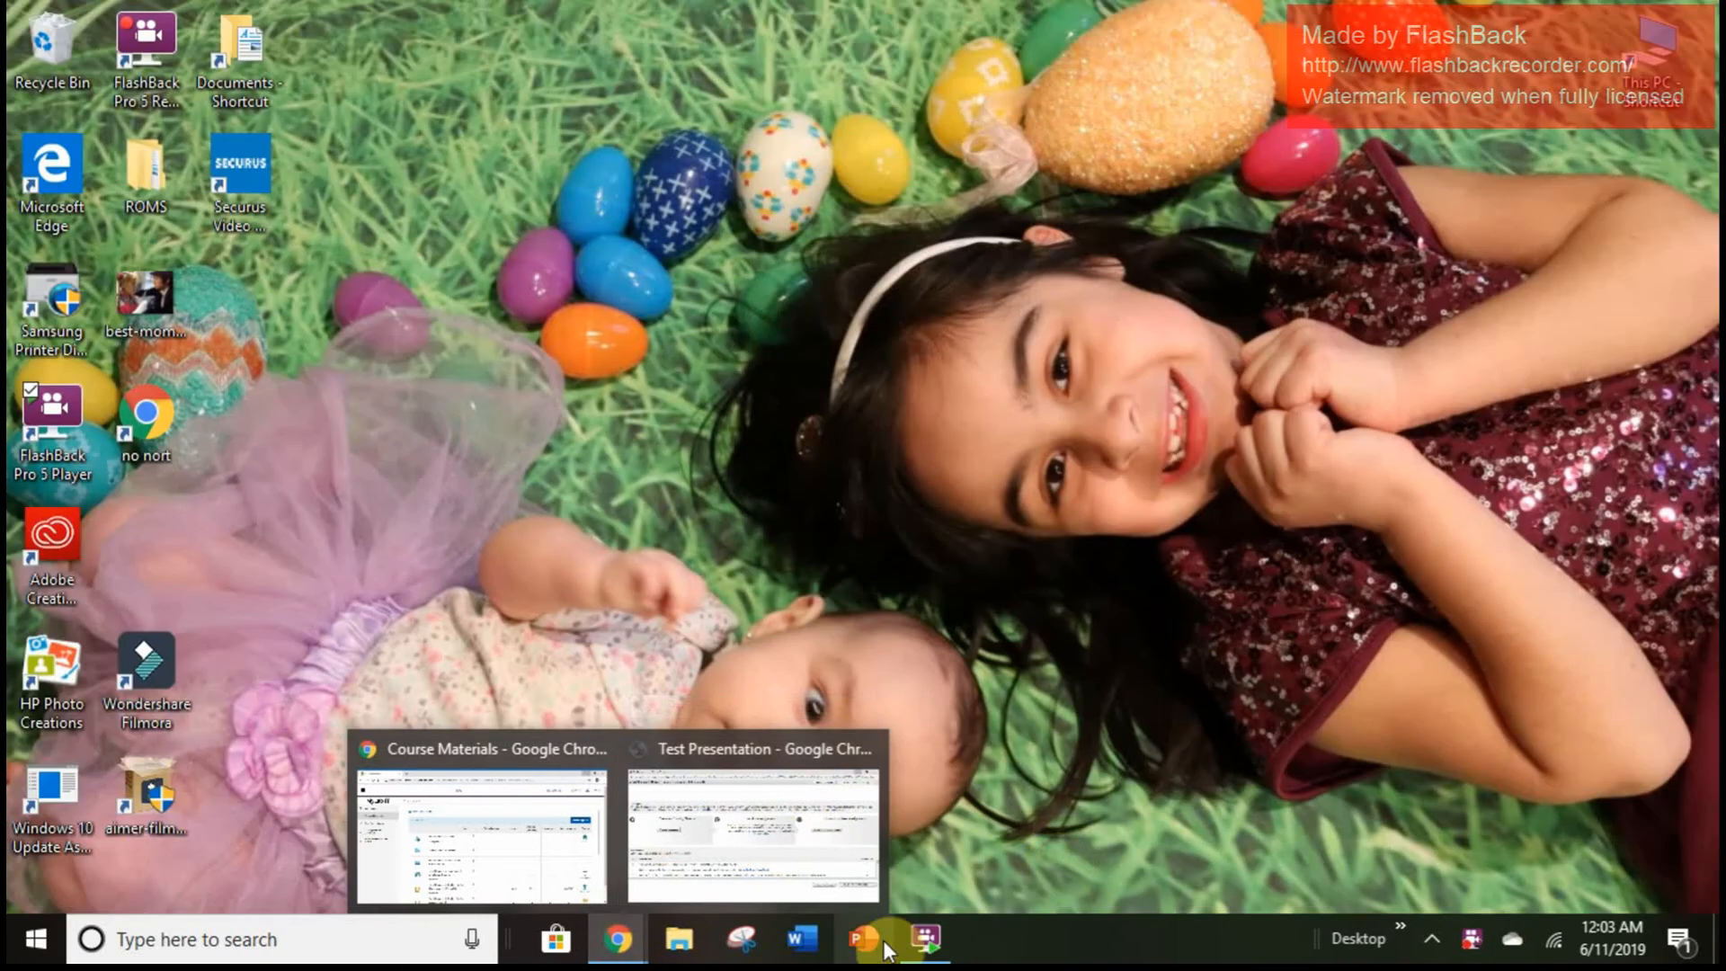
# Step: In FlashBack Pro 5 Player, try to open the movie dated 6/10/2019 from the FlashBack Movies folder, declining the bug report and file recovery
pyautogui.click(923, 940)
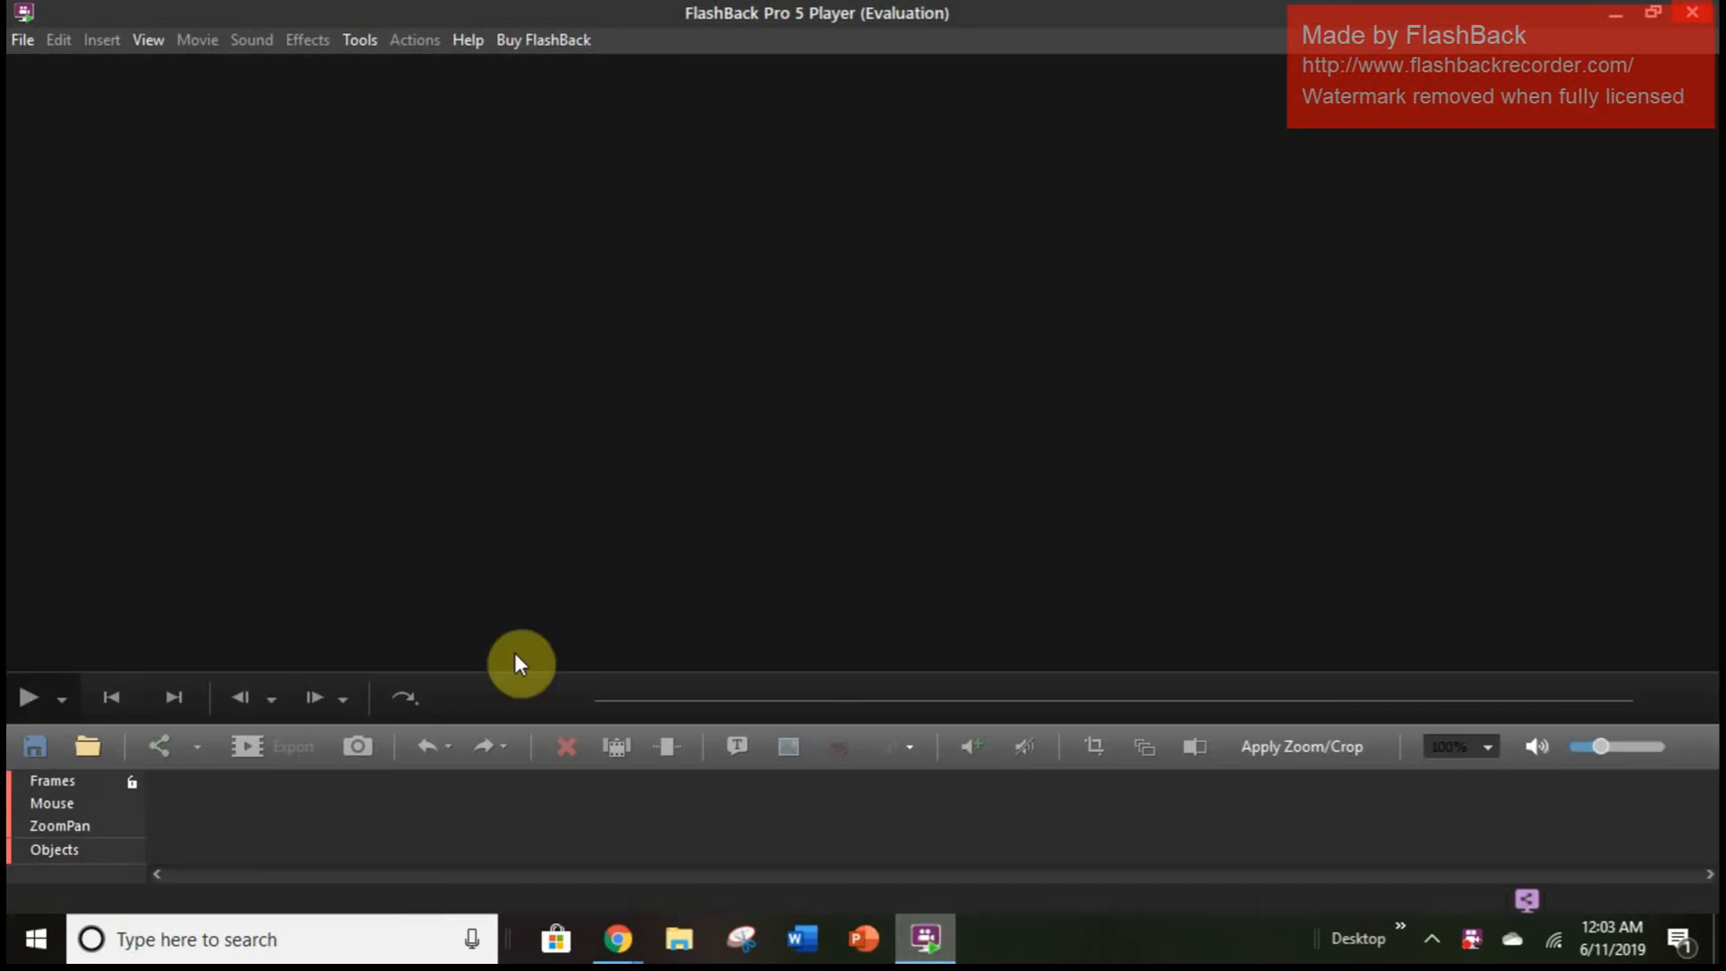
pyautogui.click(22, 39)
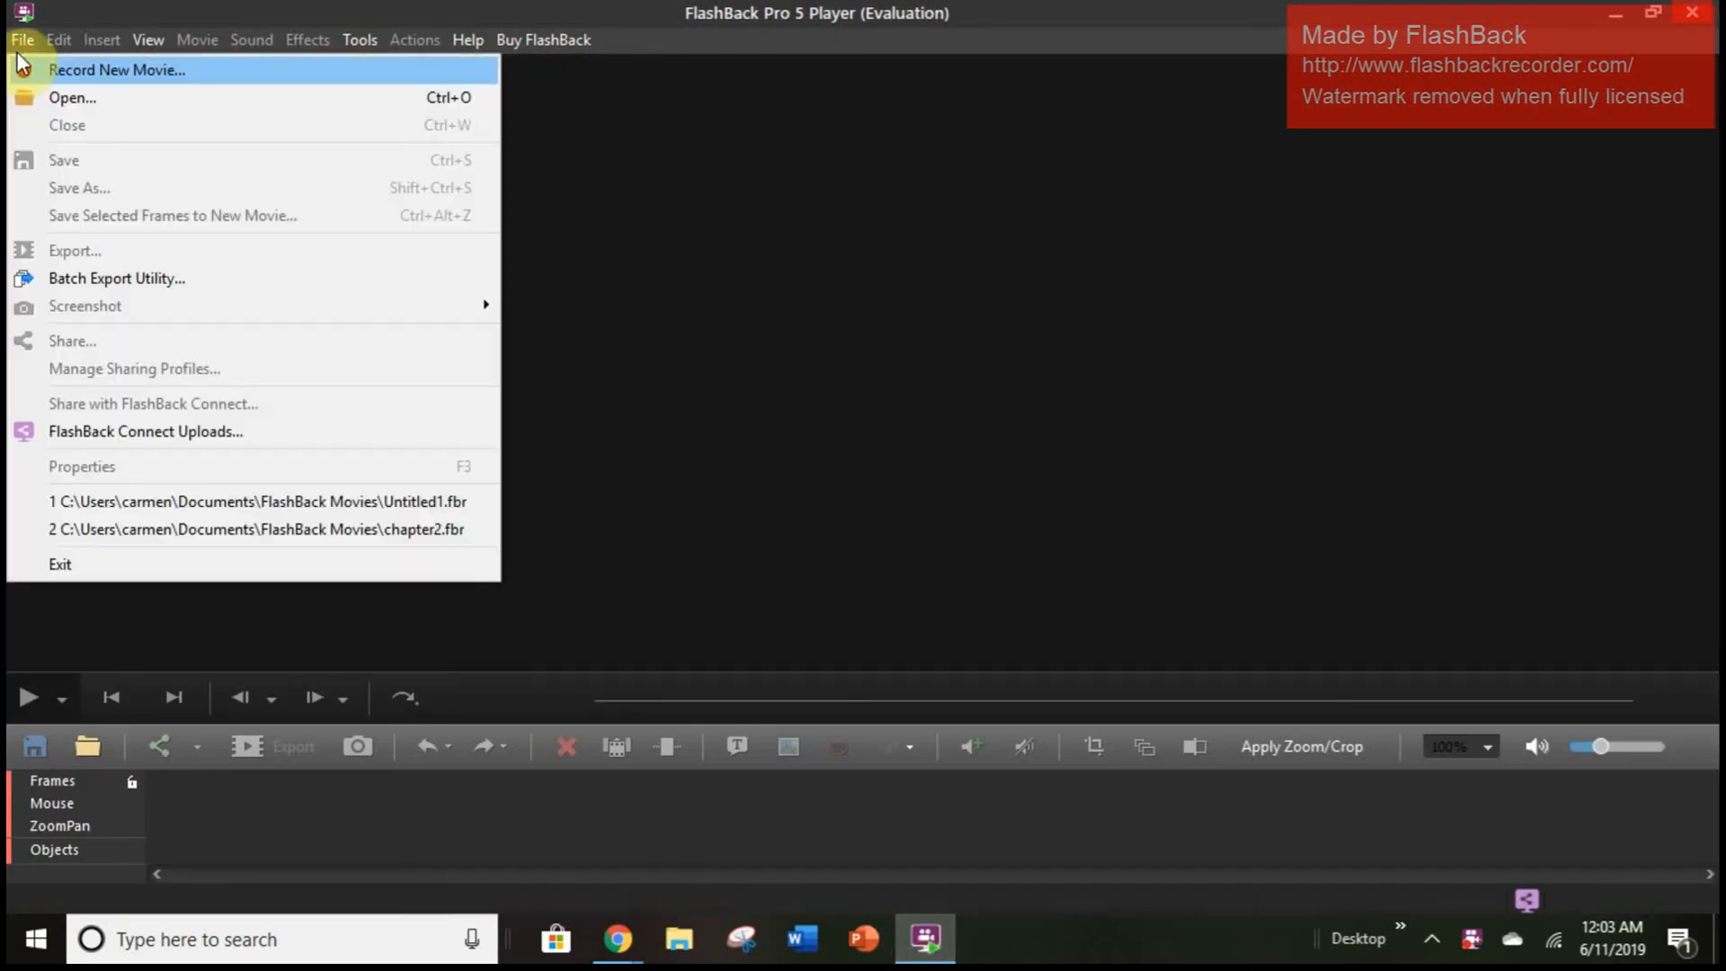
pyautogui.click(46, 101)
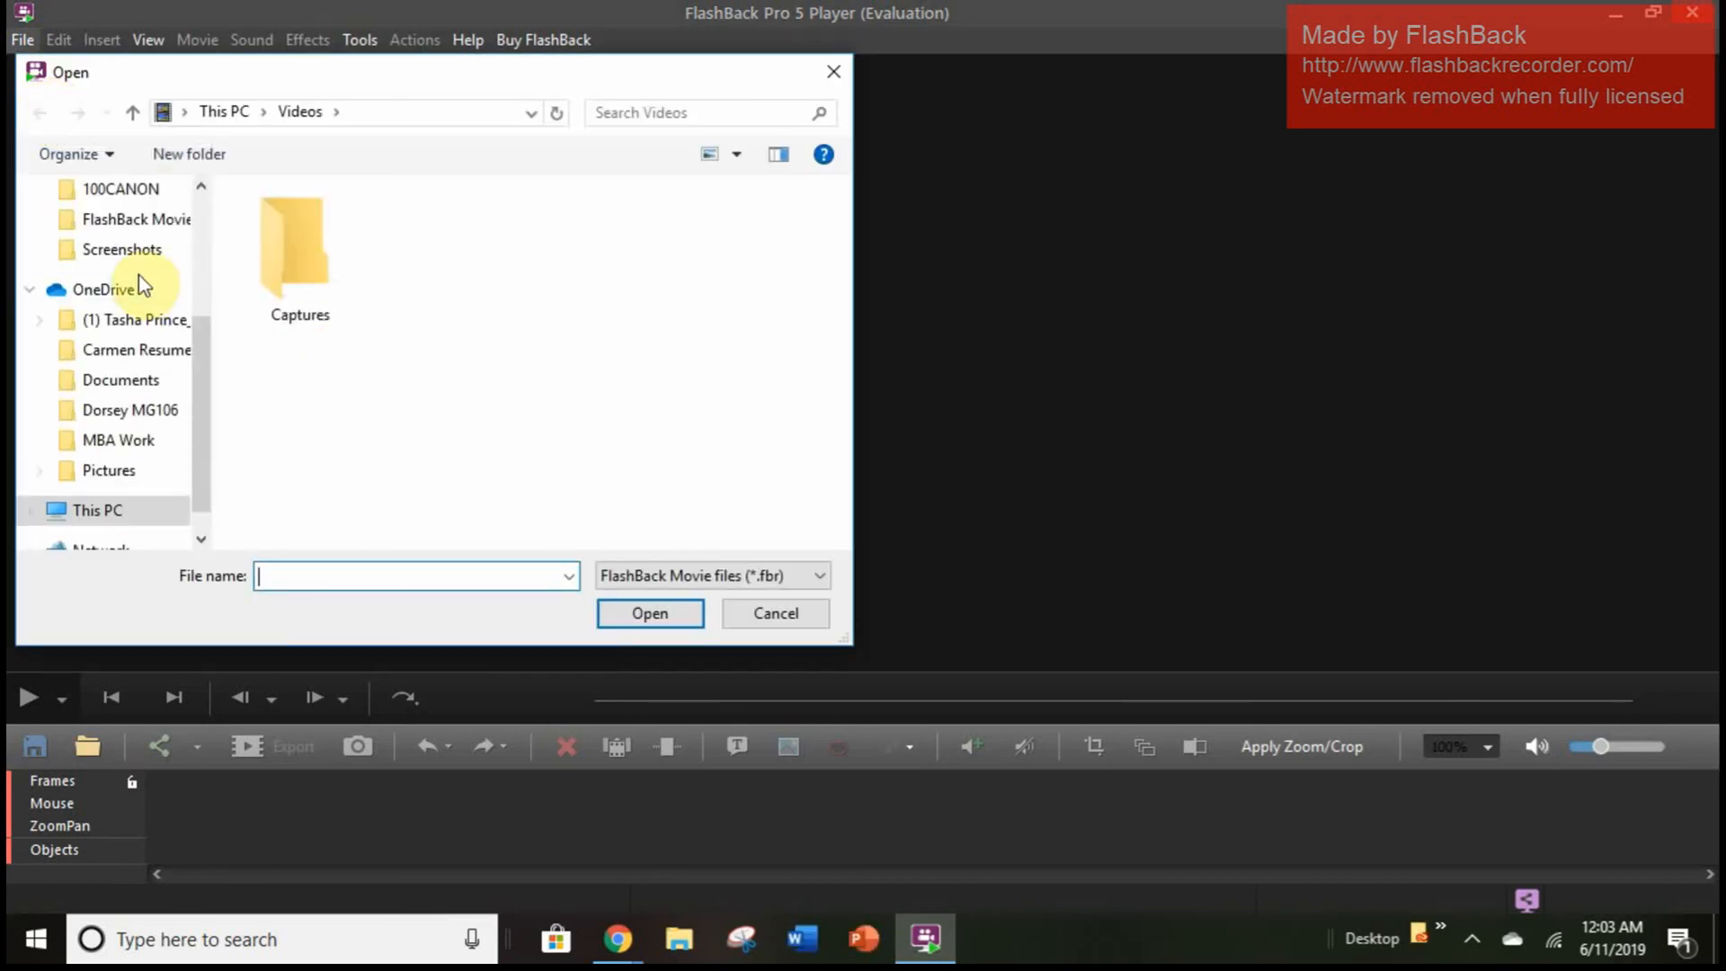
pyautogui.click(153, 229)
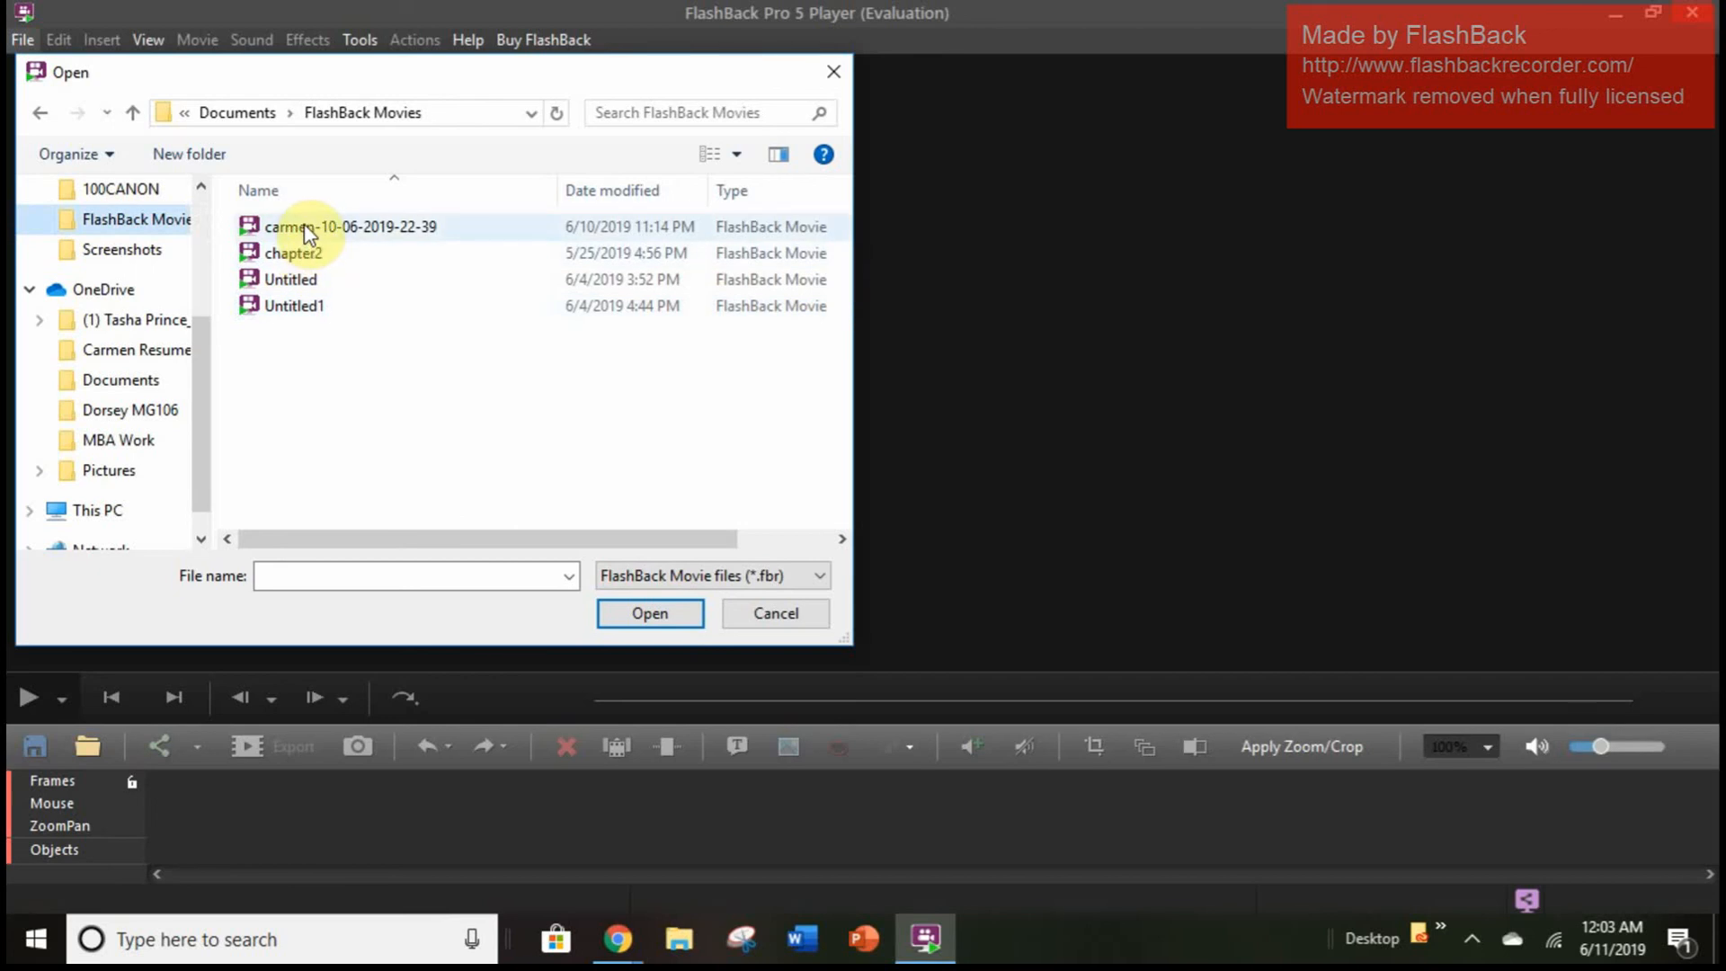
pyautogui.click(357, 371)
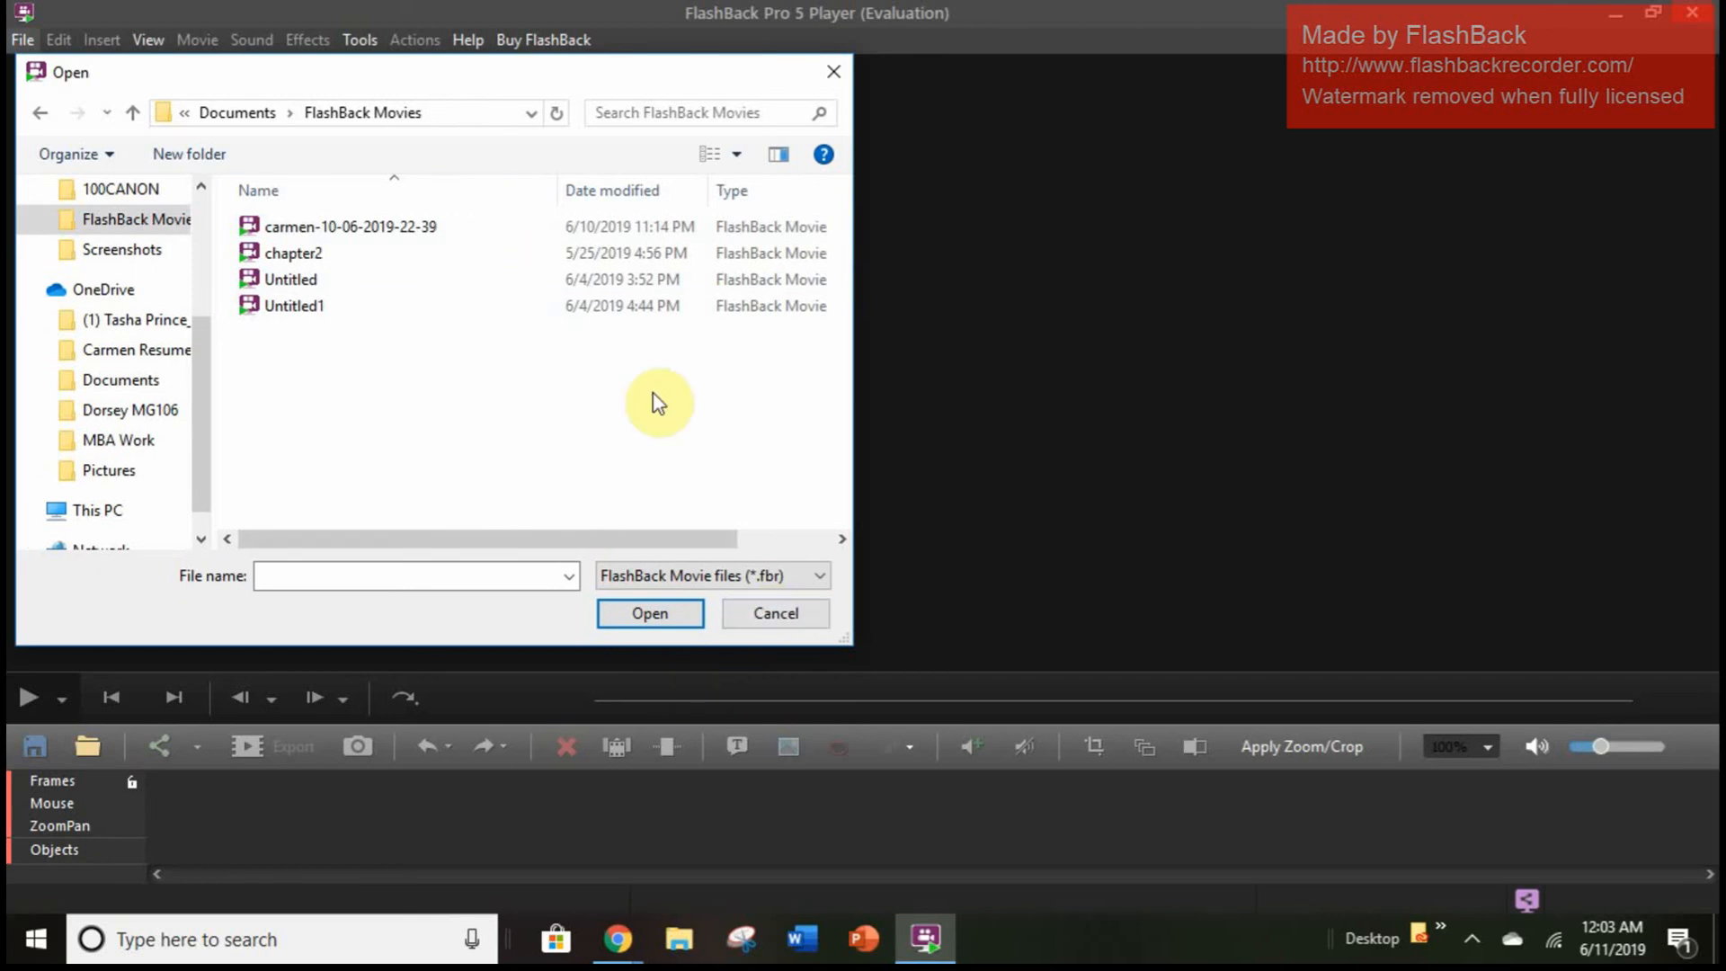
pyautogui.doubleClick(622, 228)
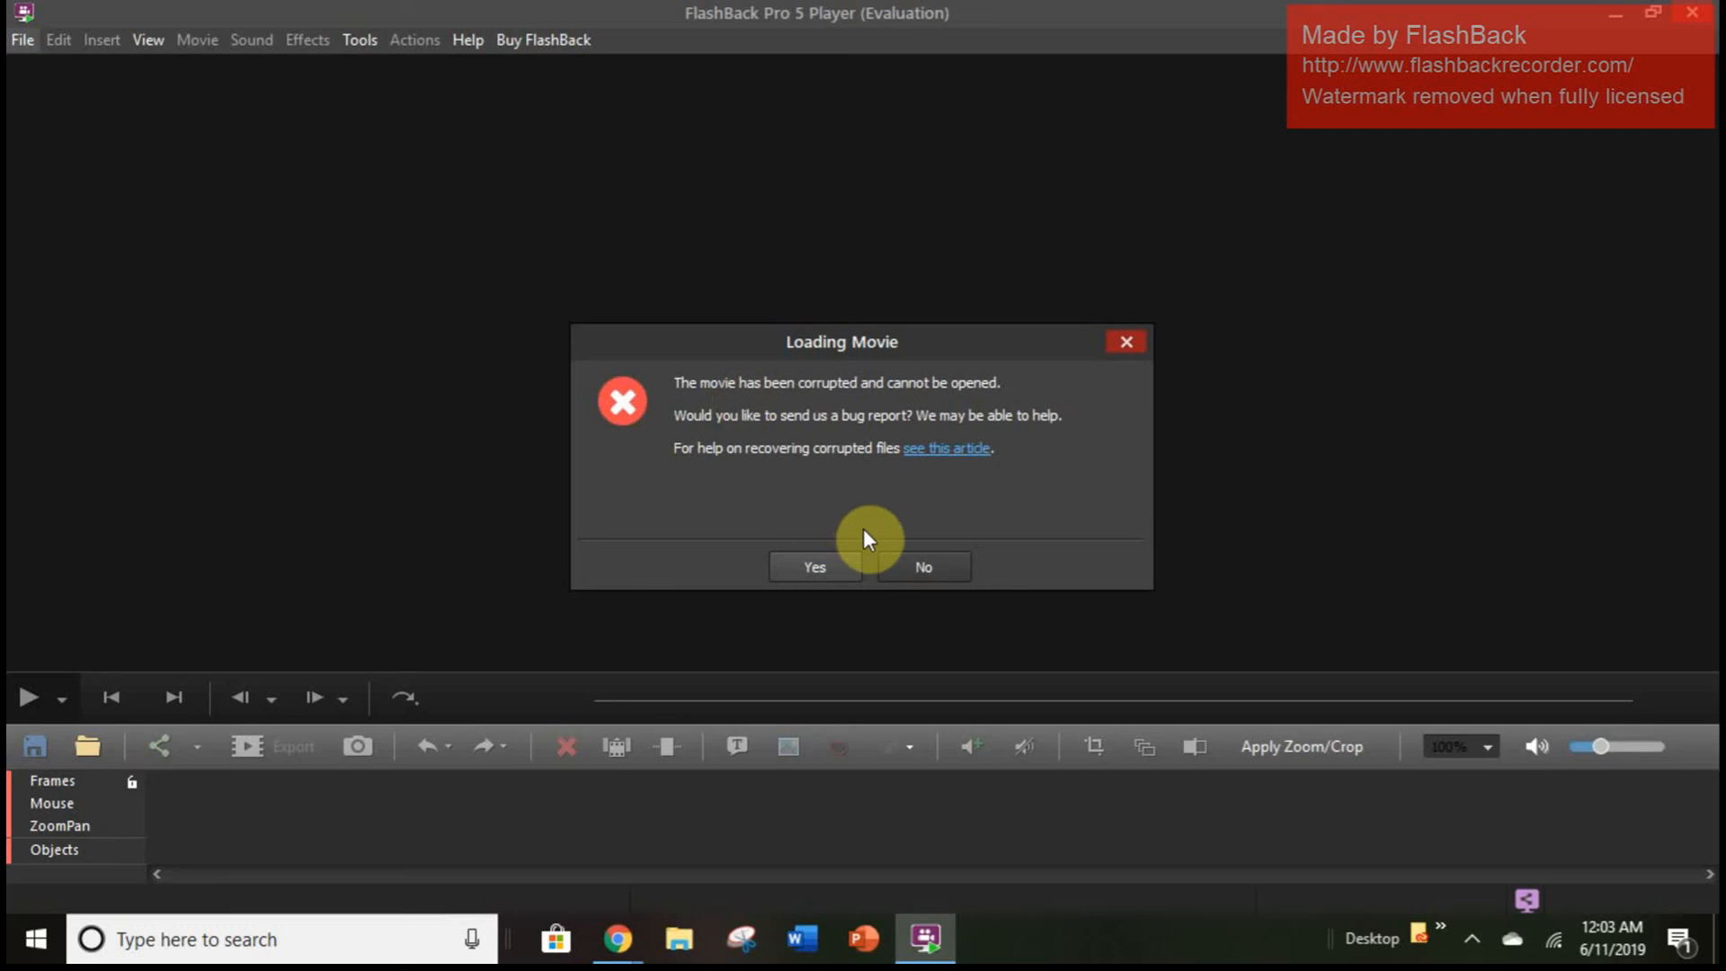
pyautogui.click(913, 567)
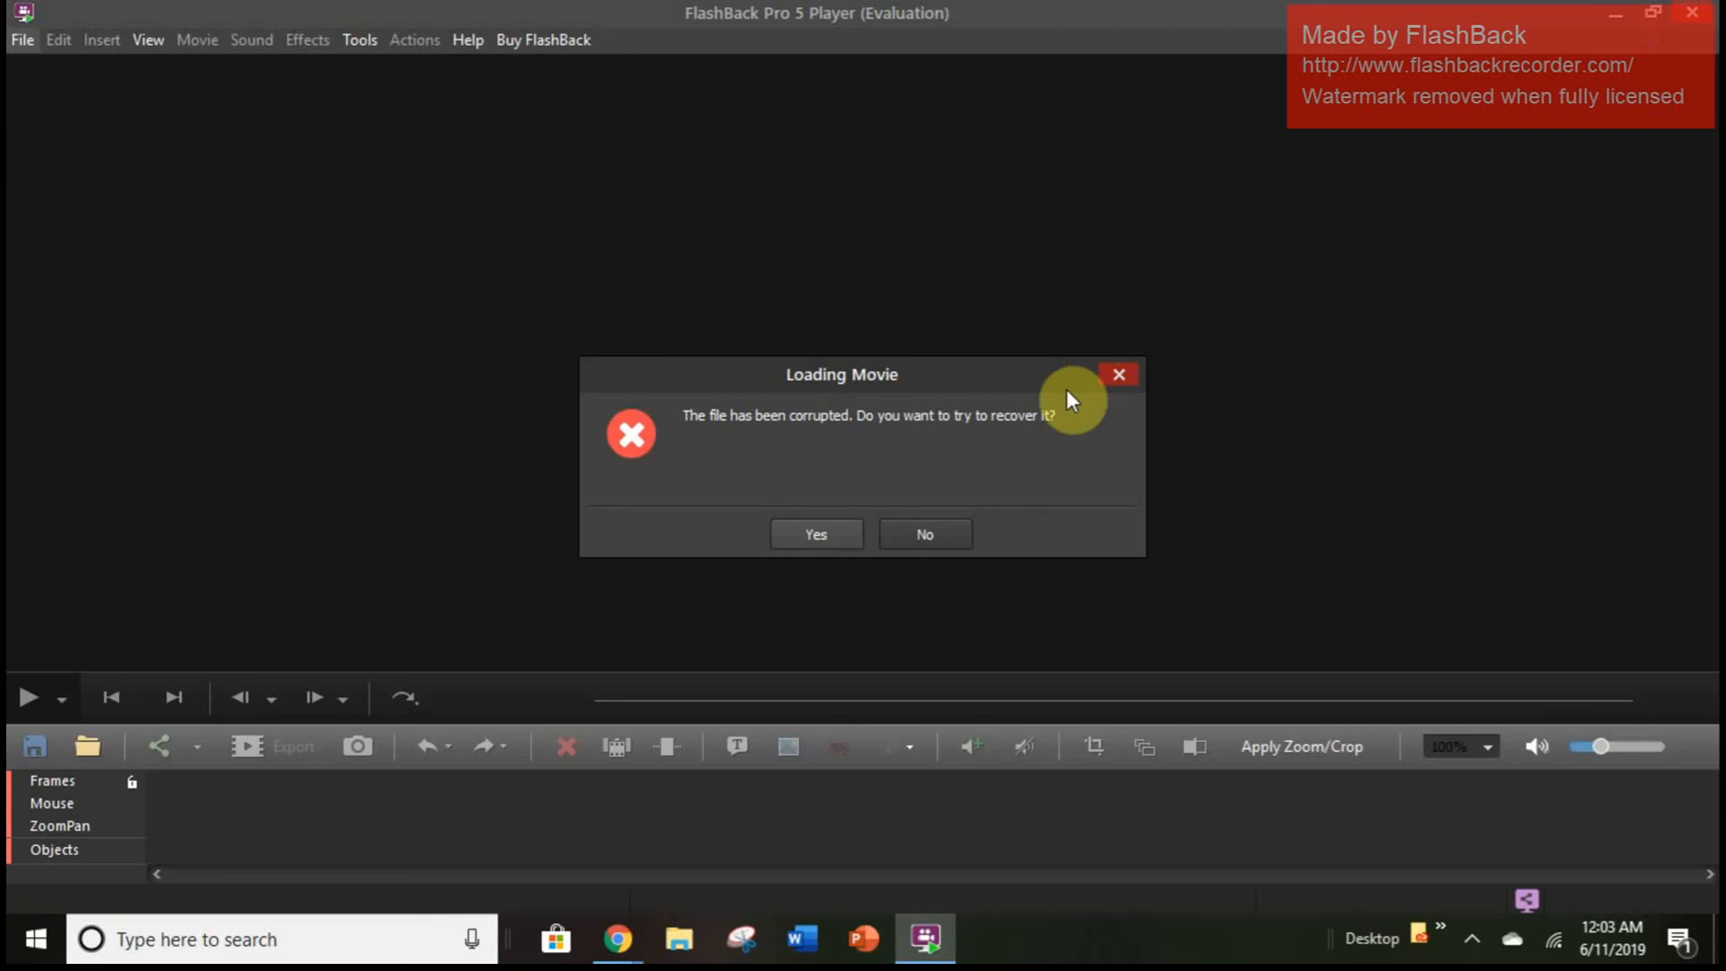
pyautogui.click(900, 545)
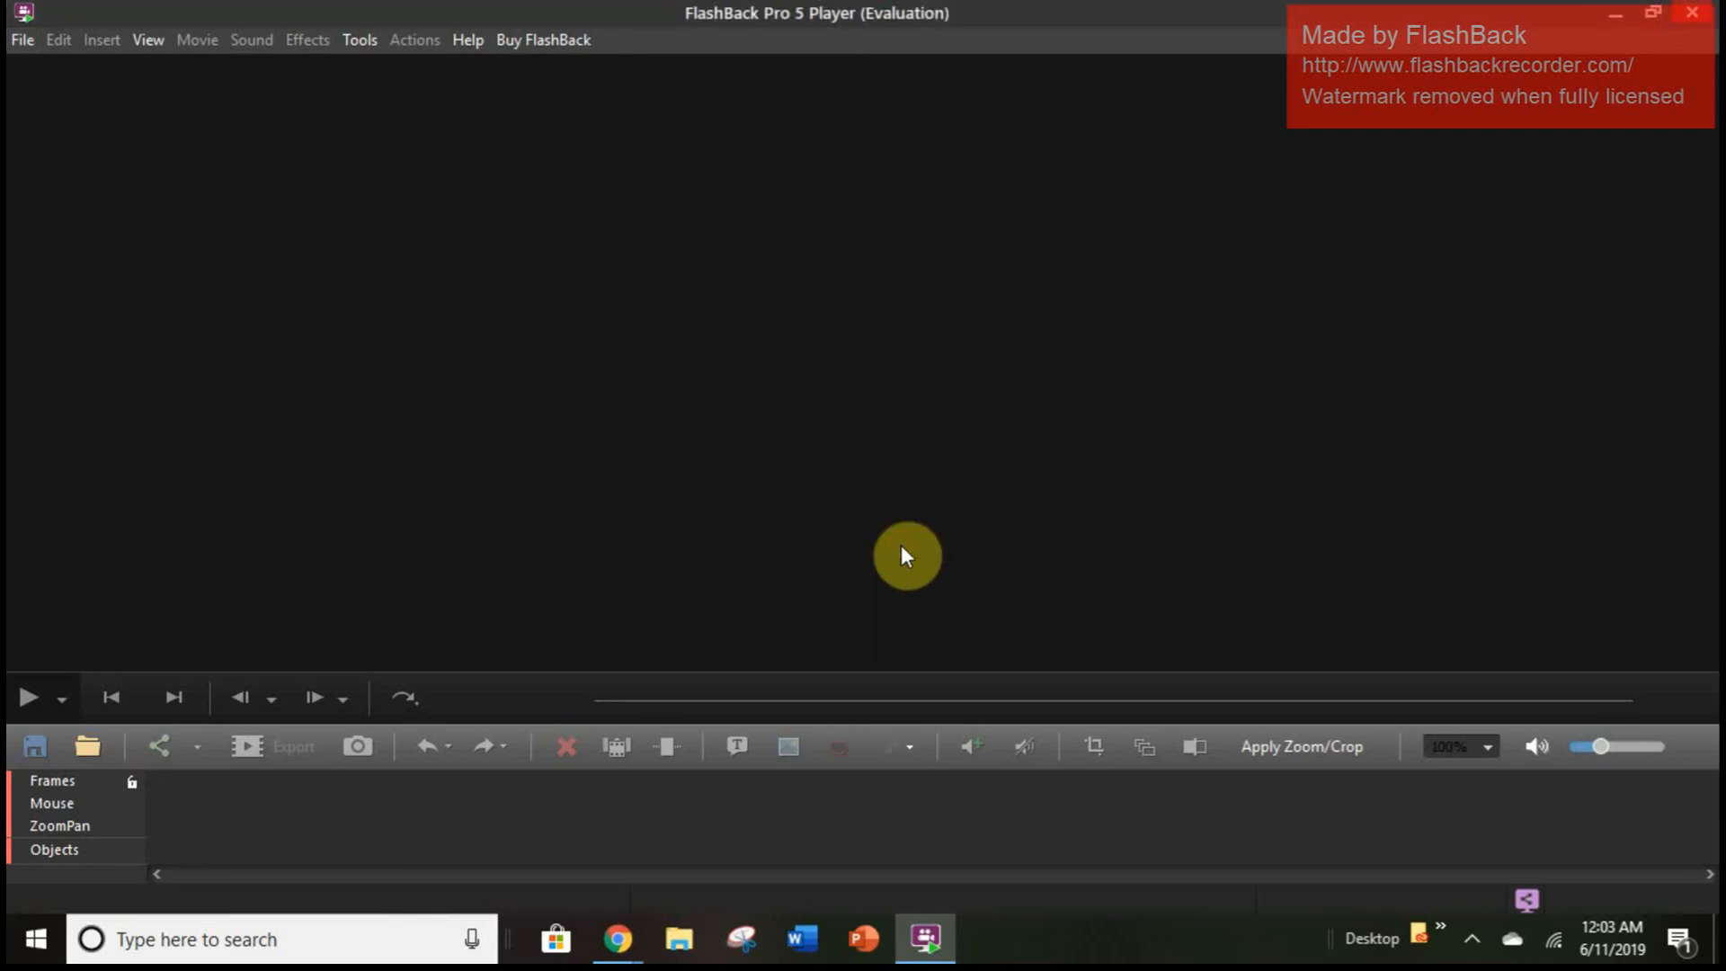
pyautogui.click(1615, 13)
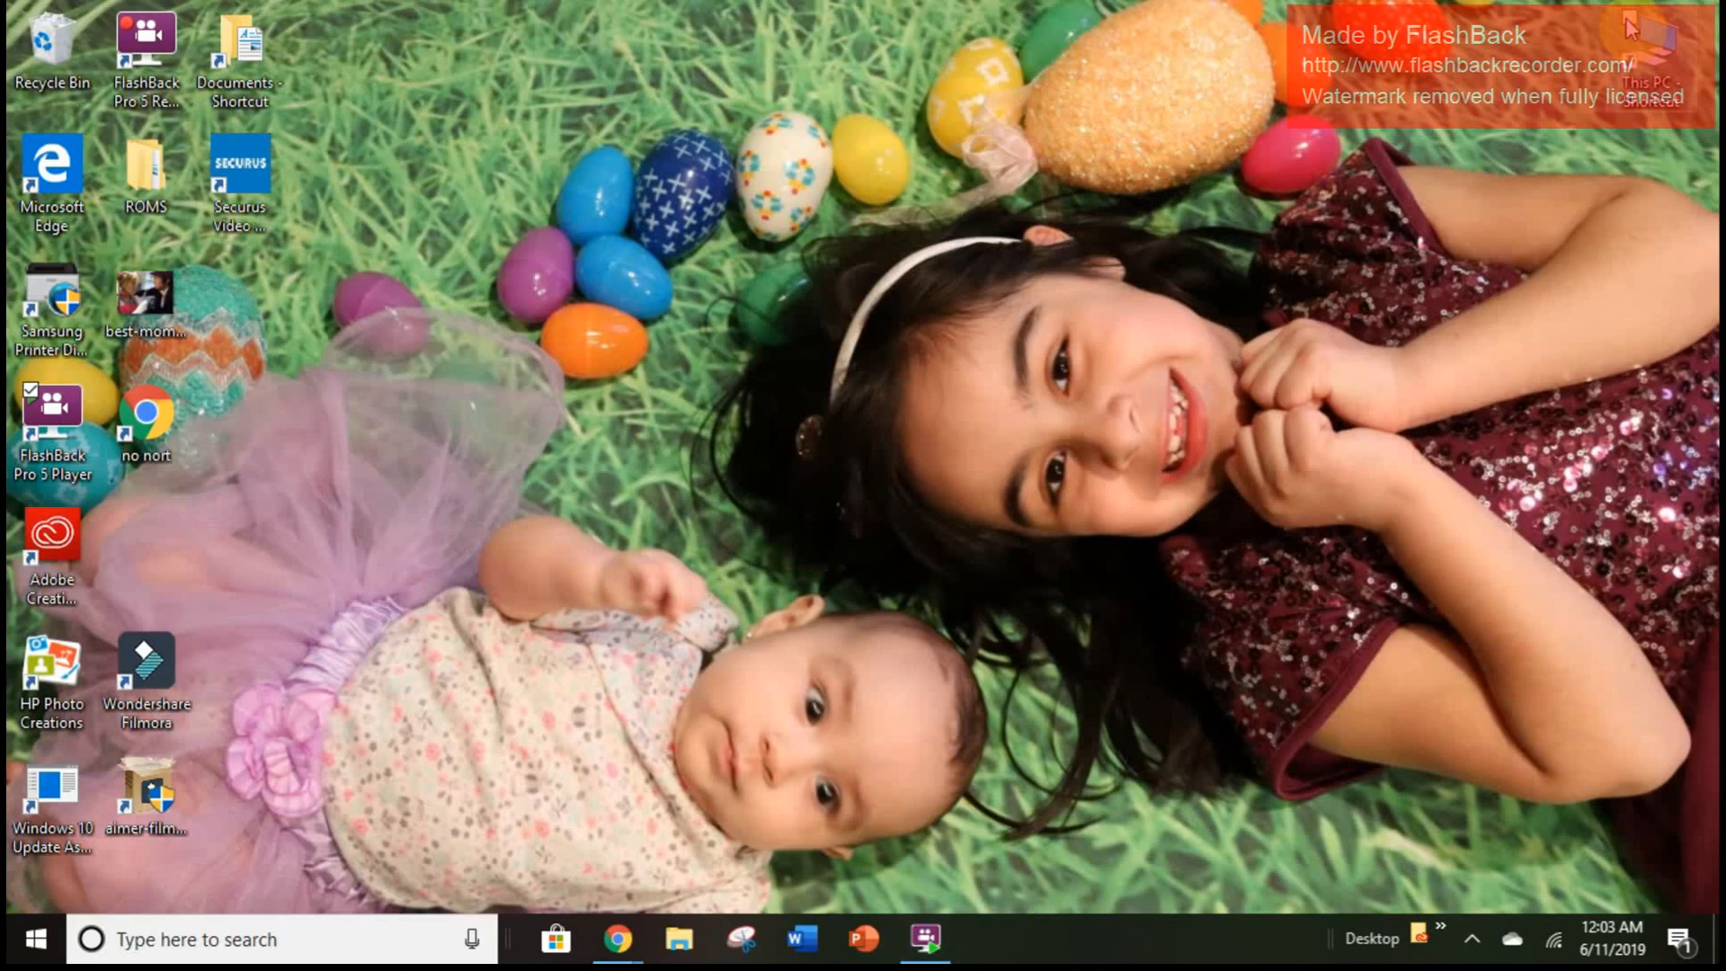
pyautogui.click(910, 955)
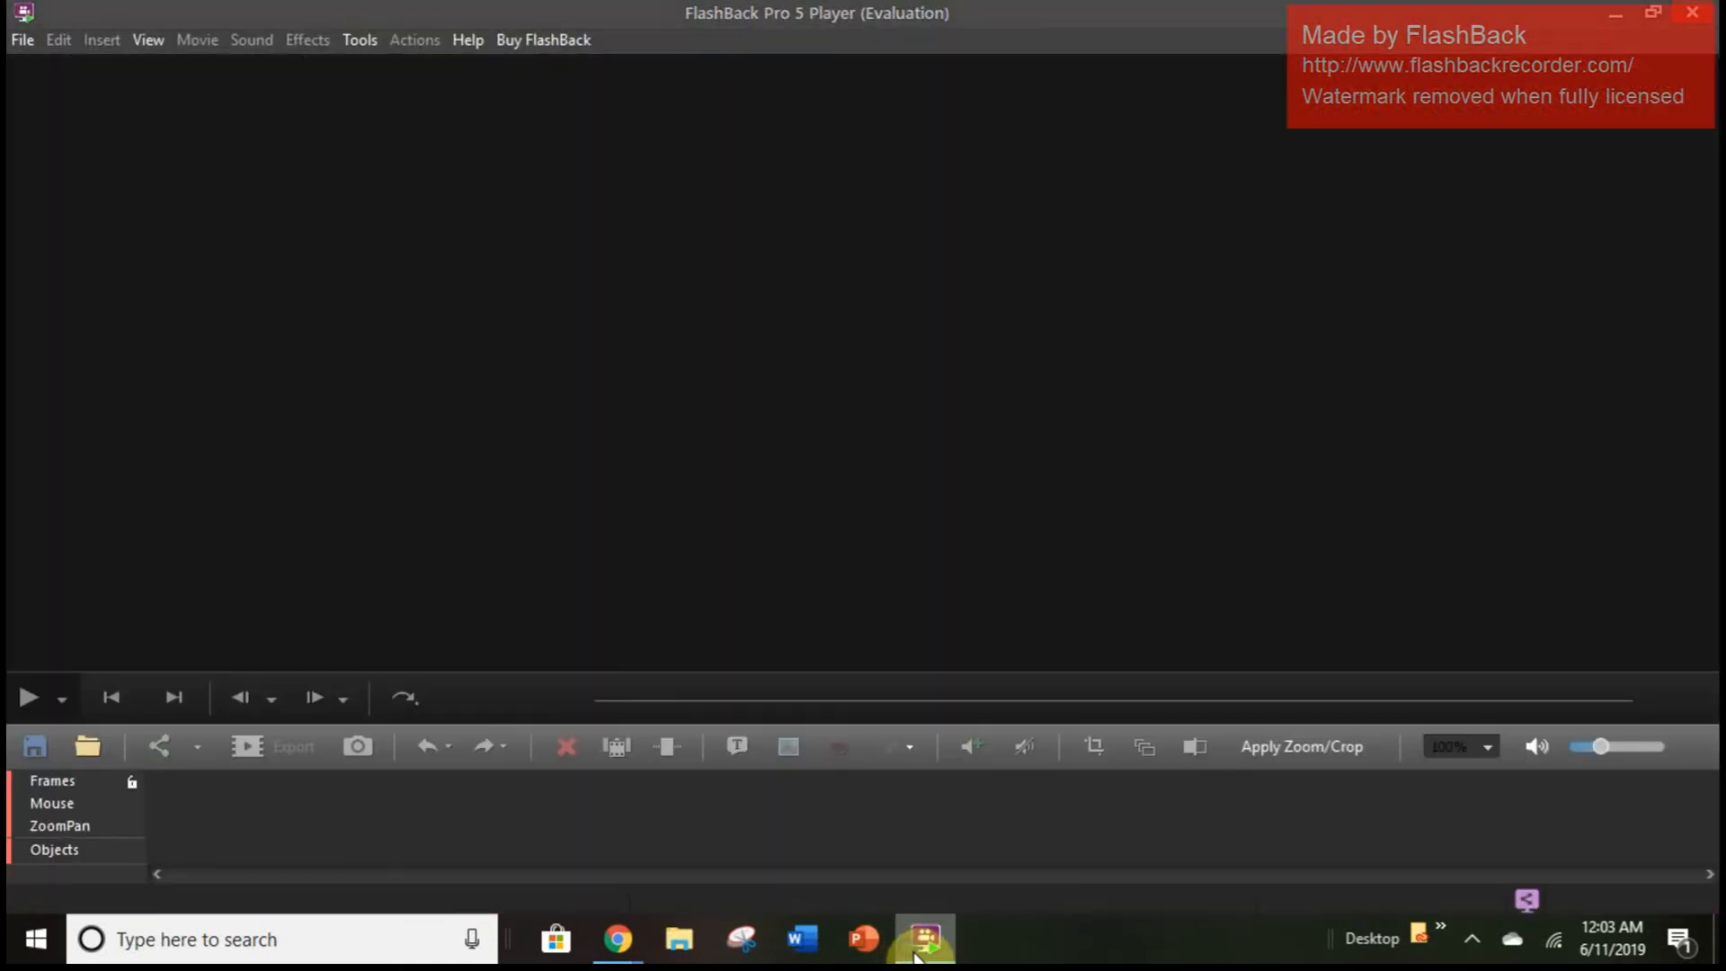
pyautogui.rightClick(912, 956)
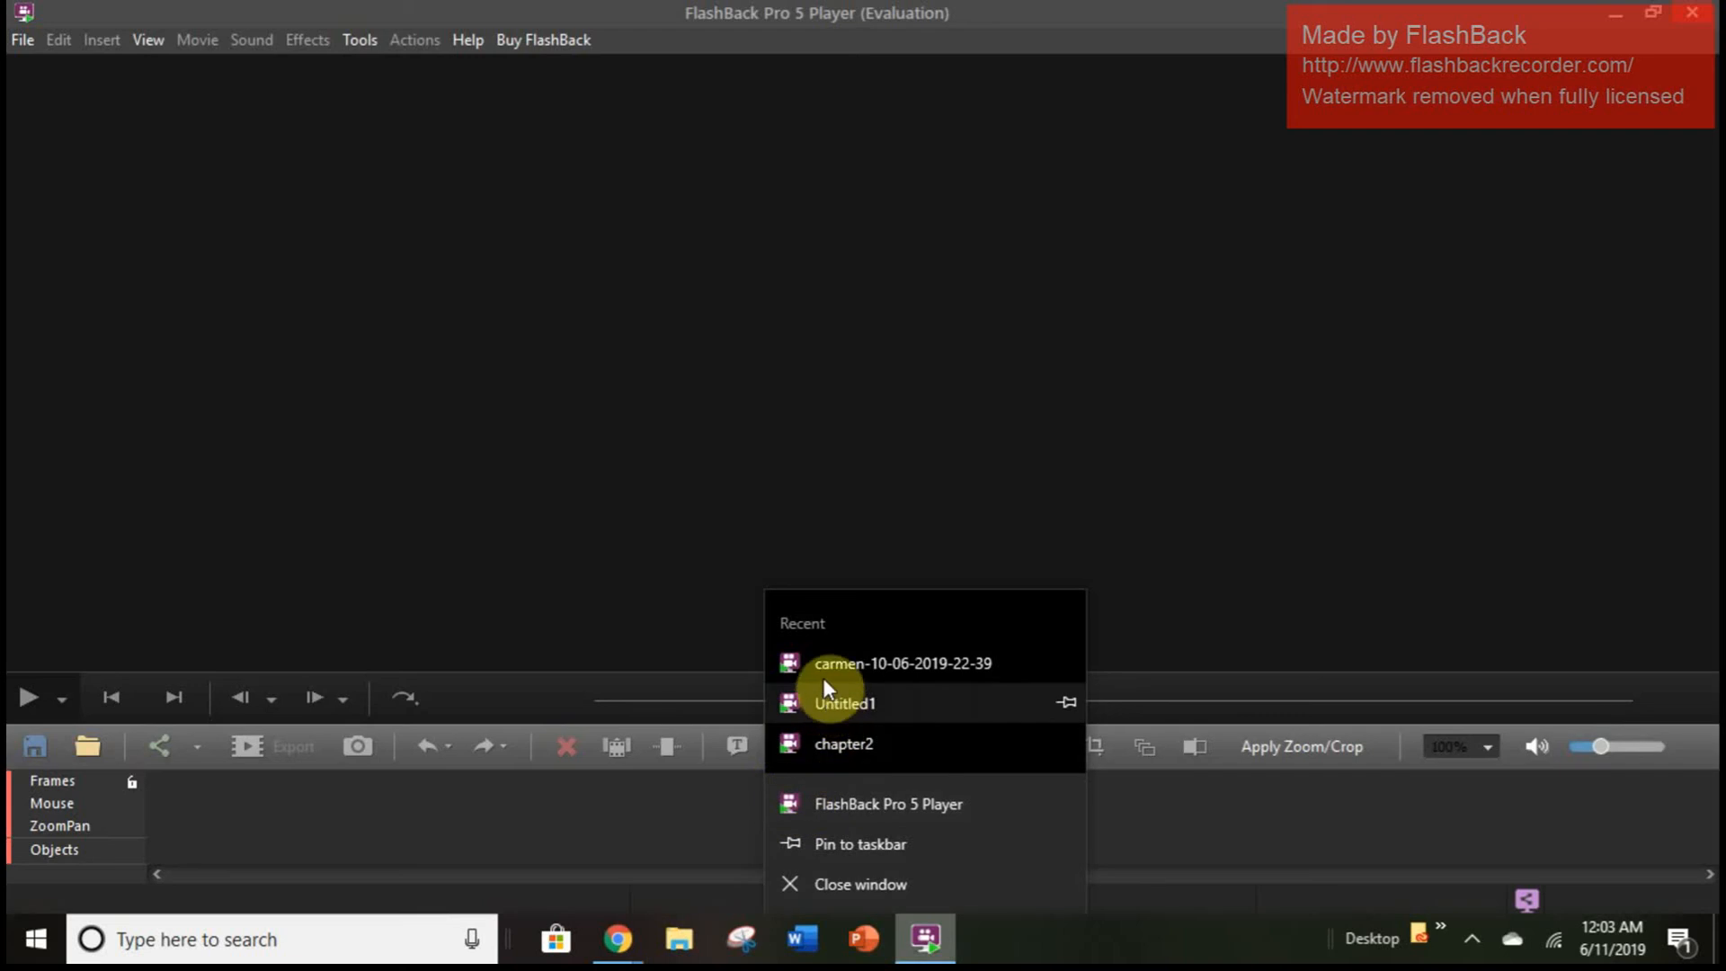
pyautogui.click(615, 496)
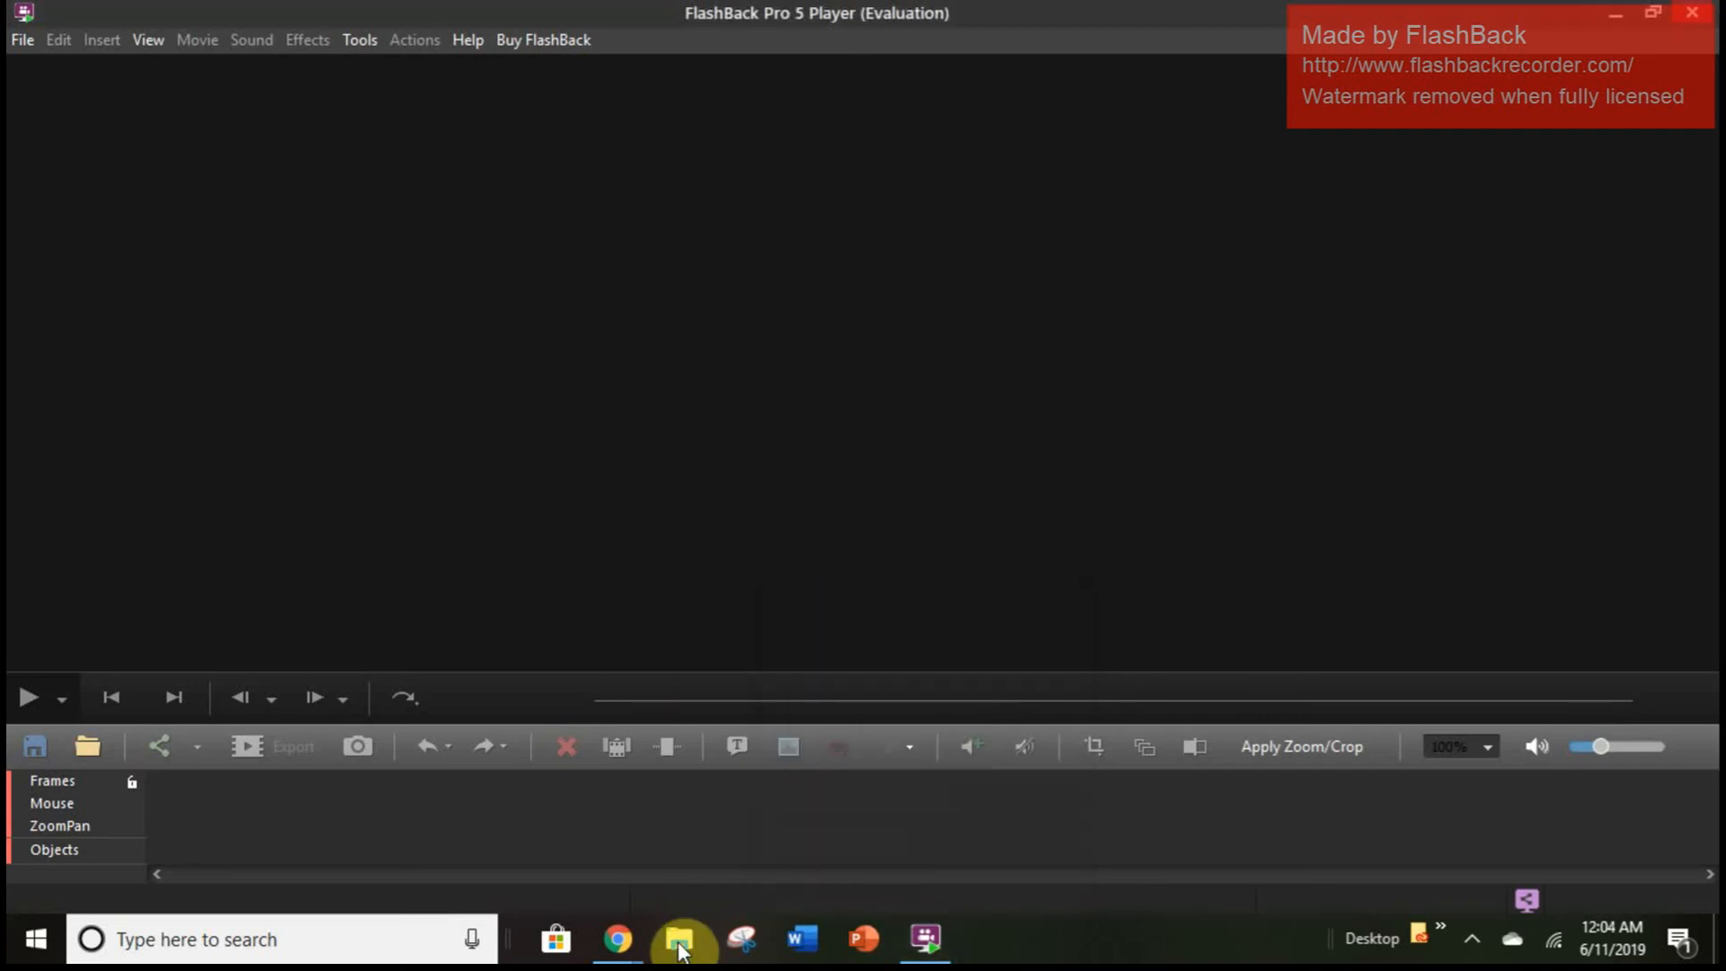
pyautogui.moveTo(616, 944)
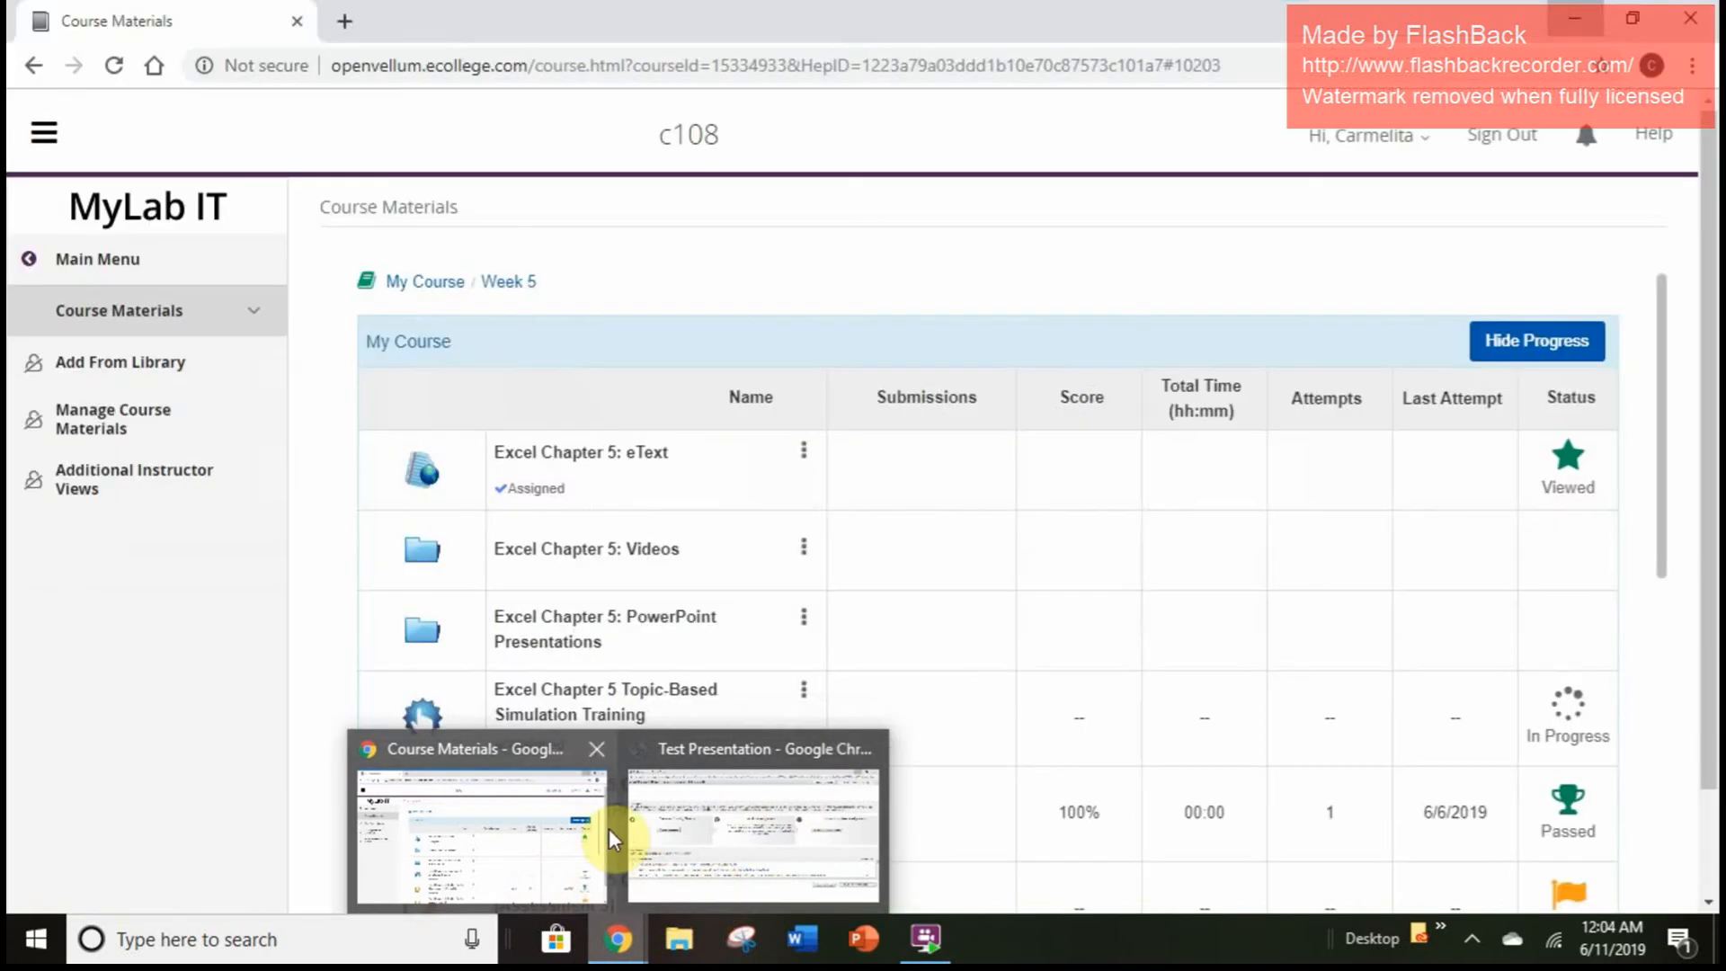
pyautogui.click(604, 828)
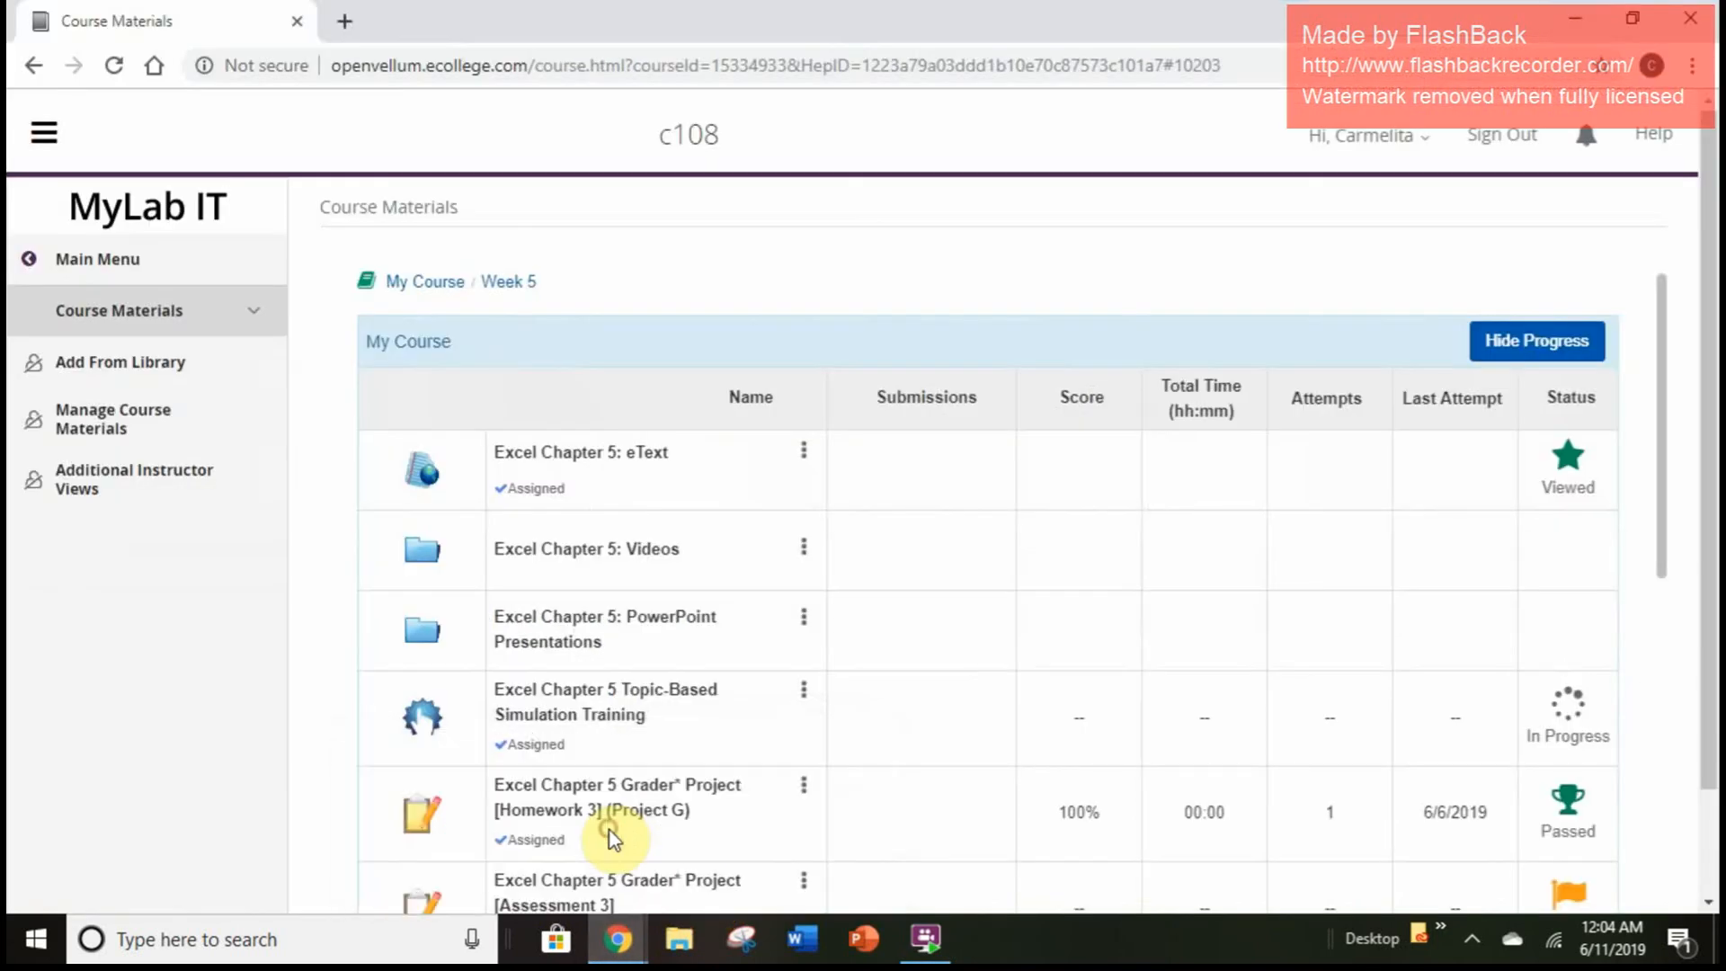
# Step: Close FlashBack Pro 5 Player and select the FlashBack Pro 5 Recorder shortcut on the desktop
pyautogui.click(931, 945)
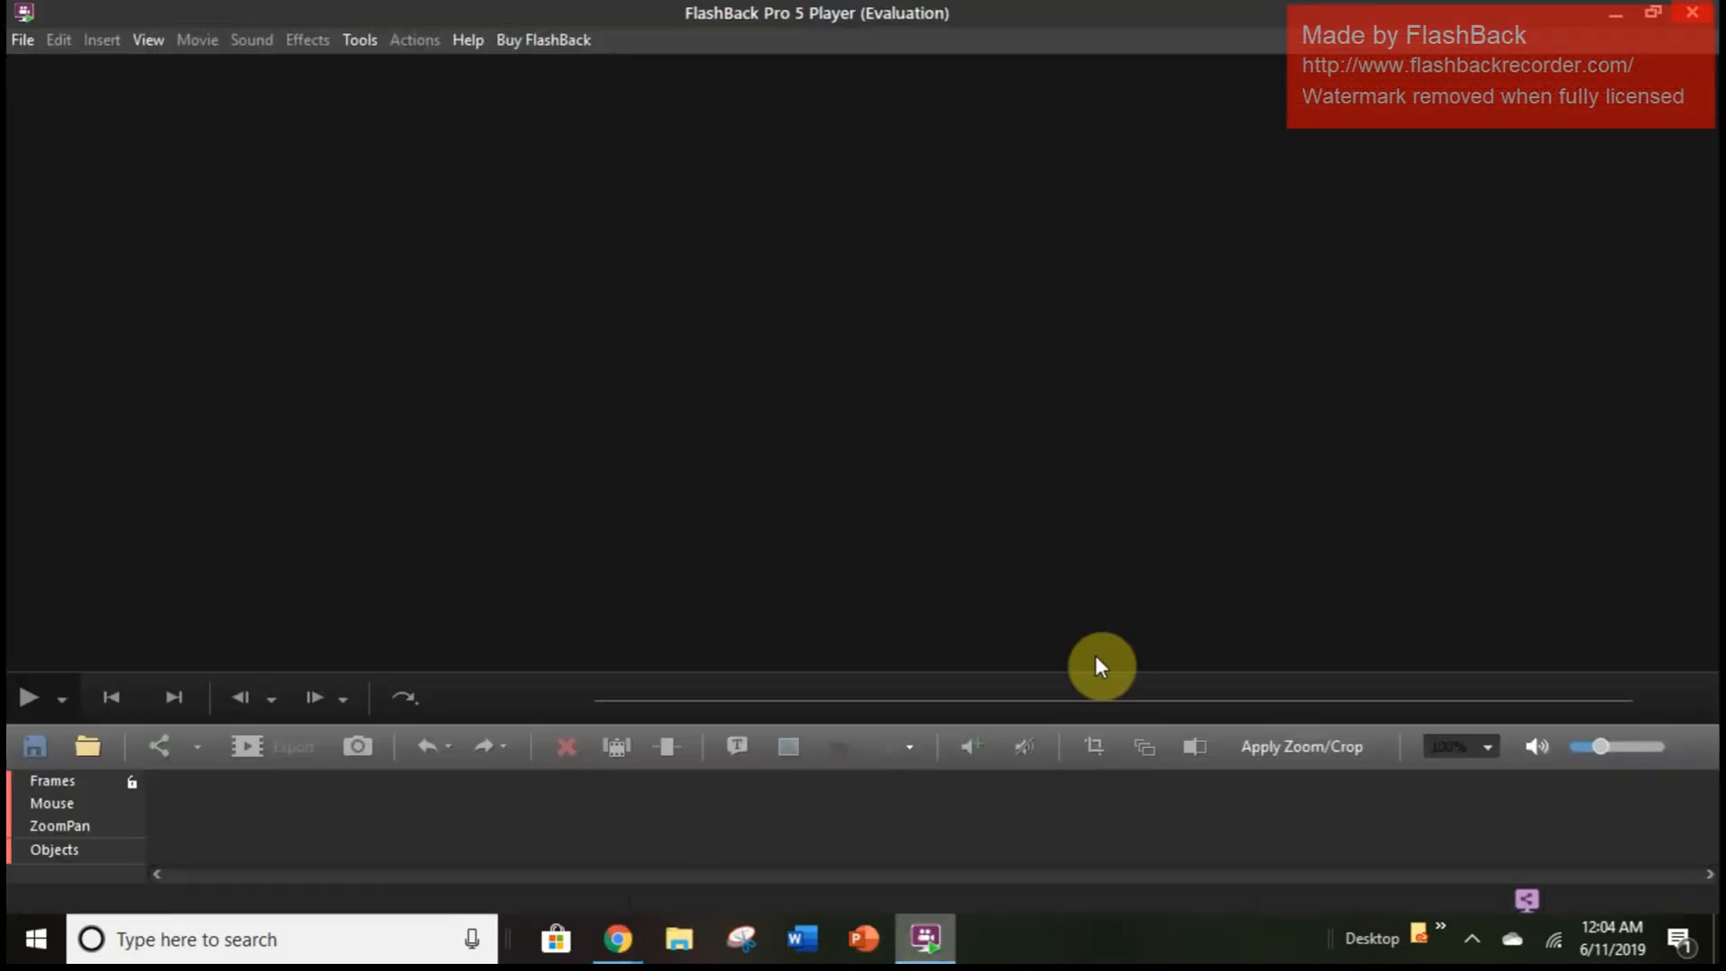
pyautogui.click(1714, 11)
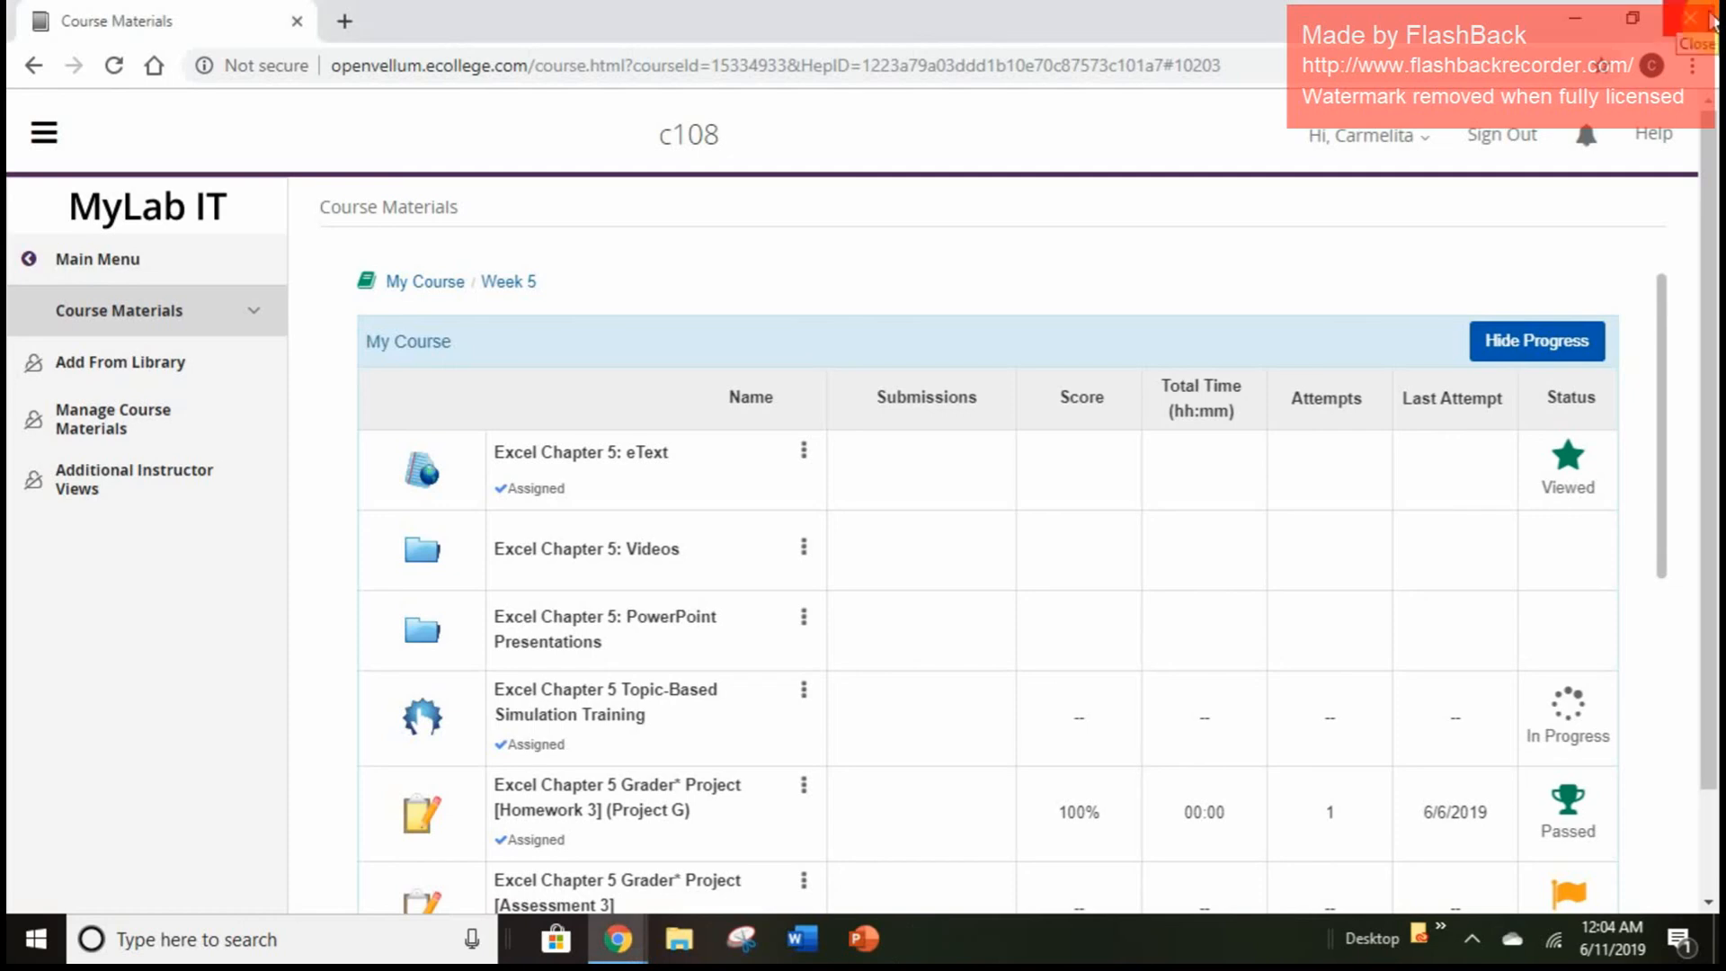
pyautogui.click(1575, 13)
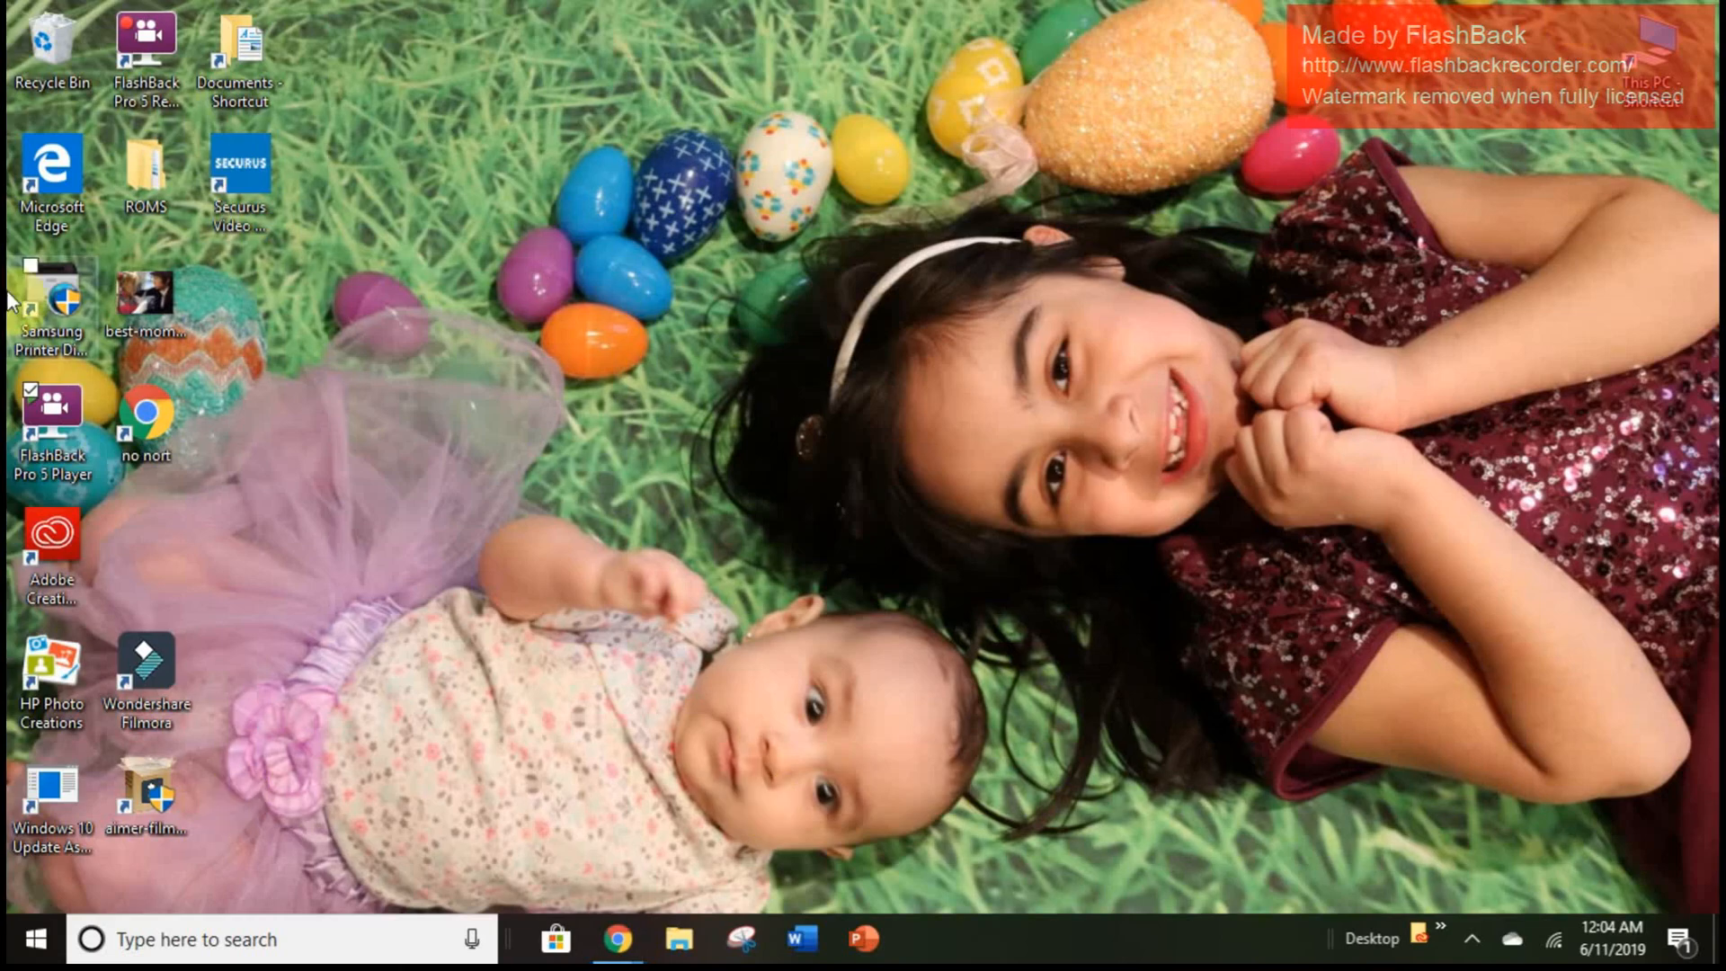
pyautogui.click(121, 77)
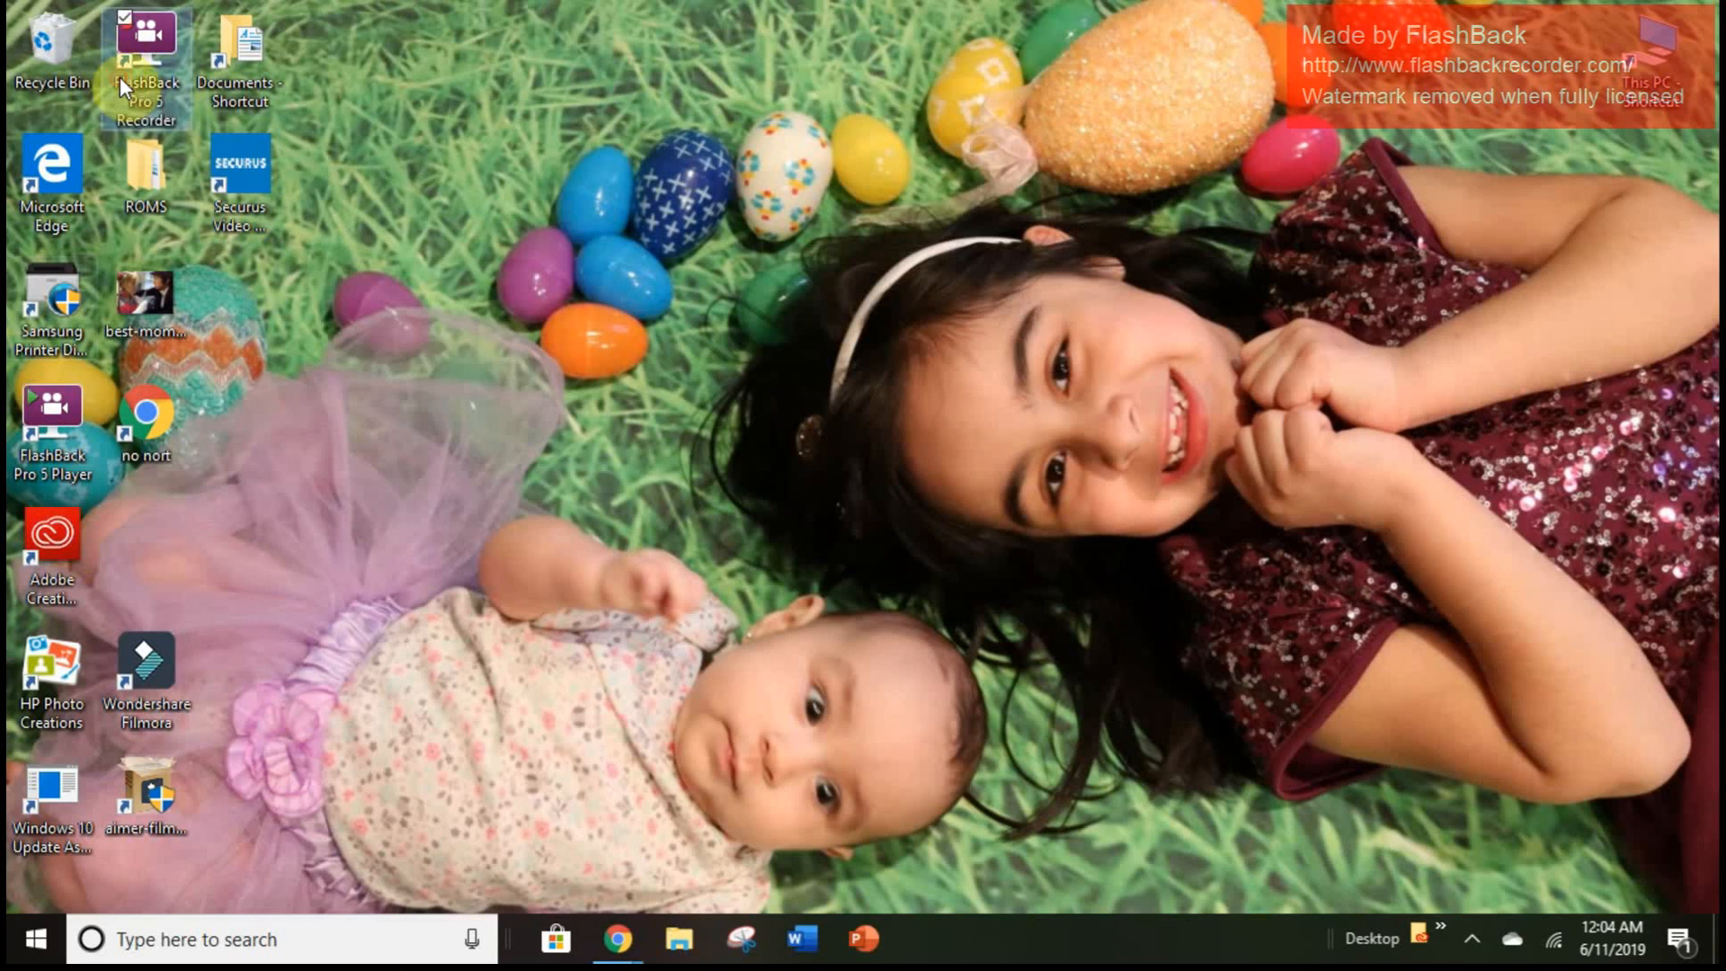